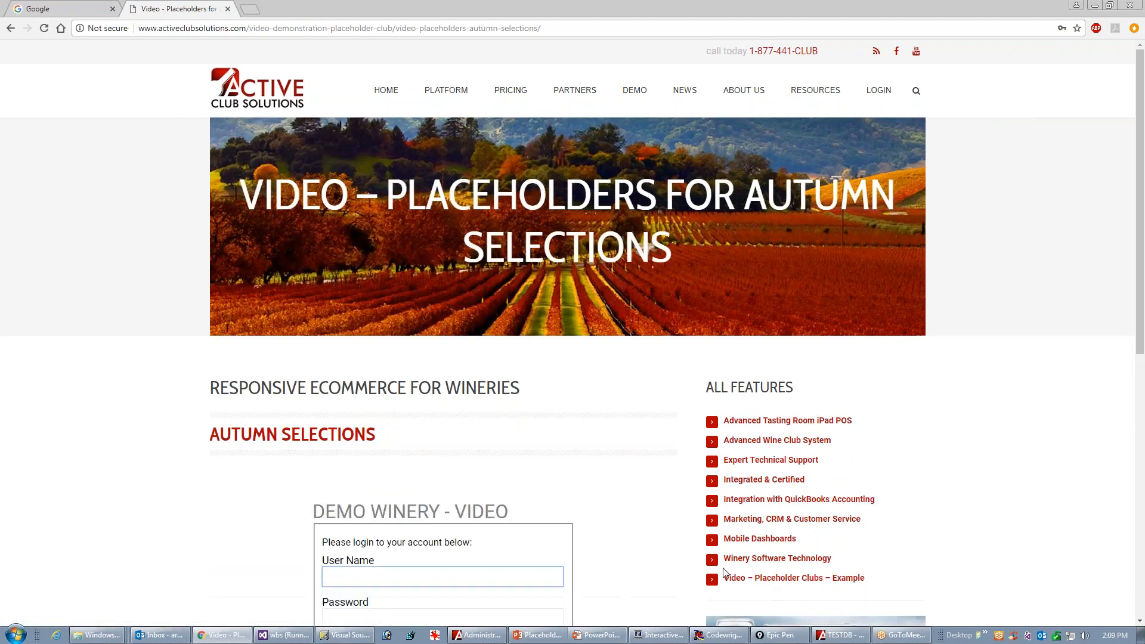
# - Return the website to the placeholder club demonstration page, switch to the PowerPoint slideshow and advance through the four-club example to the pre-selected lines
pyautogui.hotkey('alt', 'Left')
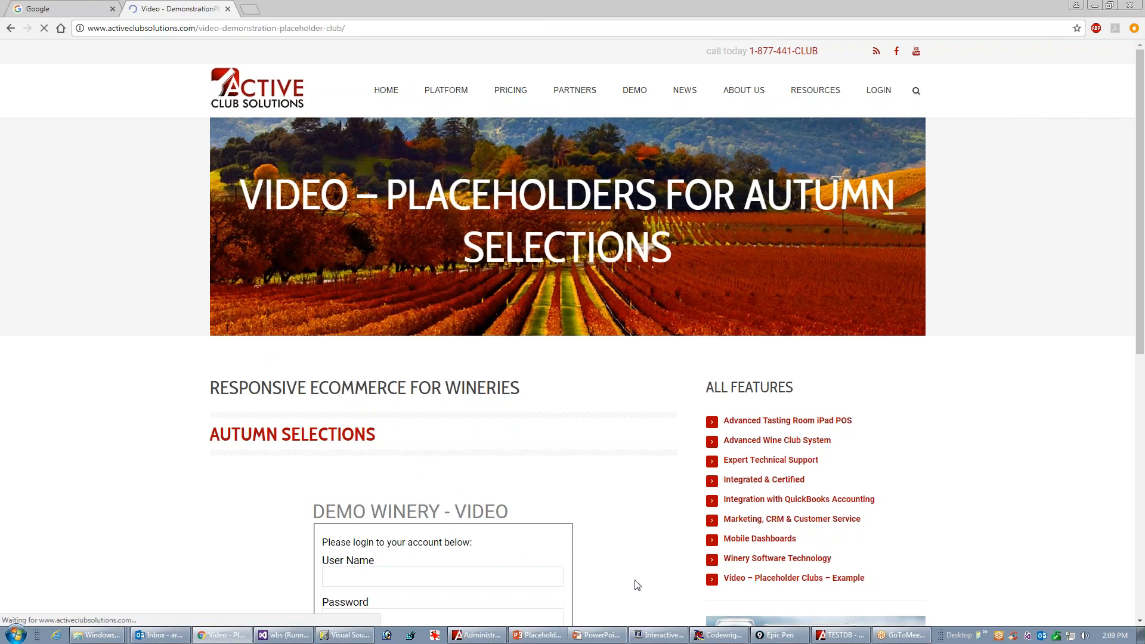
pyautogui.hotkey('alt', 'Tab')
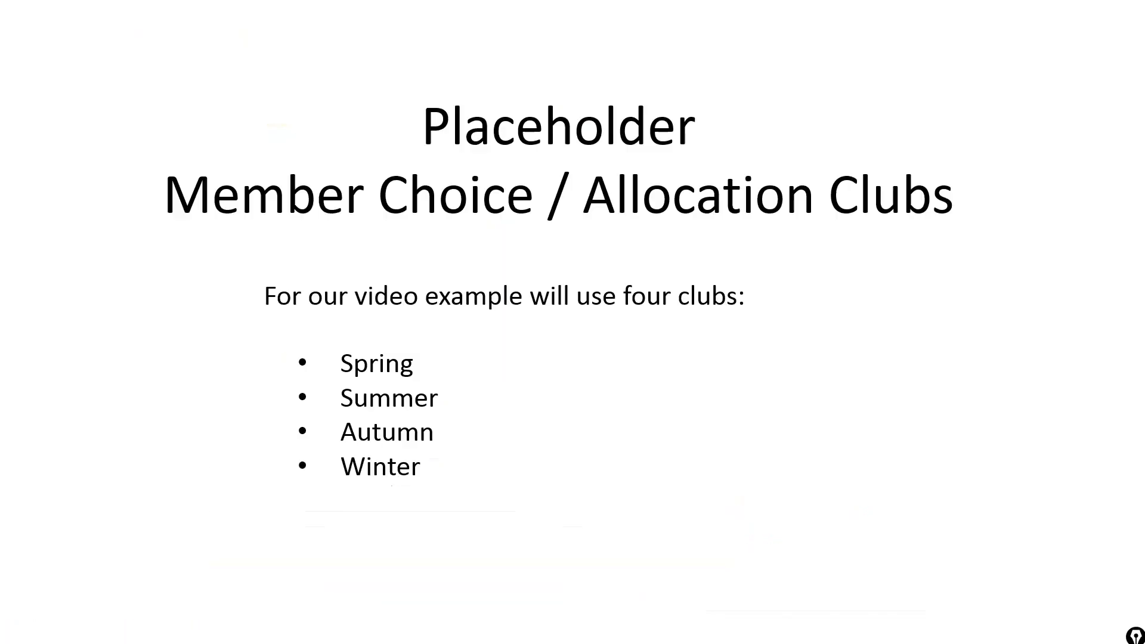
pyautogui.press('Right')
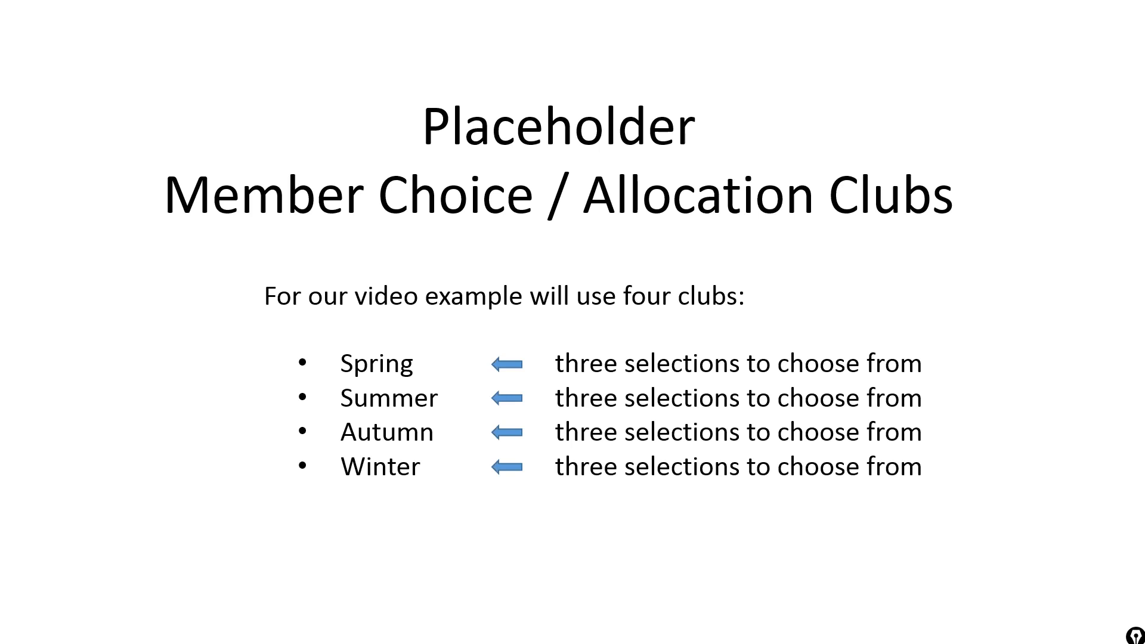
pyautogui.press('Right')
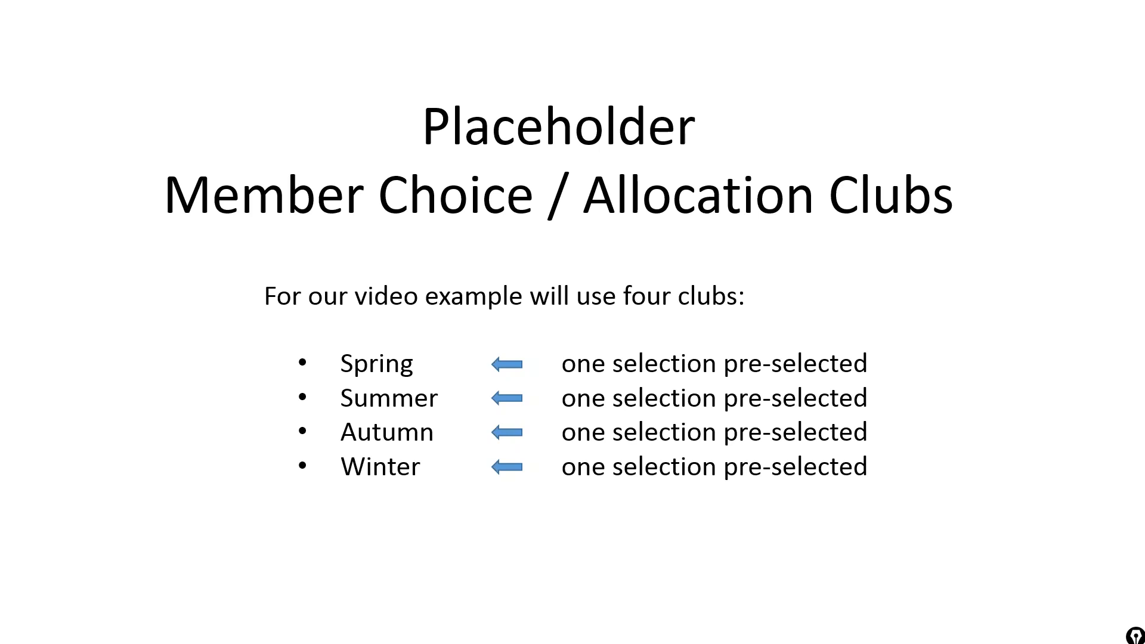
# - Switch to Chrome, open the Spring Selection page and log in with the member's user name and password to view the available wines
pyautogui.hotkey('alt', 'Tab')
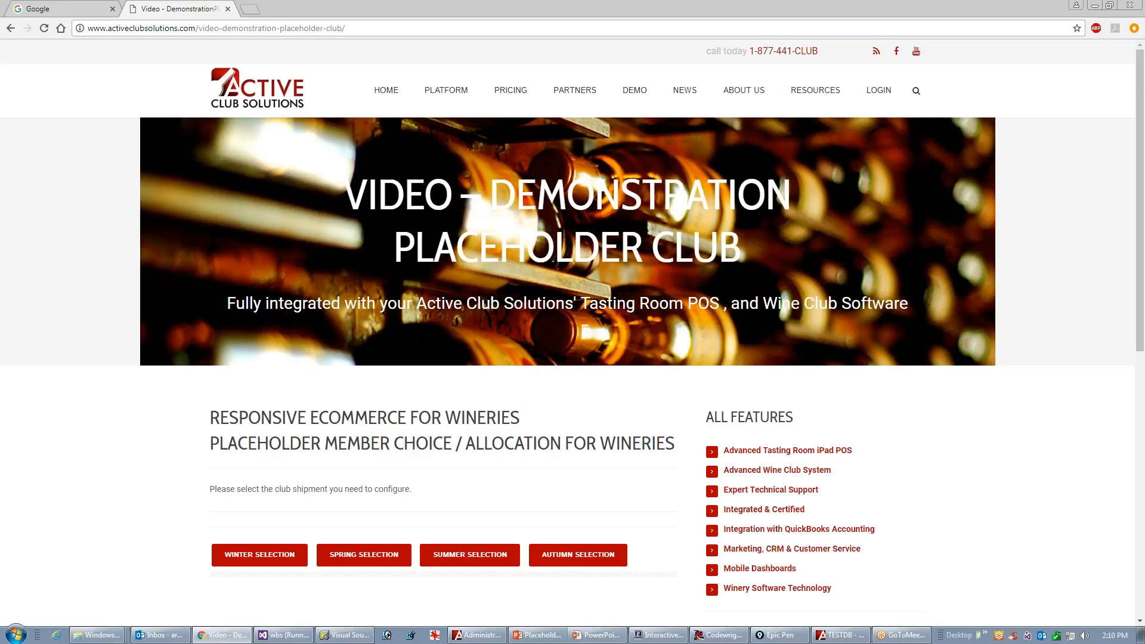
pyautogui.click(352, 561)
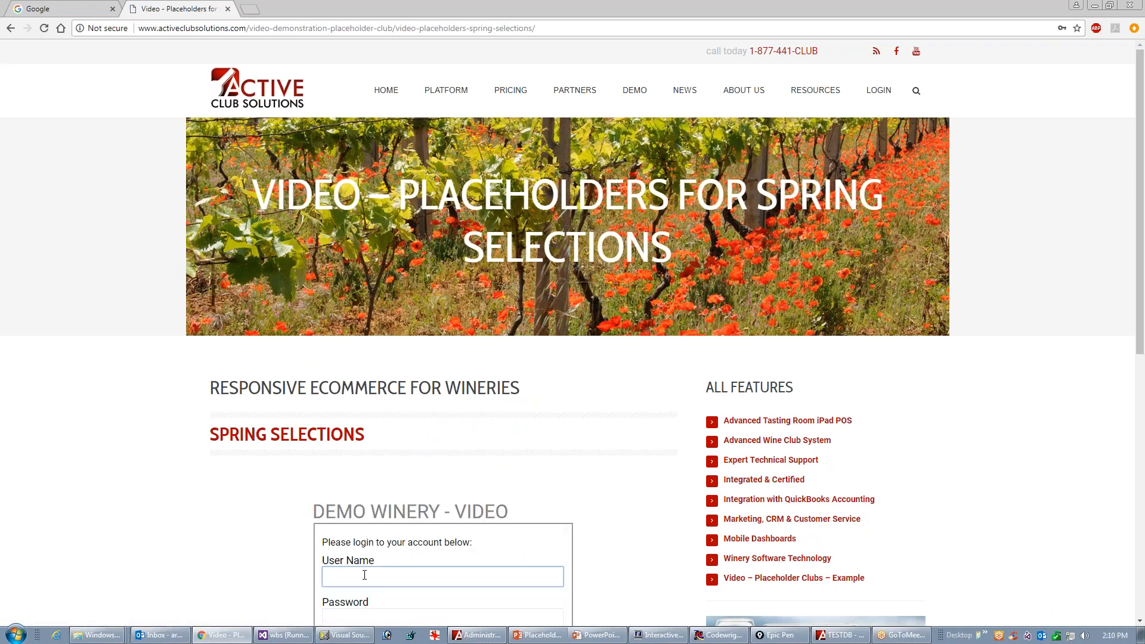
pyautogui.write('c')
pyautogui.press('Tab')
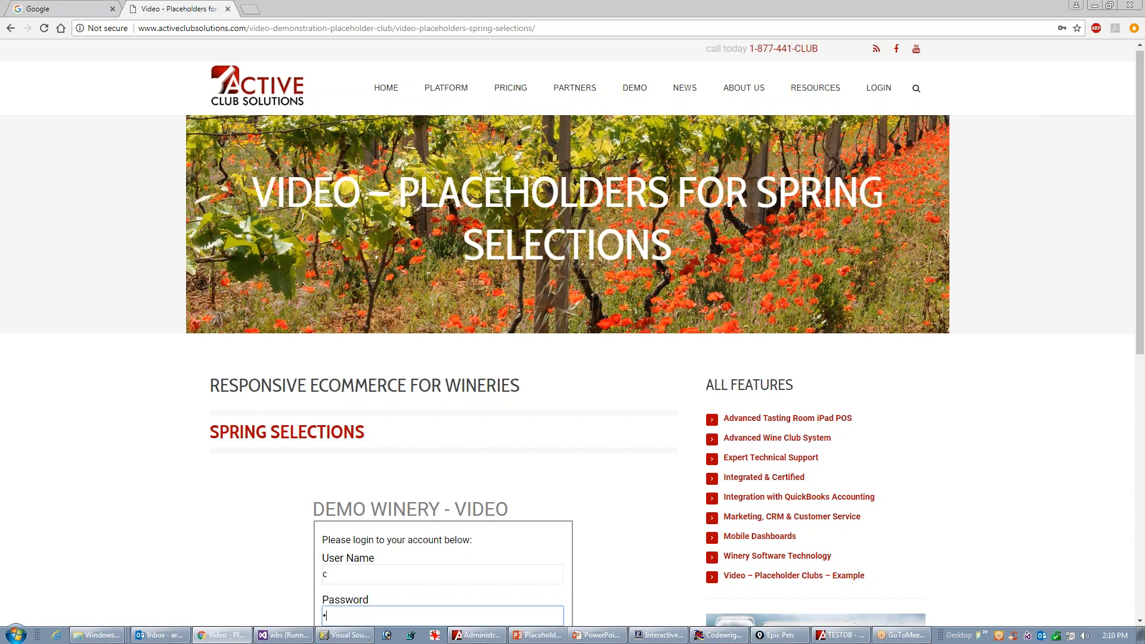
pyautogui.scroll(-5, 566, 358)
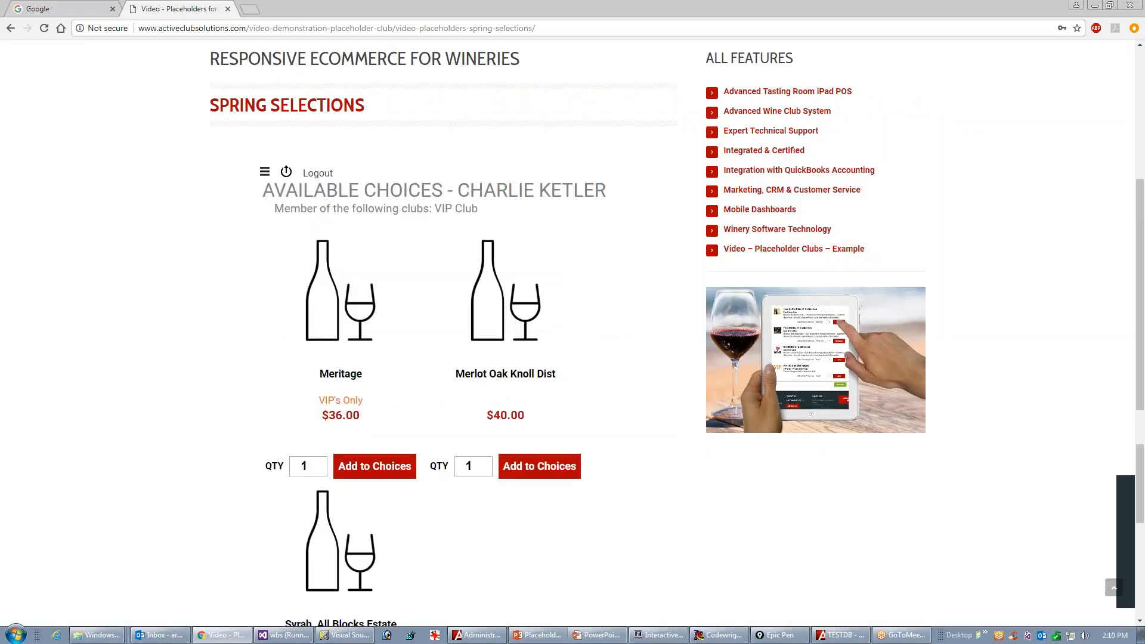
pyautogui.scroll(-2, 677, 338)
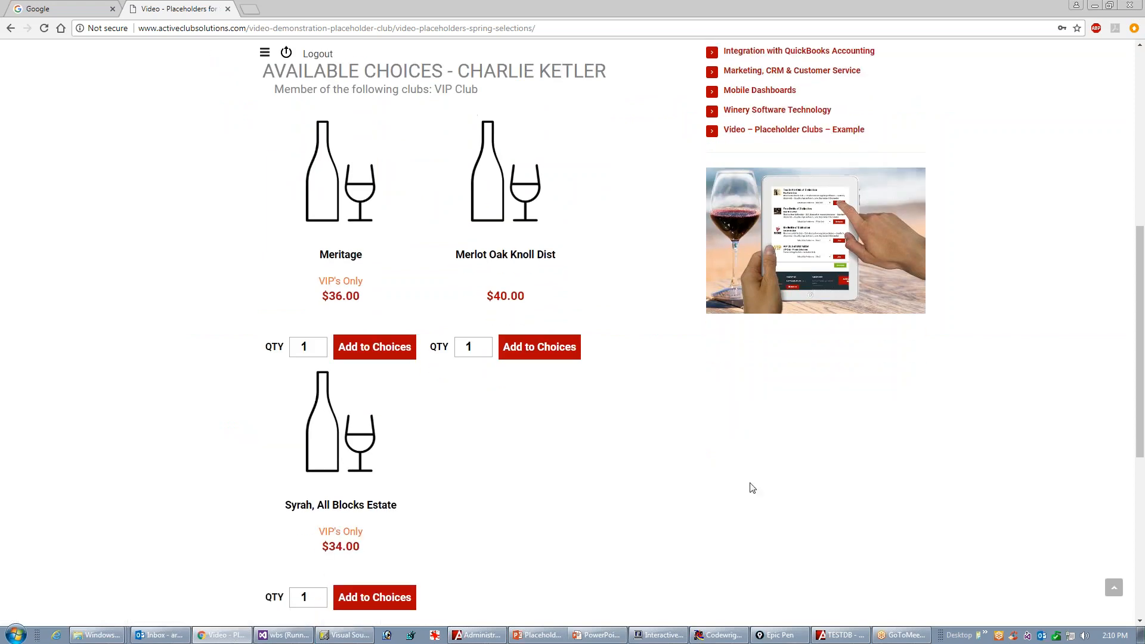
pyautogui.press('Tab')
# - Go back to the placeholder clubs example, open the Autumn Selection page and log in with the member's user name and password to review its wines
pyautogui.click(754, 130)
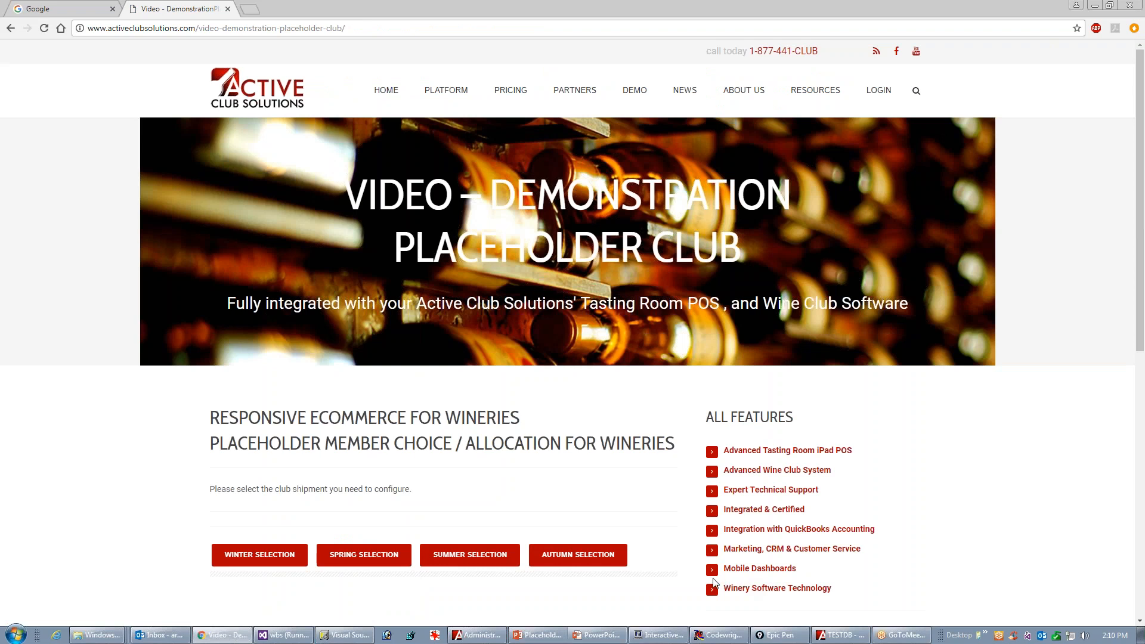
pyautogui.click(568, 561)
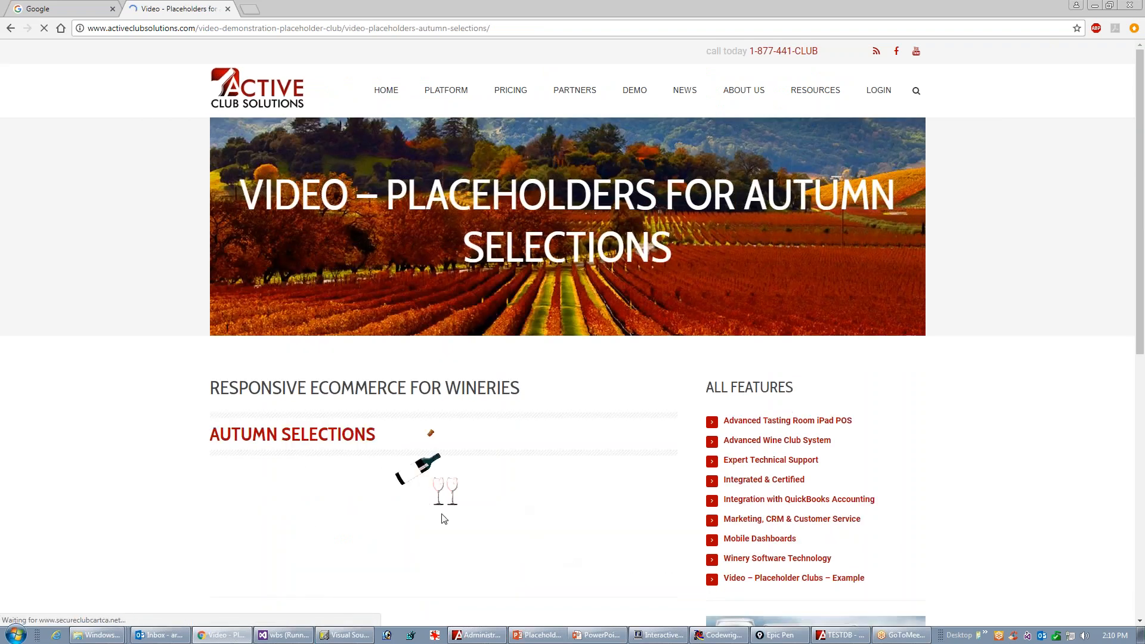
pyautogui.write('c')
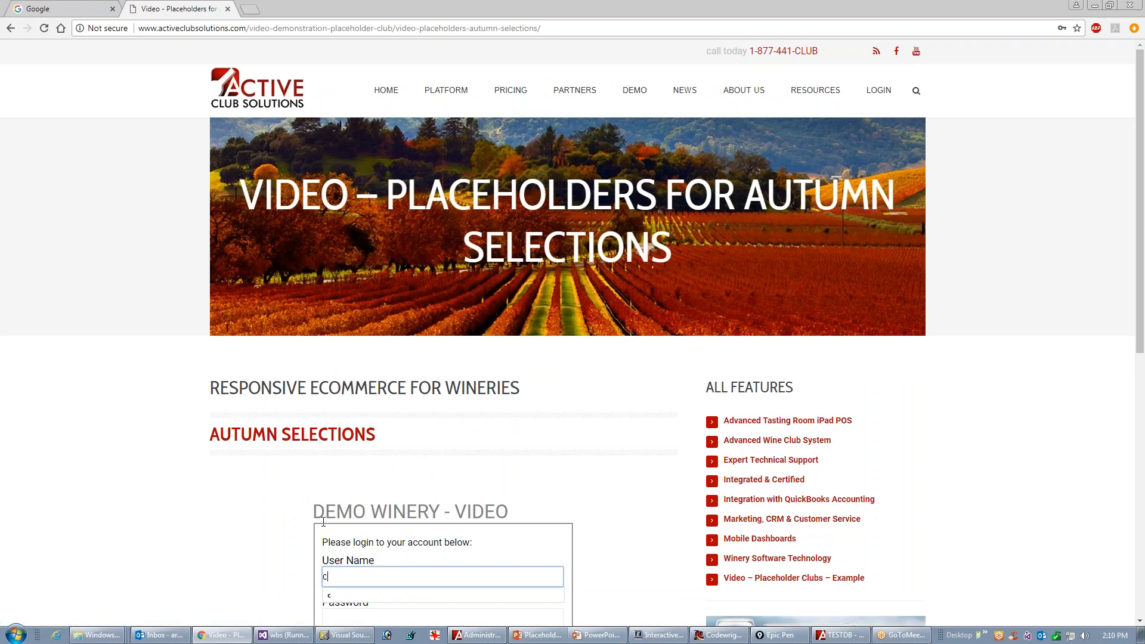
pyautogui.press('Tab')
pyautogui.write('c')
pyautogui.press('Tab')
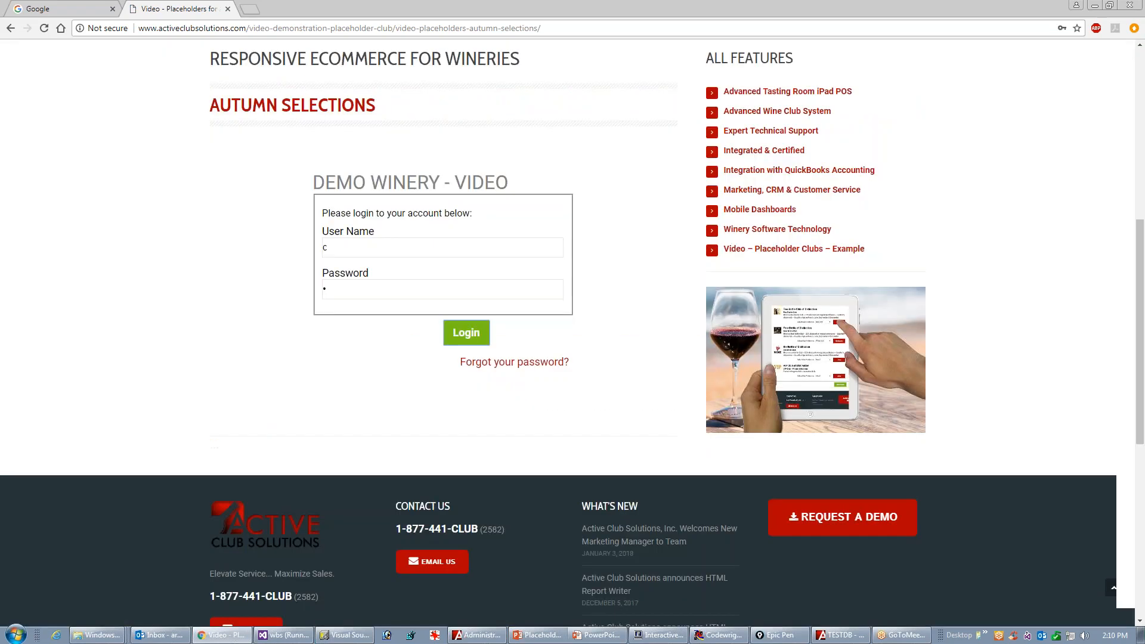
pyautogui.press('Return')
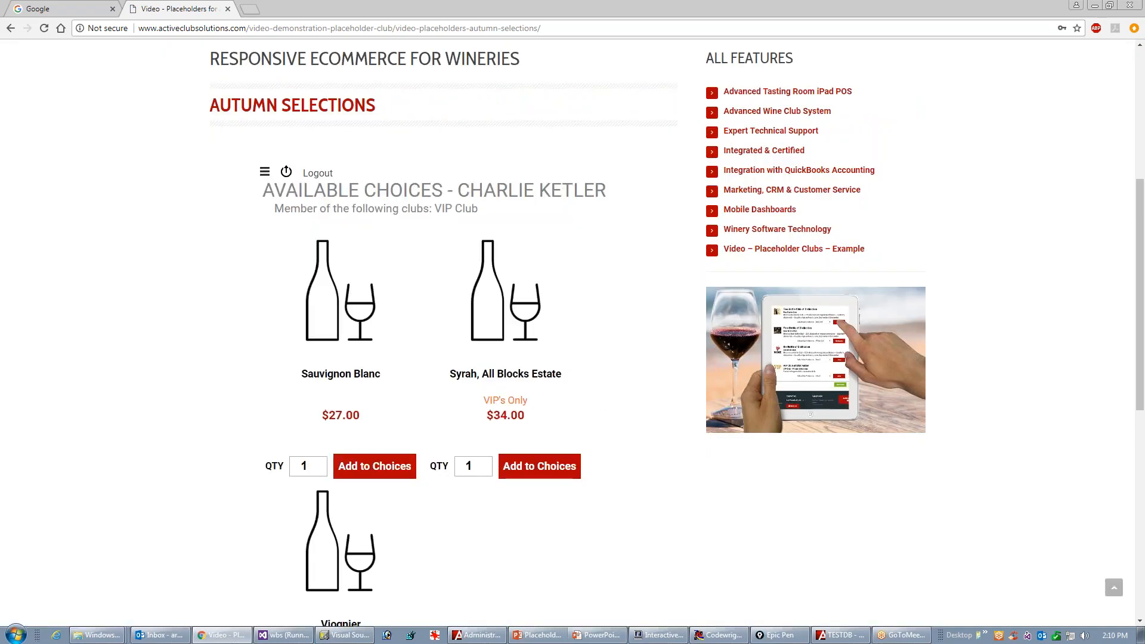
pyautogui.press('Down')
pyautogui.press('Down')
pyautogui.press('Down')
pyautogui.press('Down')
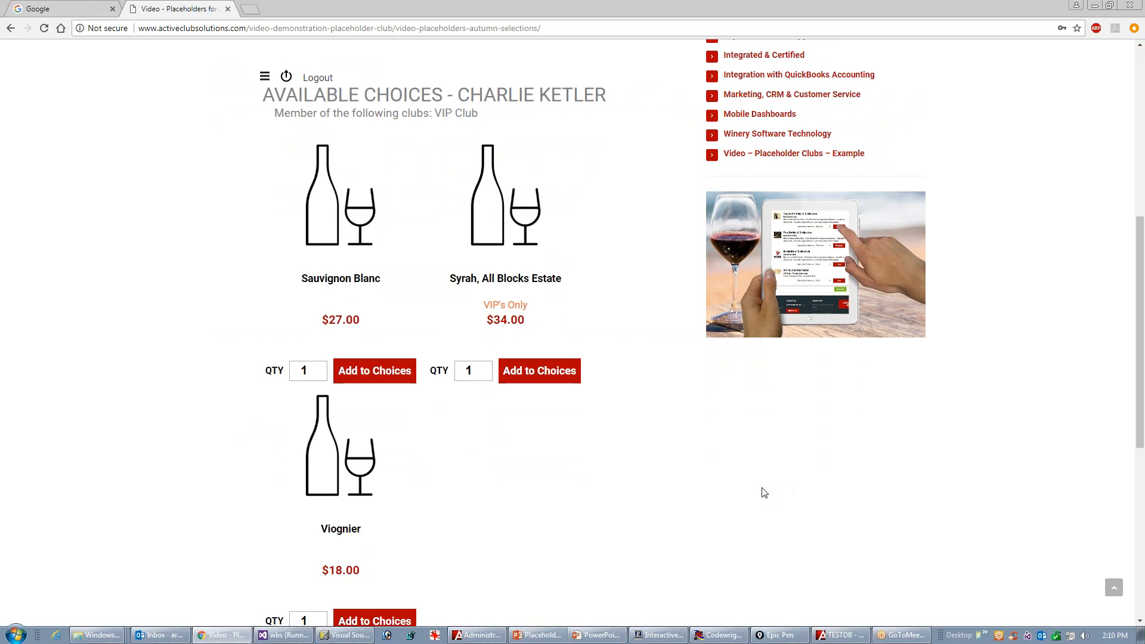
# - Return the website to the placeholder clubs example page and advance the PowerPoint slideshow to the Create the Placeholders slide
pyautogui.click(789, 155)
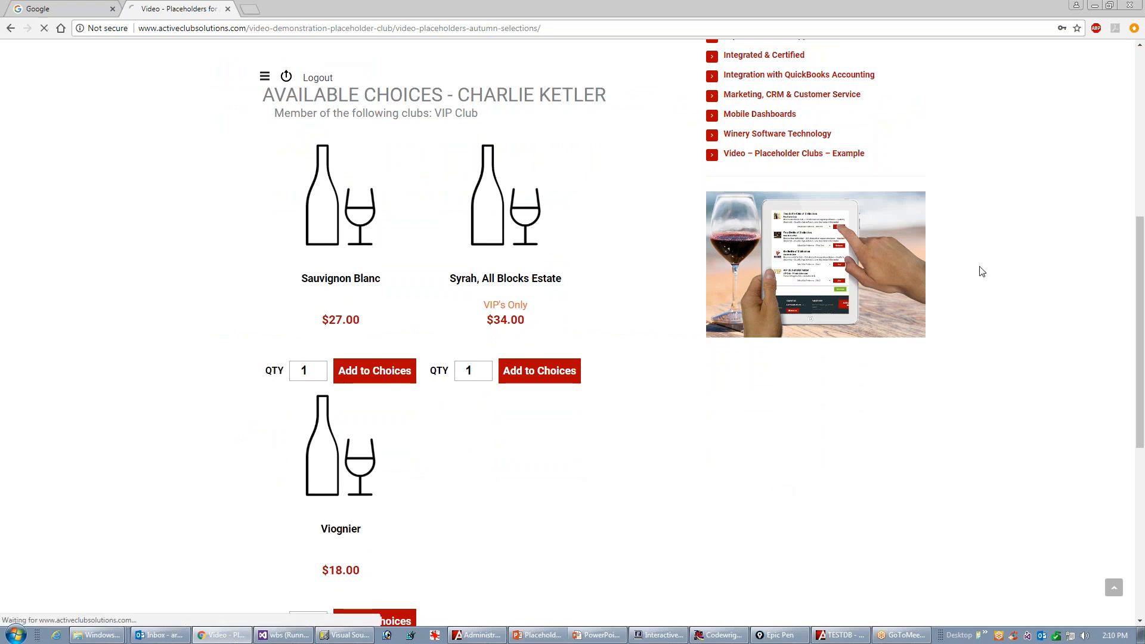
pyautogui.hotkey('alt', 'Tab')
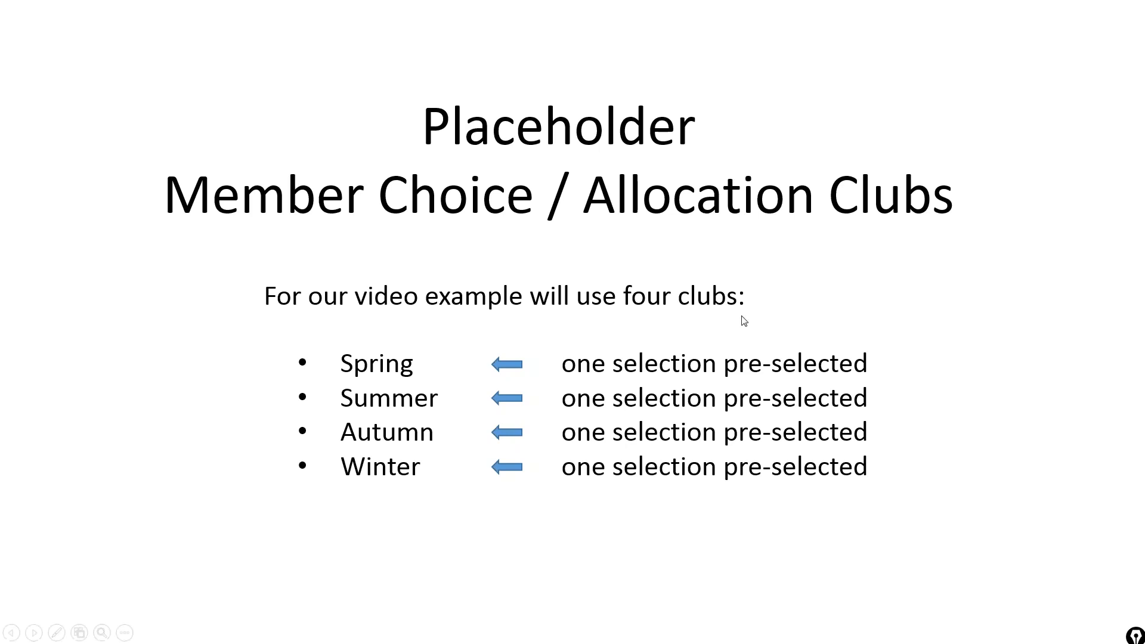
pyautogui.click(722, 561)
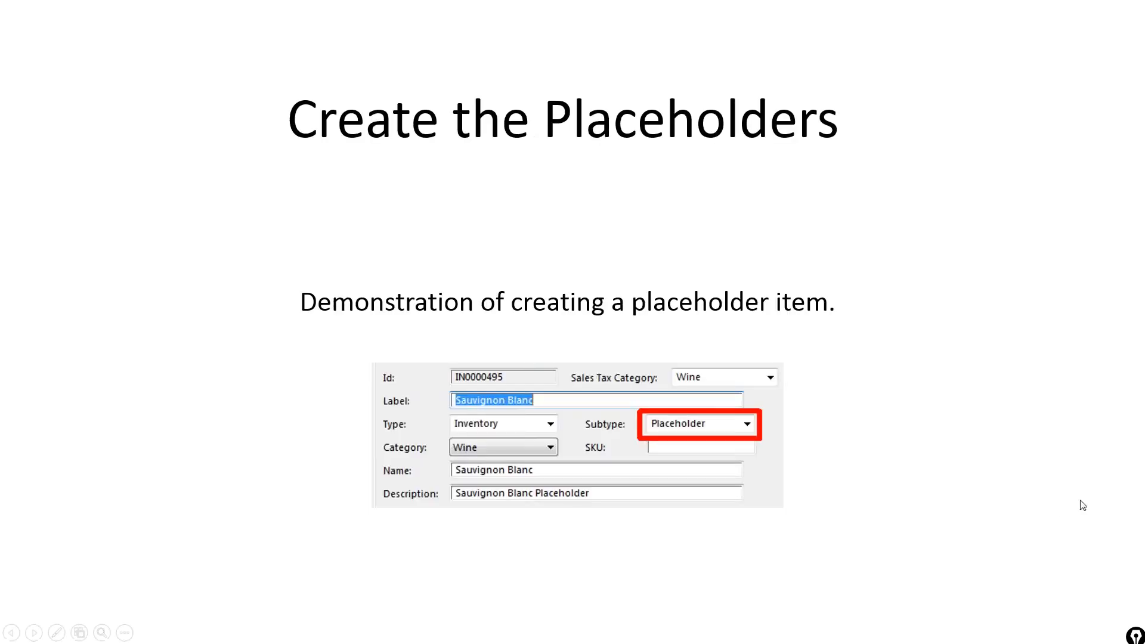
# - Switch to the TESTDB Full Operations program, open the maximized Inventory list and sort it by label
pyautogui.hotkey('alt', 'Tab')
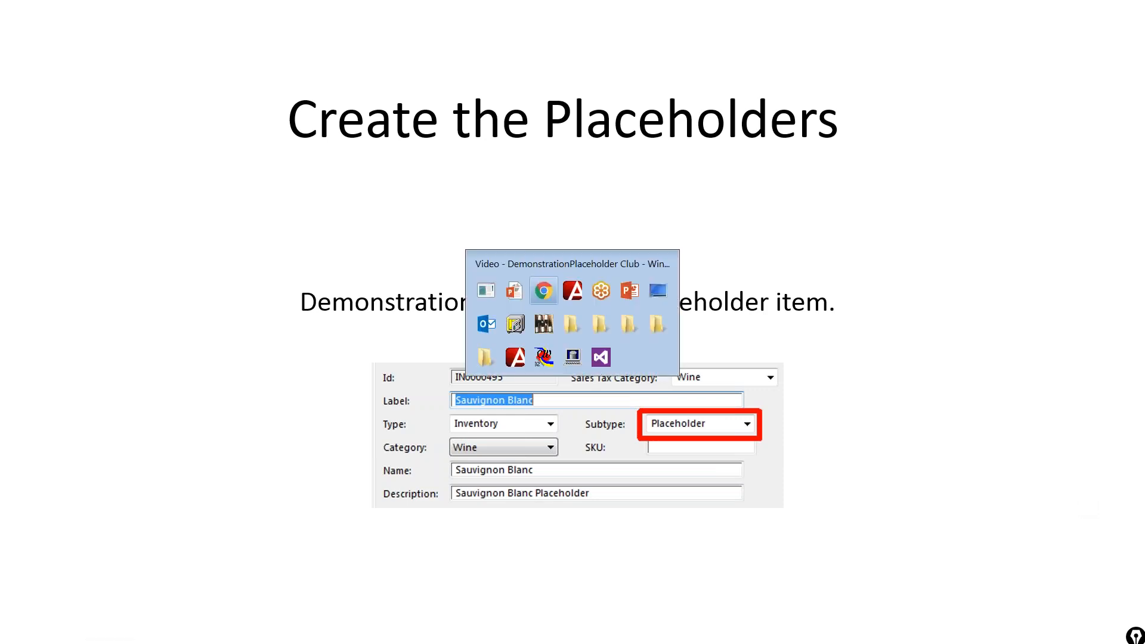
pyautogui.hotkey('alt', 'Tab')
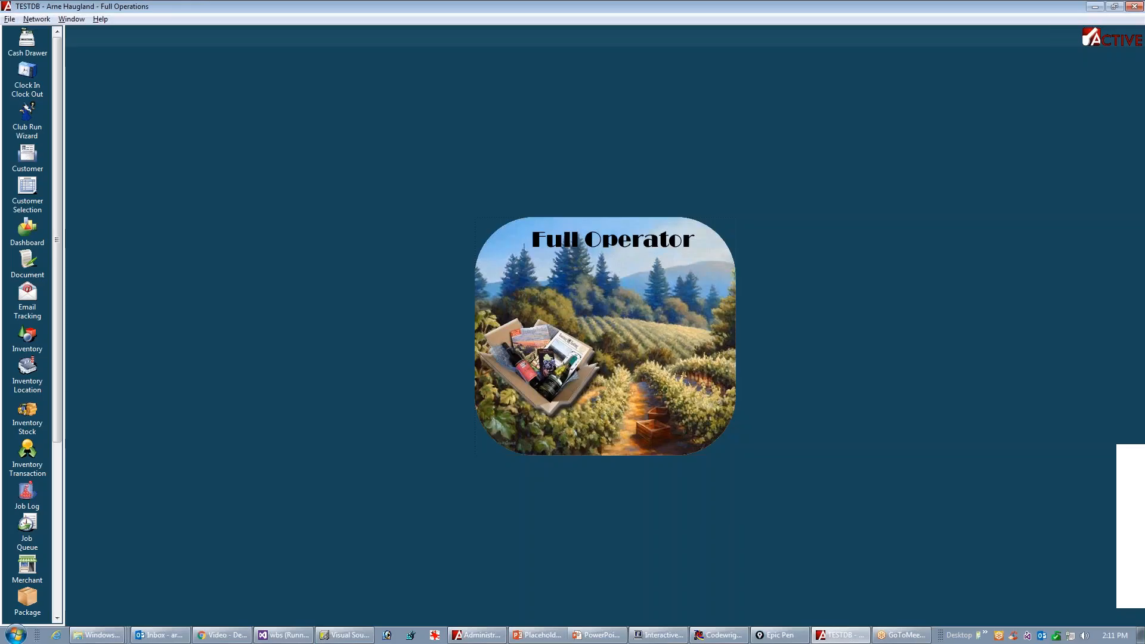
pyautogui.click(28, 337)
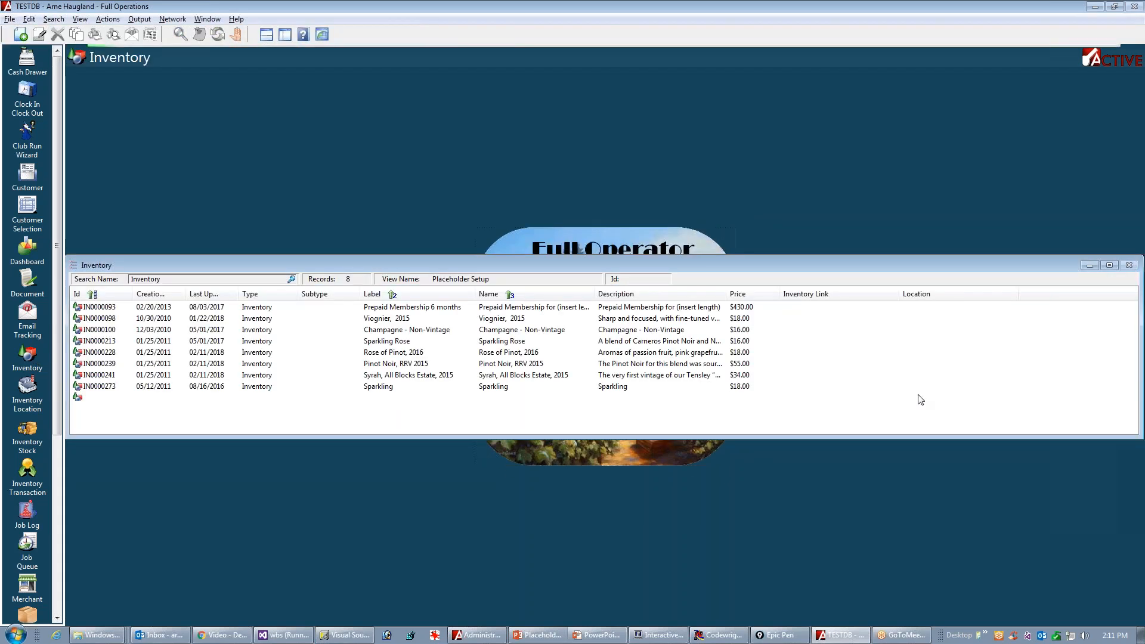
pyautogui.click(1104, 268)
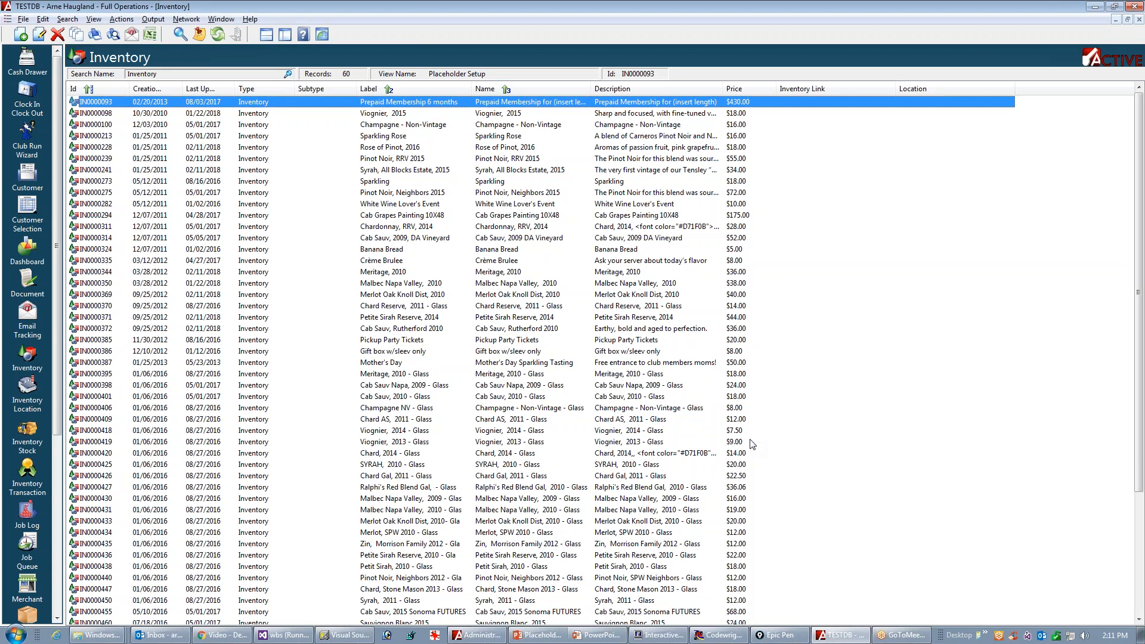
pyautogui.doubleClick(418, 102)
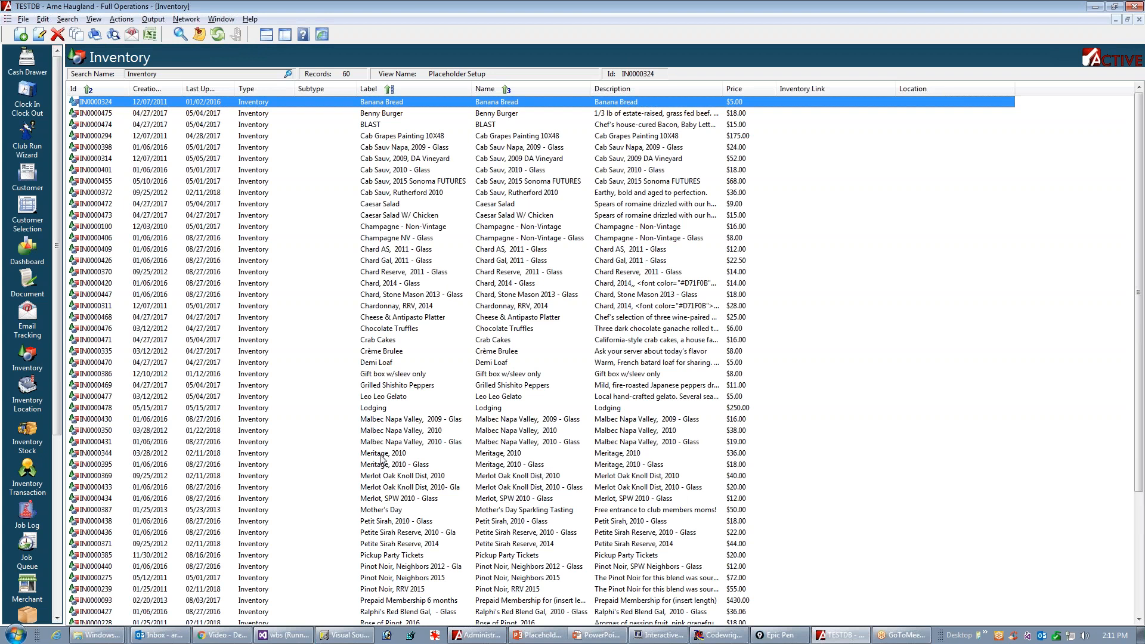
# - Start a new inventory record, fill it by copying the Meritage, 2010 item, and check the copied wine specs and notes
pyautogui.doubleClick(395, 456)
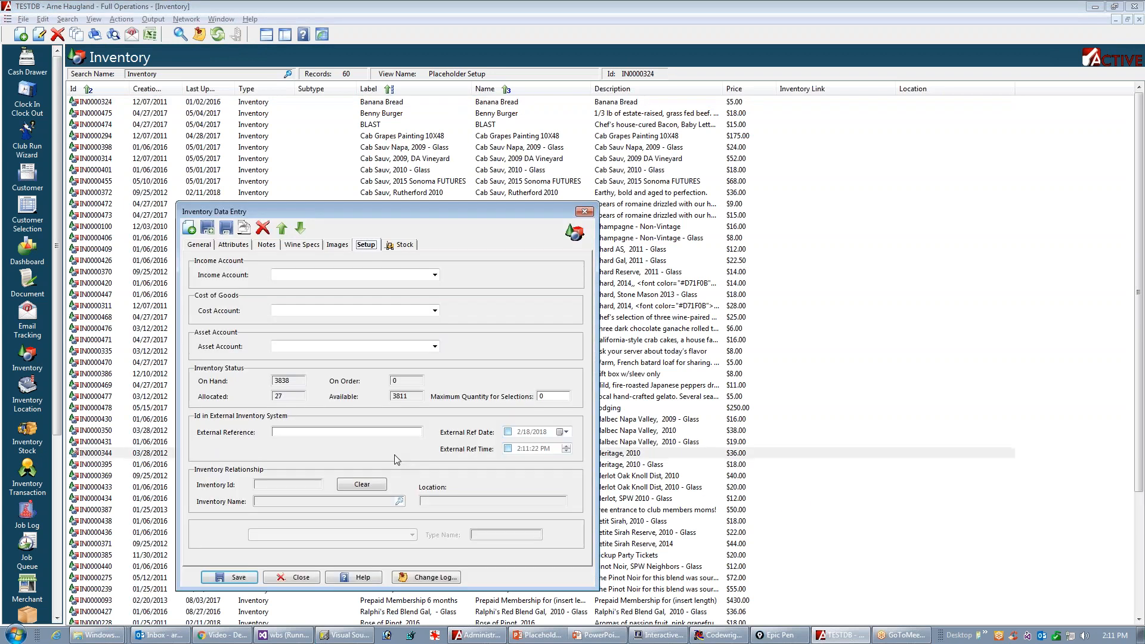
pyautogui.moveTo(390, 217); pyautogui.dragTo(815, 117)
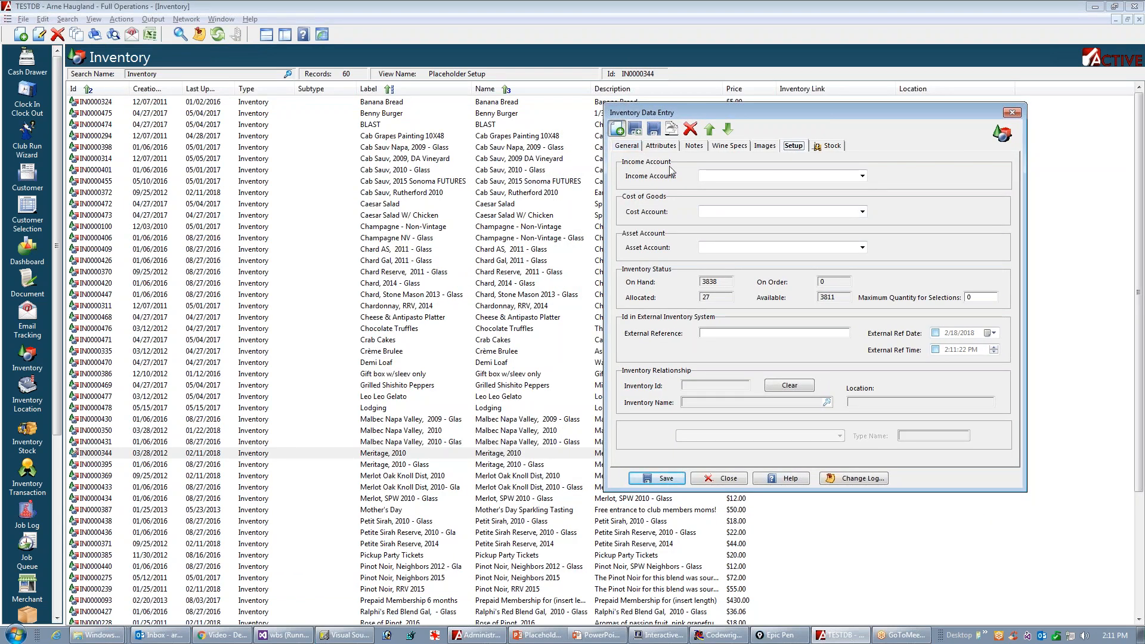
pyautogui.click(627, 146)
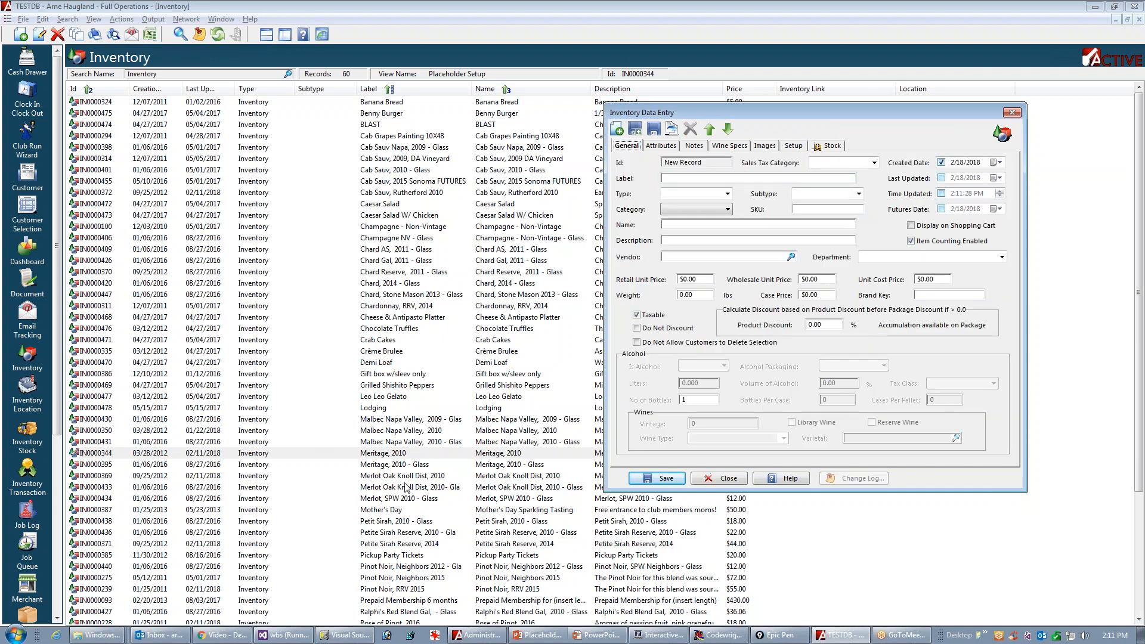
pyautogui.click(392, 456)
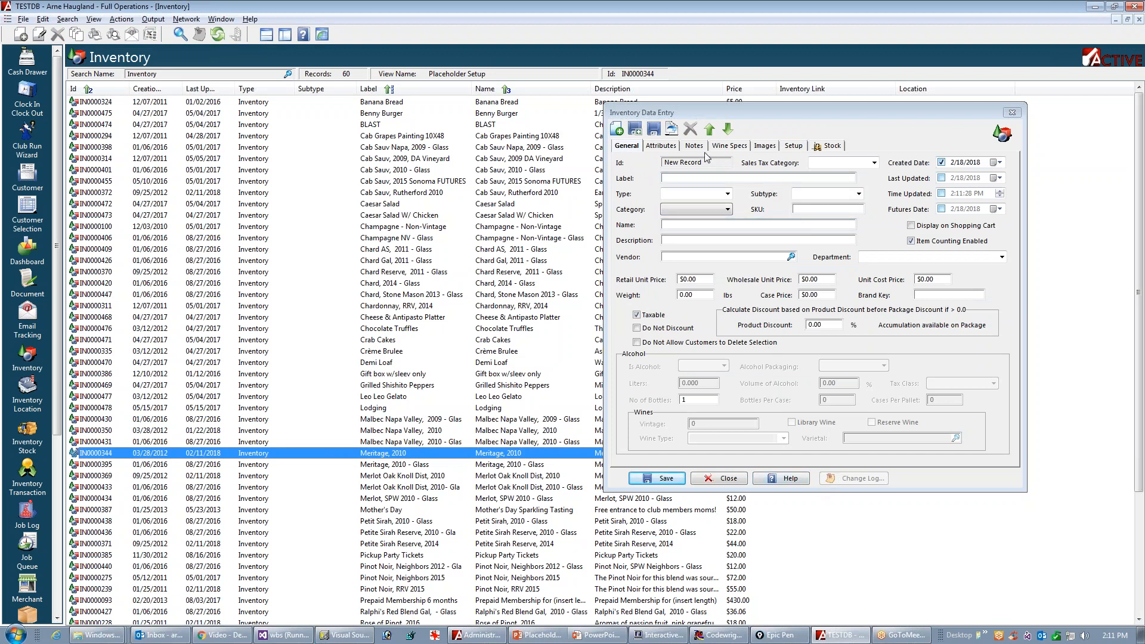
pyautogui.click(673, 131)
pyautogui.click(727, 146)
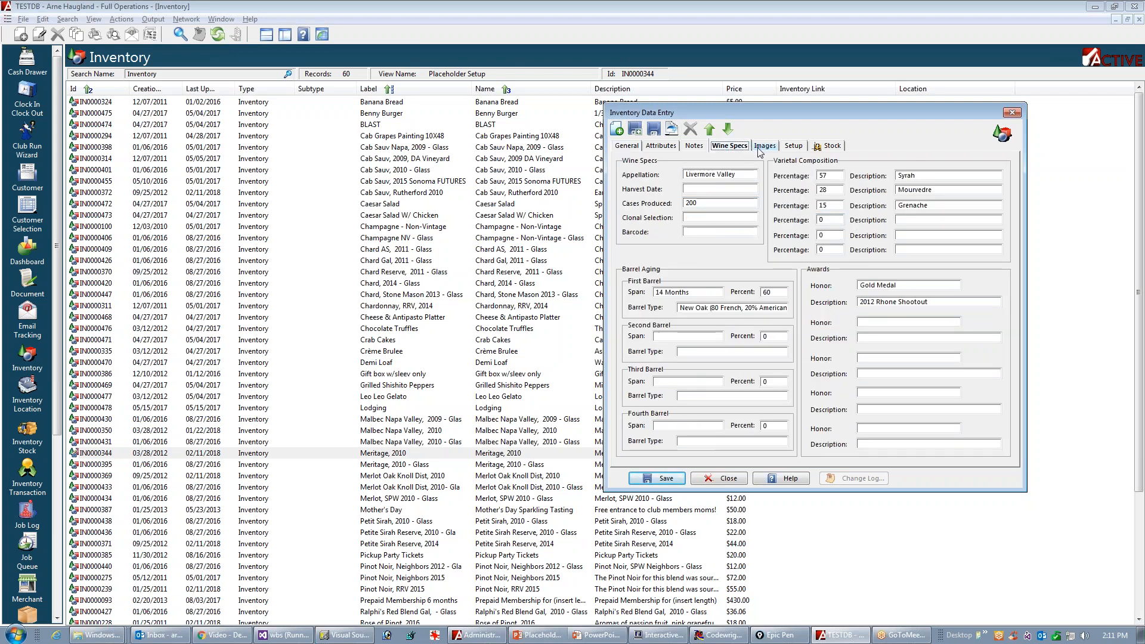
pyautogui.click(694, 146)
pyautogui.click(627, 146)
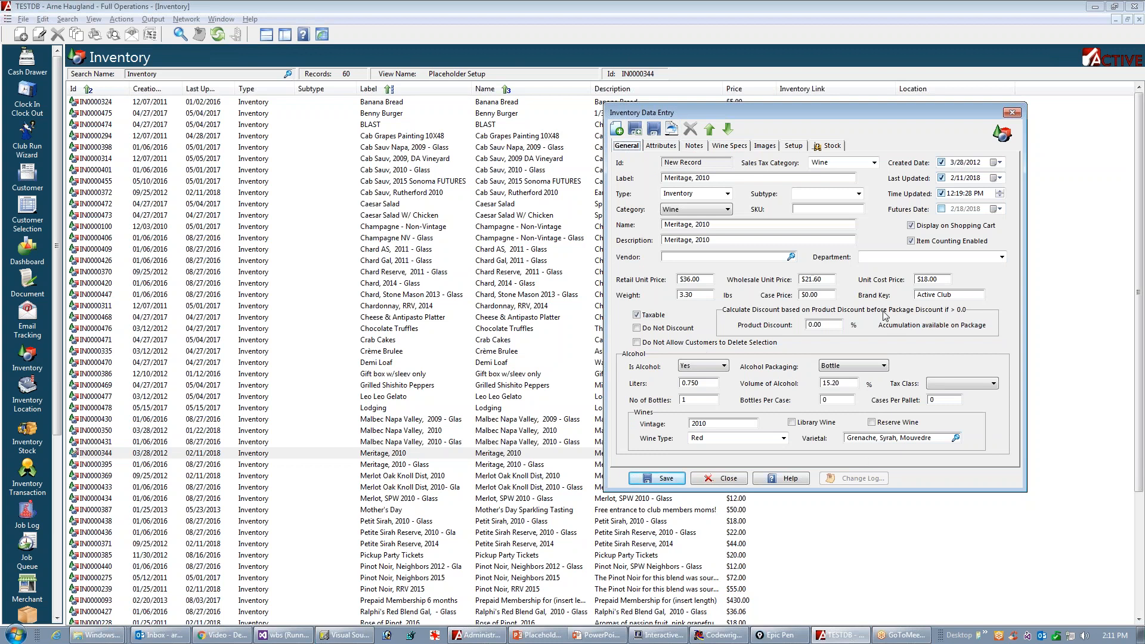
# - Set the new inventory record's subtype to Placeholder
pyautogui.click(859, 194)
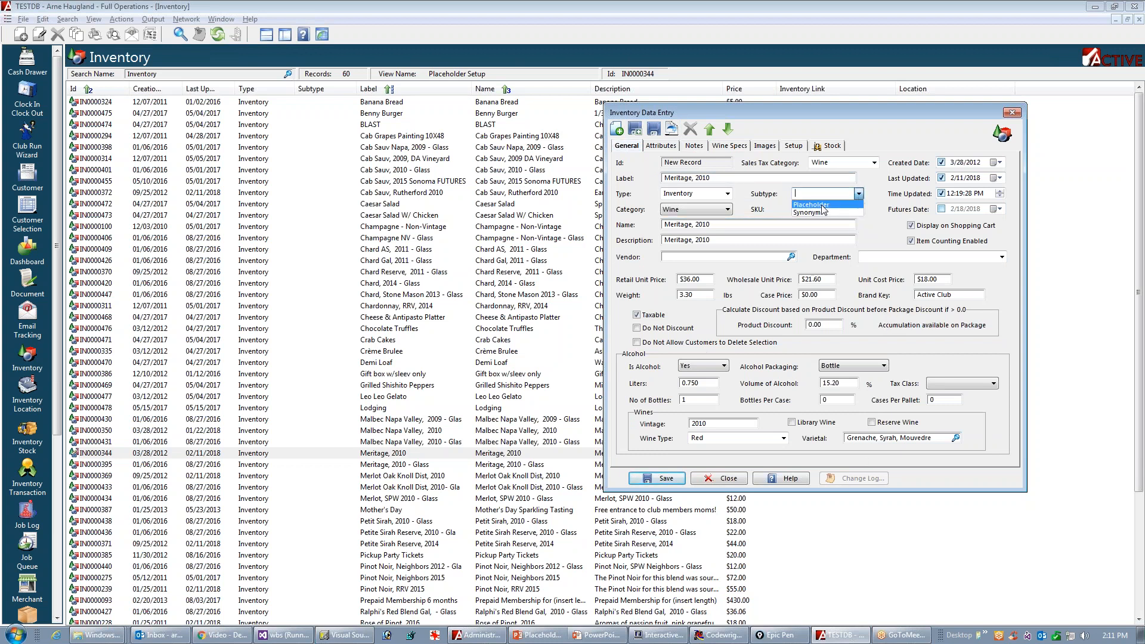
pyautogui.click(821, 205)
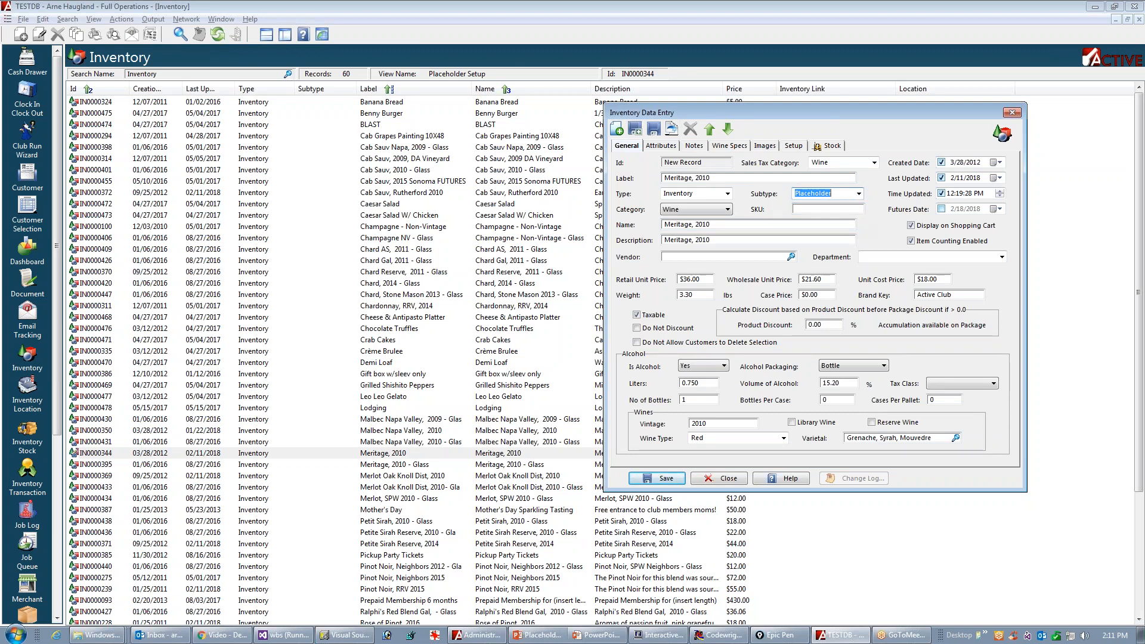
pyautogui.moveTo(785, 181); pyautogui.dragTo(870, 190)
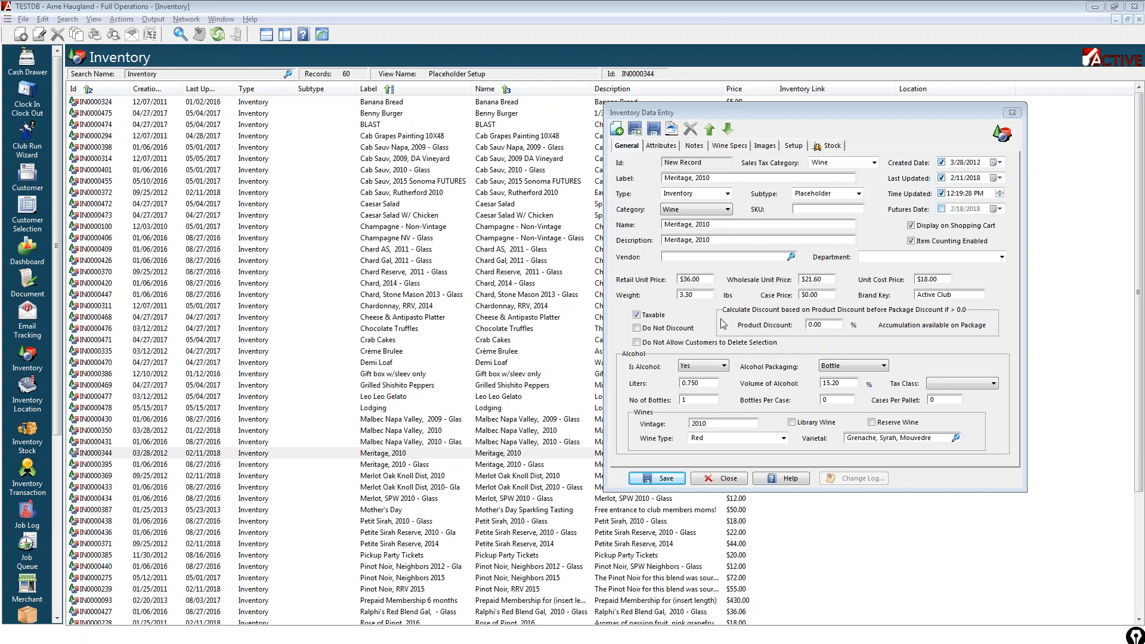
# - Remove the vintage from the new inventory record's label and name so that both read Meritage
pyautogui.click(744, 178)
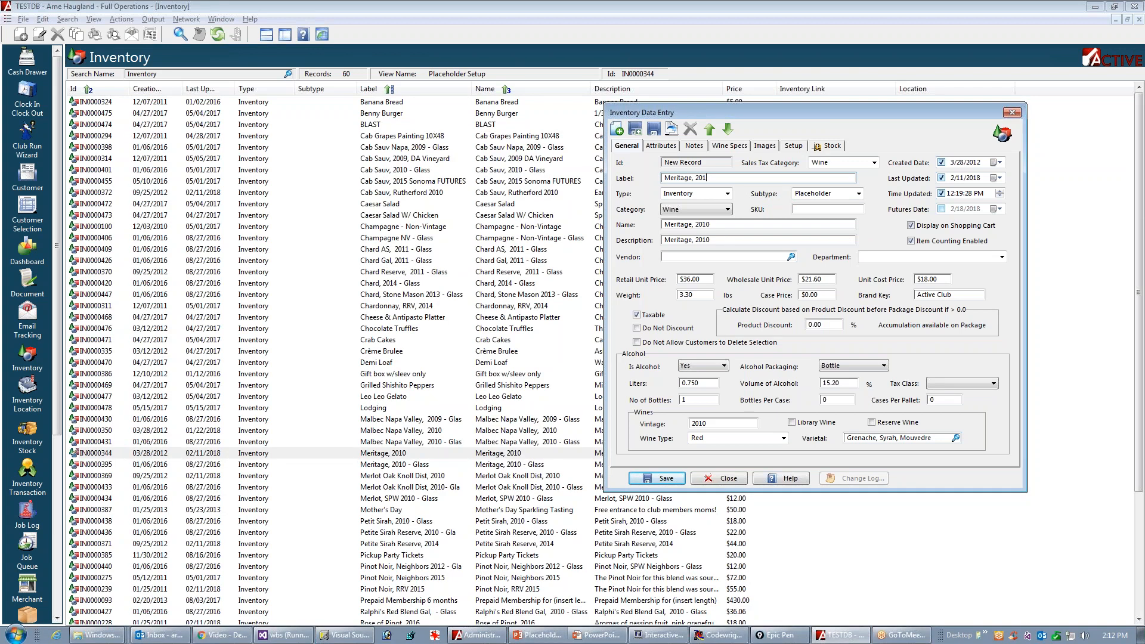
pyautogui.press('BackSpace')
pyautogui.press('Tab')
pyautogui.press('Tab')
pyautogui.press('Tab')
pyautogui.press('Tab')
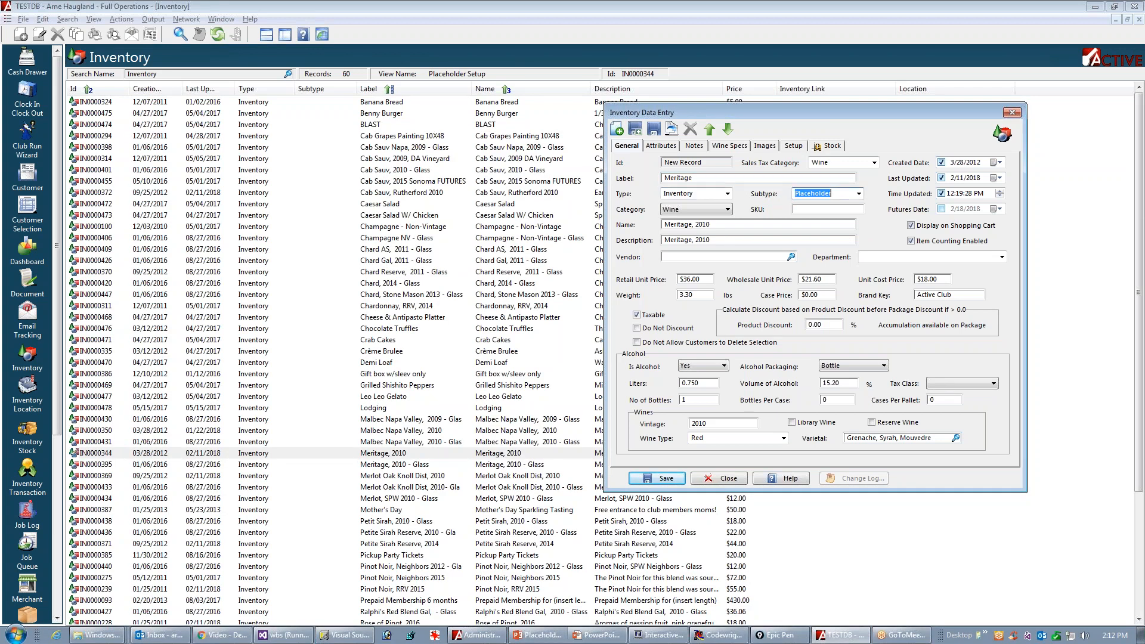
pyautogui.press('End')
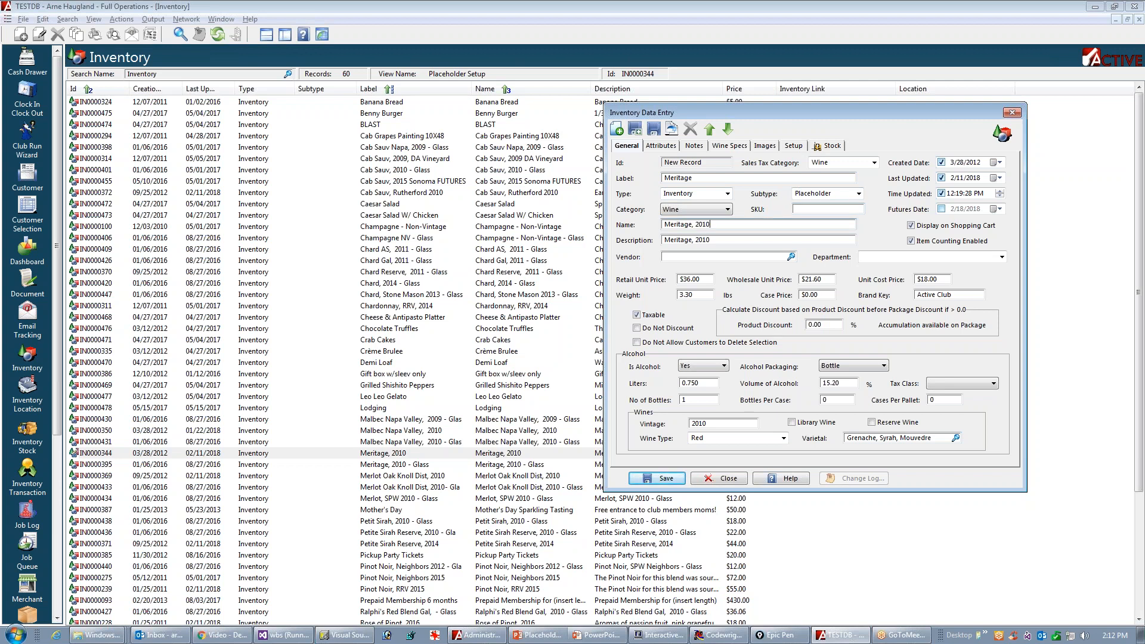
pyautogui.press('BackSpace')
pyautogui.press('BackSpace')
pyautogui.press('BackSpace')
pyautogui.press('BackSpace')
pyautogui.press('BackSpace')
pyautogui.press('BackSpace')
# - Shorten the new record's description to Meritage, save the placeholder item and close the data entry form
pyautogui.press('Tab')
pyautogui.press('End')
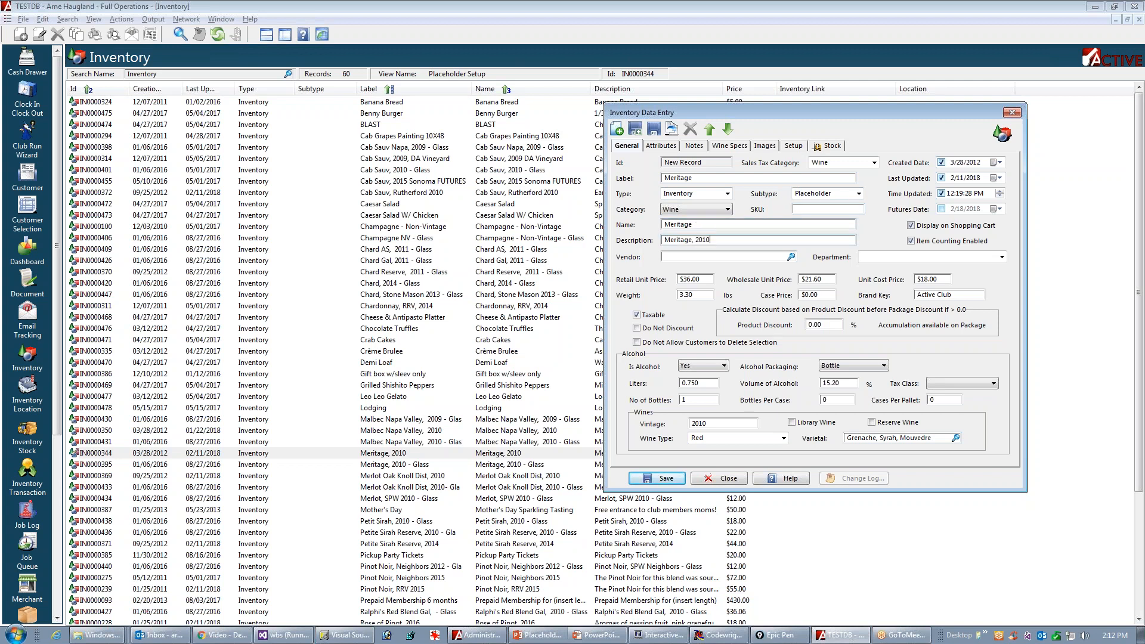
pyautogui.press('BackSpace')
pyautogui.press('BackSpace')
pyautogui.press('BackSpace')
pyautogui.press('BackSpace')
pyautogui.press('BackSpace')
pyautogui.press('BackSpace')
pyautogui.click(665, 481)
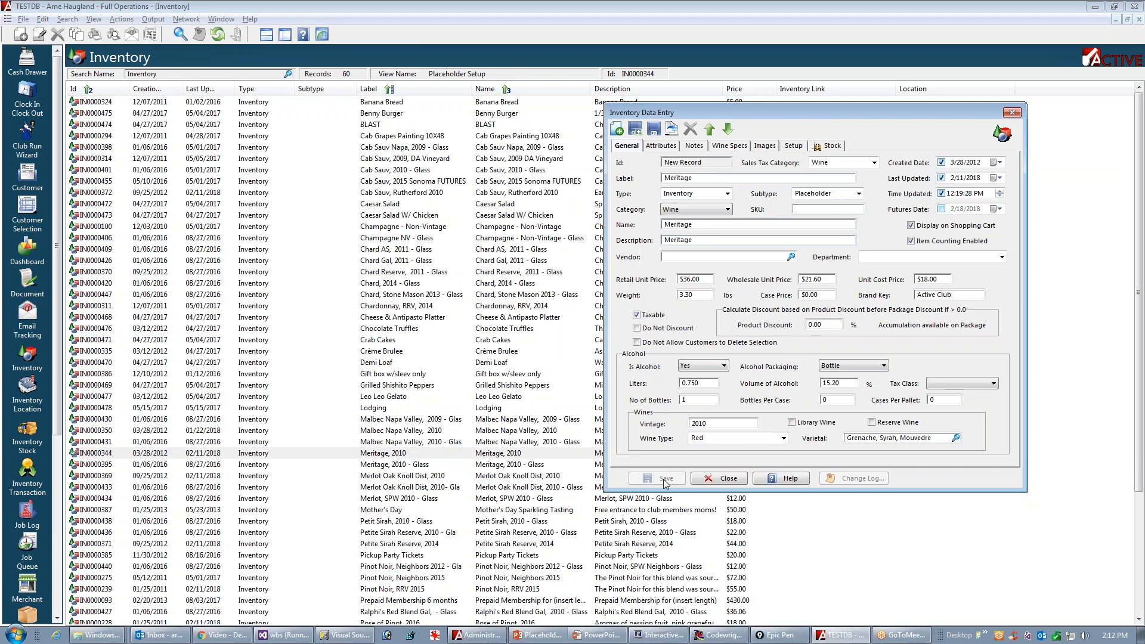
pyautogui.click(728, 481)
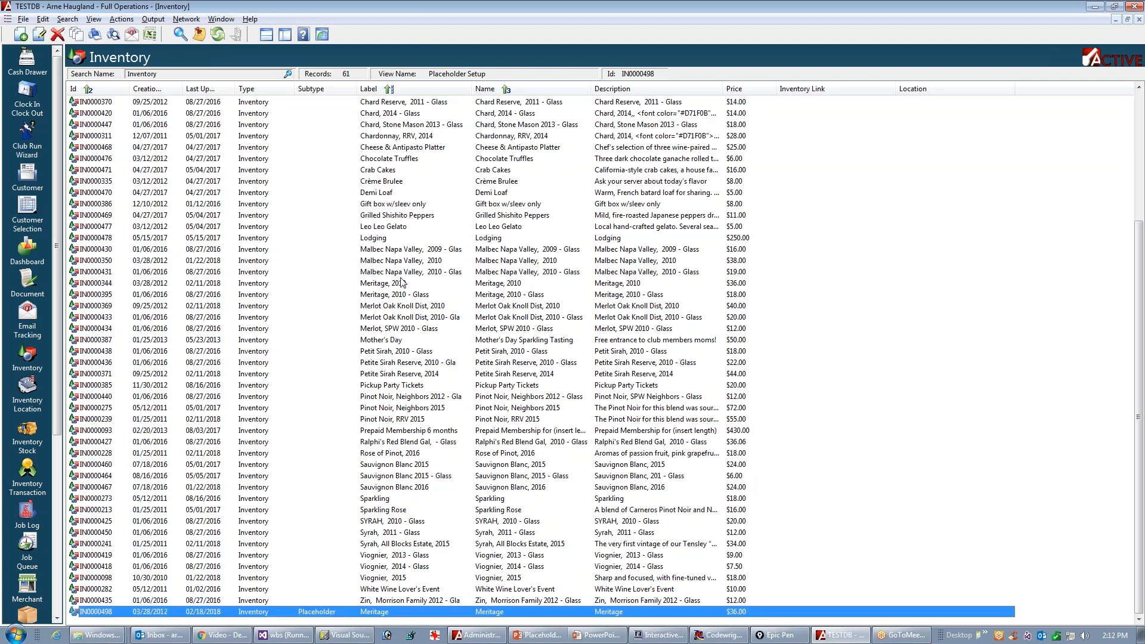
# - Run the Inventory of type Placeholder search and delete the newly added Meritage record IN0000498
pyautogui.click(288, 76)
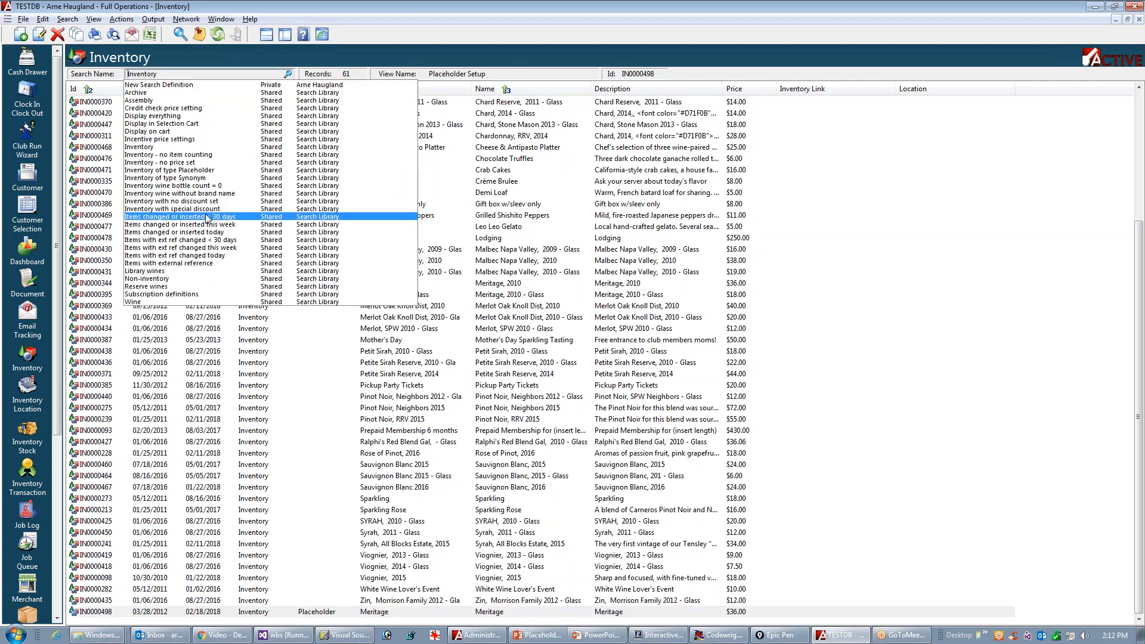
pyautogui.click(190, 171)
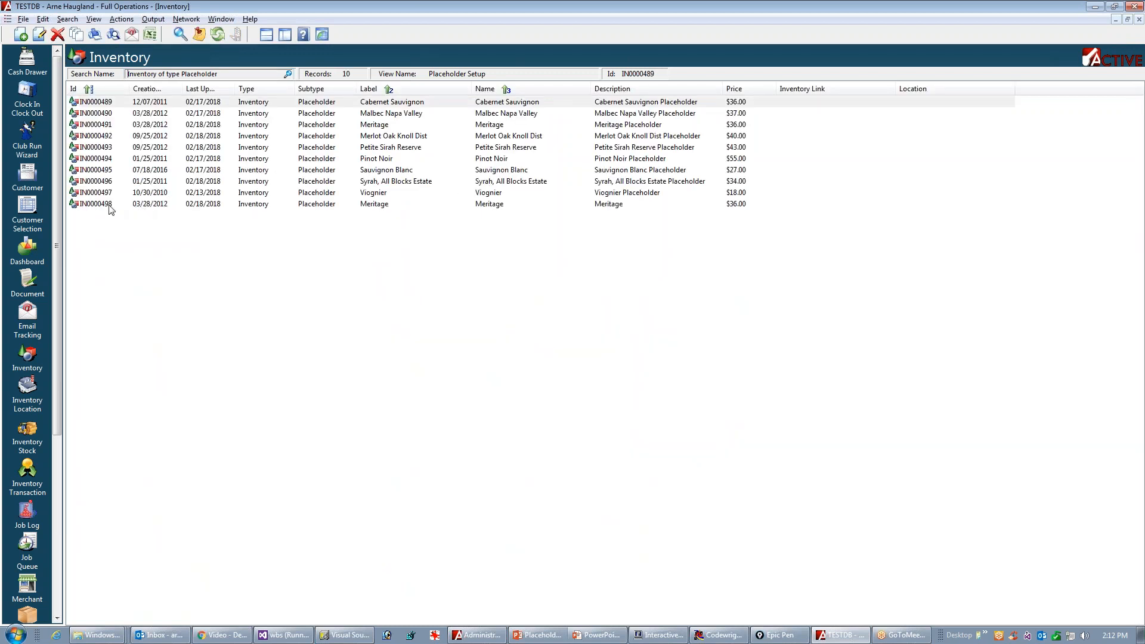
pyautogui.click(109, 206)
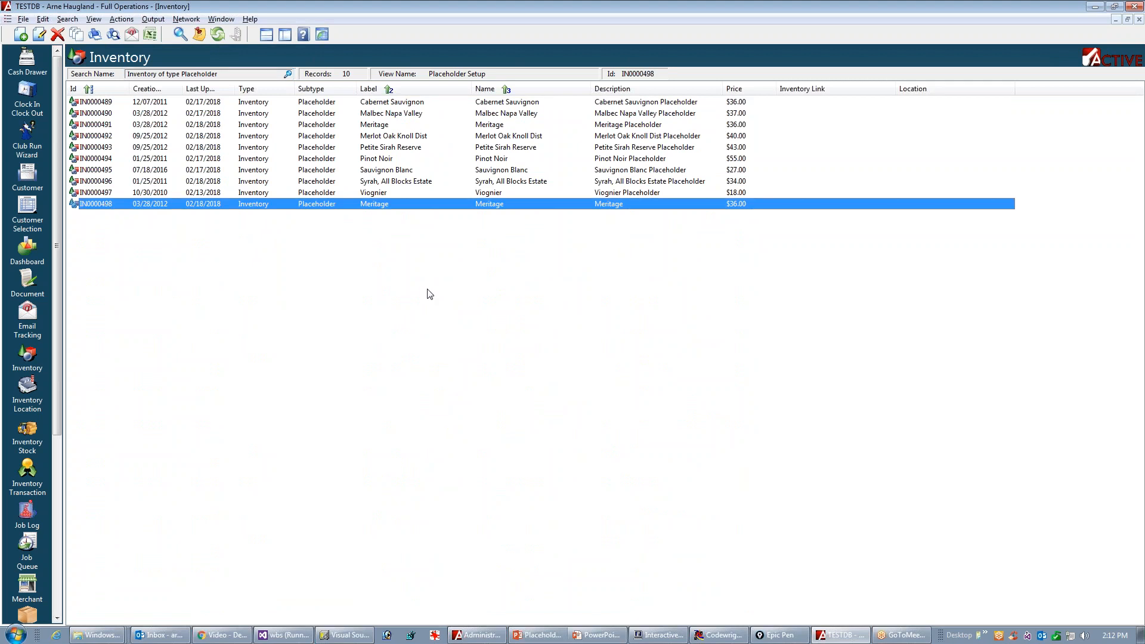
pyautogui.click(57, 34)
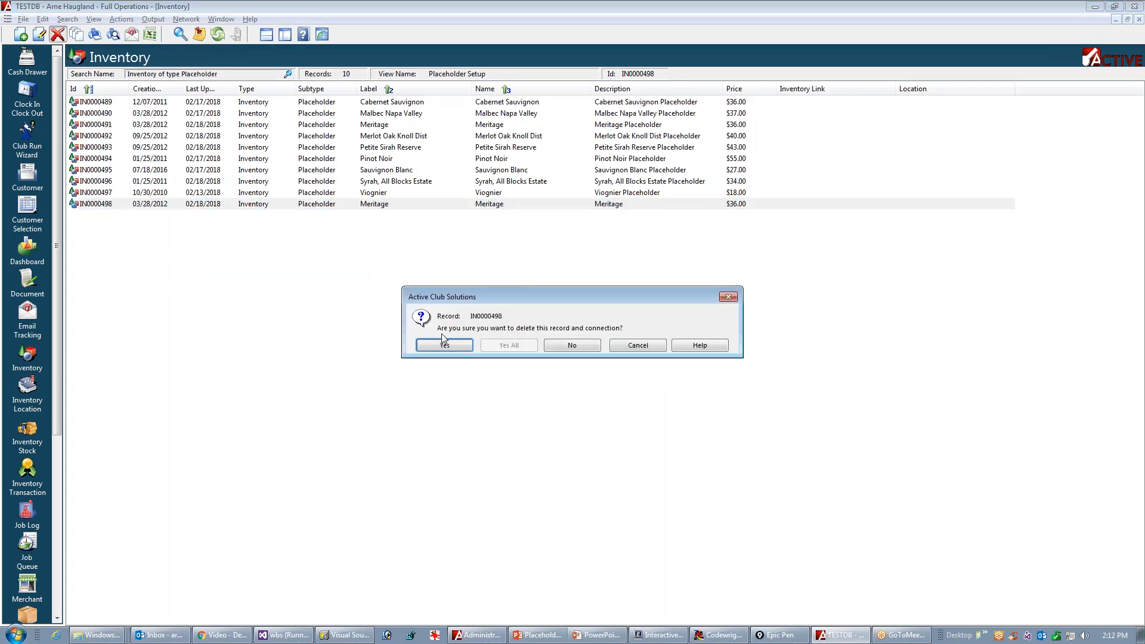
pyautogui.click(446, 347)
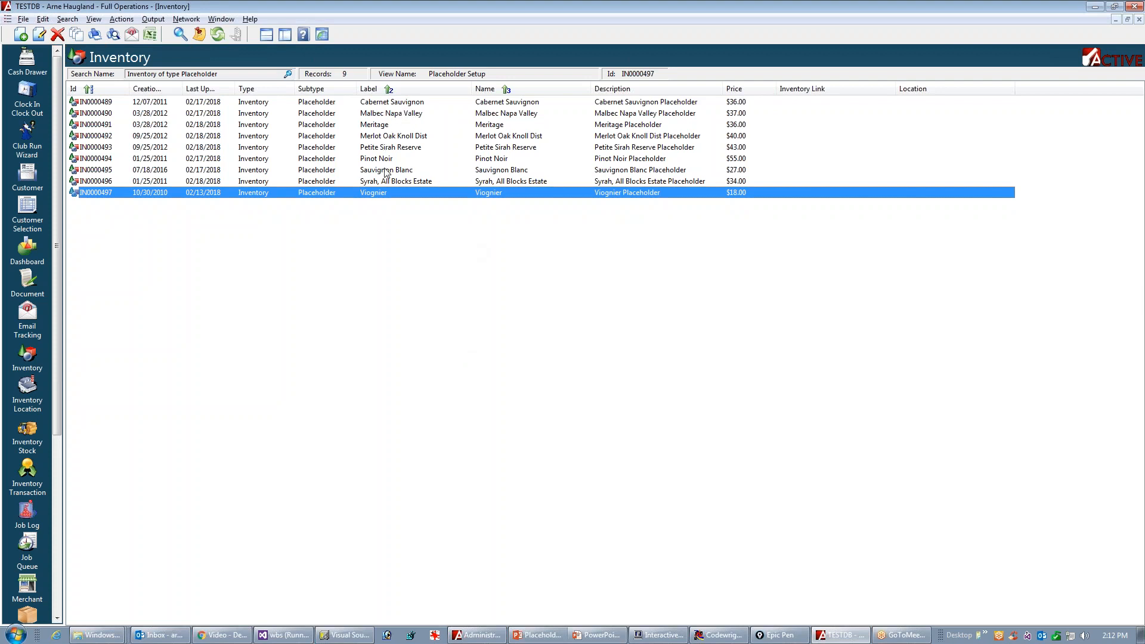
# - Select the Pinot Noir placeholder item, and switch to the PowerPoint slideshow to advance it to the Steps to run the Club slide
pyautogui.moveTo(387, 103); pyautogui.dragTo(394, 193)
pyautogui.click(452, 158)
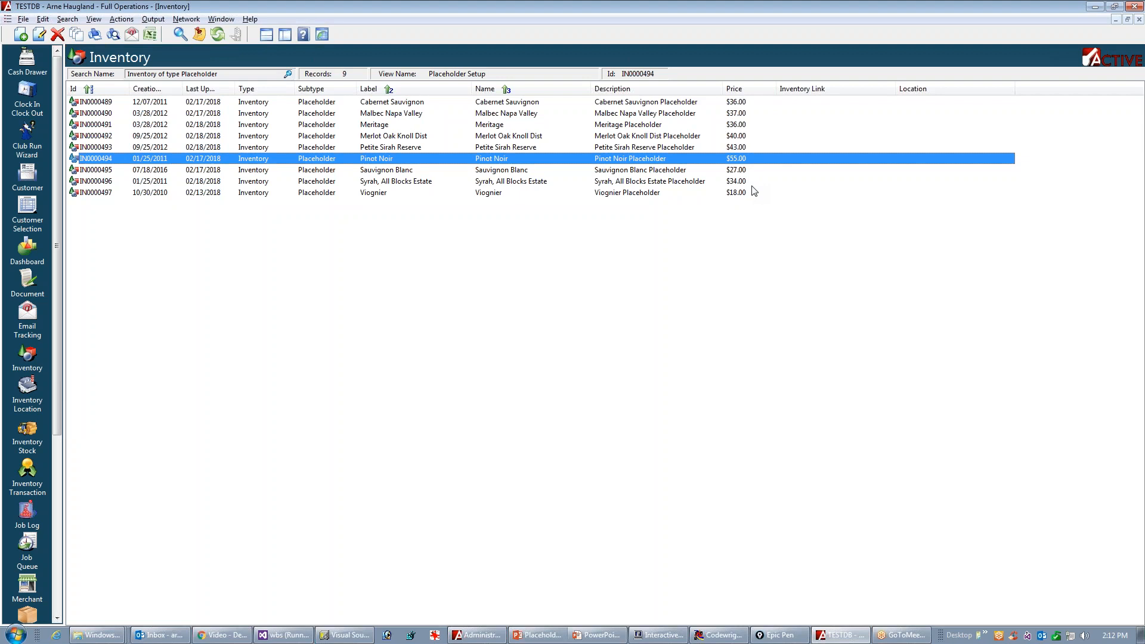
pyautogui.hotkey('alt', 'Tab')
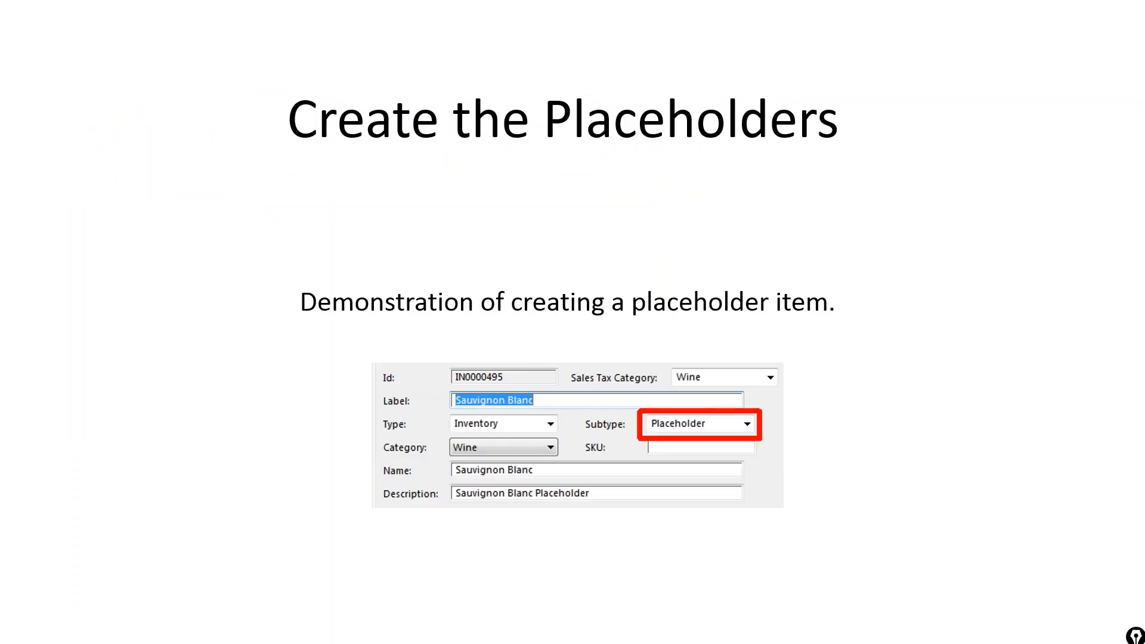
pyautogui.press('Right')
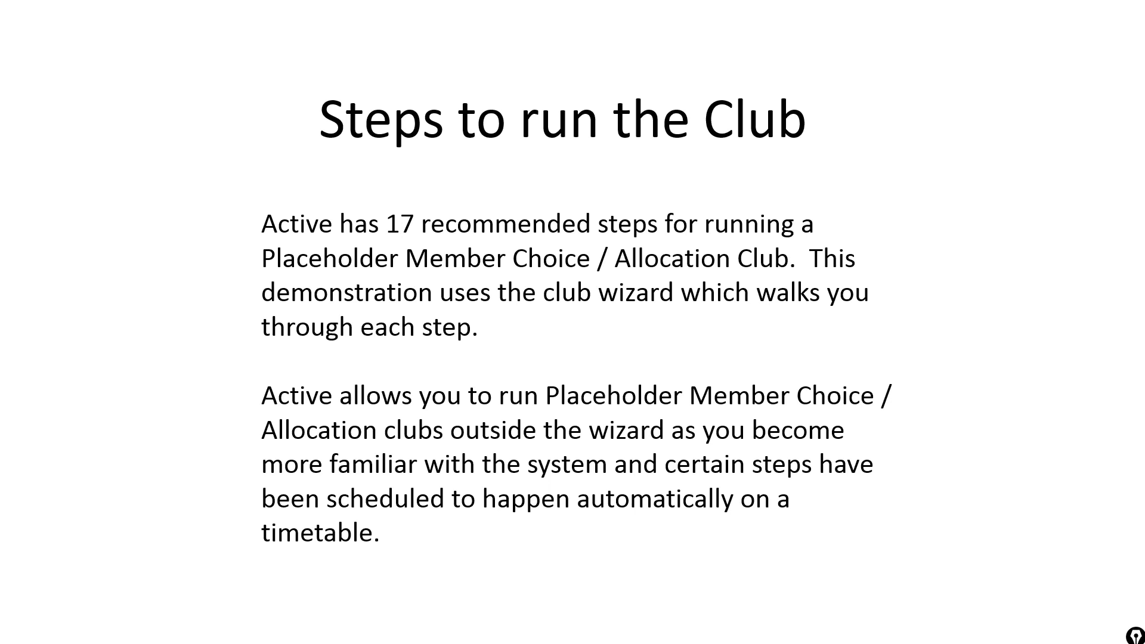
# - Switch back to the TESTDB Full Operations program, restore the Inventory window to its smaller size and open the Club Run Wizard list
pyautogui.hotkey('alt', 'Tab')
pyautogui.hotkey('alt', 'Tab')
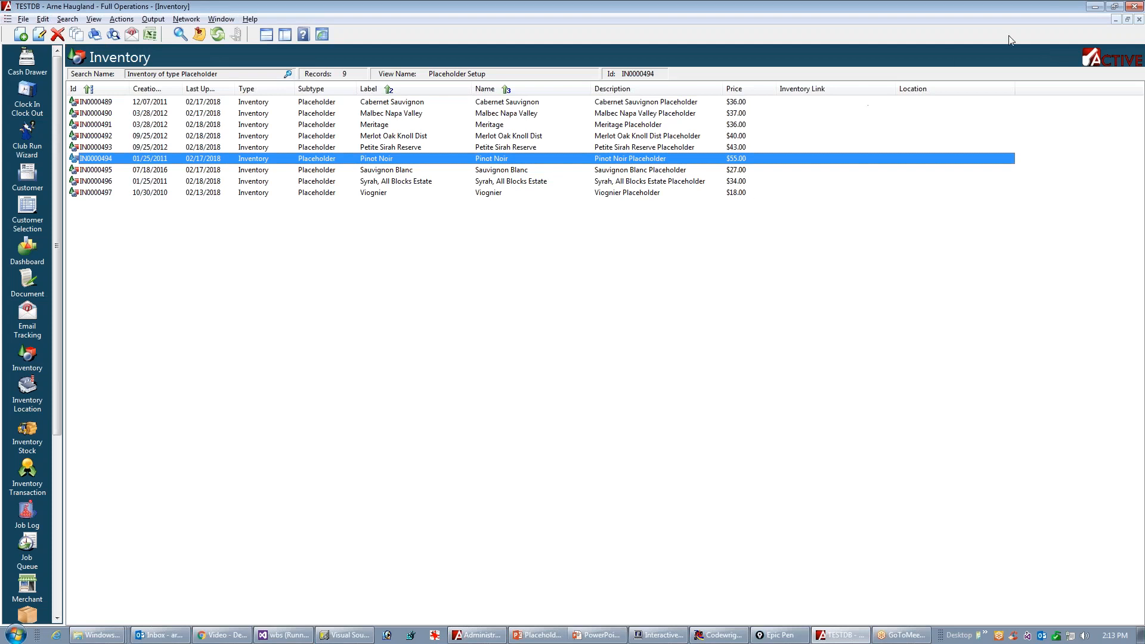
pyautogui.click(1129, 20)
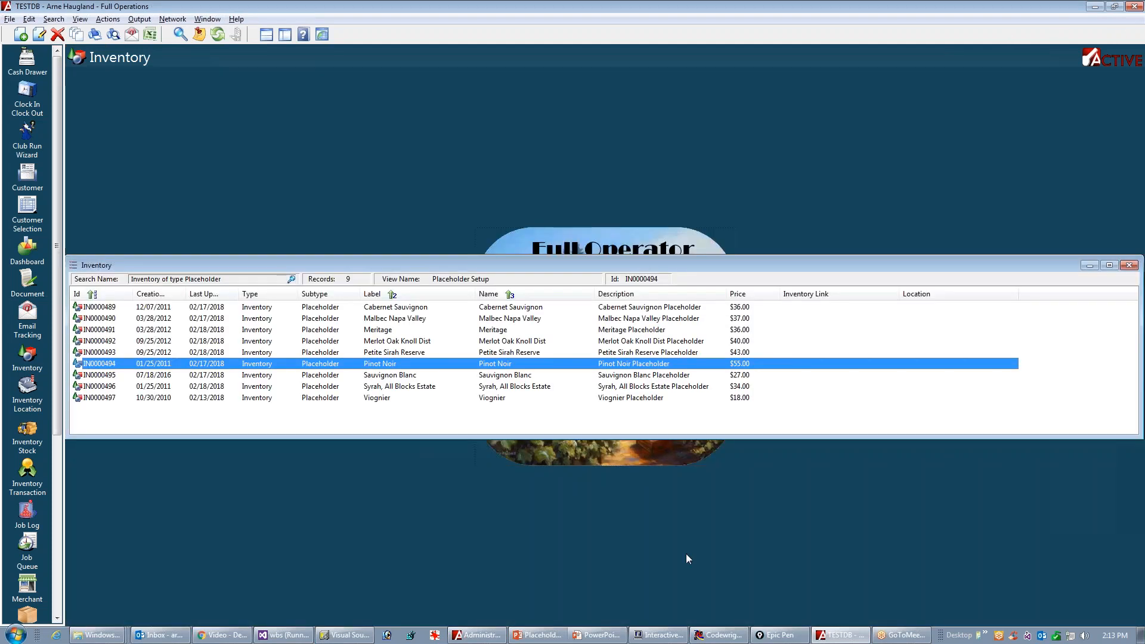
pyautogui.click(27, 141)
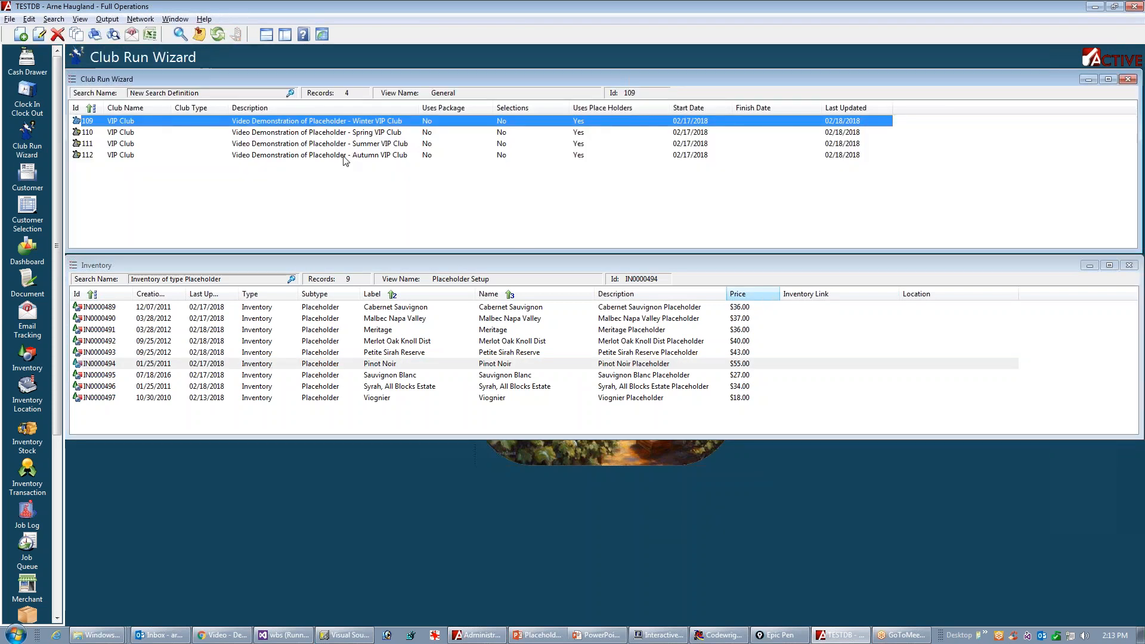
# - Open the general details of the Winter VIP Club wizard run and circle its Placeholder club option in yellow
pyautogui.click(306, 148)
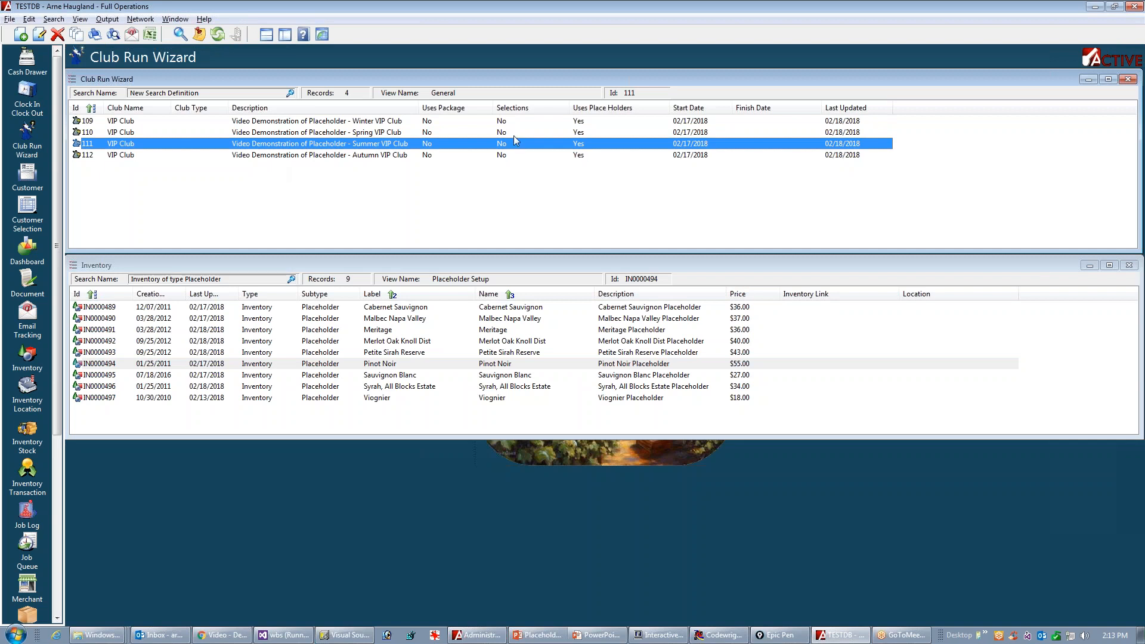
pyautogui.click(430, 122)
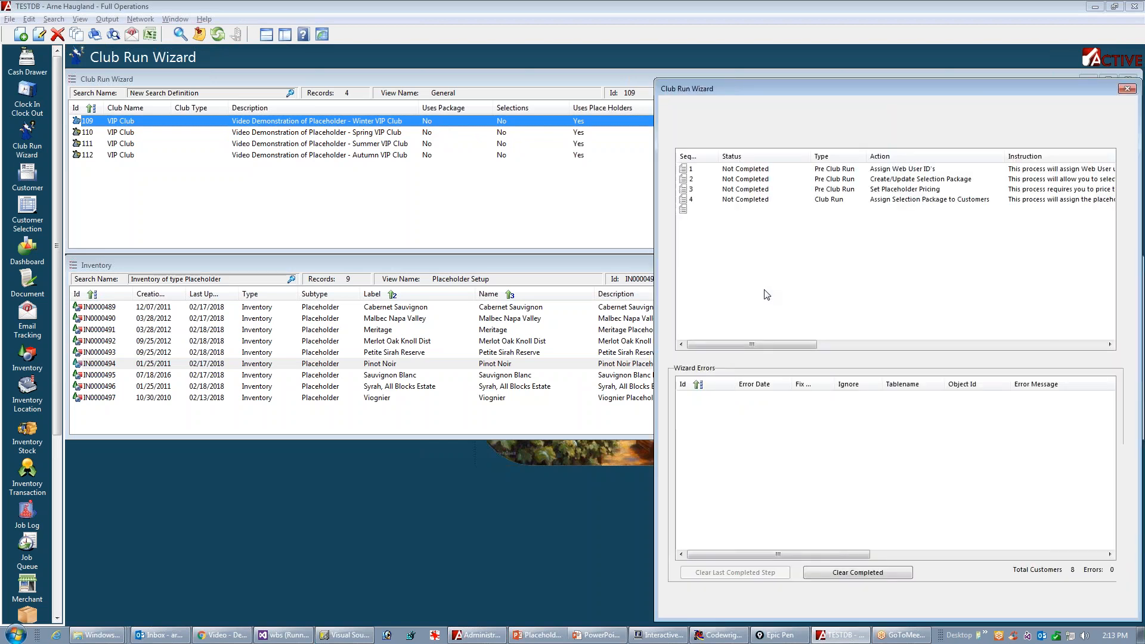
pyautogui.click(678, 122)
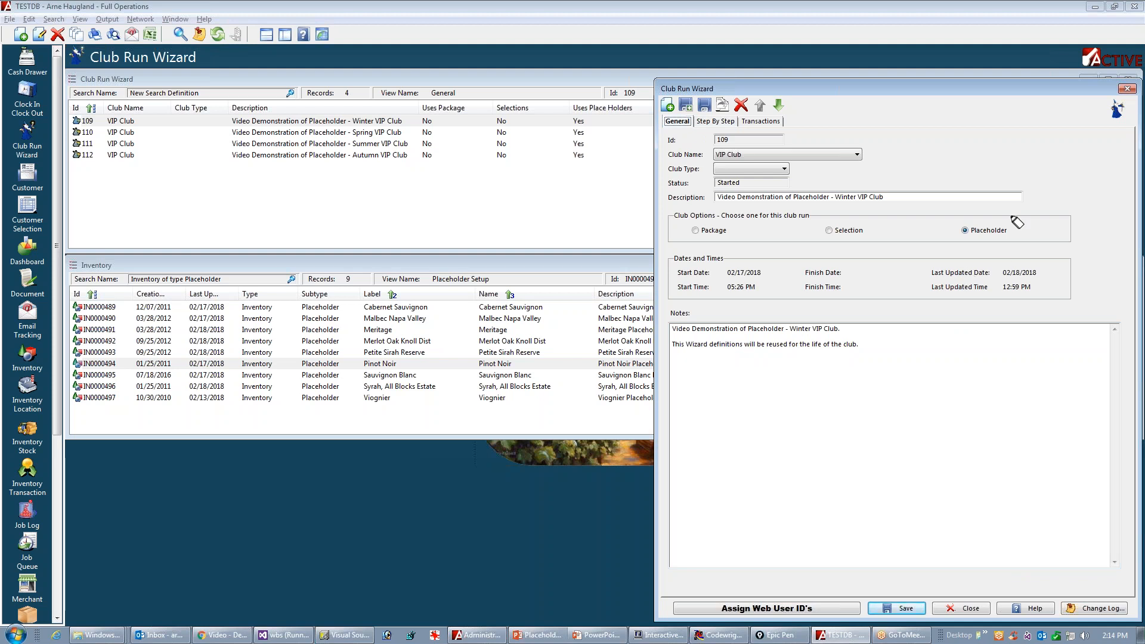
pyautogui.moveTo(1002, 218)
pyautogui.mouseDown()
pyautogui.moveTo(920, 234)
pyautogui.moveTo(1037, 228)
pyautogui.moveTo(1007, 221)
pyautogui.mouseUp()
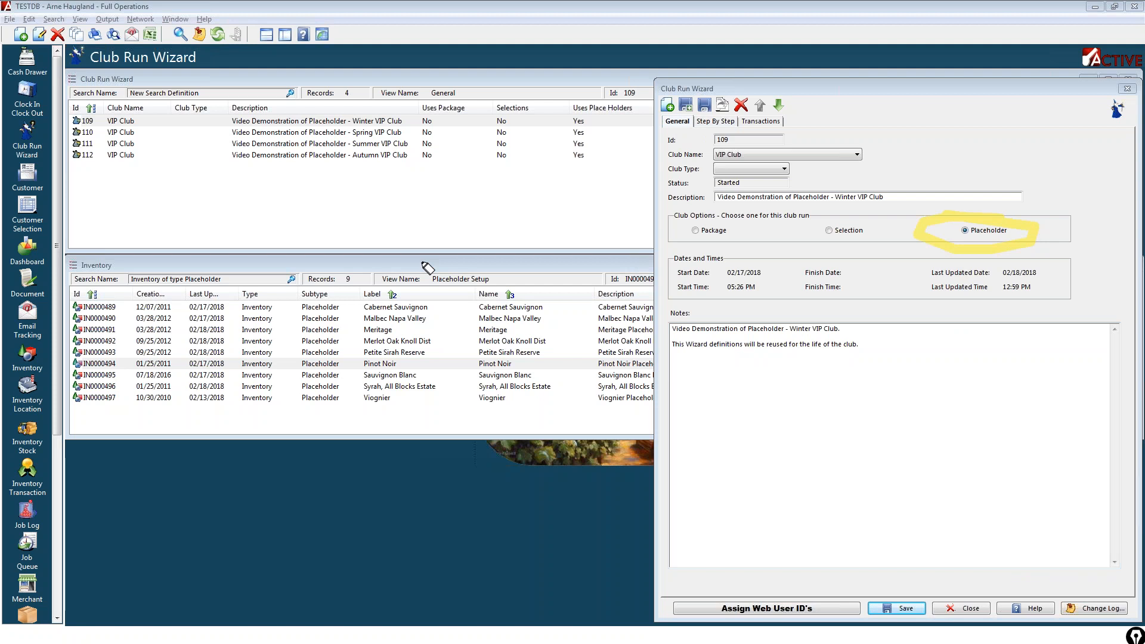
# - Look through the general details of the Spring, Summer and Autumn VIP Club runs and clear the yellow annotation
pyautogui.click(379, 132)
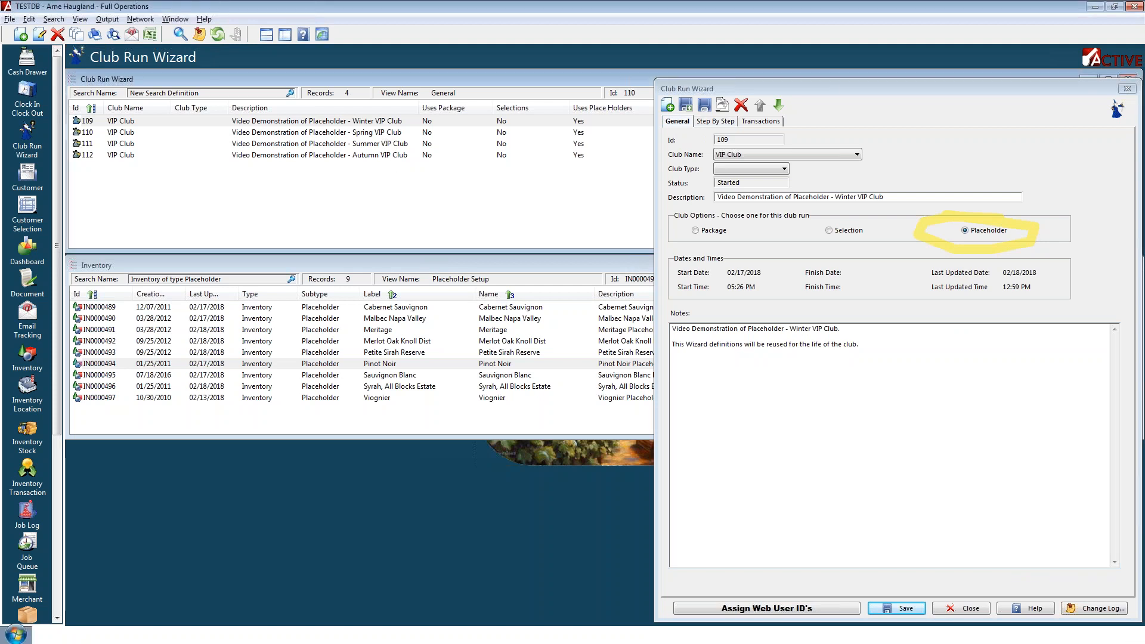
pyautogui.click(370, 144)
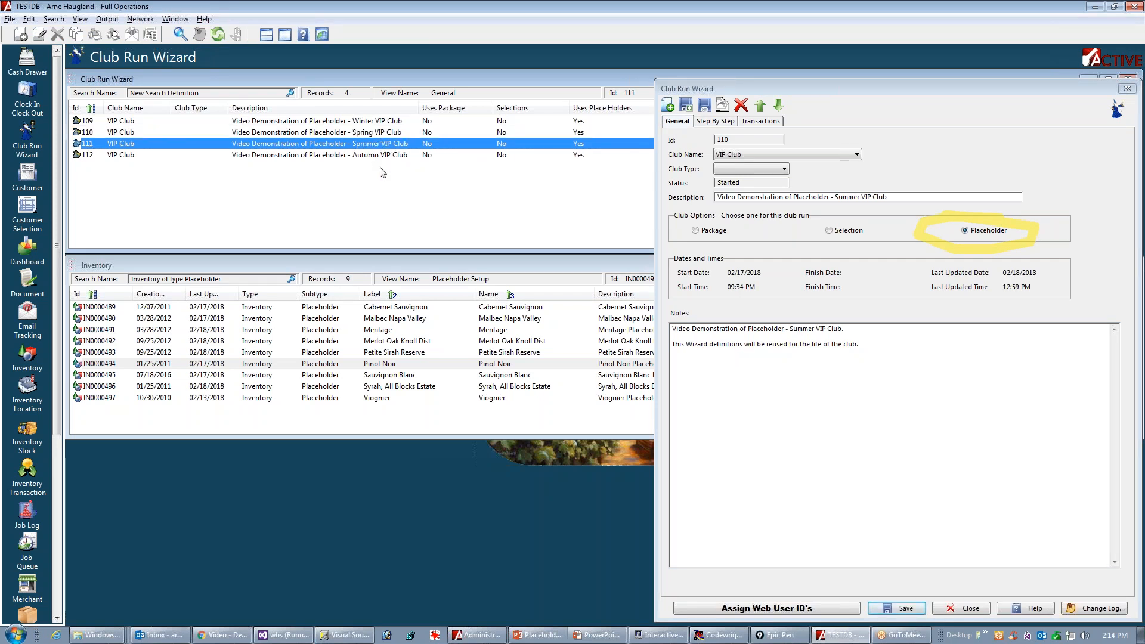
pyautogui.click(370, 156)
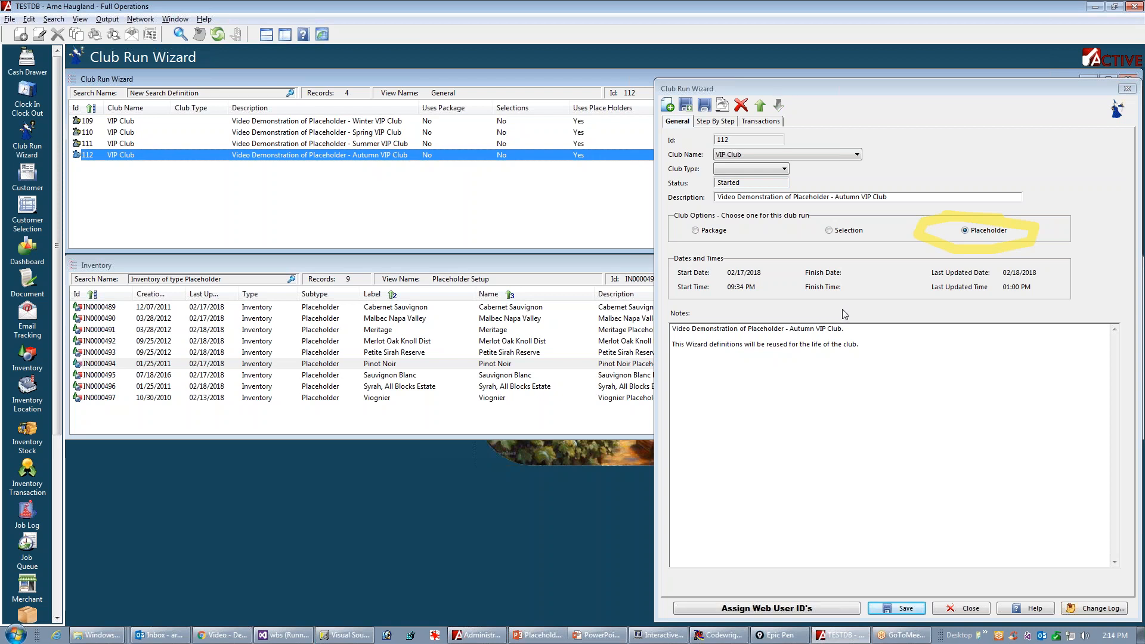
pyautogui.hotkey('ctrl', 'shift', '7')
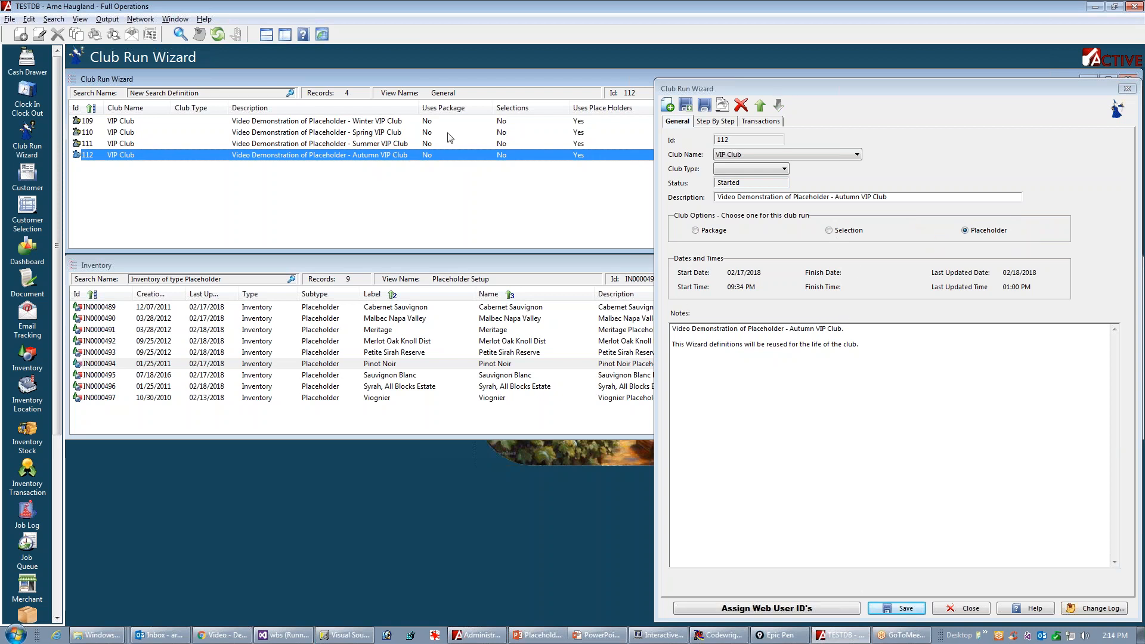
# - Display the wizard's step-by-step actions, look at the Winter VIP Club run's actions and select the Spring VIP Club run
pyautogui.click(718, 122)
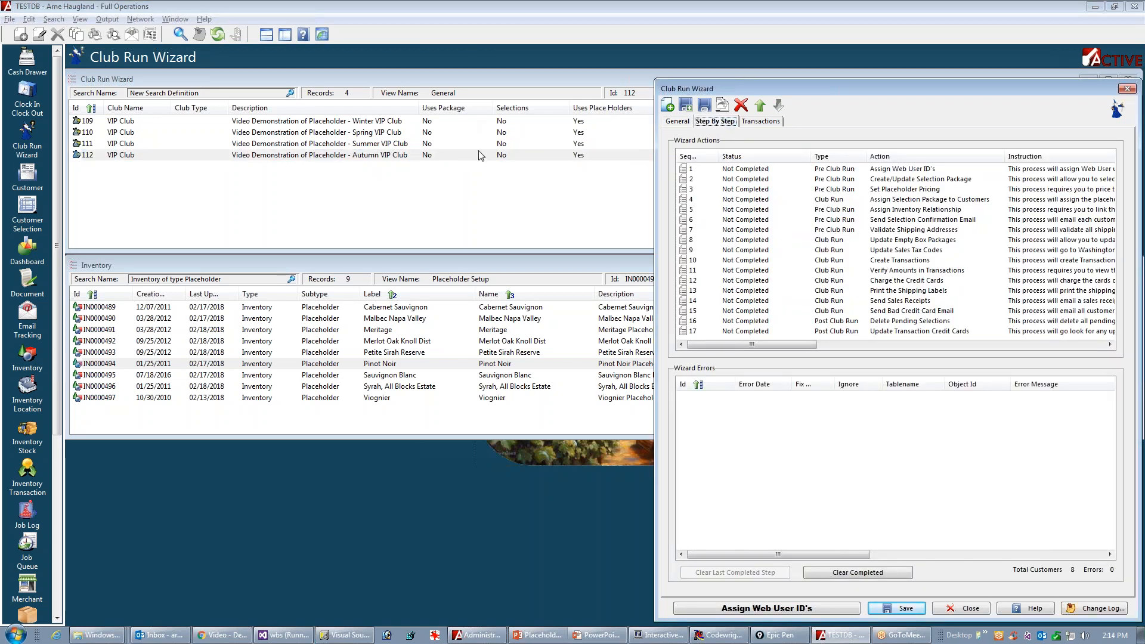
pyautogui.click(424, 122)
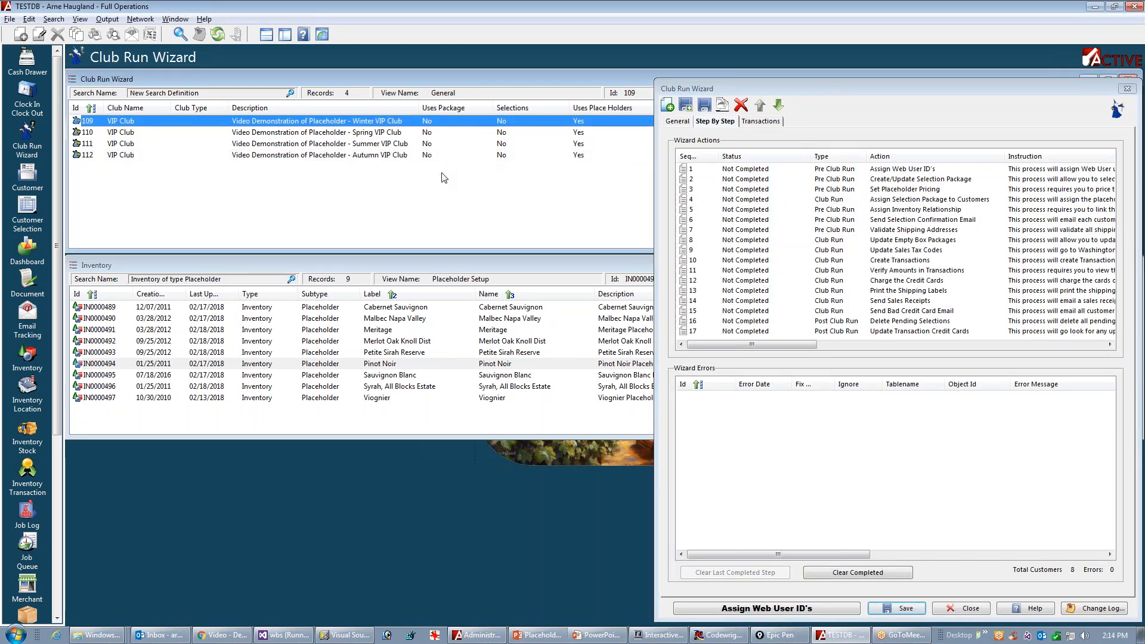
pyautogui.click(416, 134)
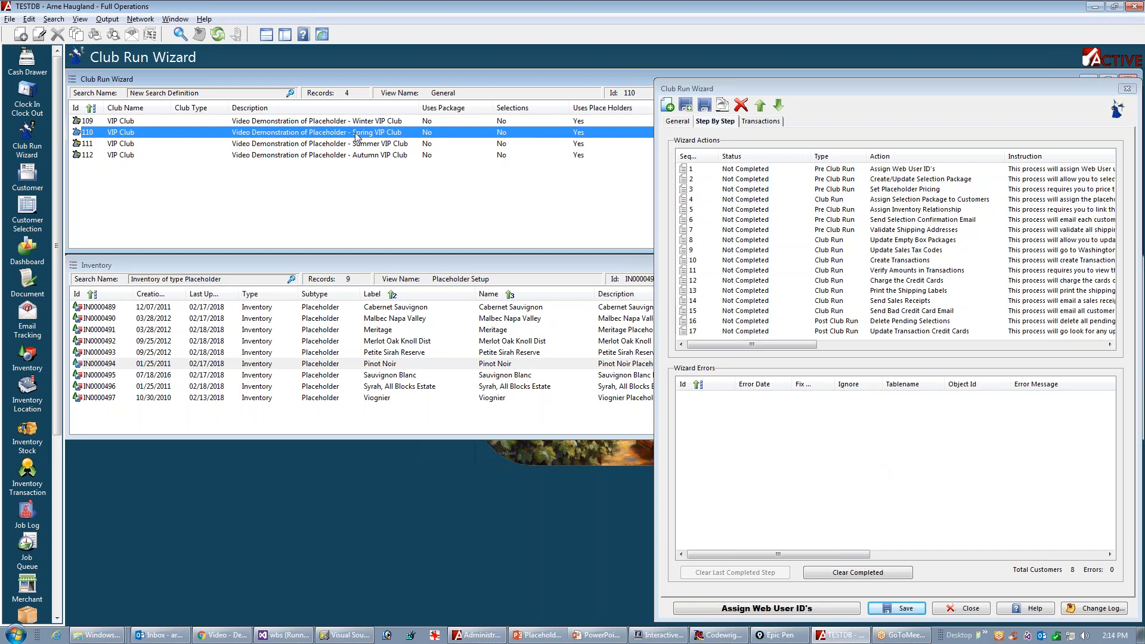
# - Switch to the PowerPoint slideshow and advance it to Step 1 - Assign Web User ID's
pyautogui.hotkey('alt', 'Tab')
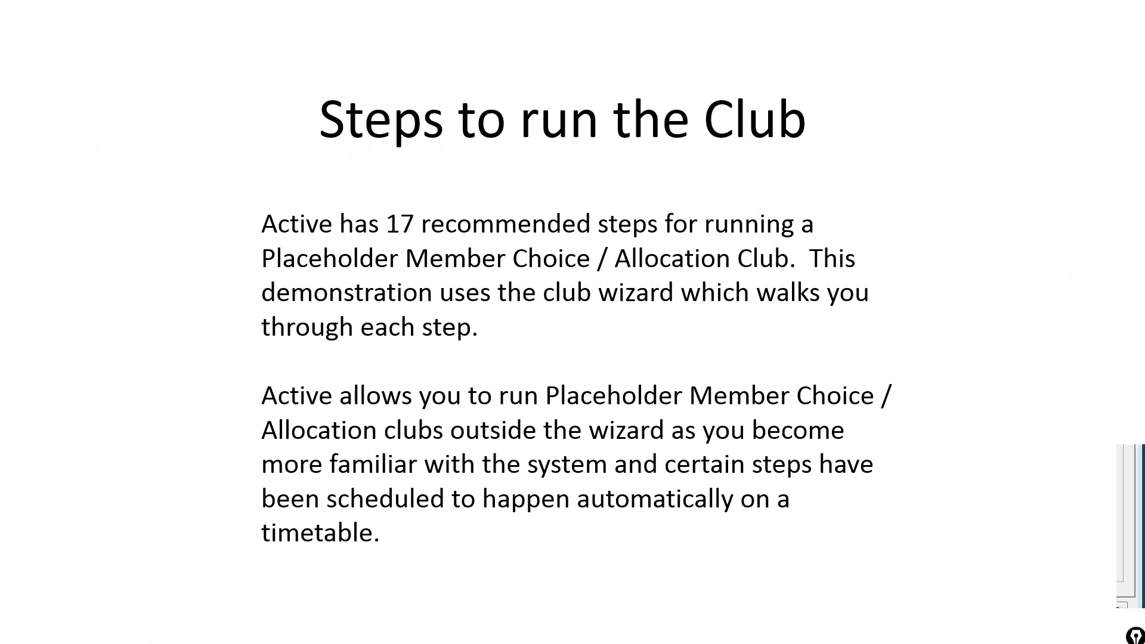
pyautogui.press('Right')
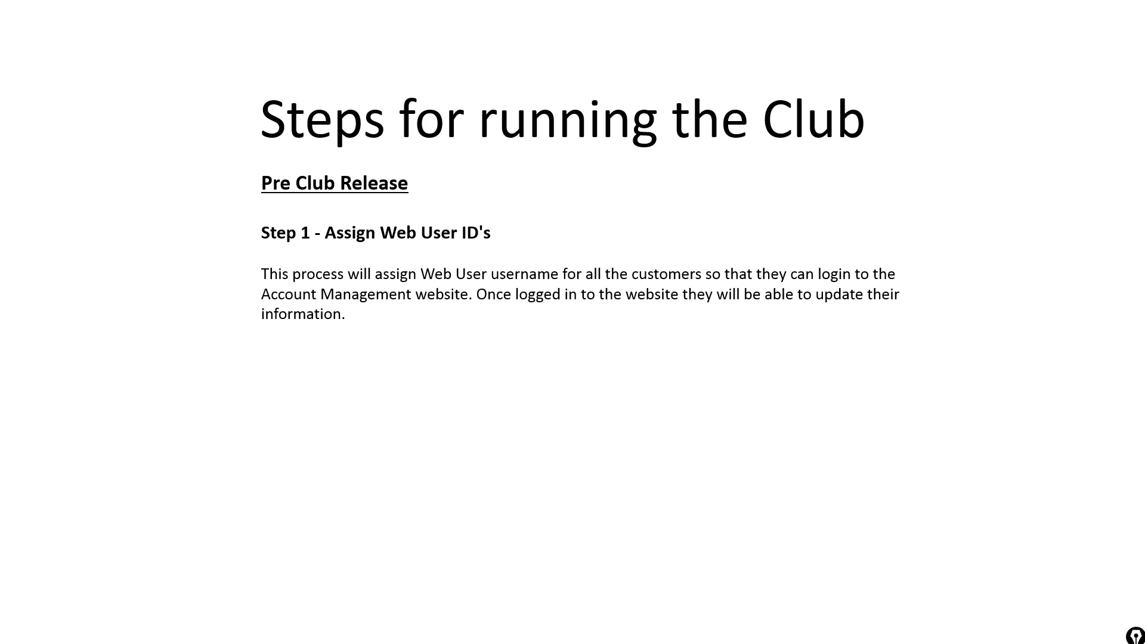
# - Return to the Full Operations program and run the Assign Web User ID's action for the Spring VIP Club run
pyautogui.hotkey('alt', 'Tab')
pyautogui.hotkey('alt', 'Tab')
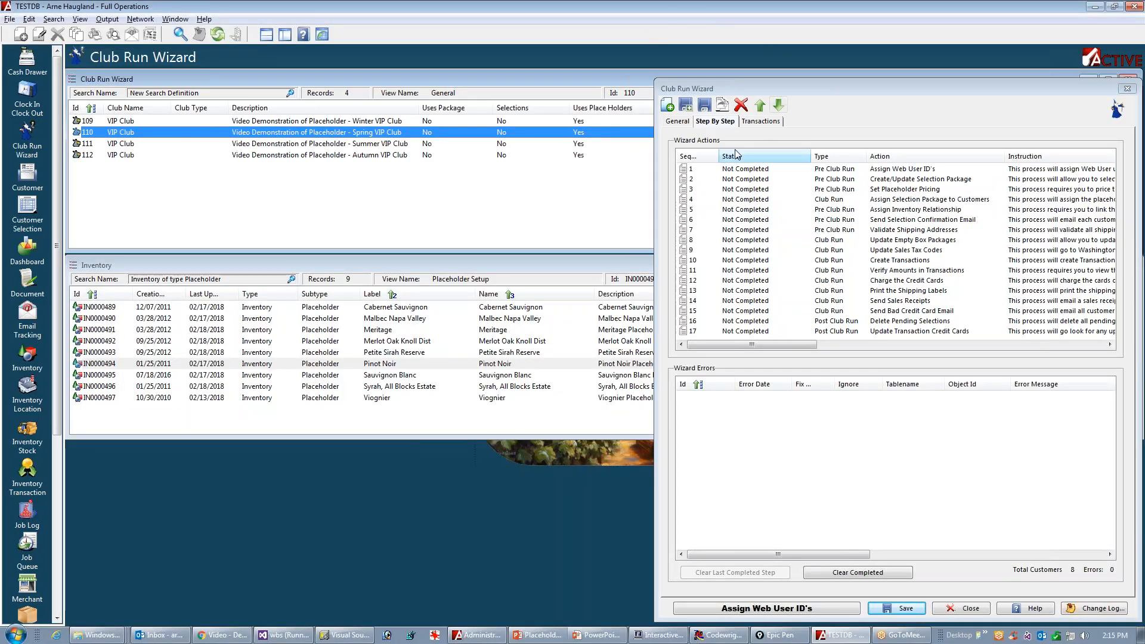
pyautogui.click(764, 609)
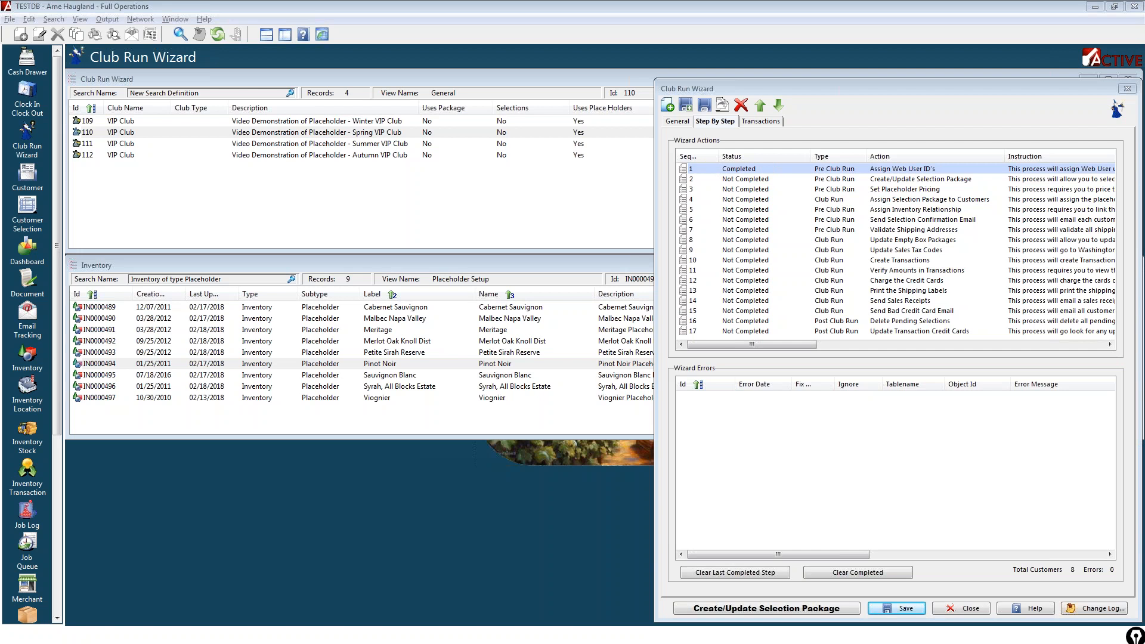
# - Advance the PowerPoint slideshow to Step 2 – Create/Update Selection Package and return to the Club Run Wizard in Full Operations
pyautogui.hotkey('alt', 'Tab')
pyautogui.hotkey('alt', 'Tab')
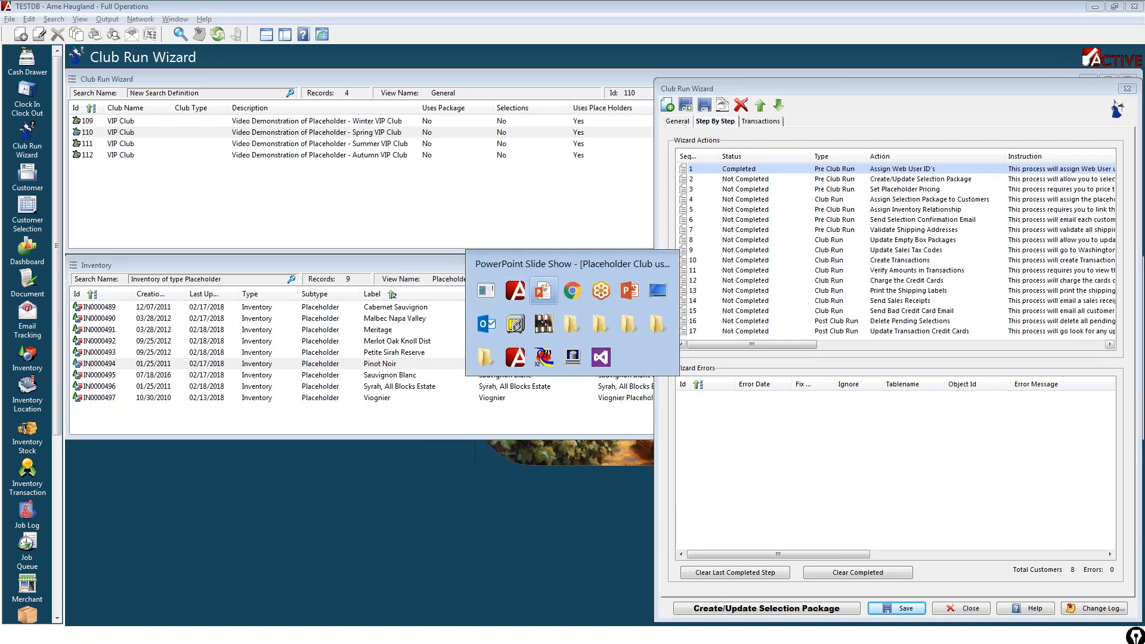
pyautogui.press('Right')
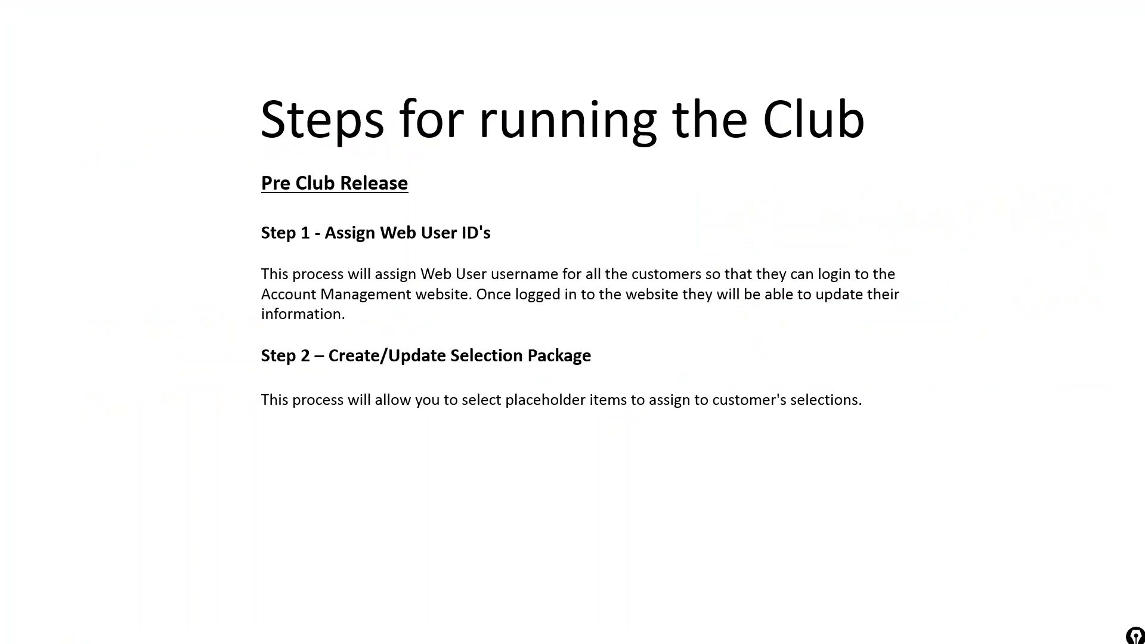
pyautogui.hotkey('alt', 'Tab')
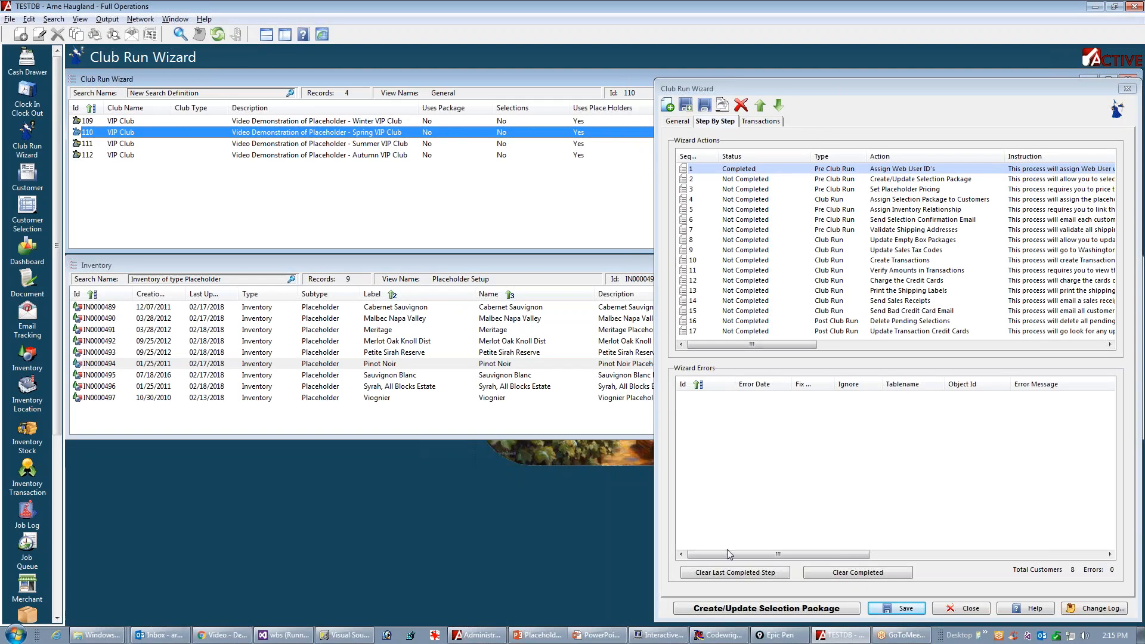
# - Review the selection packages of the Spring and Winter VIP Club runs, closing each package setup without updating it
pyautogui.click(755, 611)
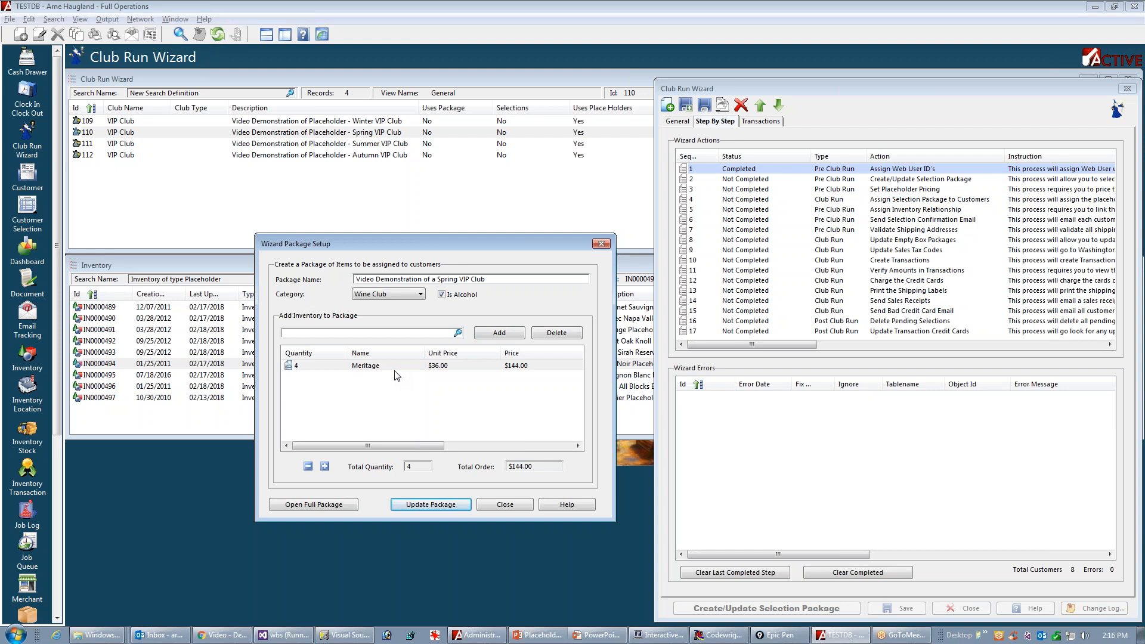
pyautogui.click(601, 245)
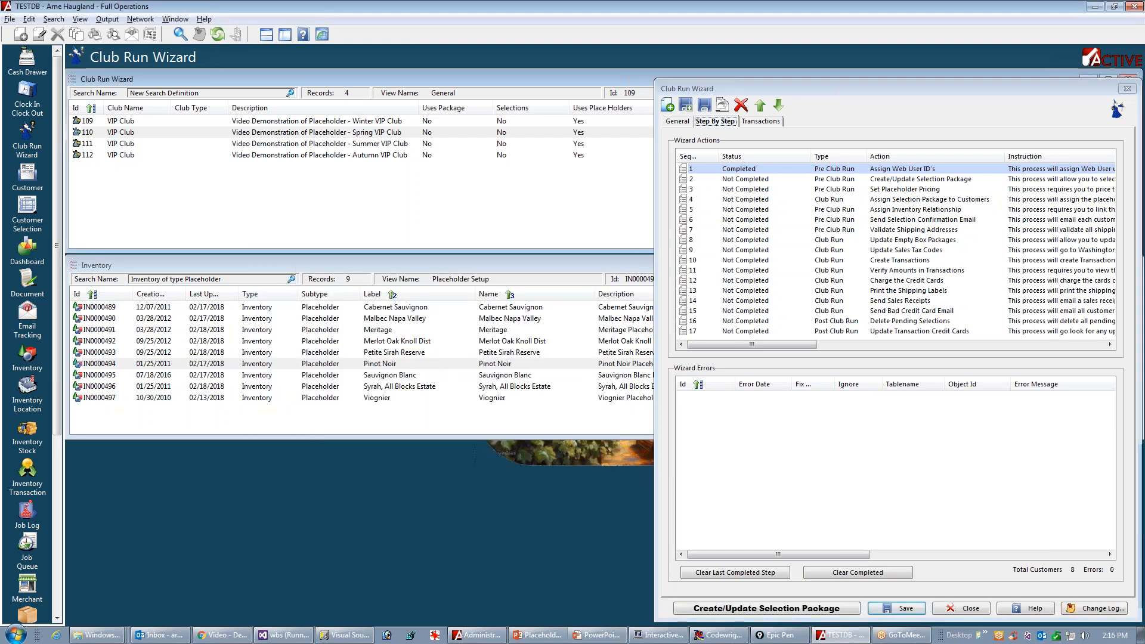
pyautogui.click(910, 181)
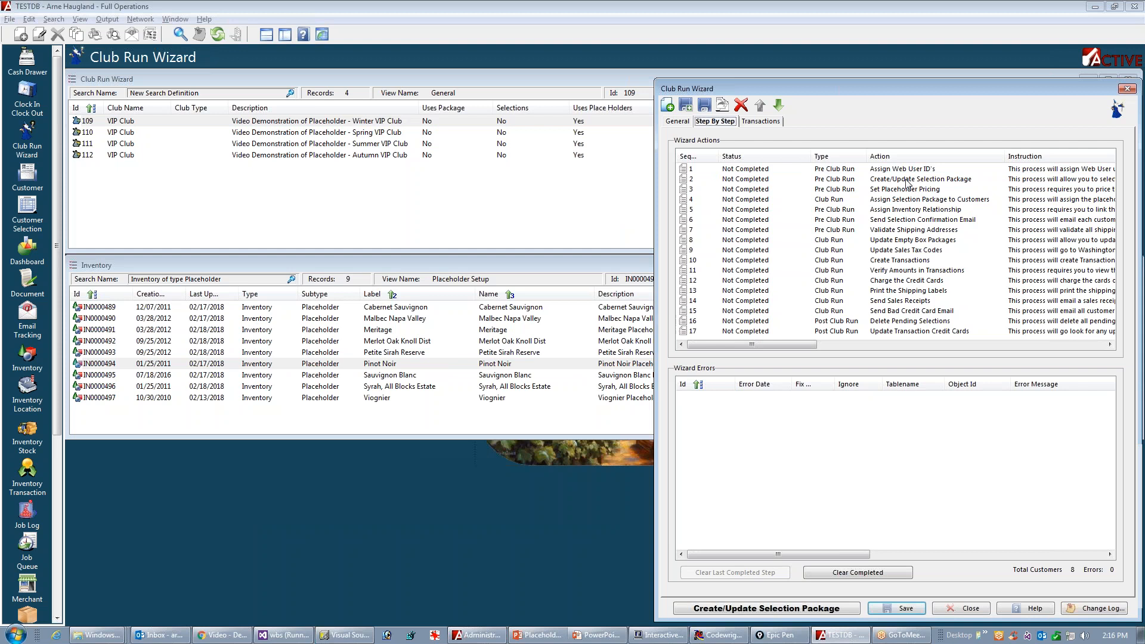
pyautogui.click(778, 608)
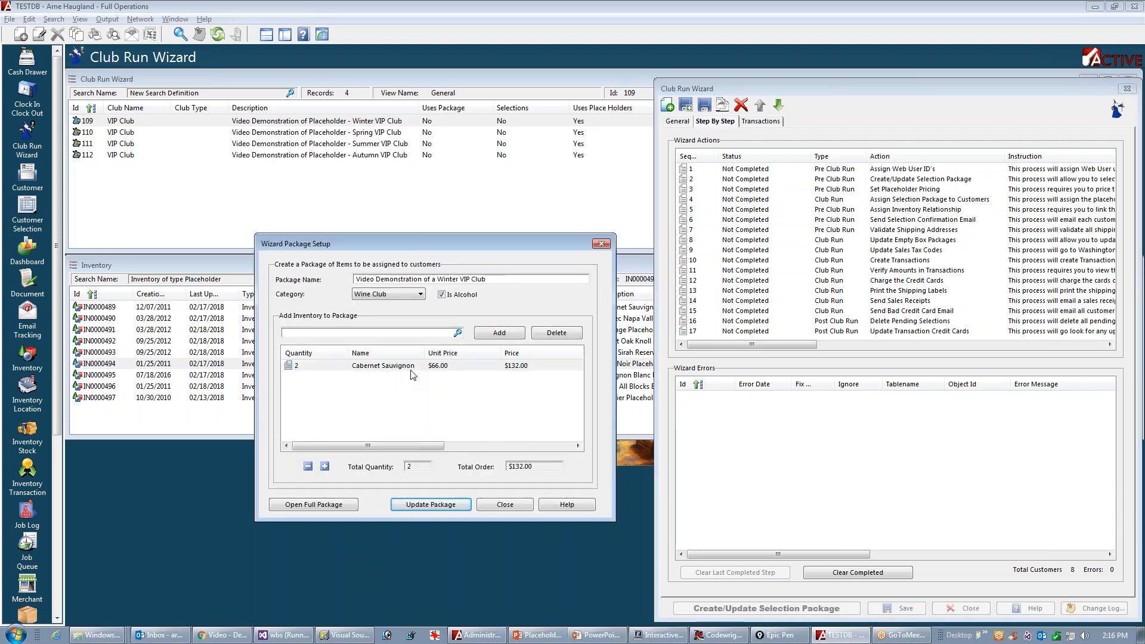
pyautogui.click(600, 244)
# - Review the Summer VIP Club run's selection package and close the package setup without updating it
pyautogui.click(396, 145)
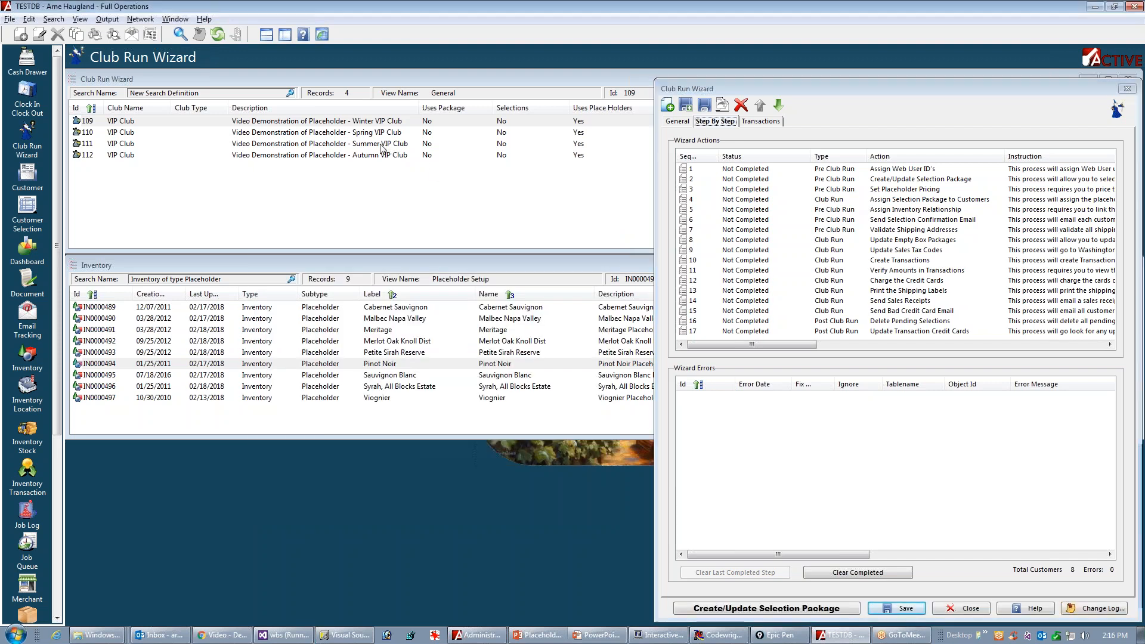
pyautogui.click(811, 180)
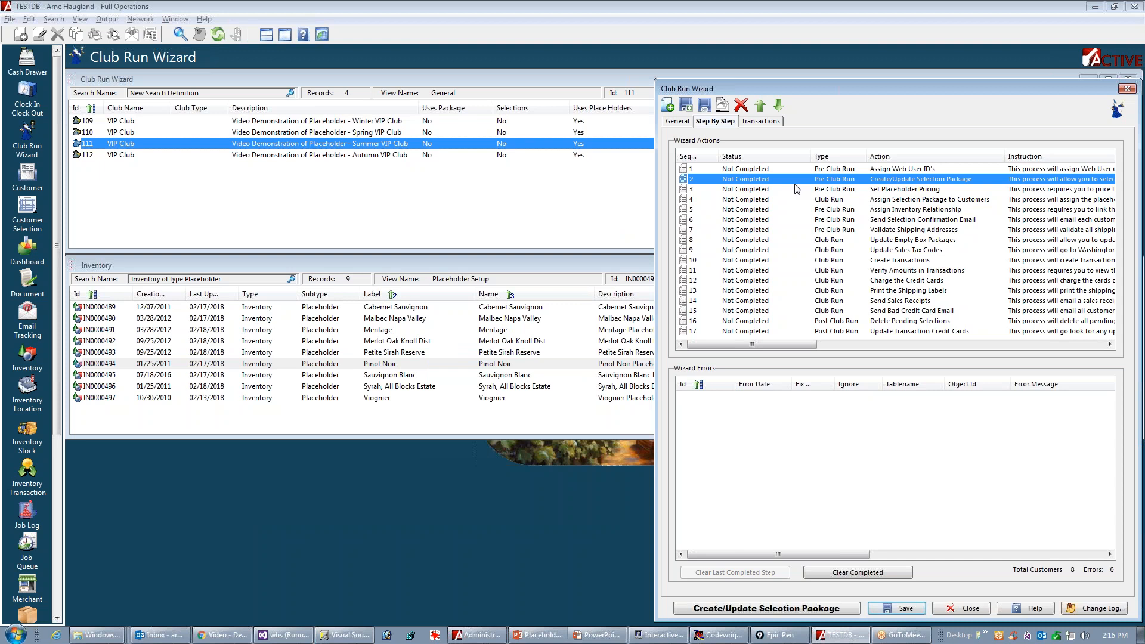
pyautogui.click(757, 607)
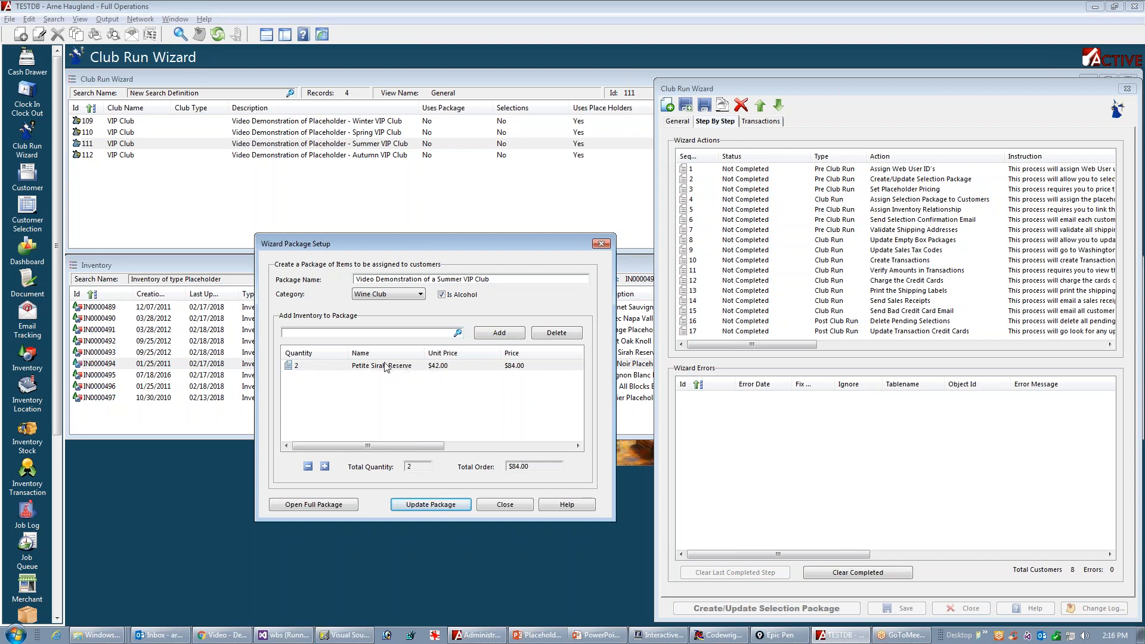
pyautogui.click(601, 244)
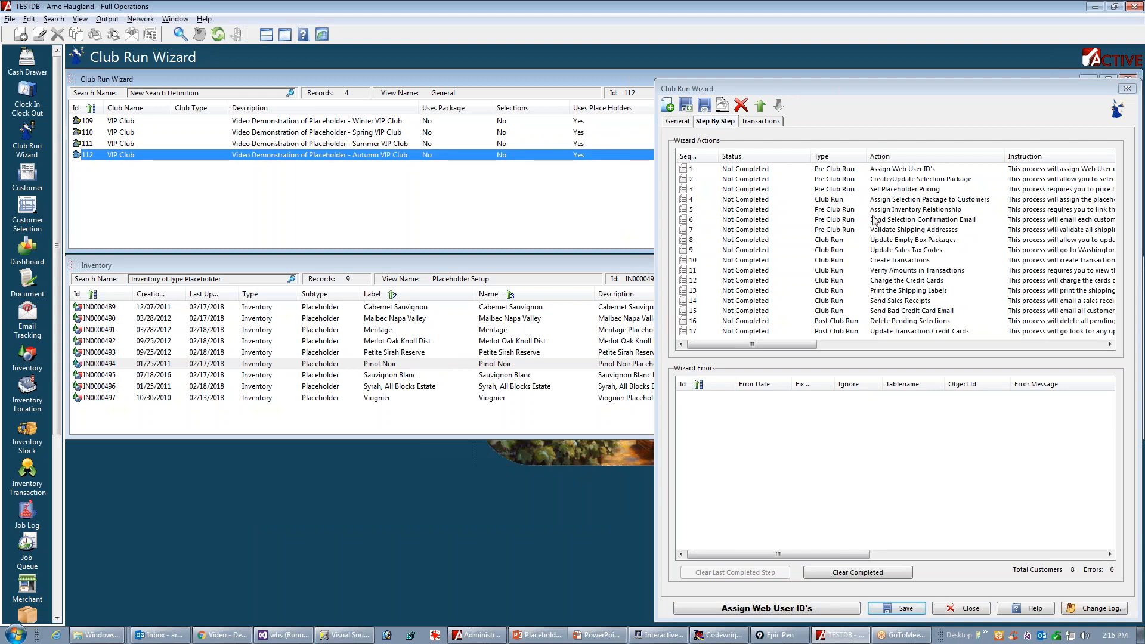
# - Add Pinot Noir to the Autumn VIP Club run's selection package and close the package setup without updating it
pyautogui.click(829, 179)
pyautogui.click(747, 609)
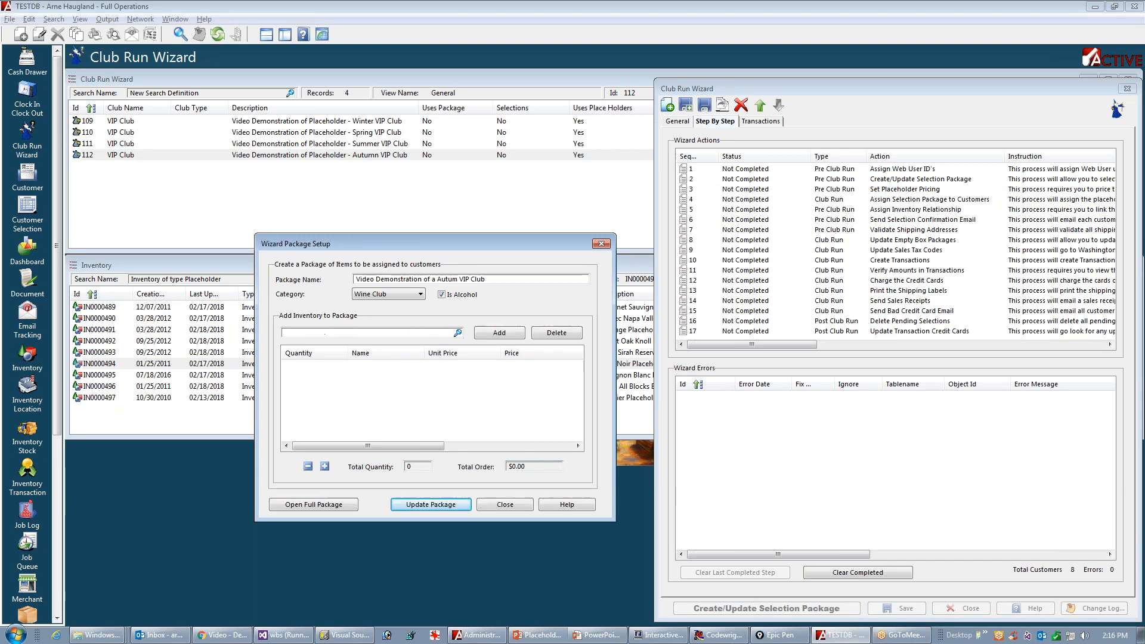
pyautogui.click(458, 335)
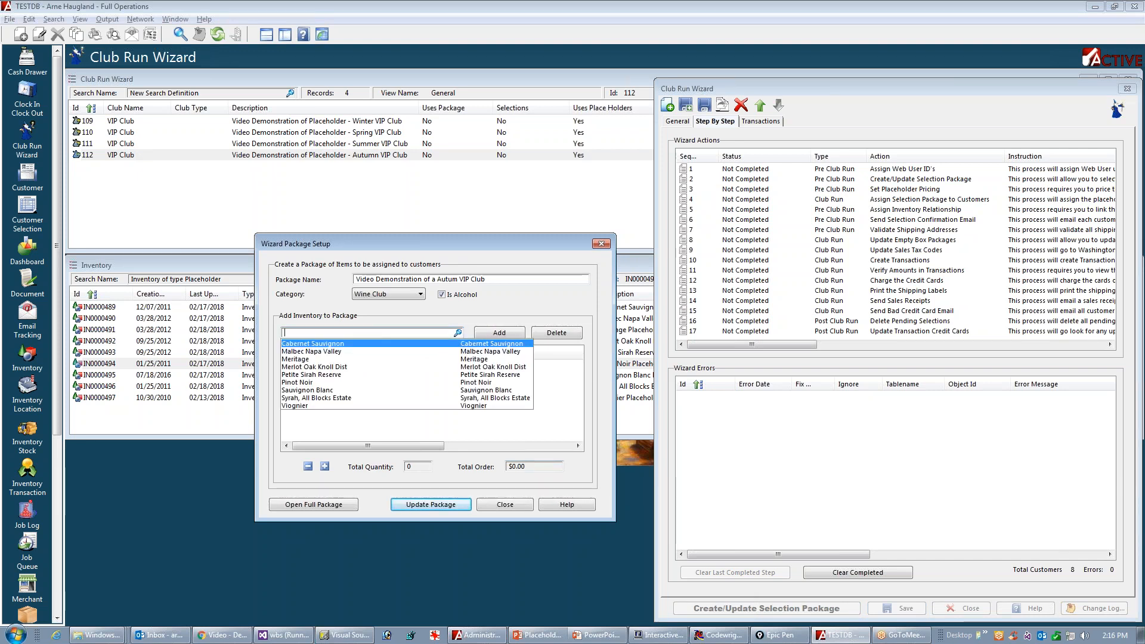
pyautogui.click(301, 382)
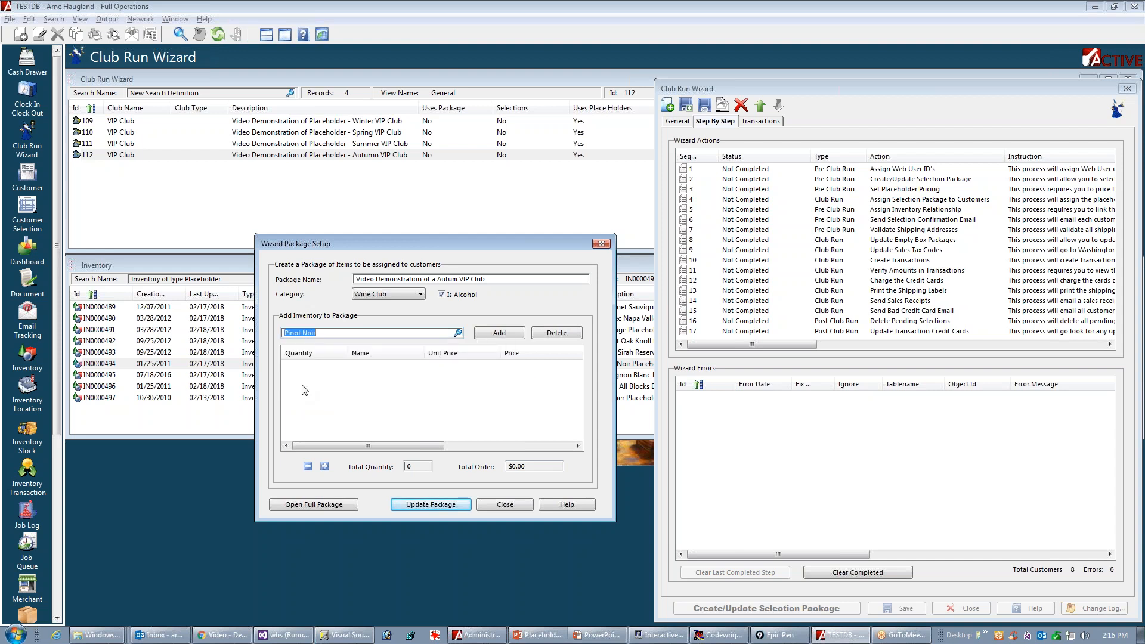
pyautogui.click(499, 333)
pyautogui.click(642, 375)
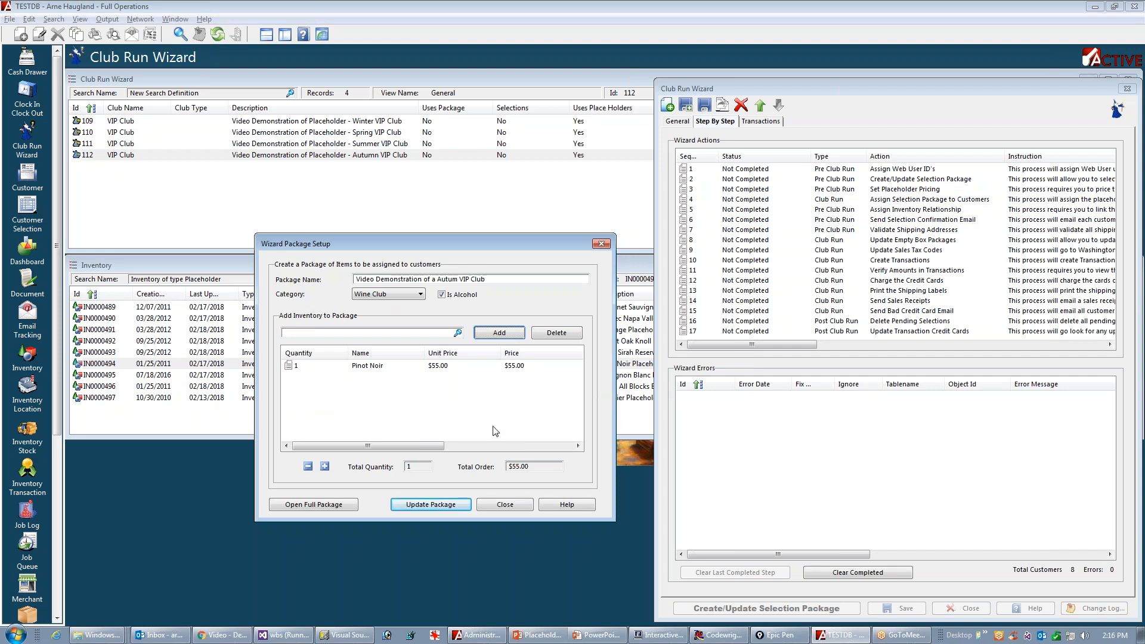
pyautogui.click(502, 507)
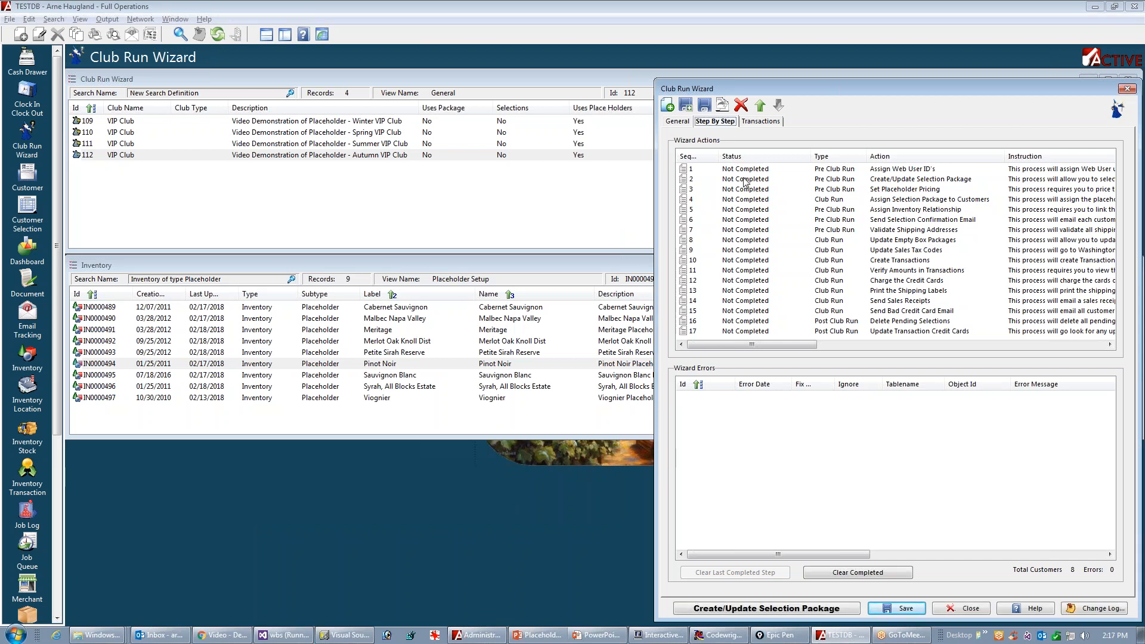
# - Run the Create/Update Selection Package action for the Spring VIP Club run and update its package
pyautogui.click(372, 133)
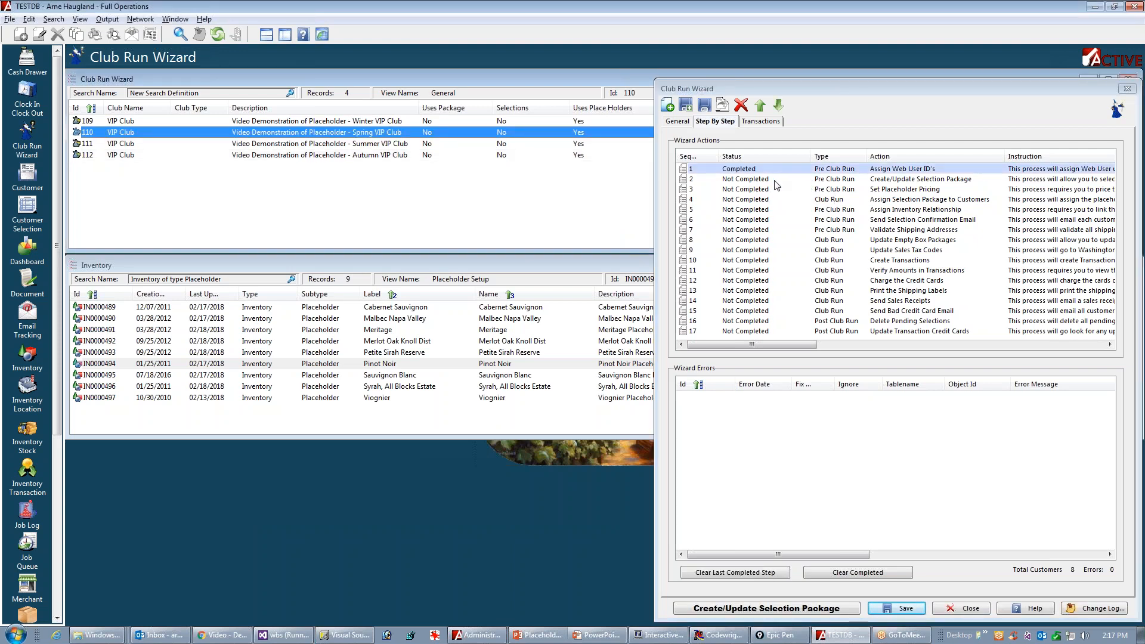
pyautogui.click(769, 180)
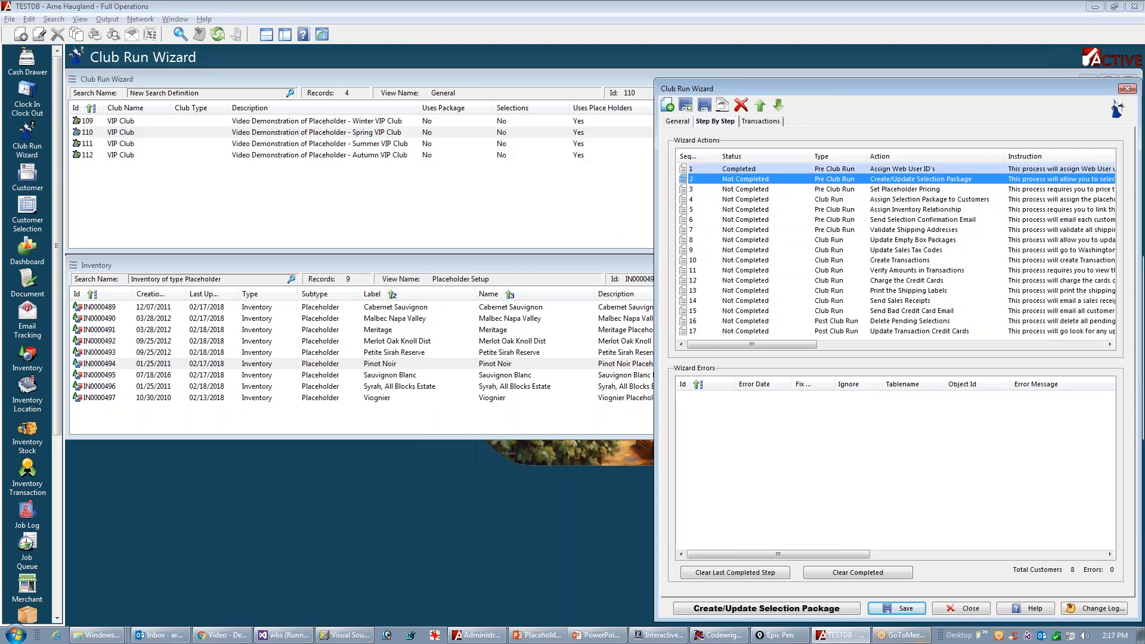
pyautogui.click(765, 613)
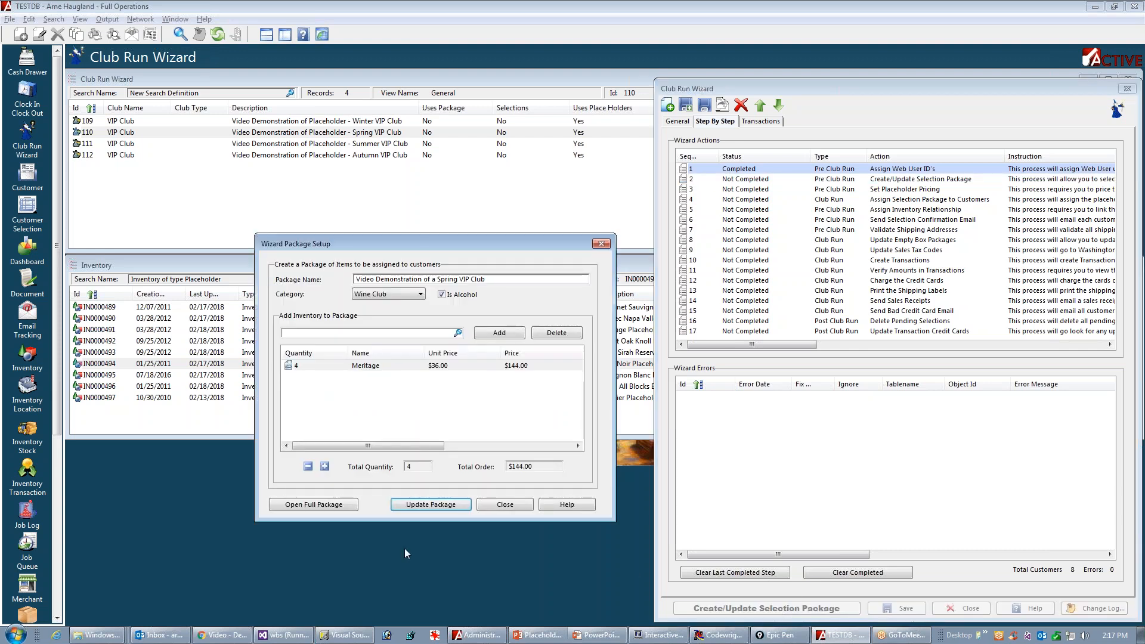
pyautogui.click(425, 506)
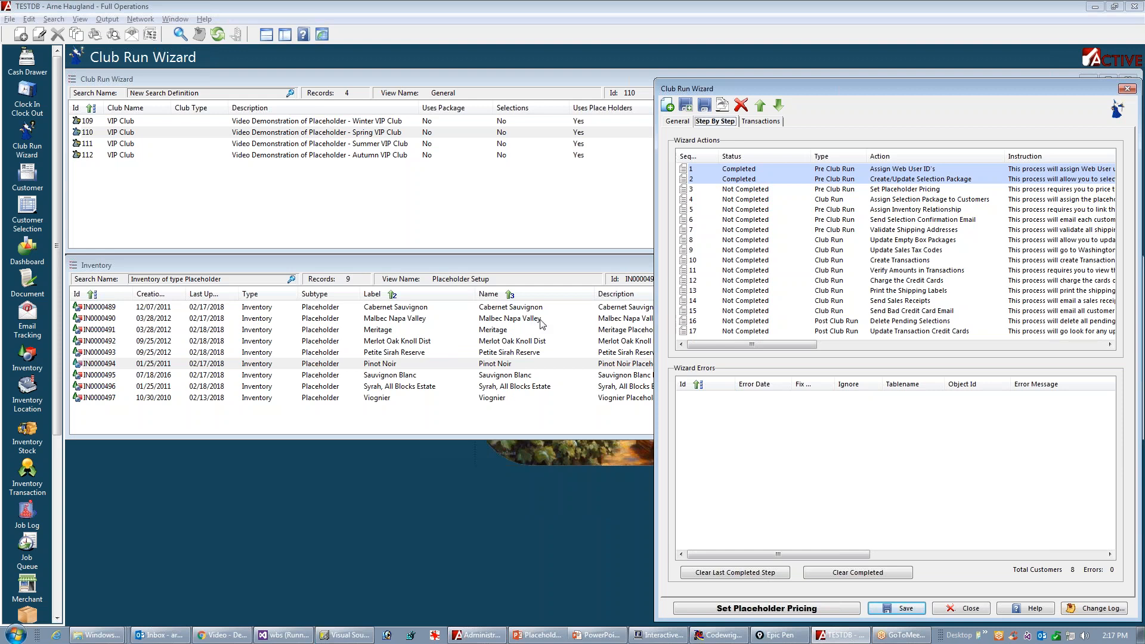
# - Switch to the PowerPoint slideshow and advance it to Step 3 - Set Placeholder Pricing
pyautogui.hotkey('alt', 'Tab')
pyautogui.hotkey('alt', 'Tab')
pyautogui.hotkey('alt', 'Tab')
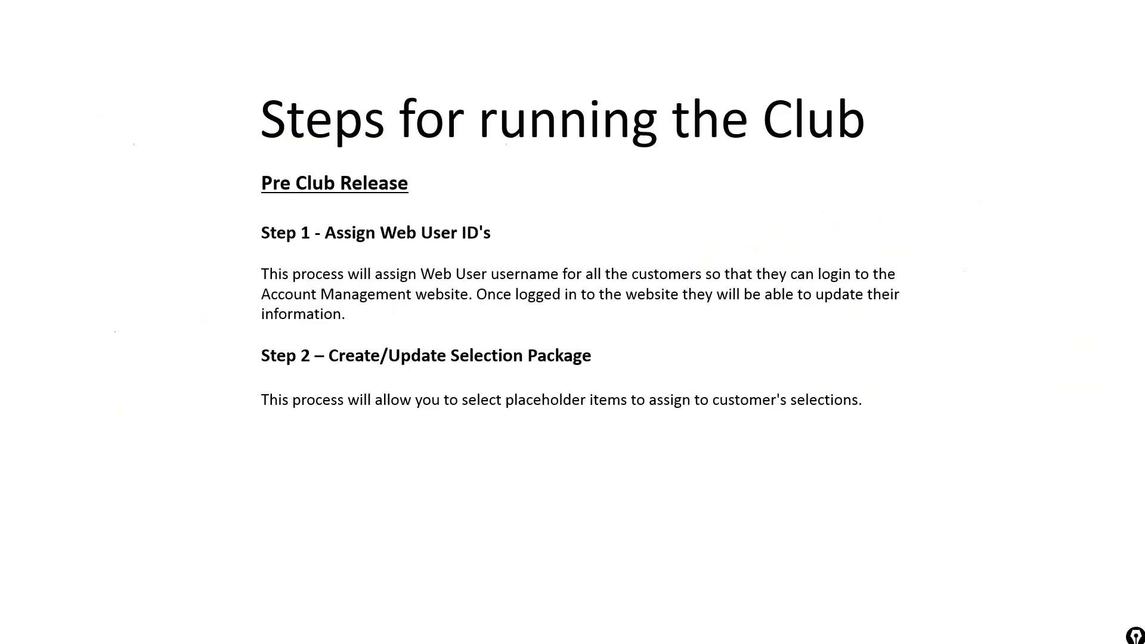
pyautogui.press('Right')
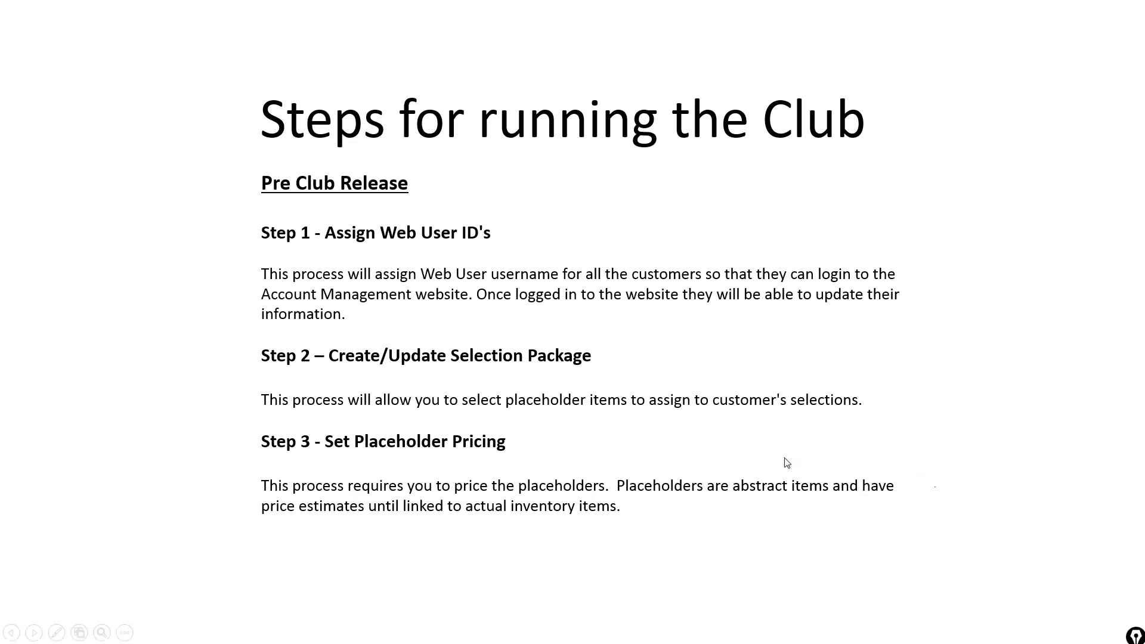
# - Switch to the Chrome browser, log in to the Spring Selection page with the member's user name and password, and view the available choices
pyautogui.hotkey('alt', 'Tab')
pyautogui.hotkey('alt', 'Tab')
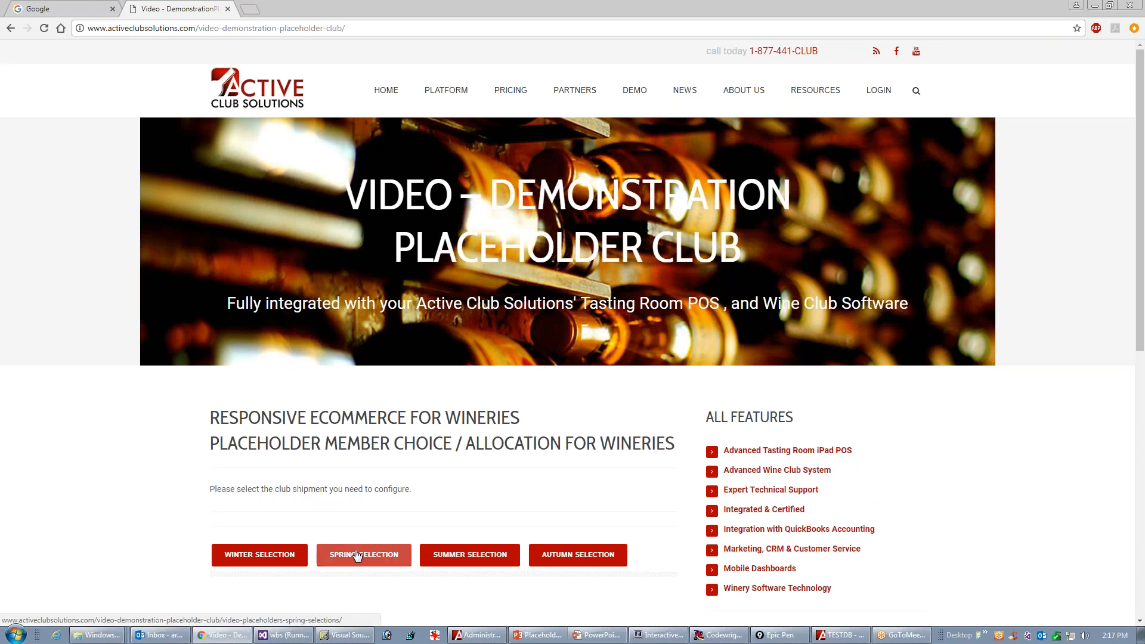
pyautogui.click(357, 556)
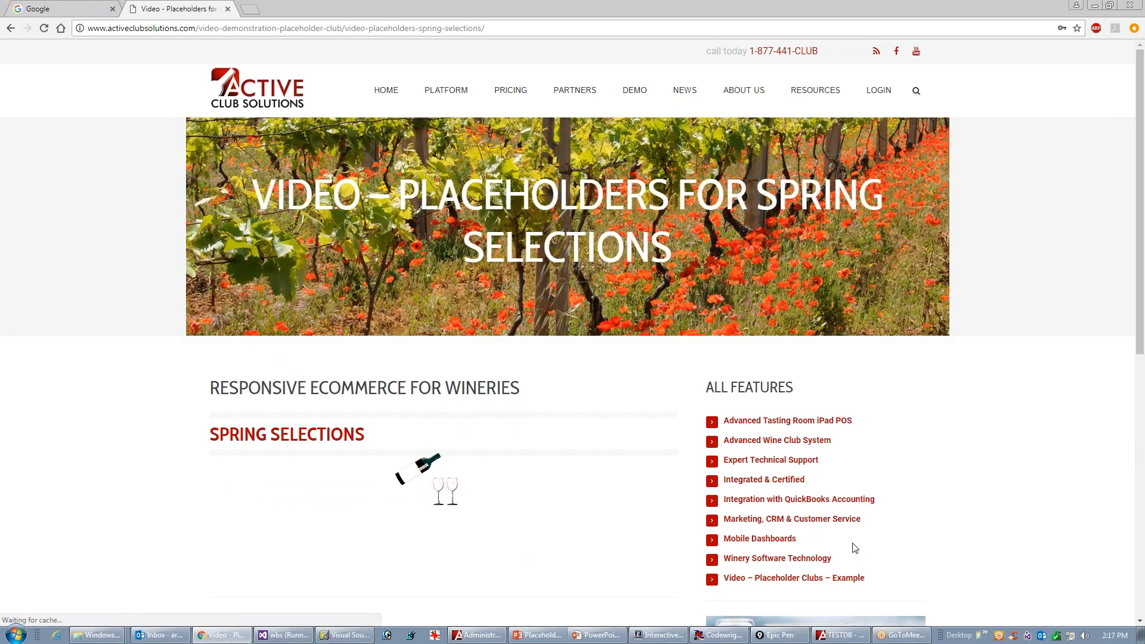
pyautogui.write('c')
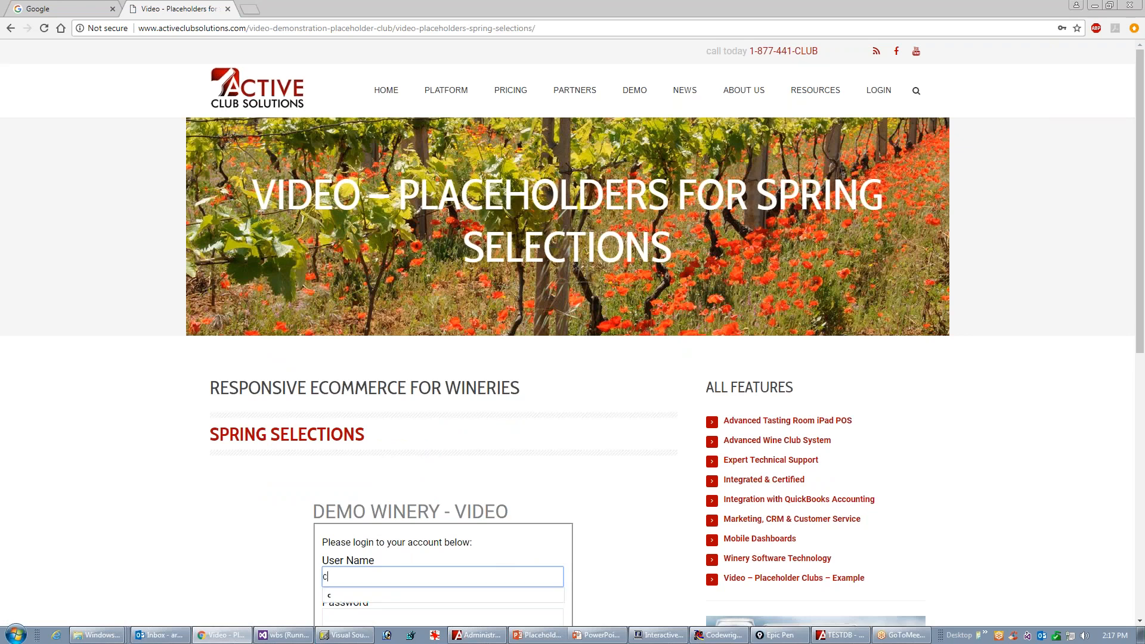
pyautogui.press('Tab')
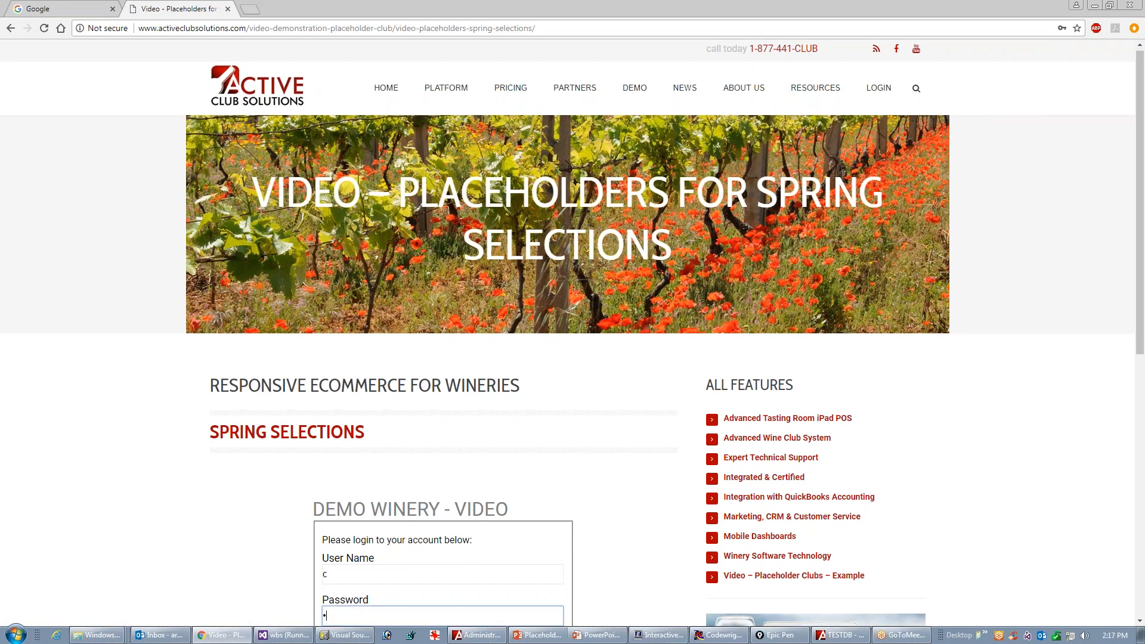
pyautogui.press('Tab')
pyautogui.press('Return')
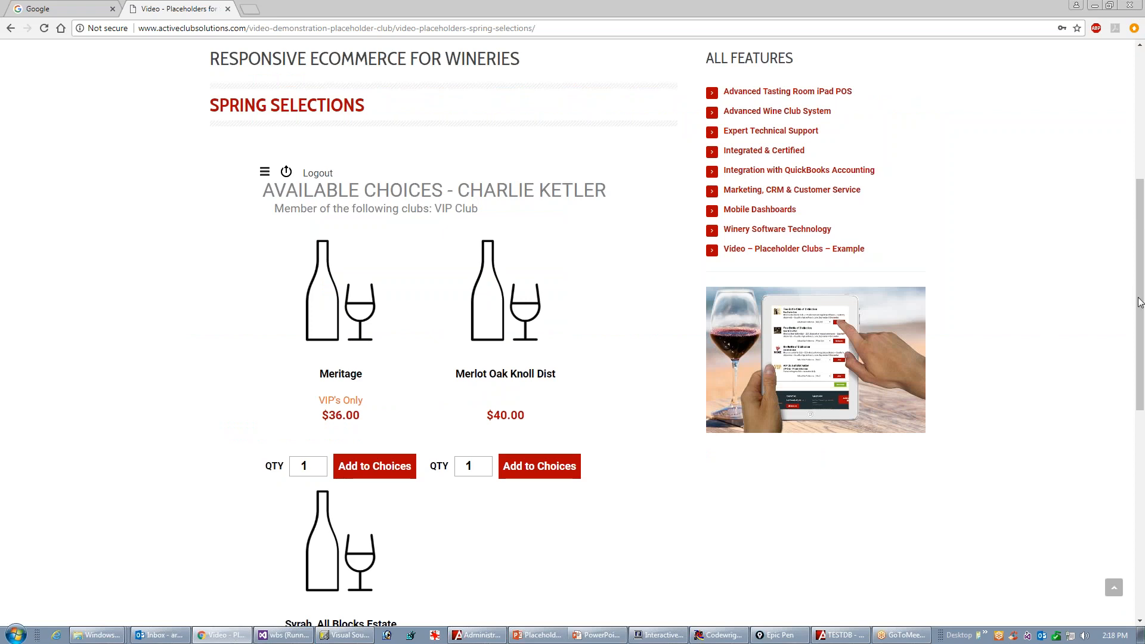
pyautogui.moveTo(1140, 307); pyautogui.dragTo(1139, 361)
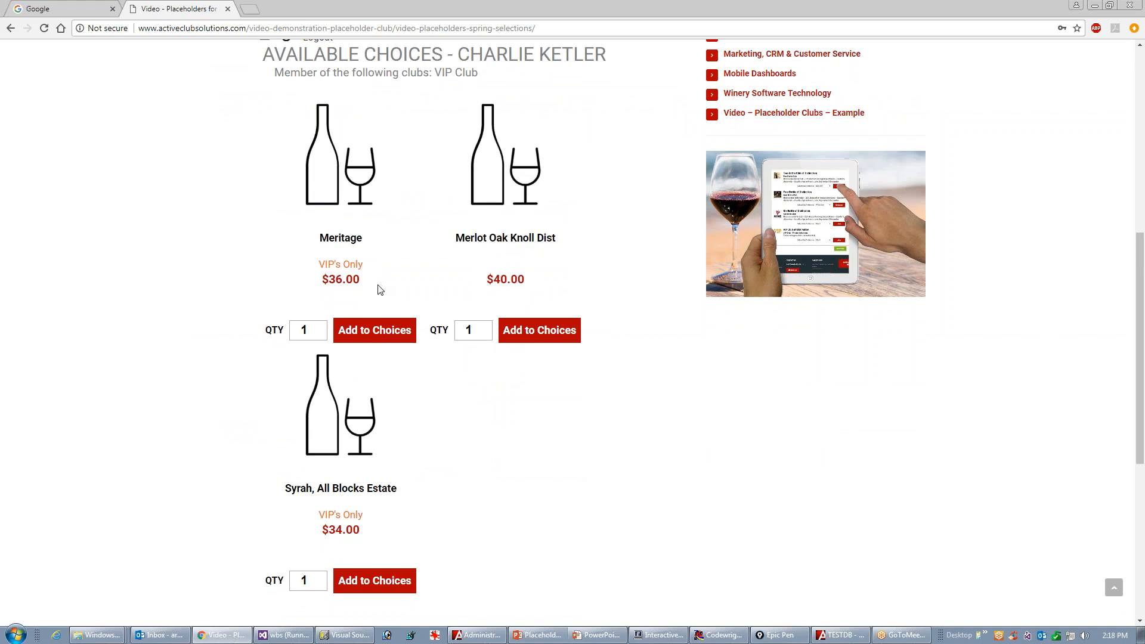
# - Return to Full Operations, start Set Placeholder Pricing for the Spring VIP Club run and inspect the Meritage placeholder's retail unit price
pyautogui.hotkey('alt', 'Tab')
pyautogui.hotkey('alt', 'Tab')
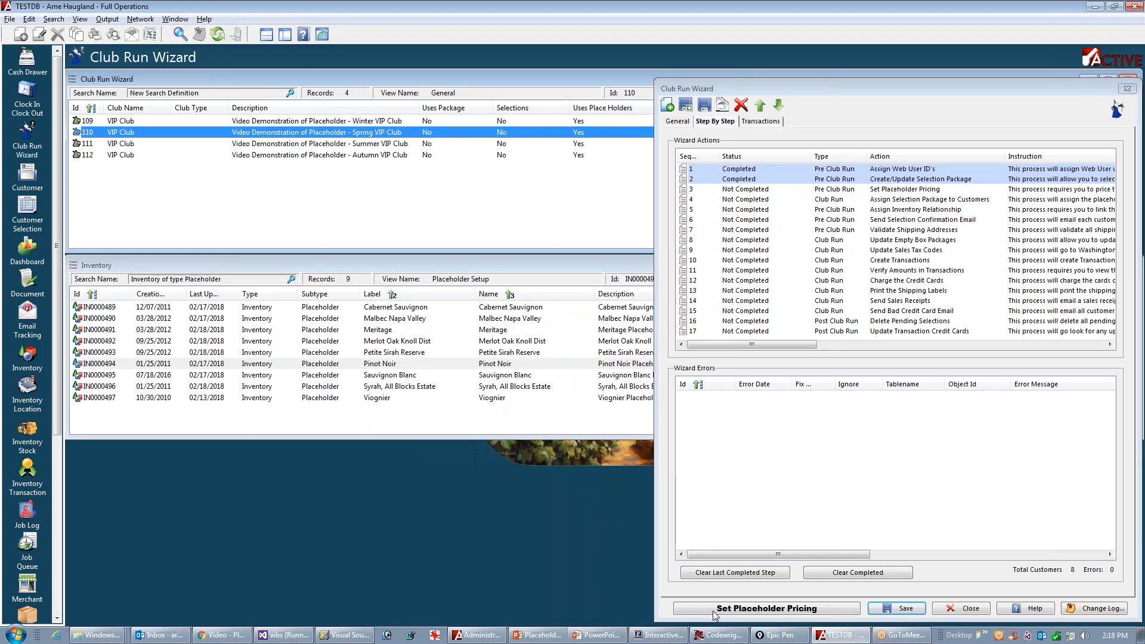
pyautogui.click(772, 613)
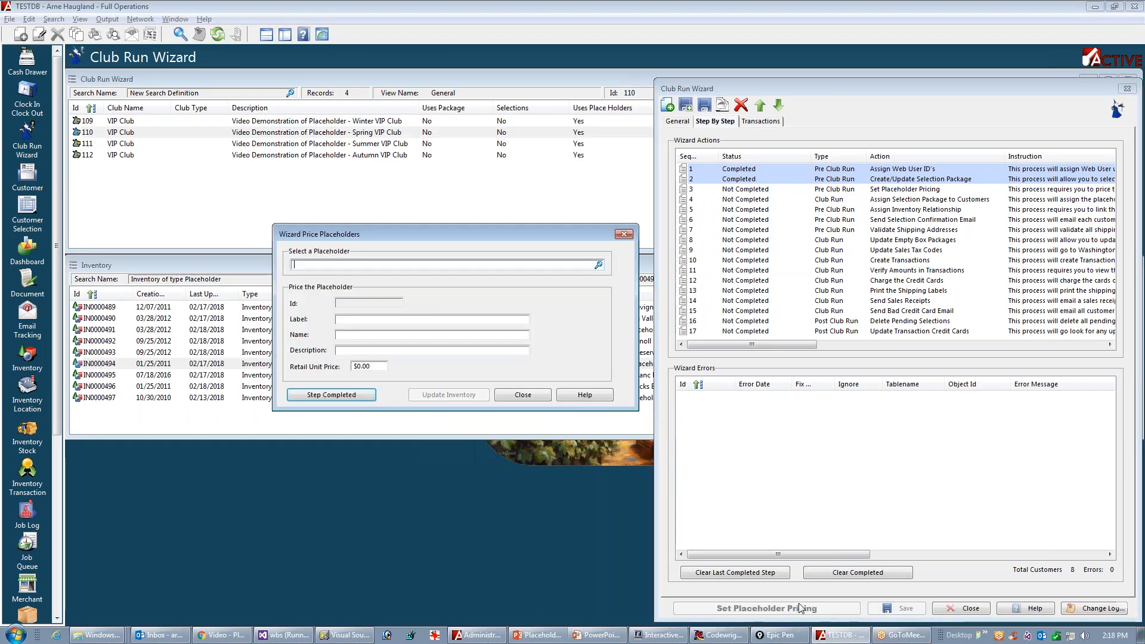
pyautogui.click(598, 266)
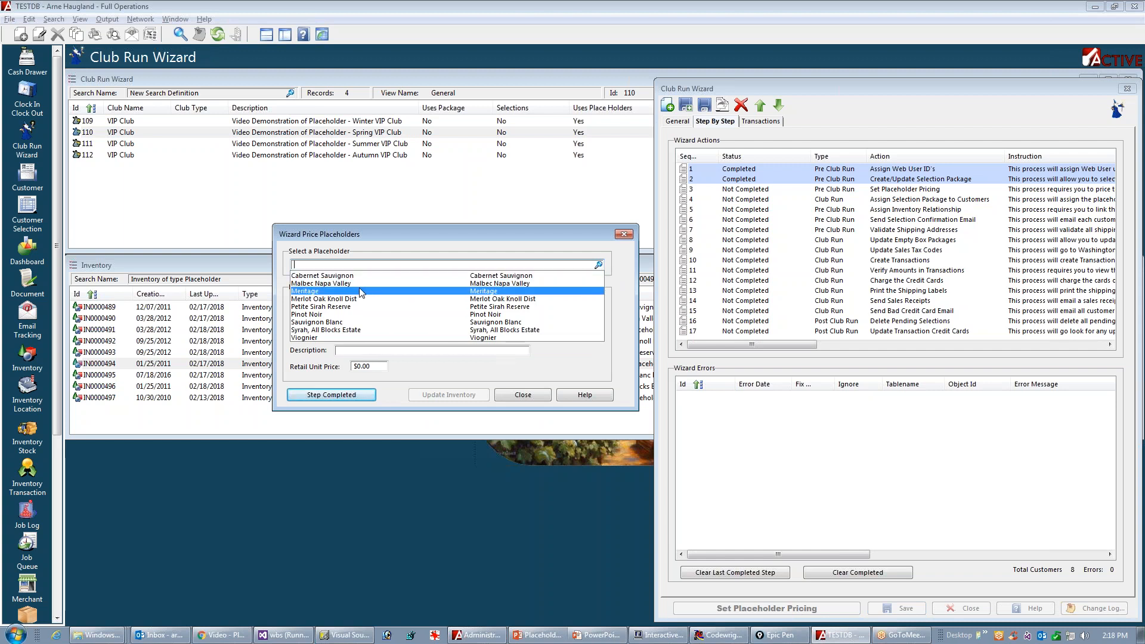
pyautogui.click(307, 292)
pyautogui.click(364, 367)
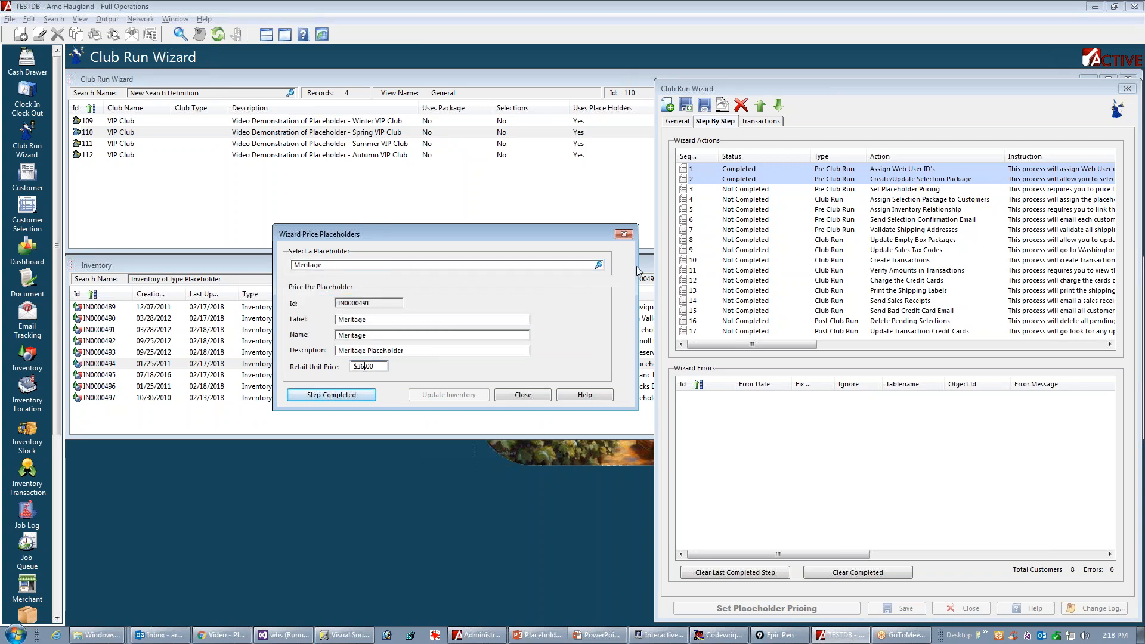
# - Inspect the retail unit prices of the Merlot Oak Knoll Dist and Syrah, All Blocks Estate placeholders
pyautogui.click(599, 266)
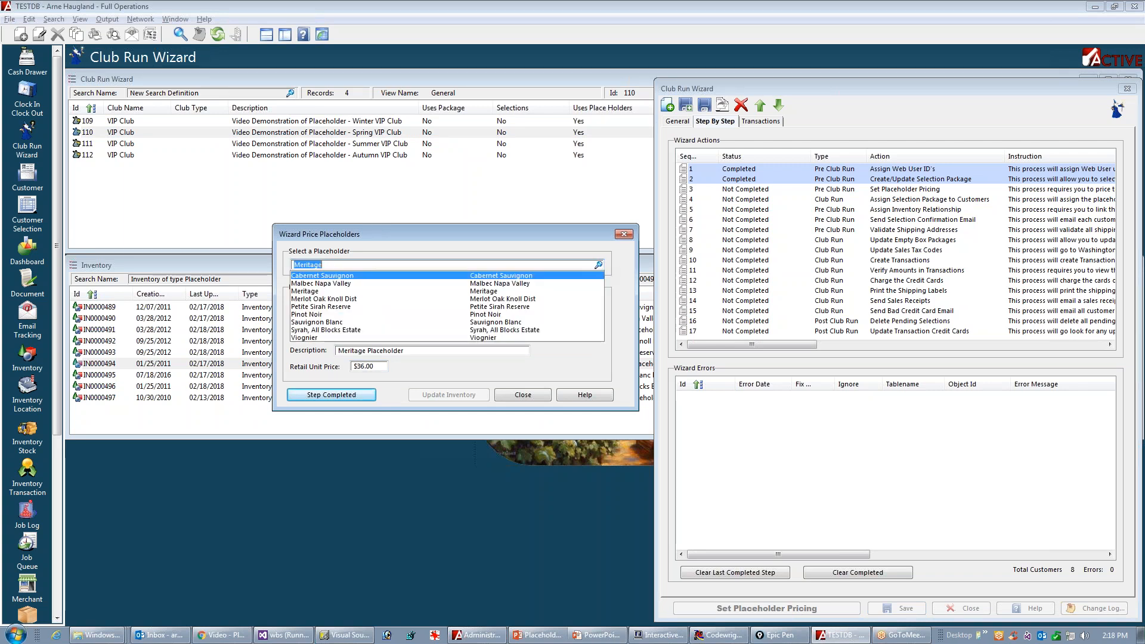
pyautogui.click(317, 300)
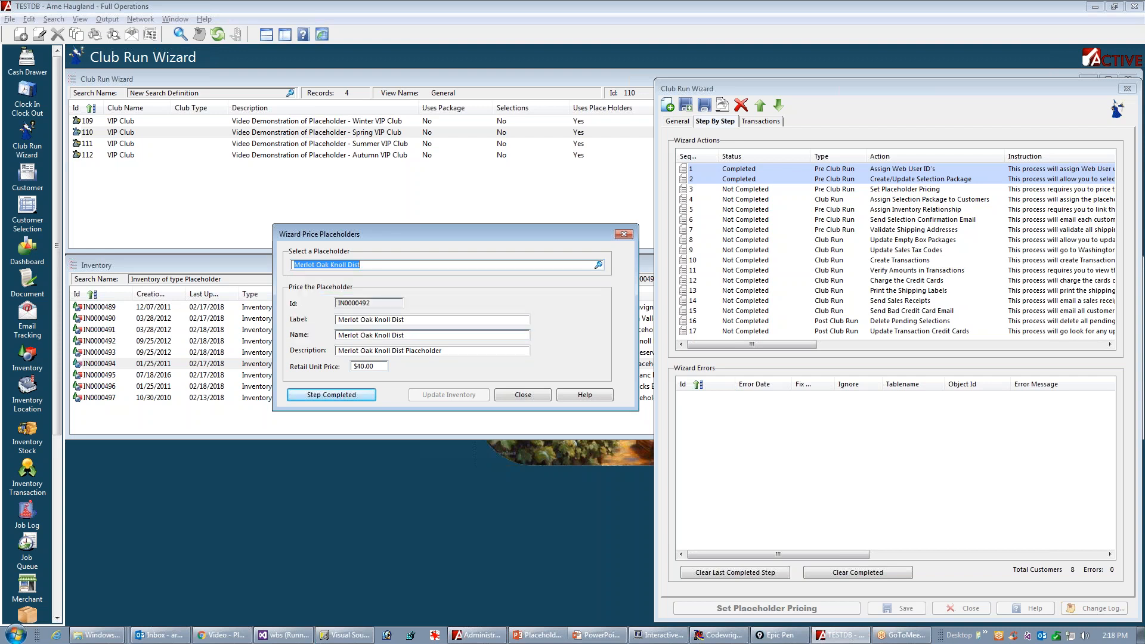
pyautogui.click(374, 367)
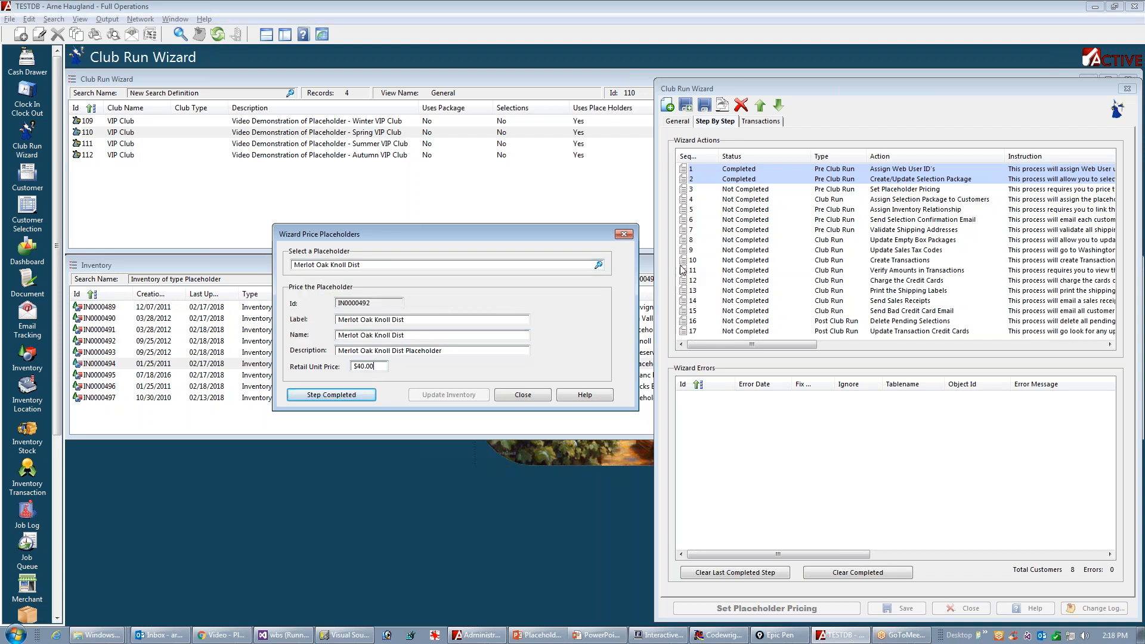
pyautogui.click(599, 265)
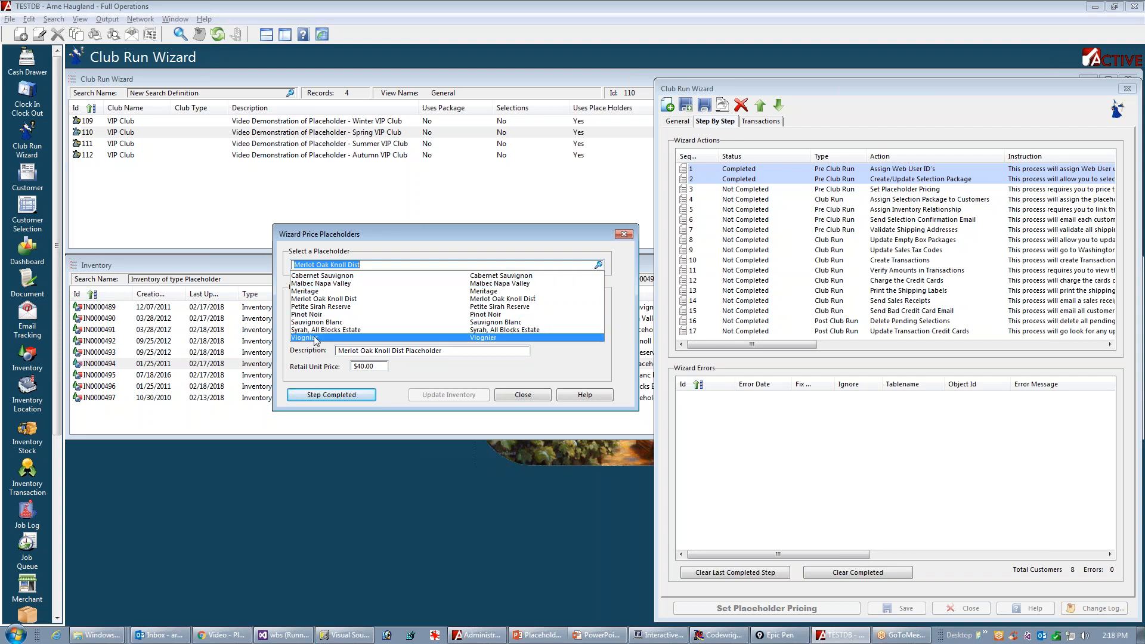
pyautogui.click(319, 329)
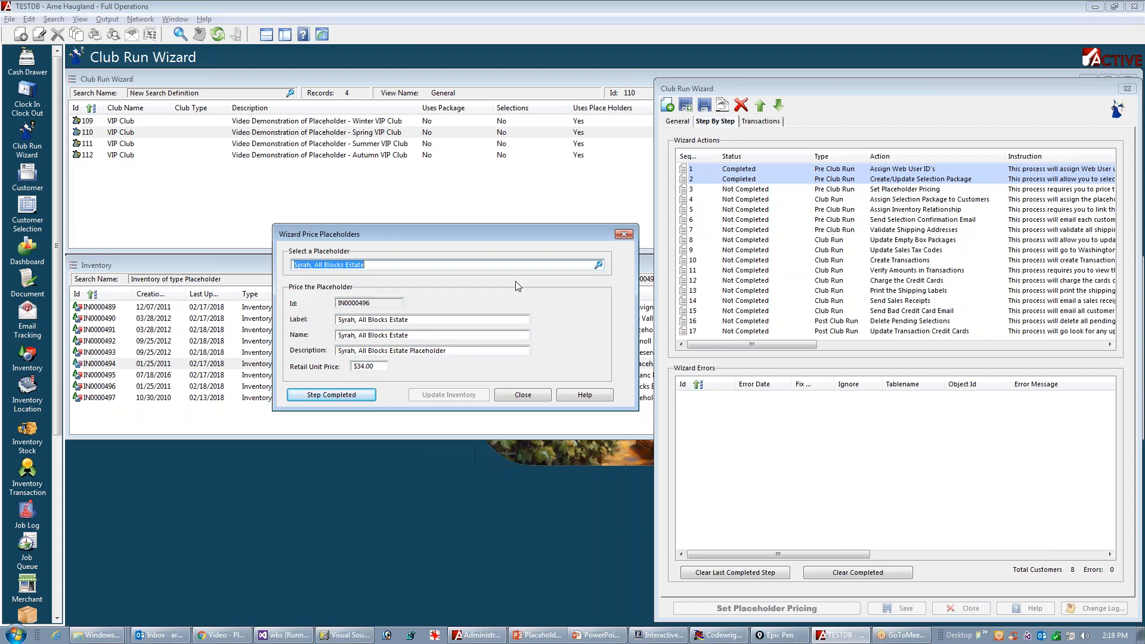
pyautogui.click(361, 366)
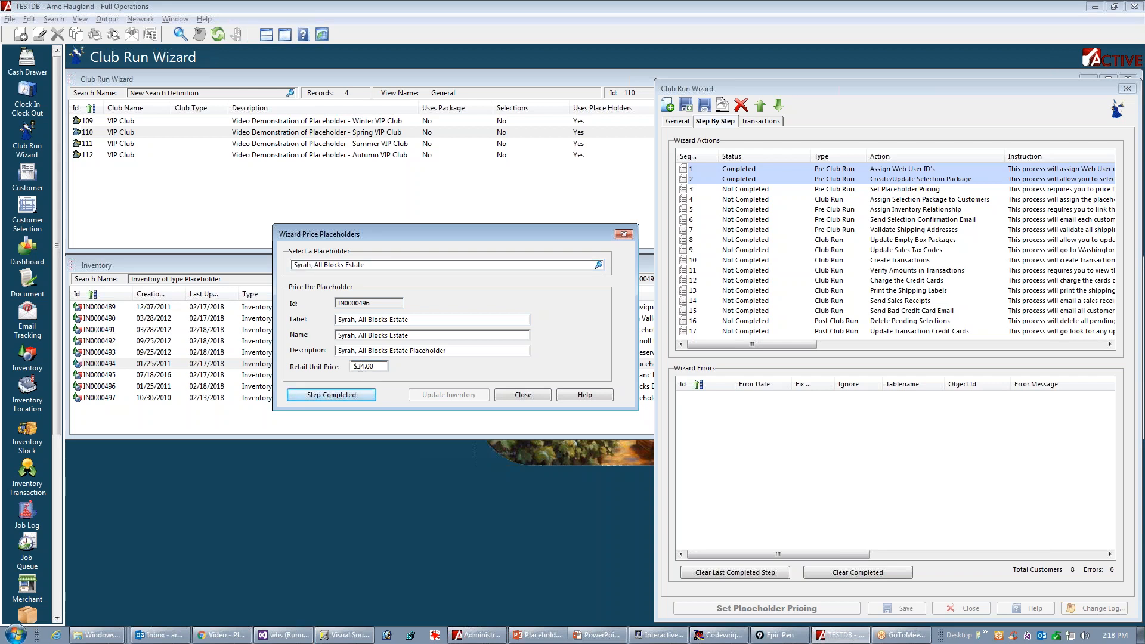
# - Set the retail unit price of the Syrah, All Blocks Estate placeholder to $44.00, update the inventory and complete the pricing step
pyautogui.write('4')
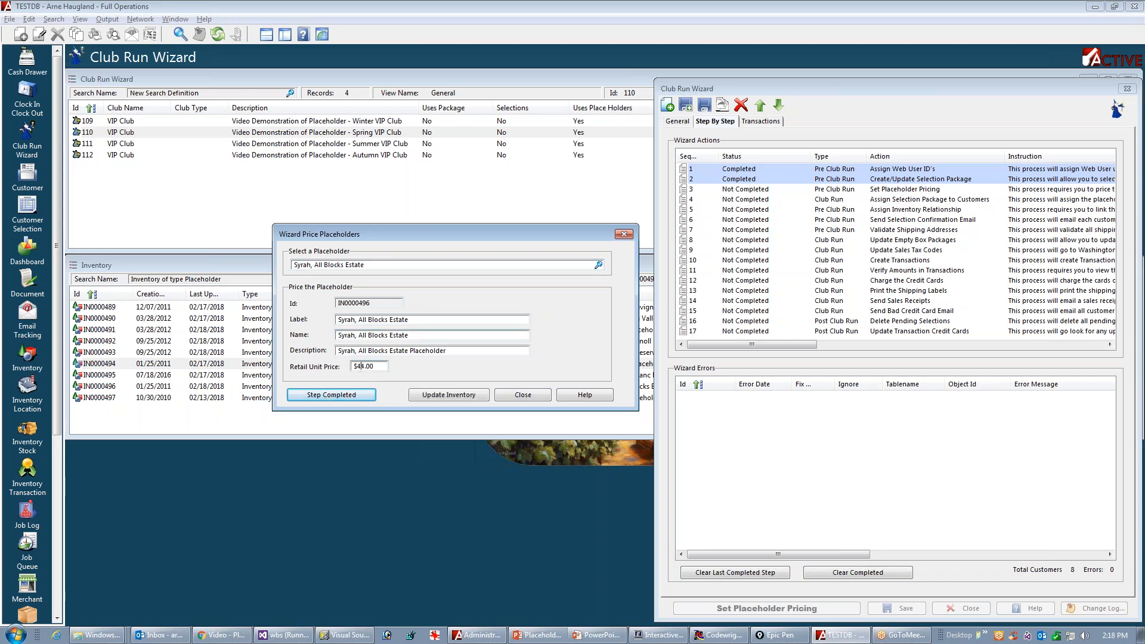
pyautogui.click(444, 396)
pyautogui.click(333, 397)
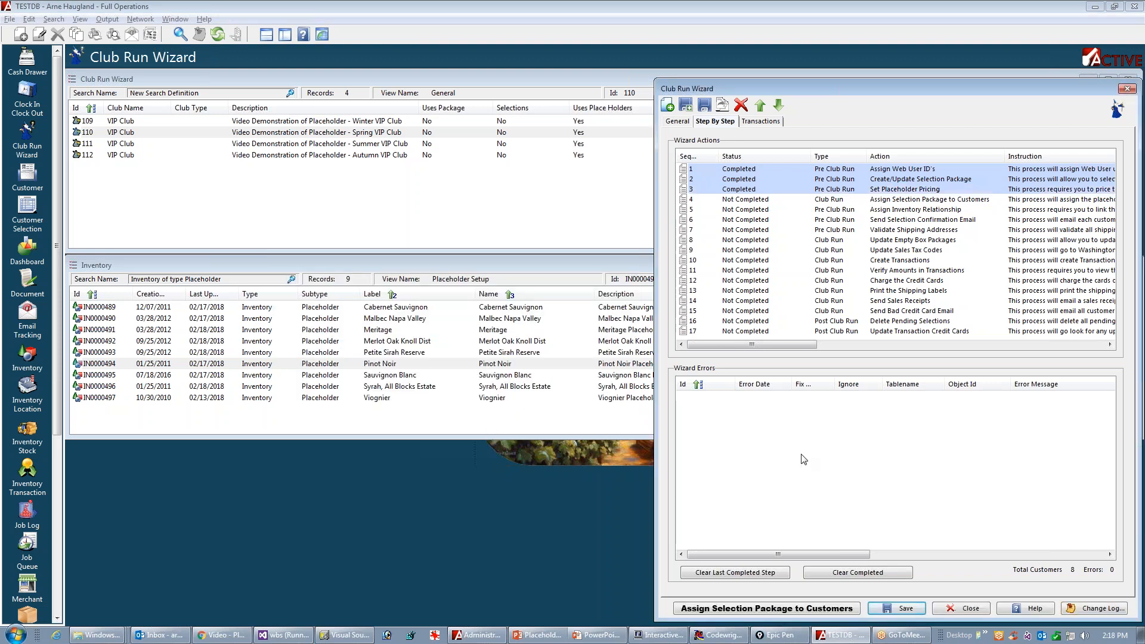
# - Switch to Chrome, log out of the Spring Selections page and log back in with the member's user name and password
pyautogui.click(218, 636)
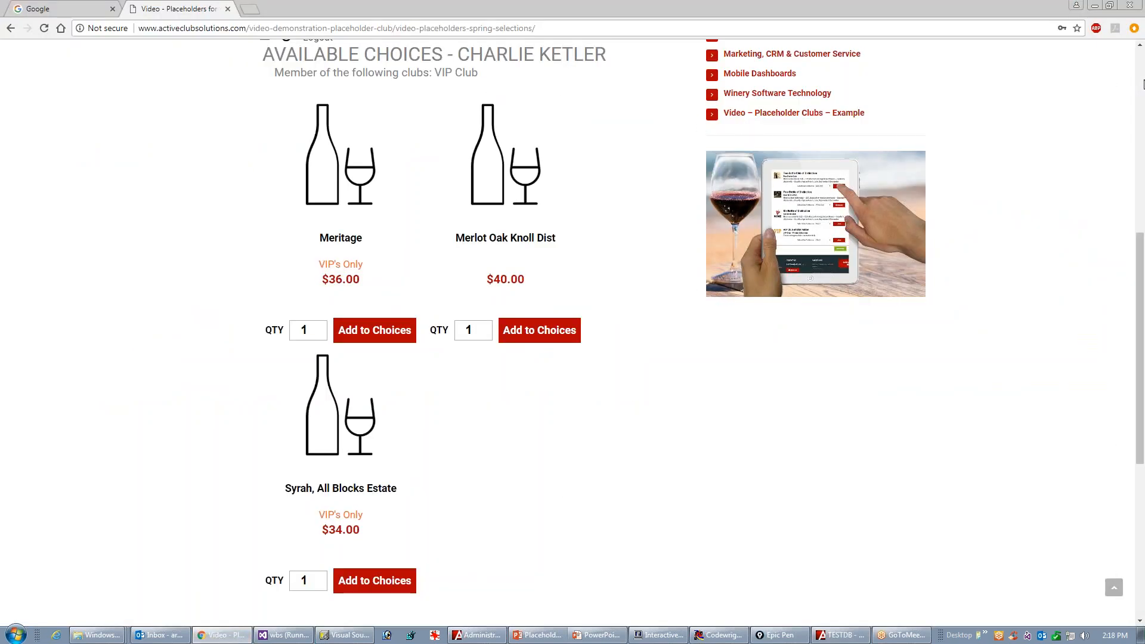
pyautogui.scroll(8, 397, 504)
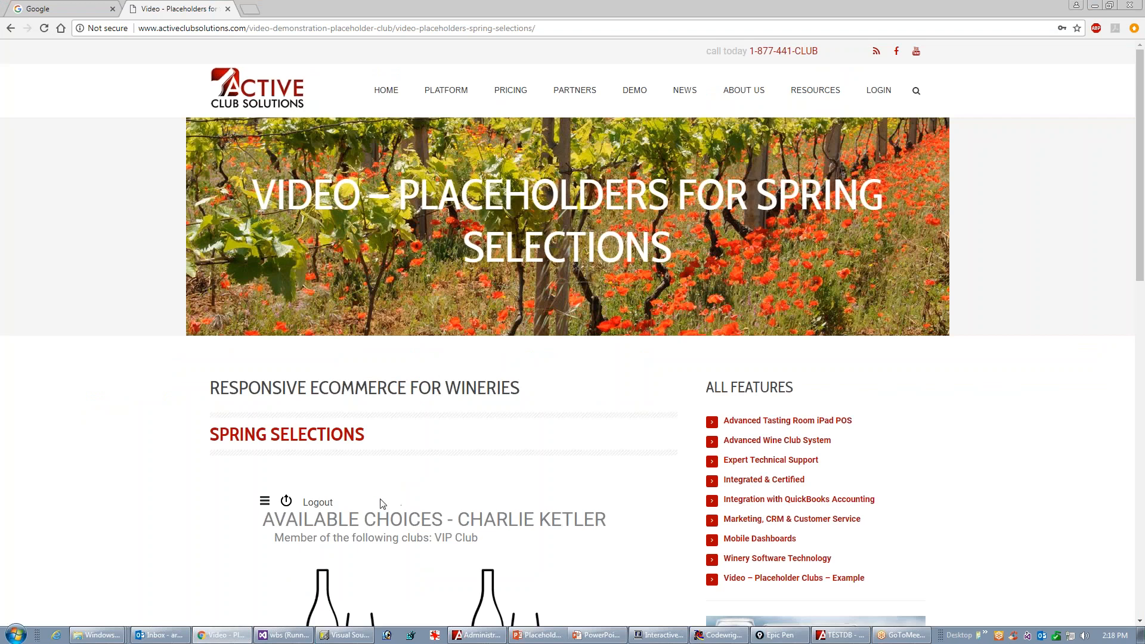
pyautogui.click(316, 503)
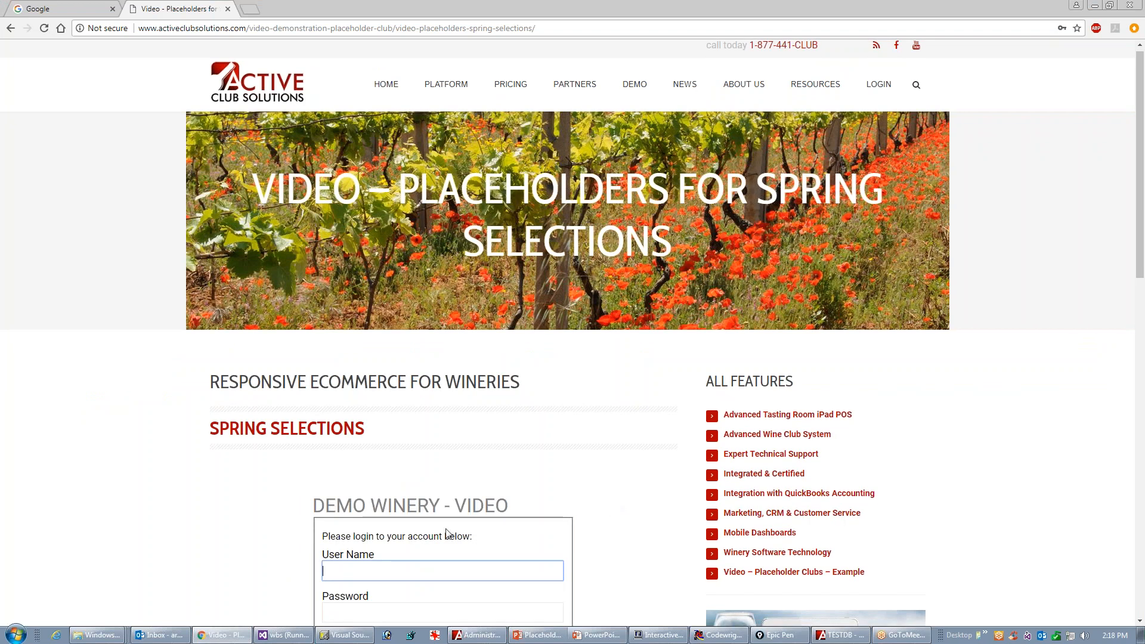
pyautogui.write('c')
pyautogui.press('Tab')
pyautogui.write('c')
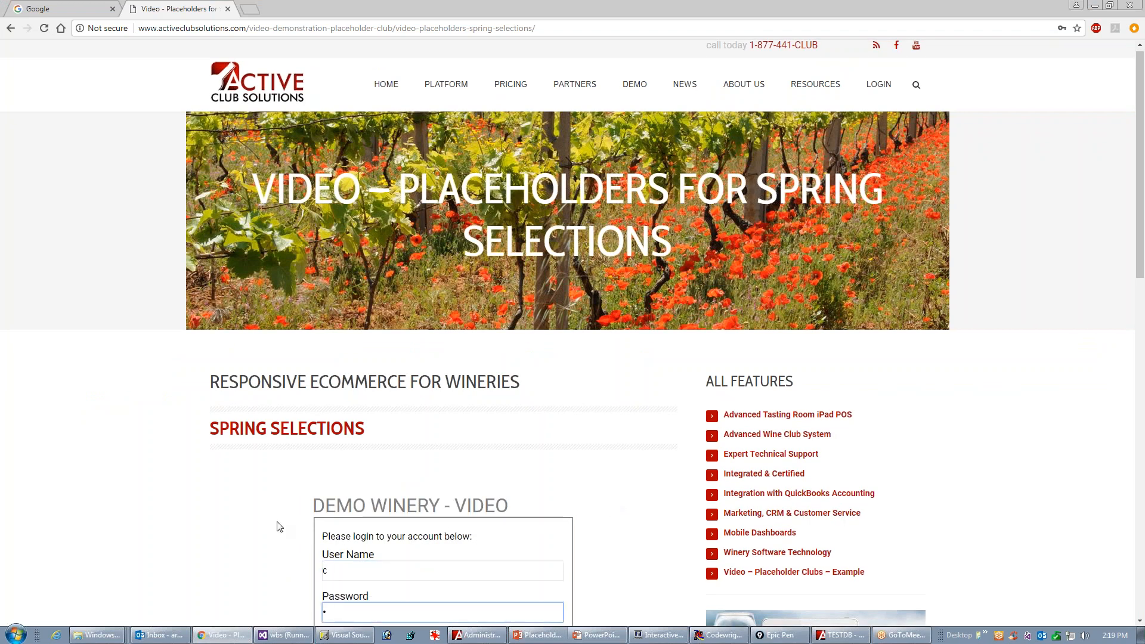
pyautogui.scroll(-5, 279, 527)
pyautogui.press('Return')
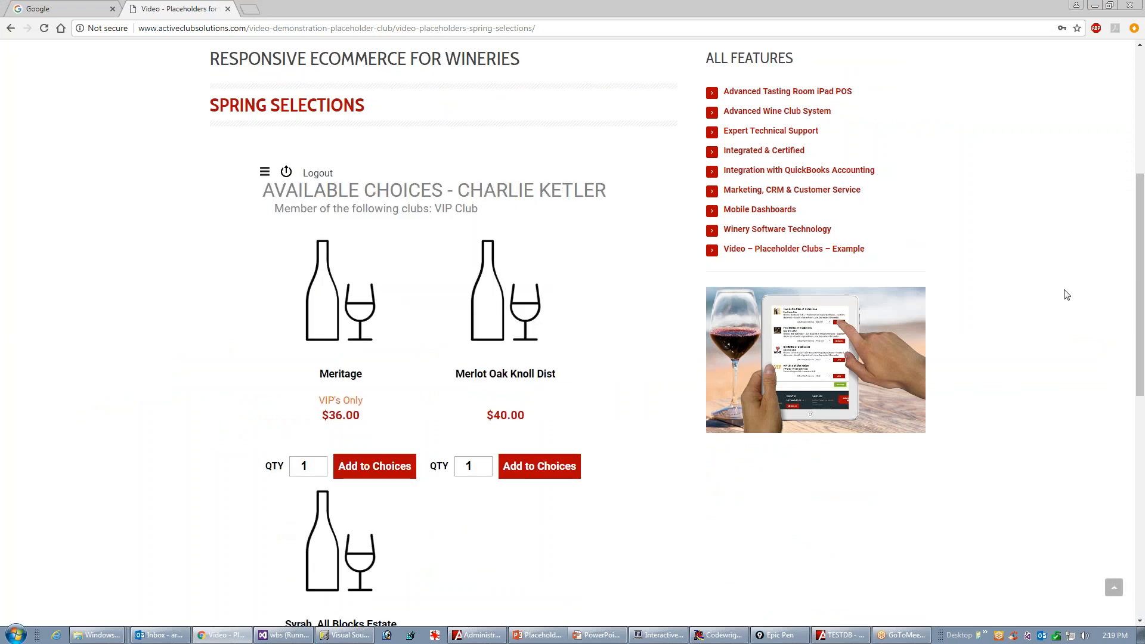
# - Check the price of Syrah, All Blocks Estate among the available choices
pyautogui.moveTo(1137, 320); pyautogui.dragTo(1137, 334)
pyautogui.scroll(-3, 1136, 334)
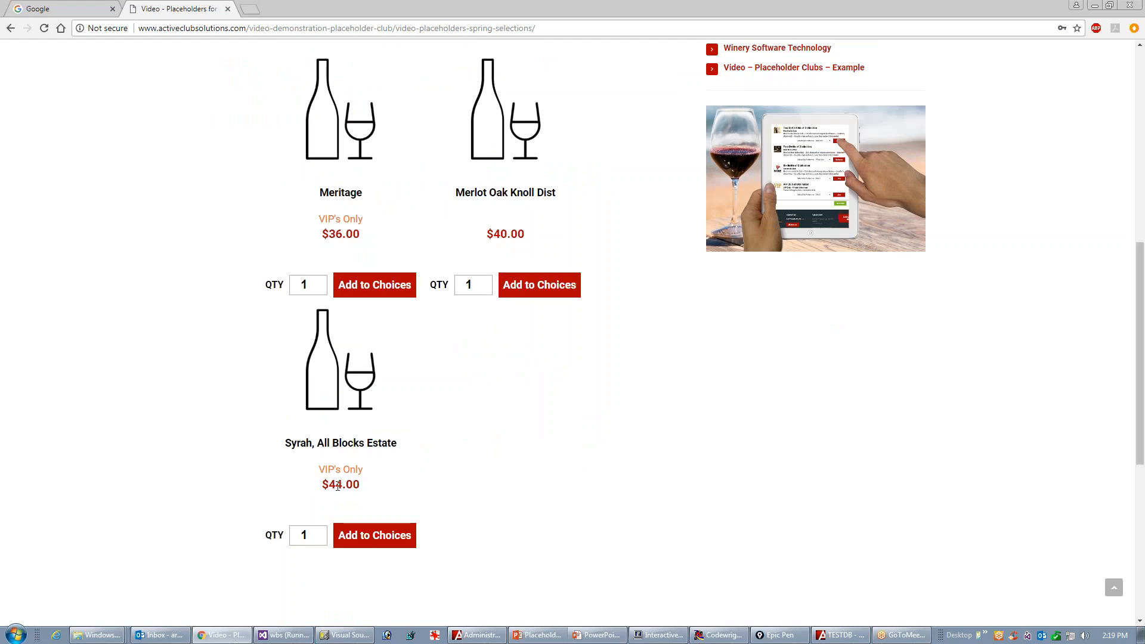
pyautogui.doubleClick(359, 488)
# - Switch to the PowerPoint slideshow and advance it to Step 4 - Assign Placeholder Selection to Customers
pyautogui.hotkey('alt', 'Tab')
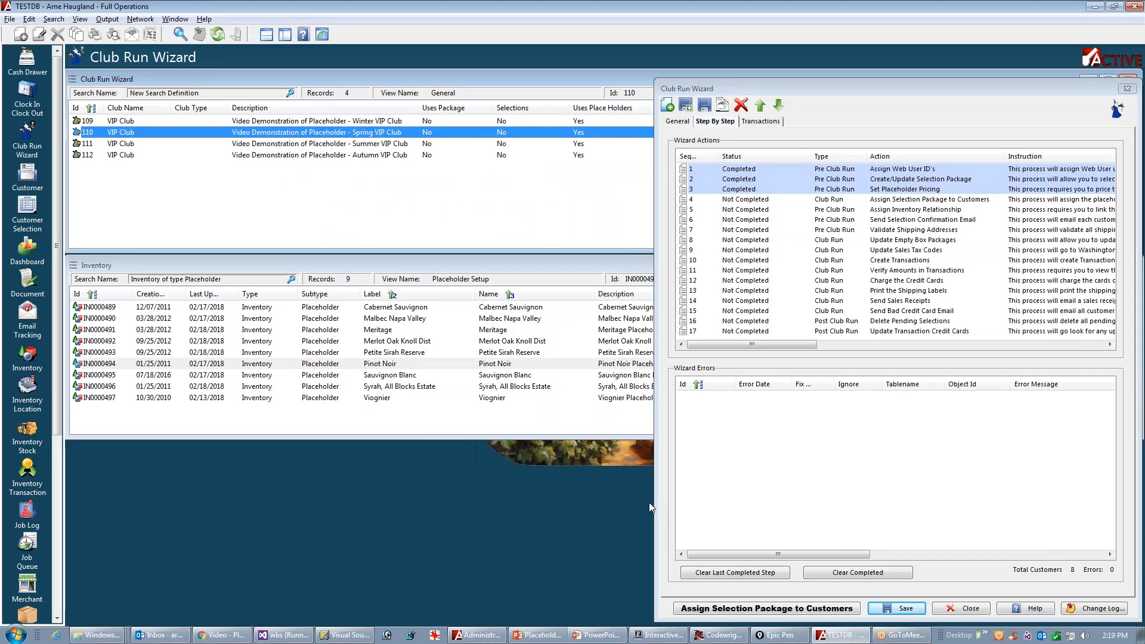
pyautogui.hotkey('alt', 'Tab')
pyautogui.hotkey('alt', 'Tab')
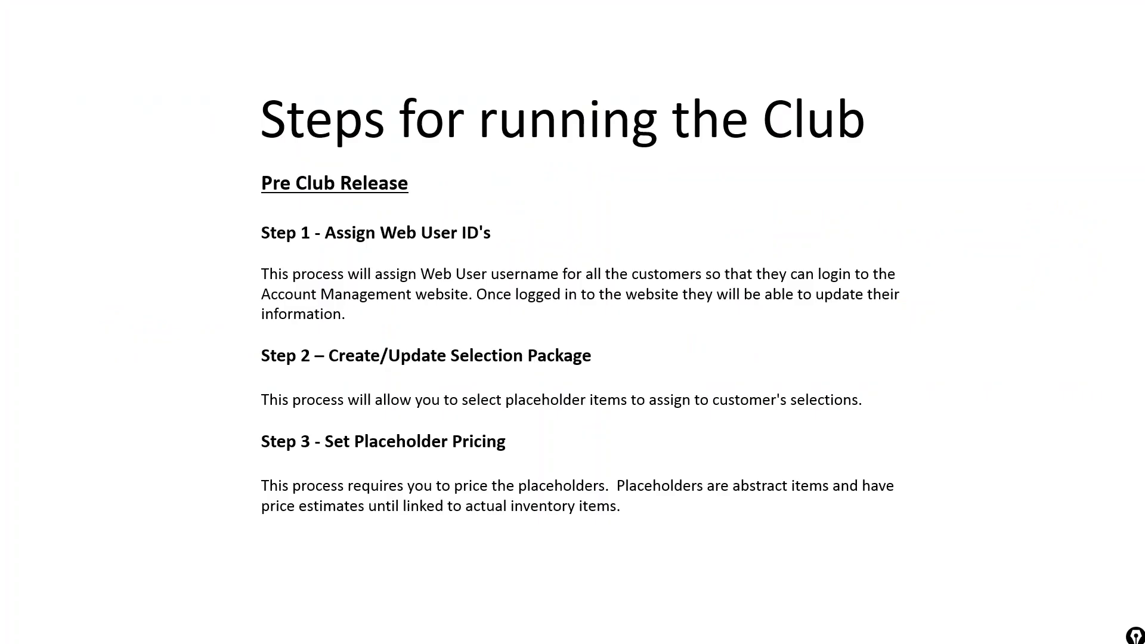
pyautogui.press('Right')
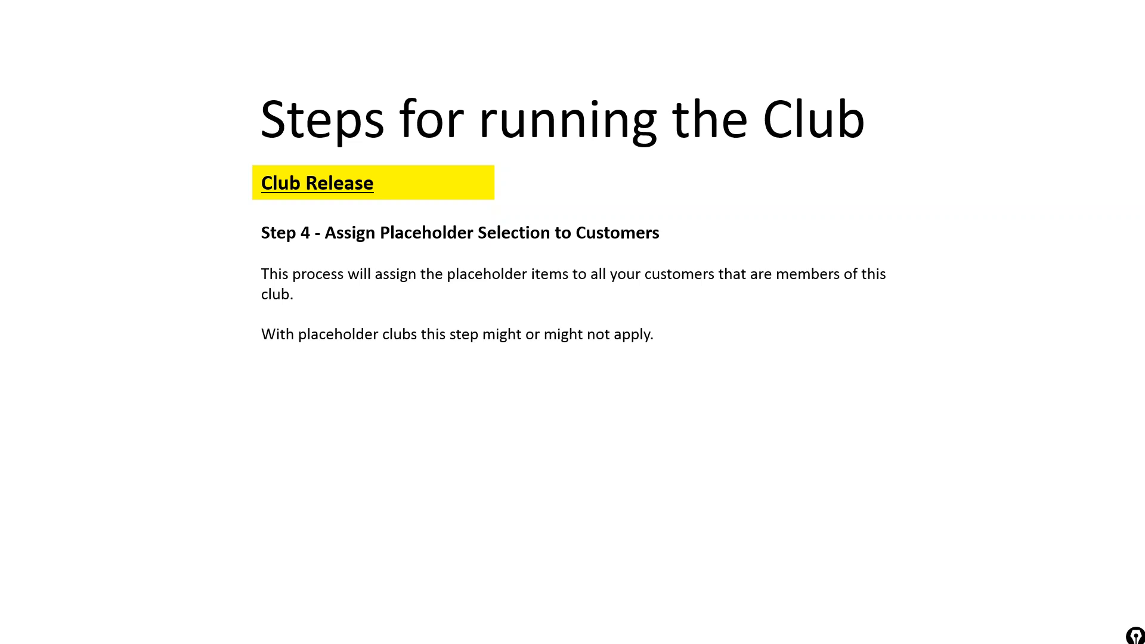
# - Return to Full Operations and open the Customer list of pending selections
pyautogui.hotkey('alt', 'Tab')
pyautogui.hotkey('alt', 'Tab')
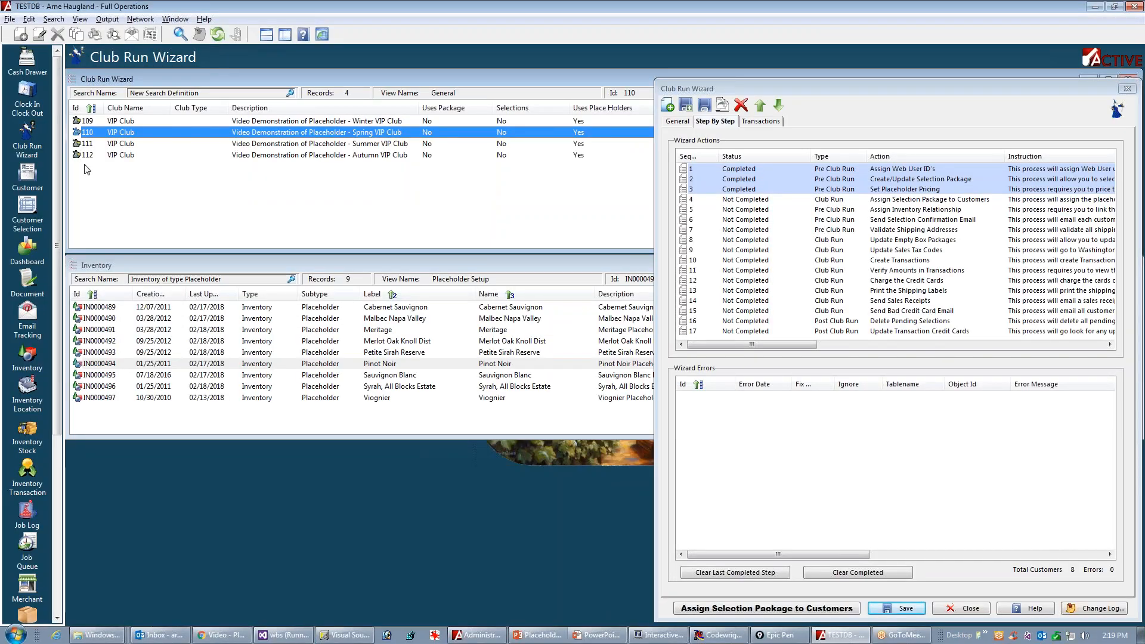
pyautogui.click(28, 177)
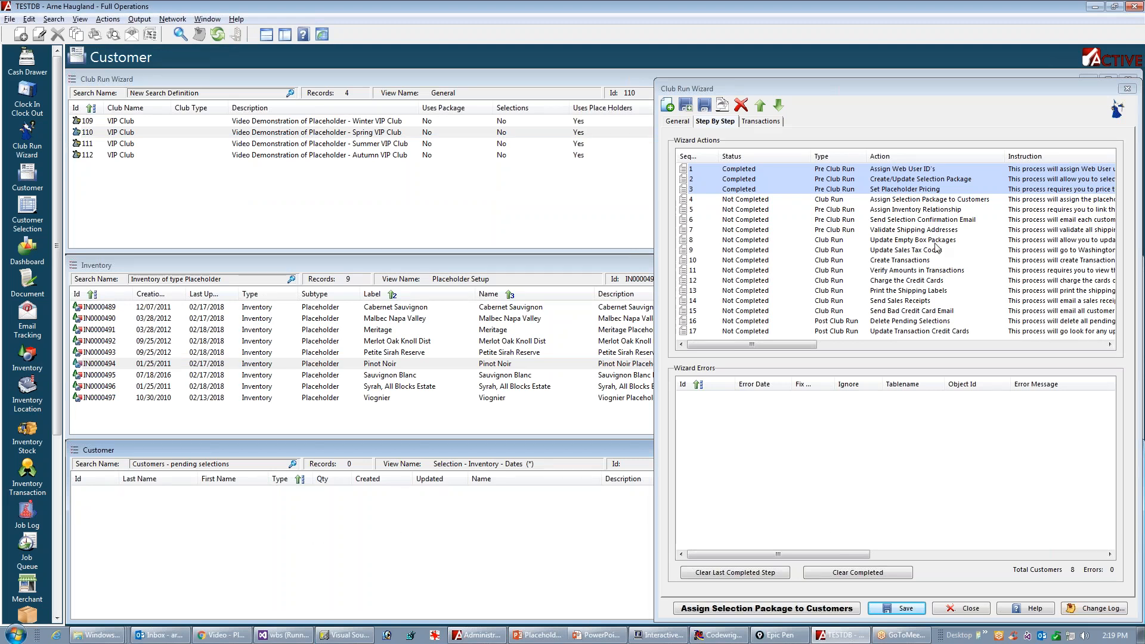
# - Assign the Spring VIP Club selection package to the customers with selection type Spring, adding to existing selections
pyautogui.click(782, 609)
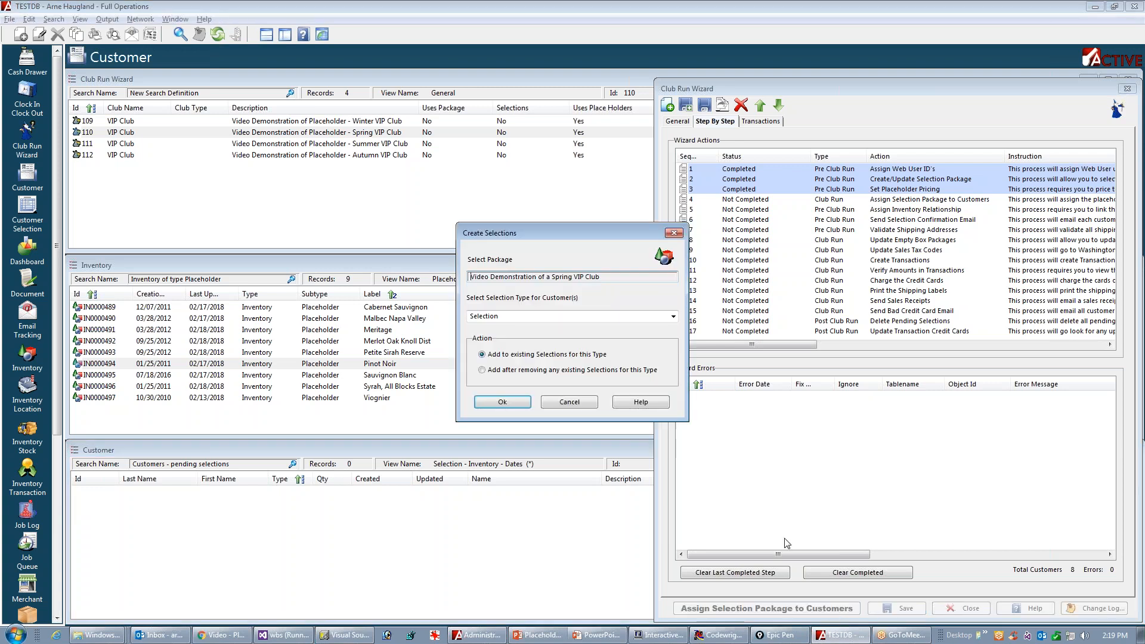
pyautogui.click(673, 317)
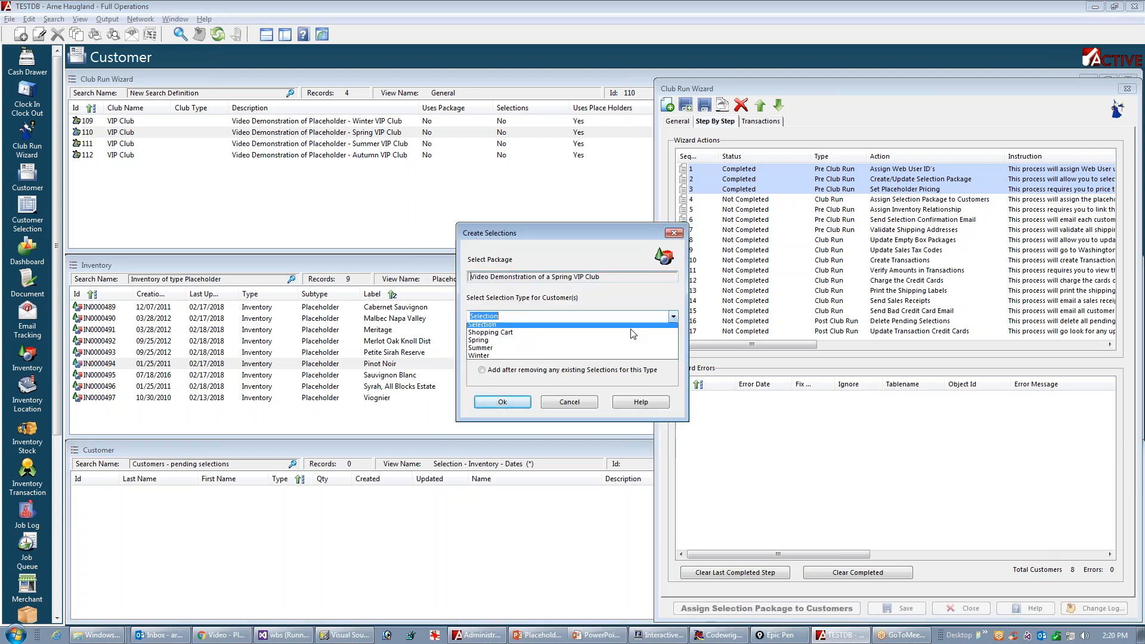
pyautogui.click(480, 358)
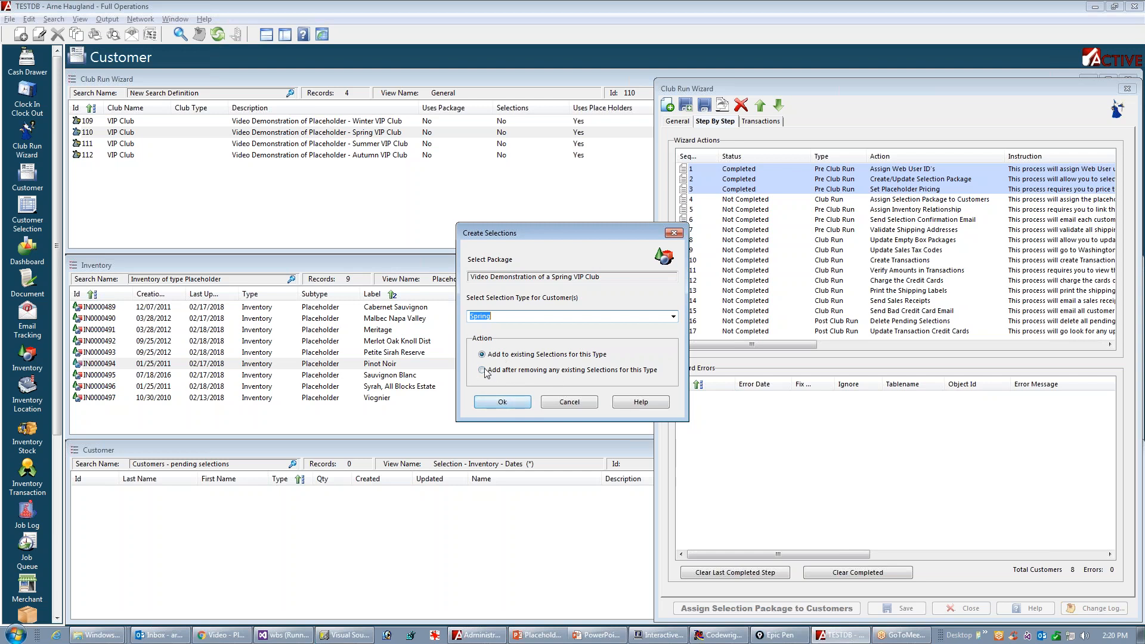
pyautogui.click(502, 403)
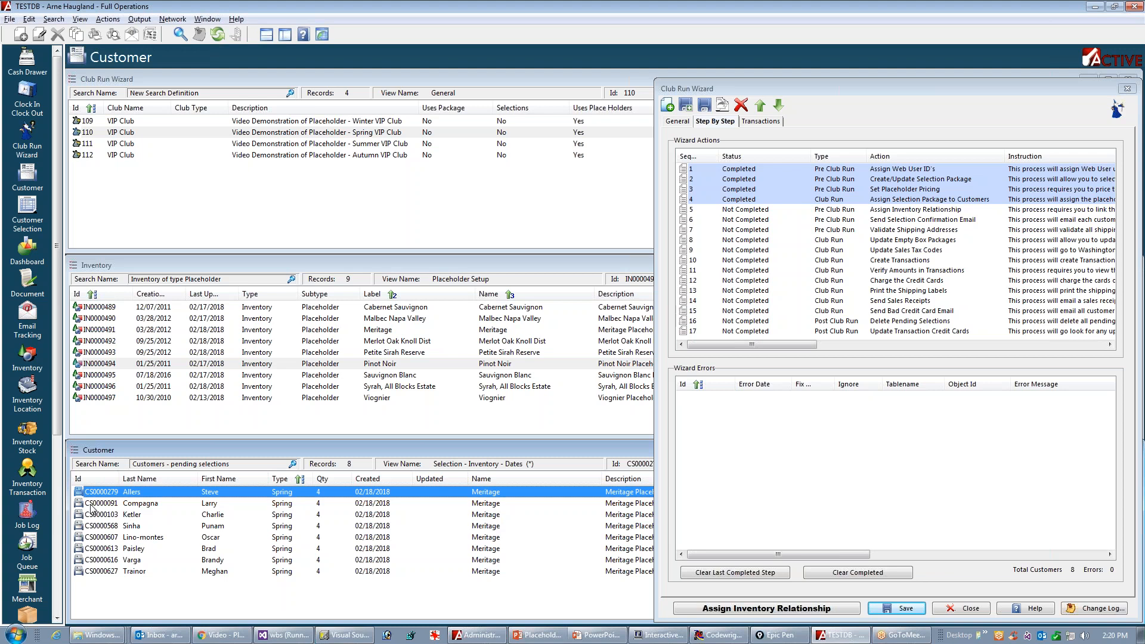
# - Circle the Type column of the customers' pending selections with the screen pen and clear the annotation
pyautogui.hotkey('ctrl', 'shift', '4')
pyautogui.moveTo(269, 481)
pyautogui.mouseDown()
pyautogui.moveTo(257, 535)
pyautogui.moveTo(299, 586)
pyautogui.moveTo(319, 553)
pyautogui.moveTo(307, 490)
pyautogui.mouseUp()
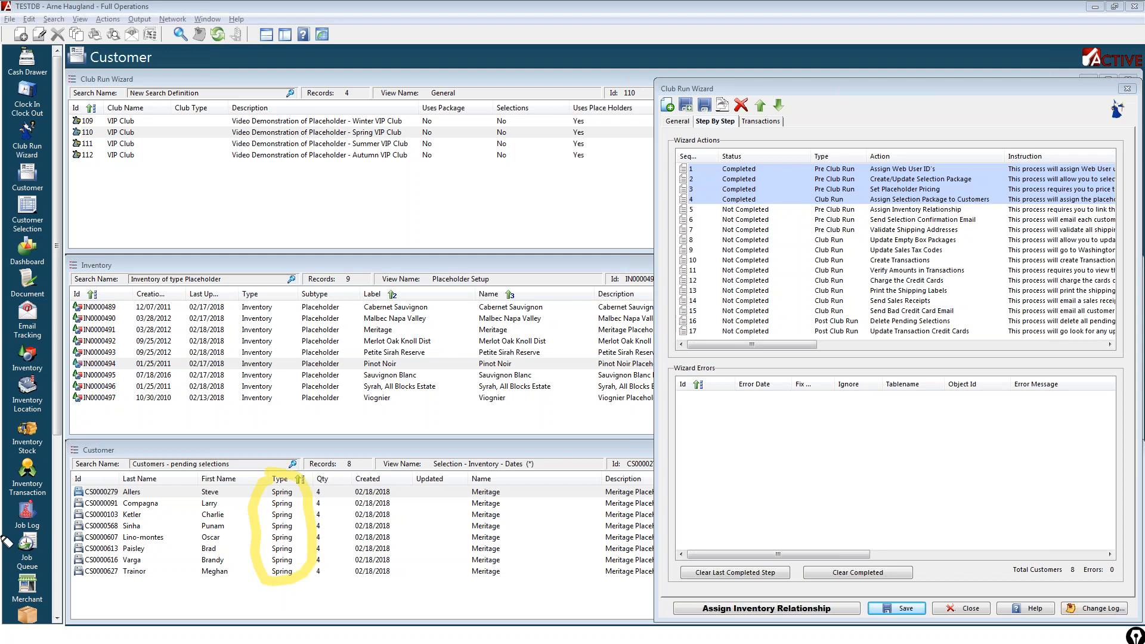
pyautogui.press('Escape')
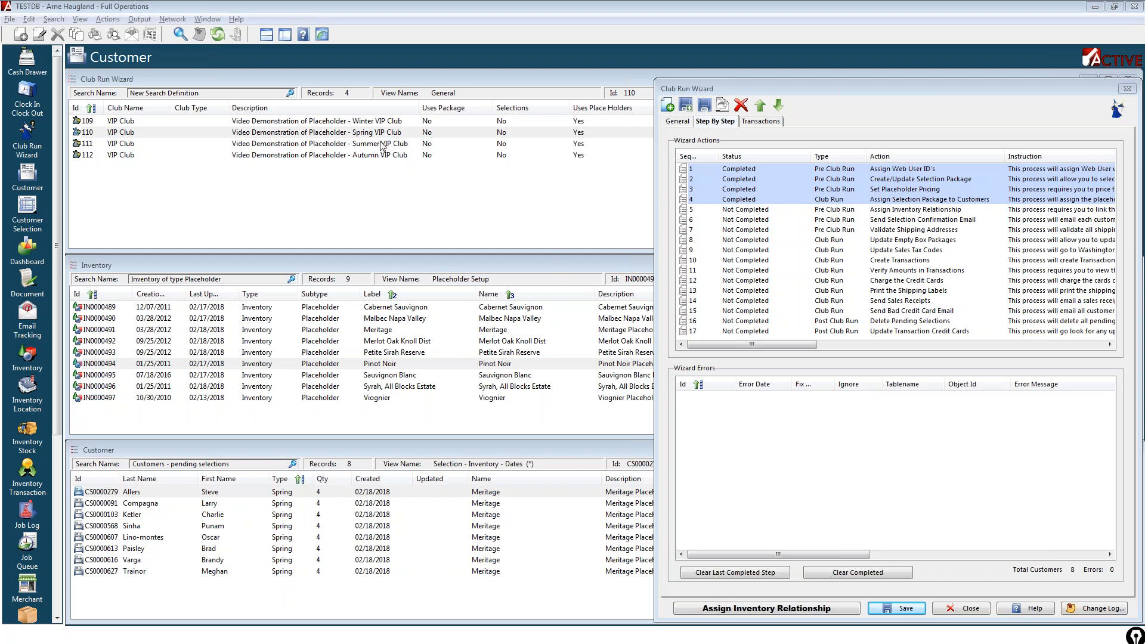
# - For the Winter VIP Club run, assign the selection package to the customers with selection type Winter, adding to existing selections
pyautogui.click(372, 123)
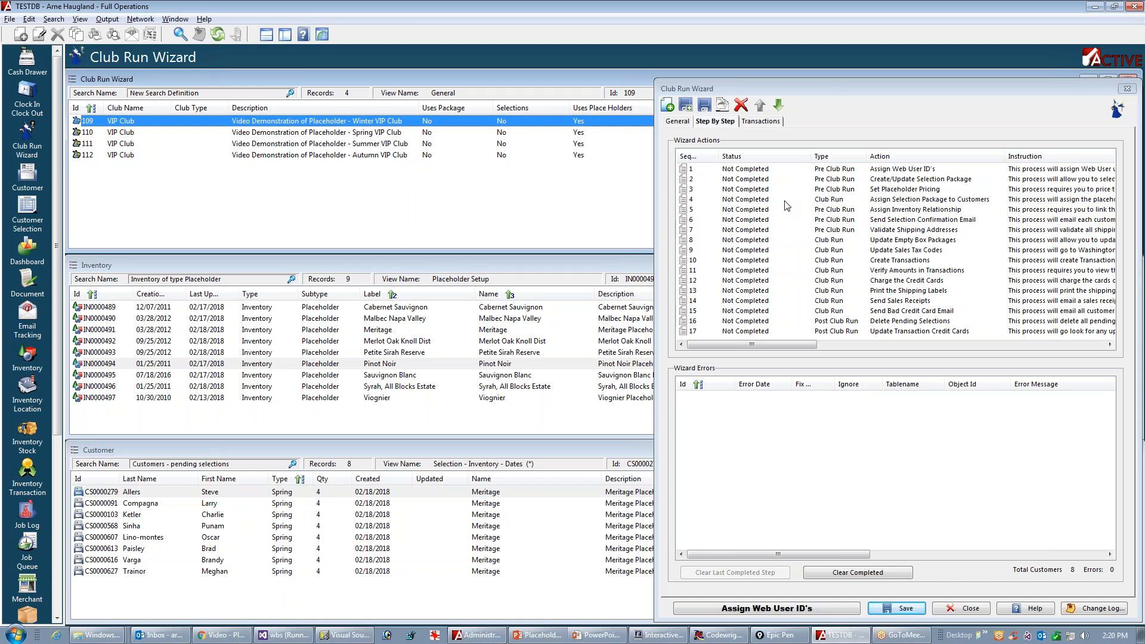
pyautogui.click(868, 201)
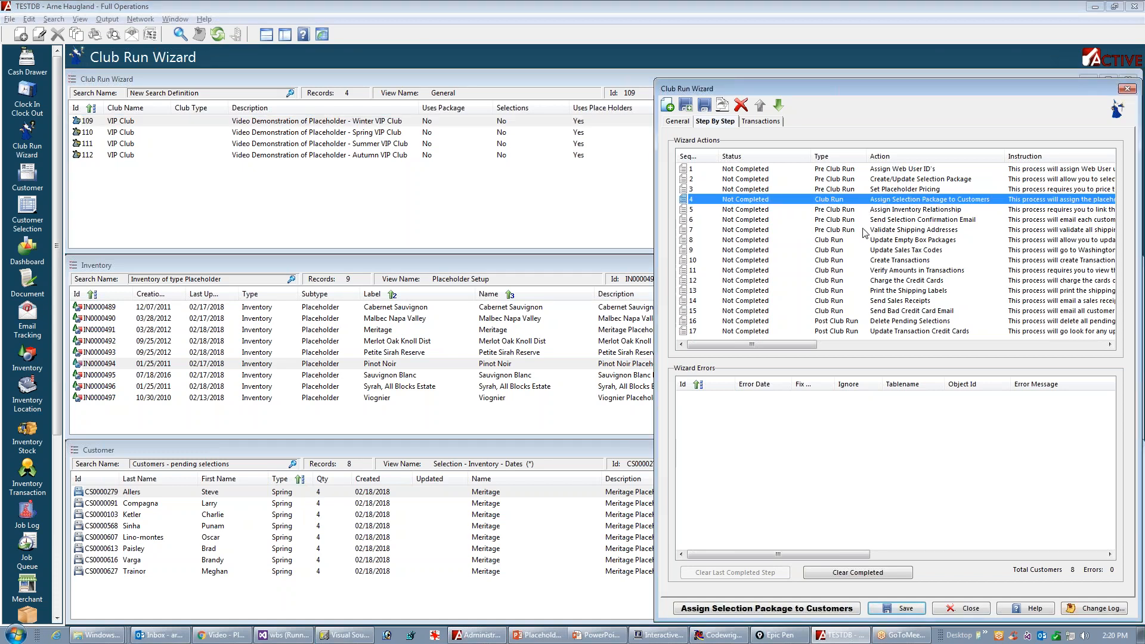
pyautogui.click(754, 608)
pyautogui.click(673, 317)
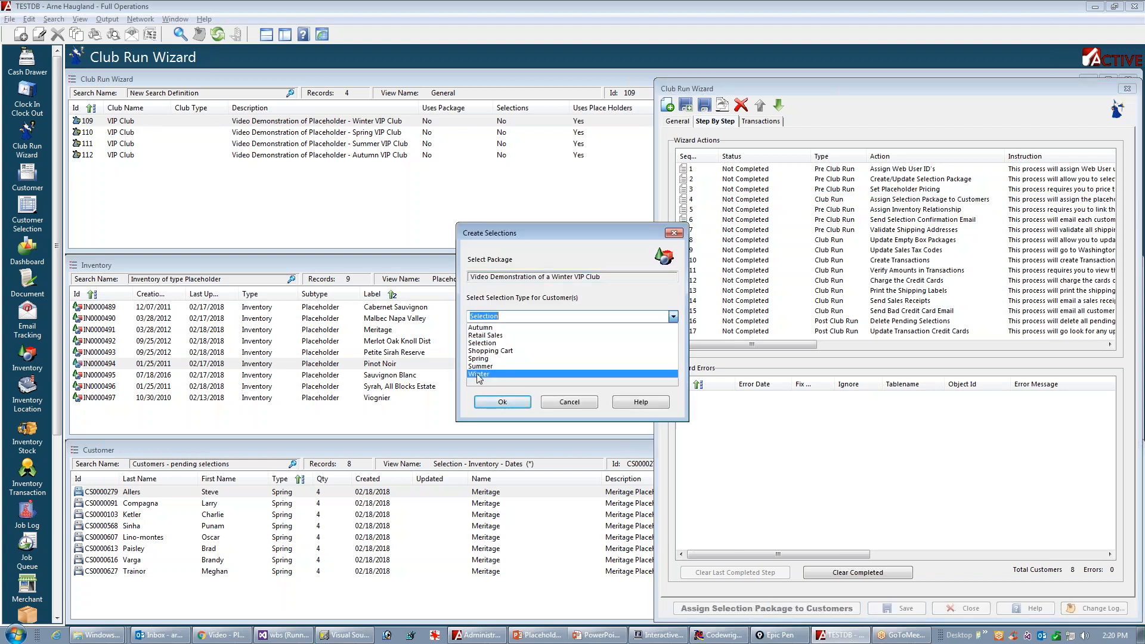
pyautogui.click(481, 374)
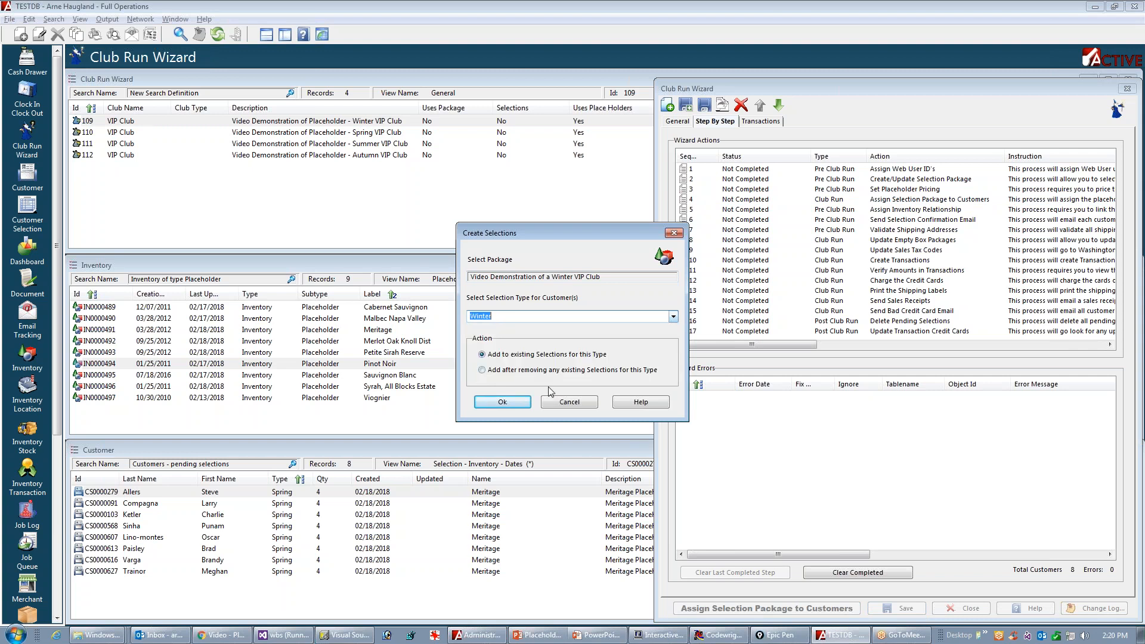
pyautogui.click(501, 406)
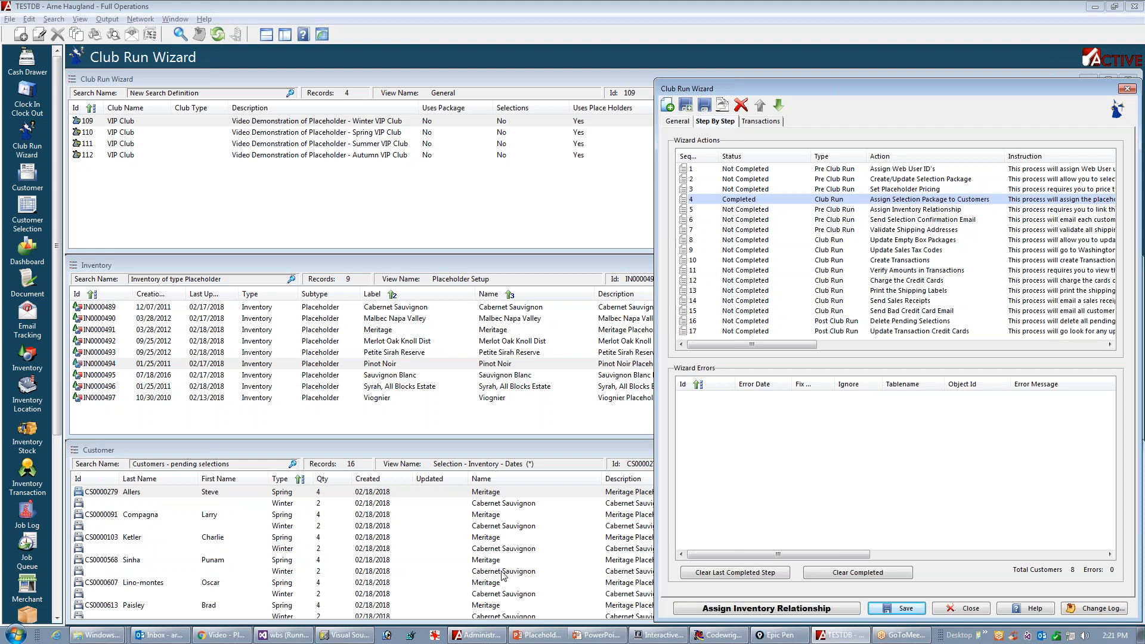
# - Switch to Chrome, reopen Spring Selection from the Placeholder Clubs example page and log in with the member's user name and password
pyautogui.click(221, 635)
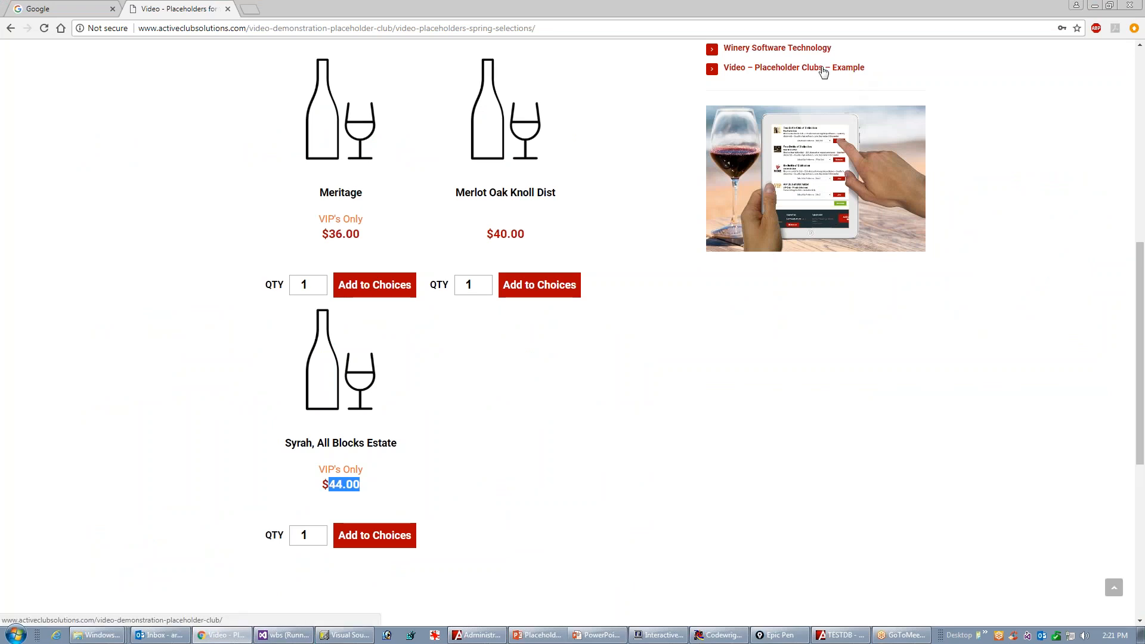
pyautogui.click(793, 67)
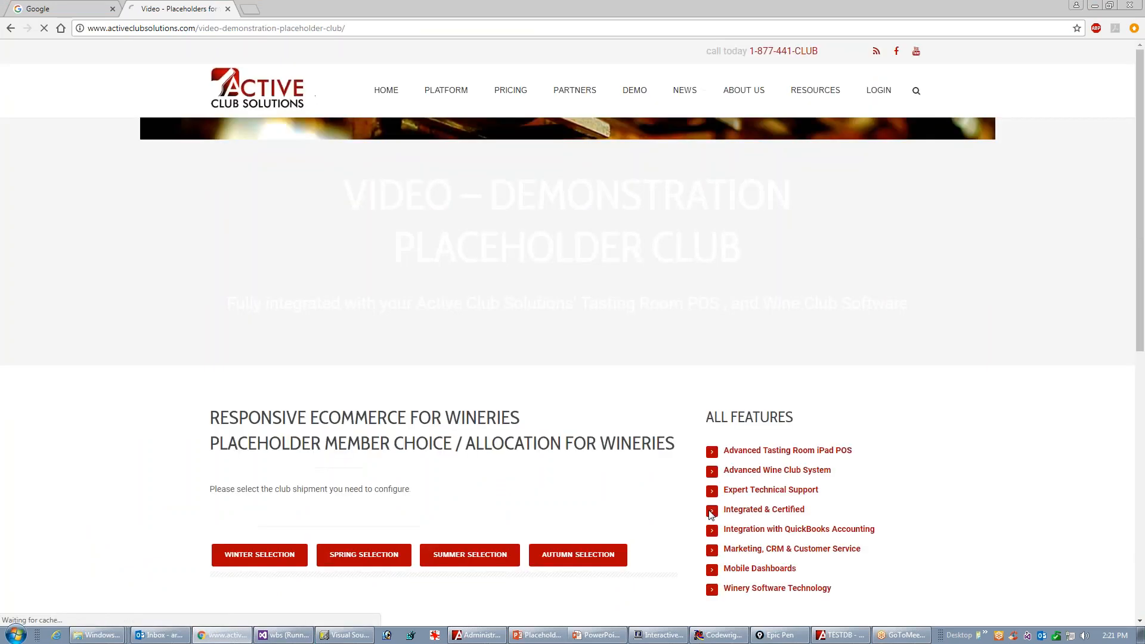
pyautogui.click(375, 556)
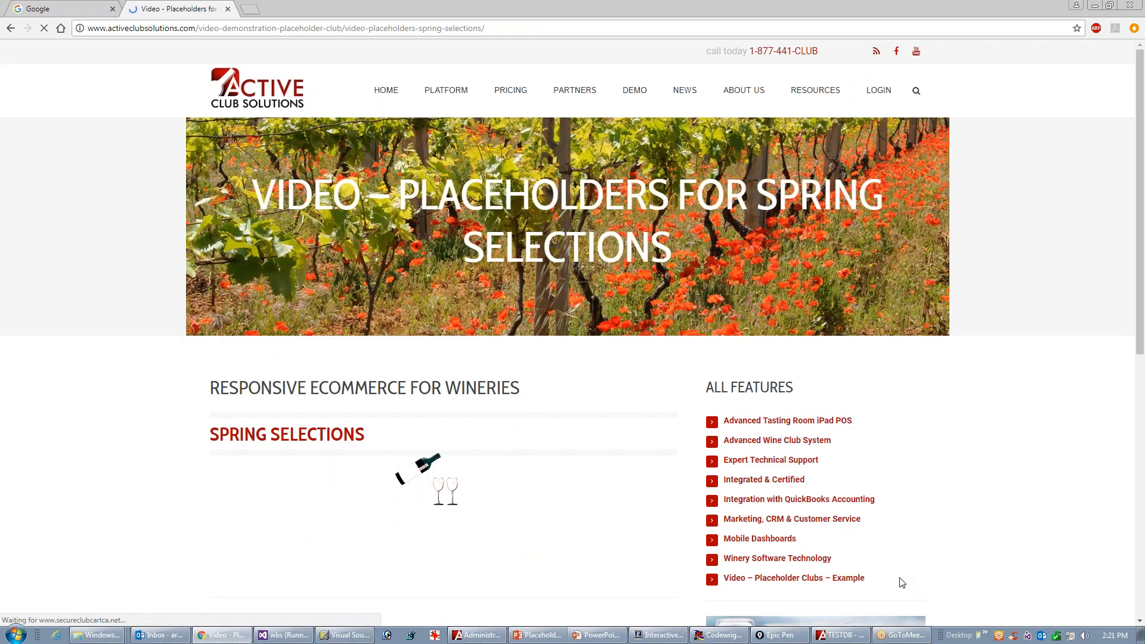
pyautogui.write('c')
pyautogui.press('Tab')
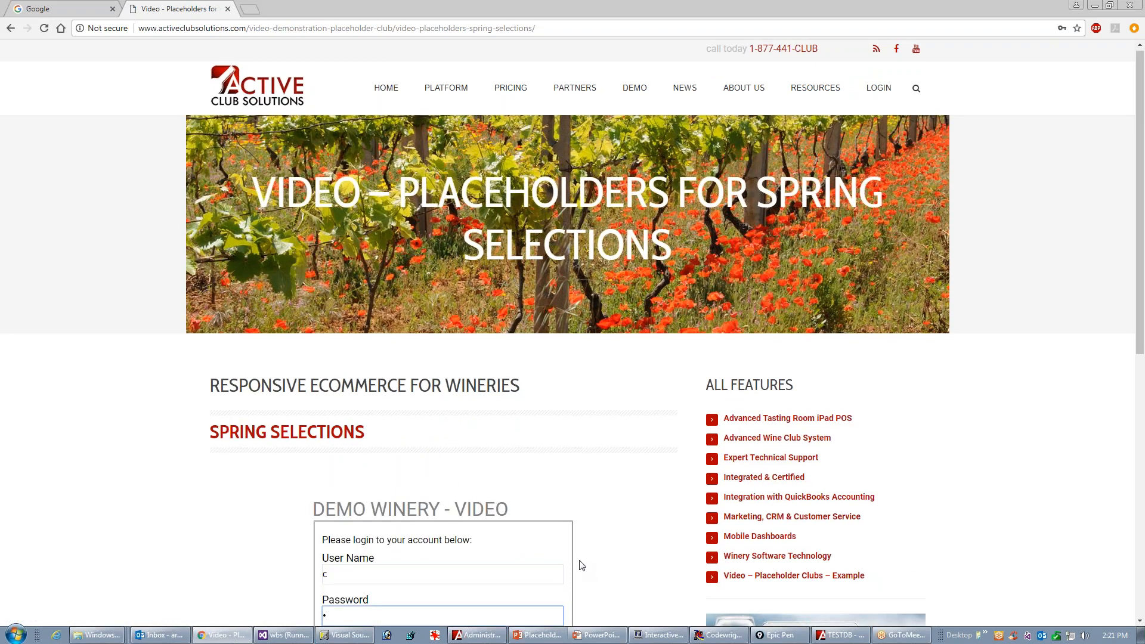
pyautogui.scroll(-5, 582, 565)
pyautogui.press('Return')
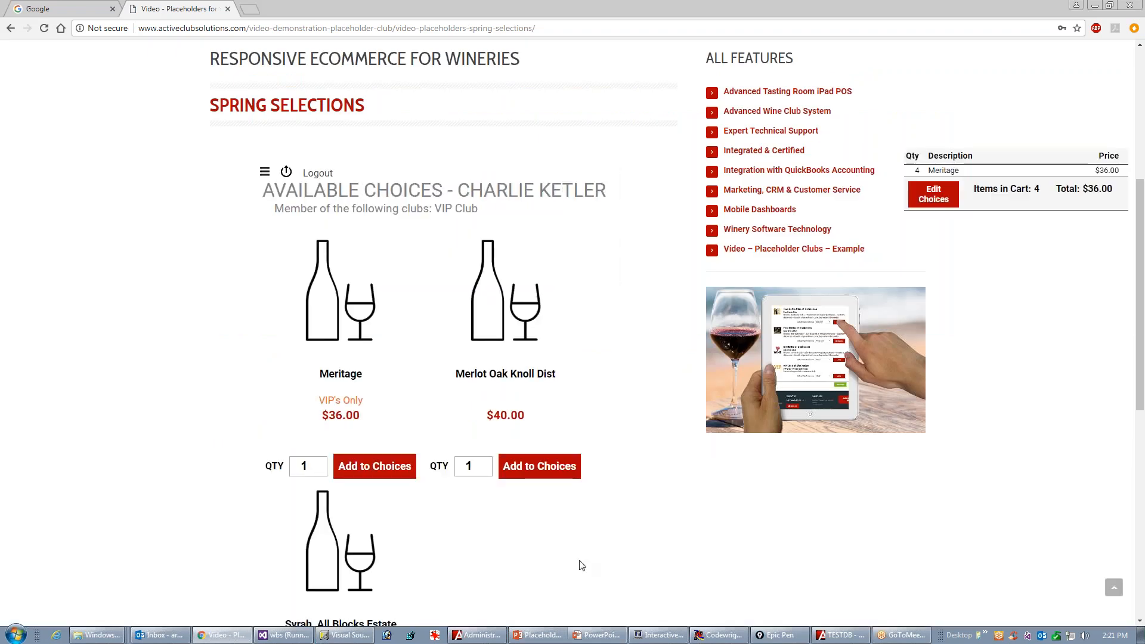
# - Add 1 Merlot Oak Knoll Dist to the member's spring choices, save the choices and dismiss the confirmation
pyautogui.click(933, 194)
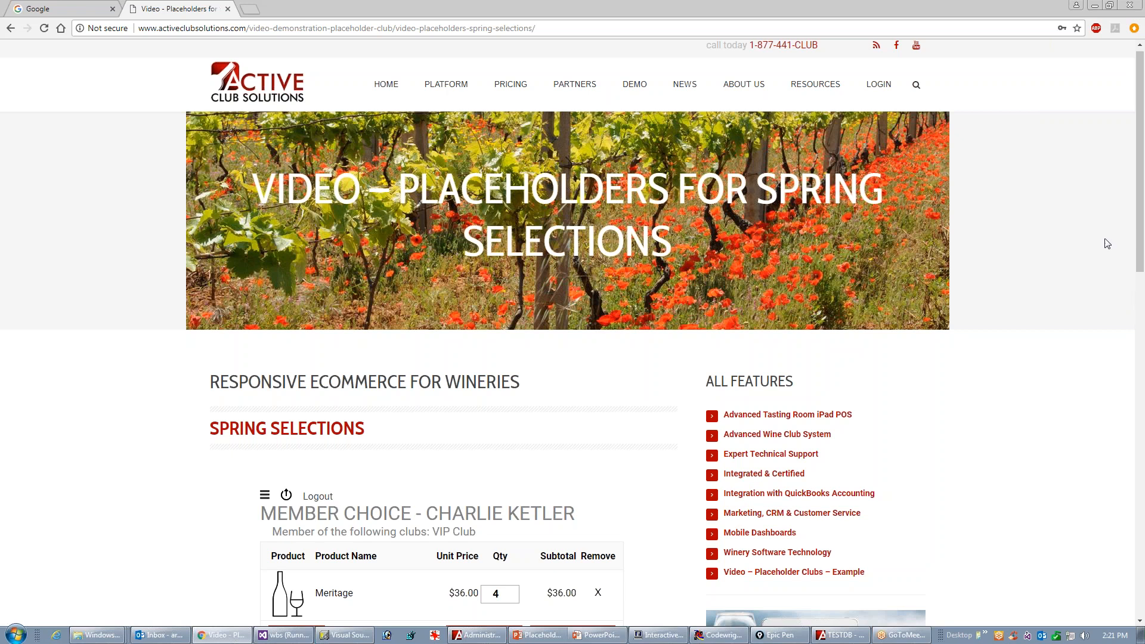
pyautogui.scroll(-4, 1140, 244)
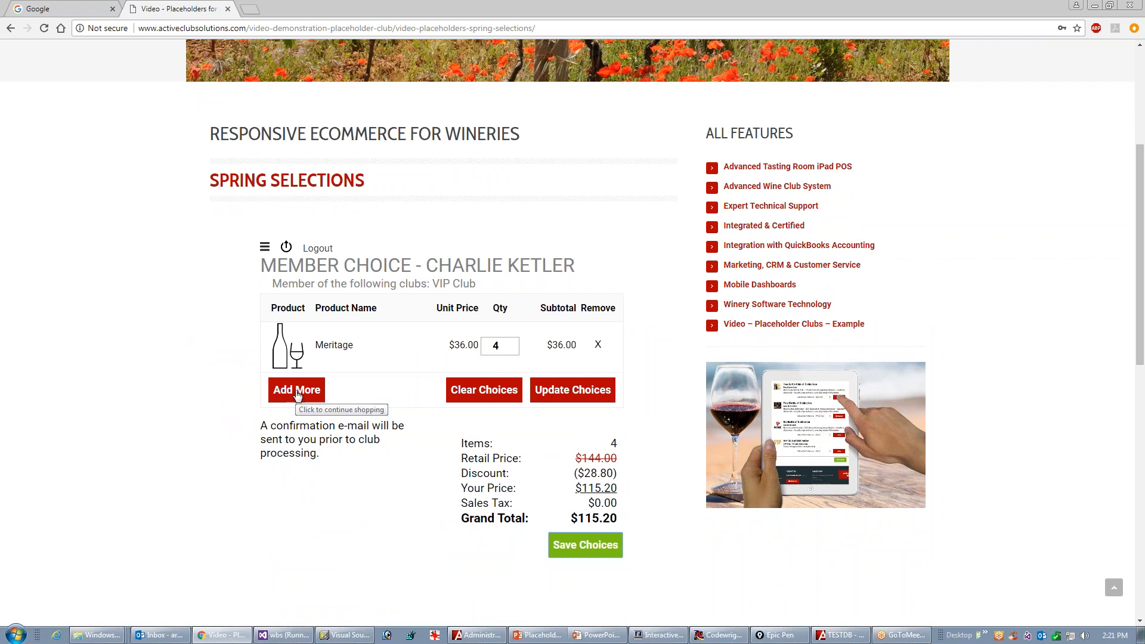
pyautogui.click(295, 395)
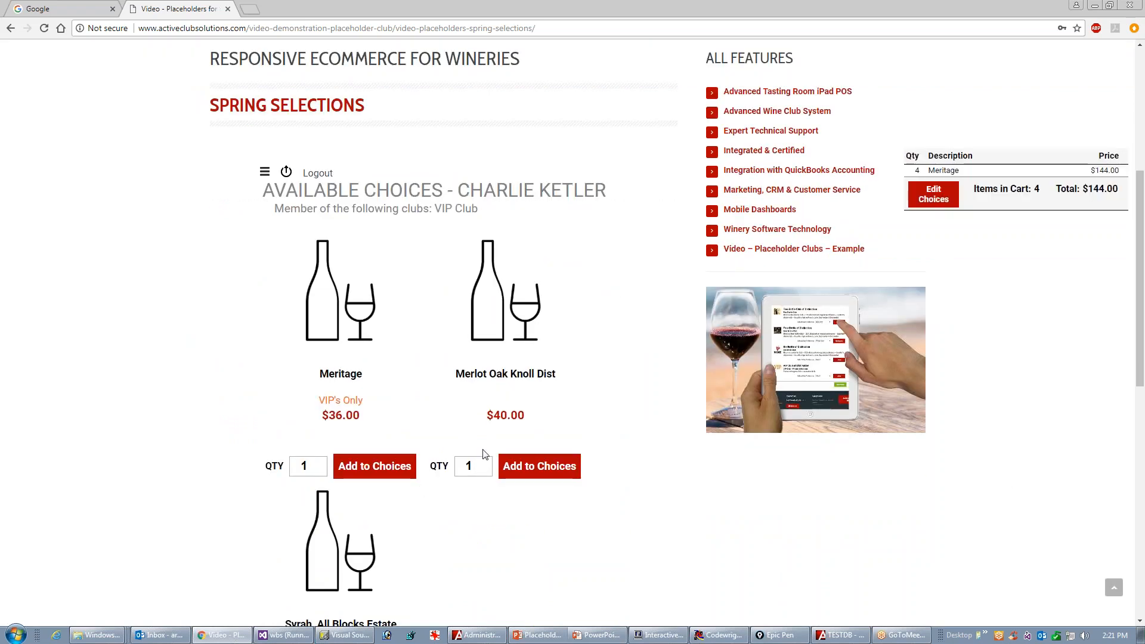
pyautogui.click(537, 470)
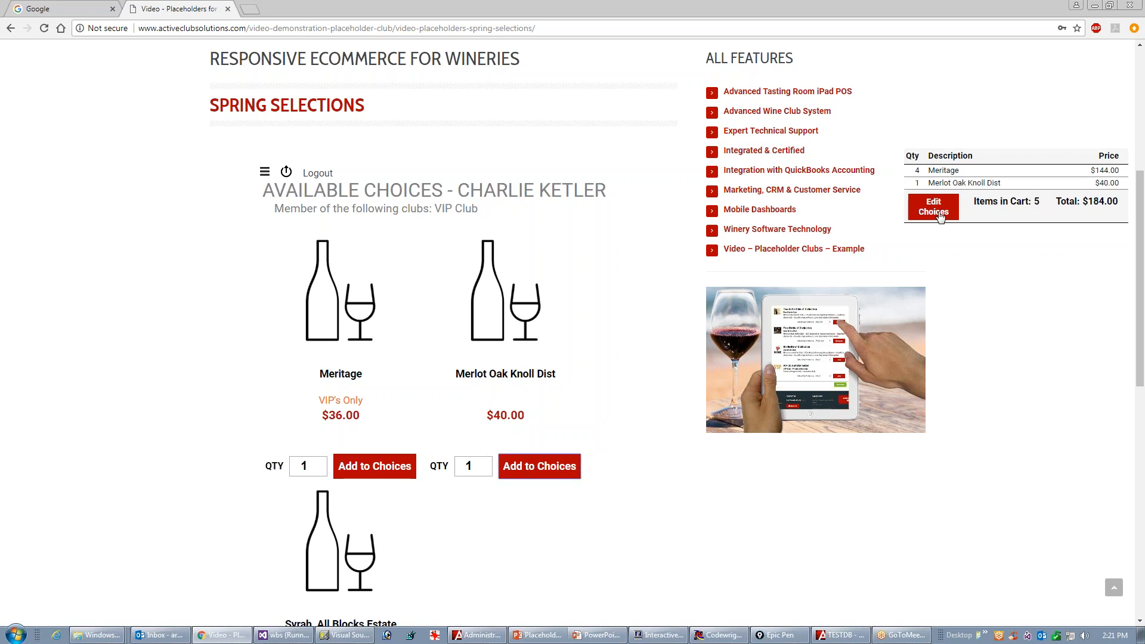
pyautogui.click(936, 210)
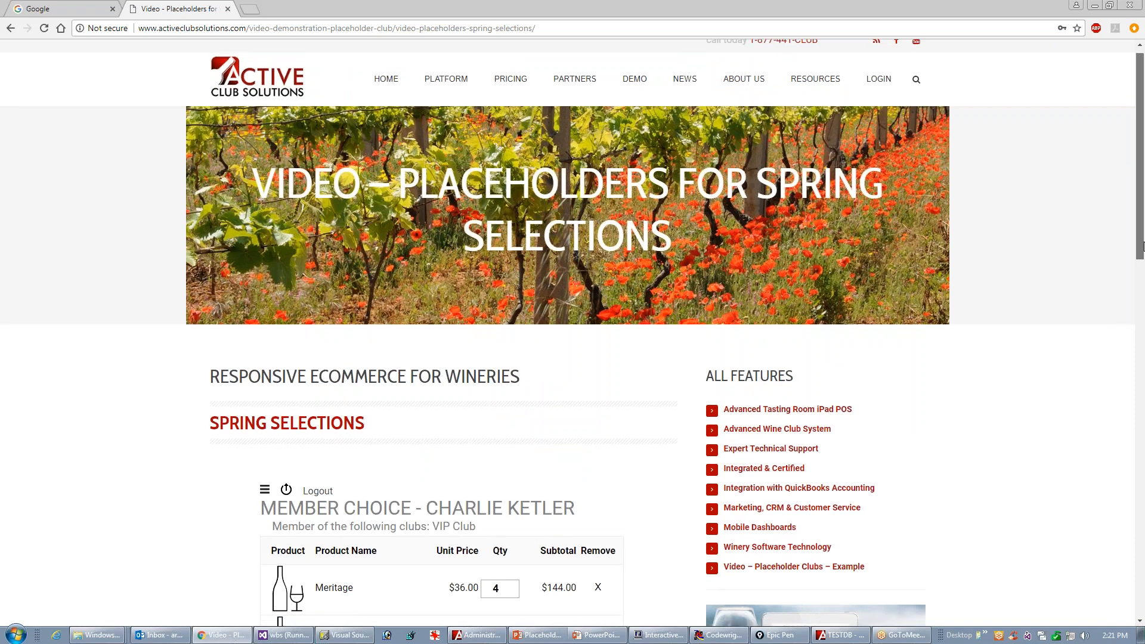
pyautogui.scroll(-6, 528, 501)
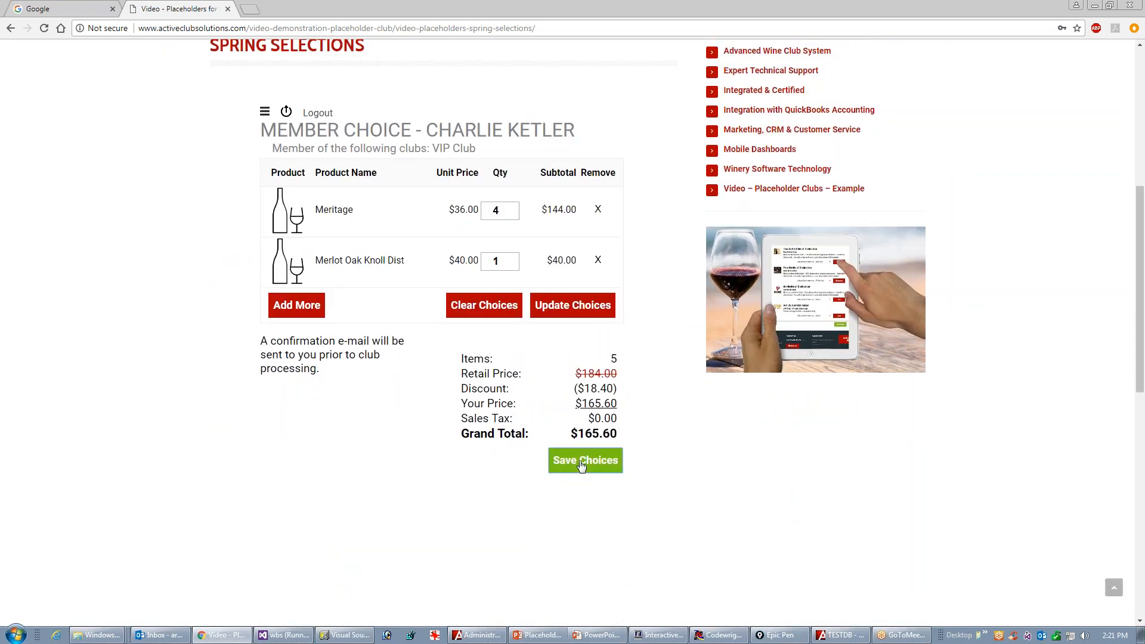
pyautogui.click(582, 467)
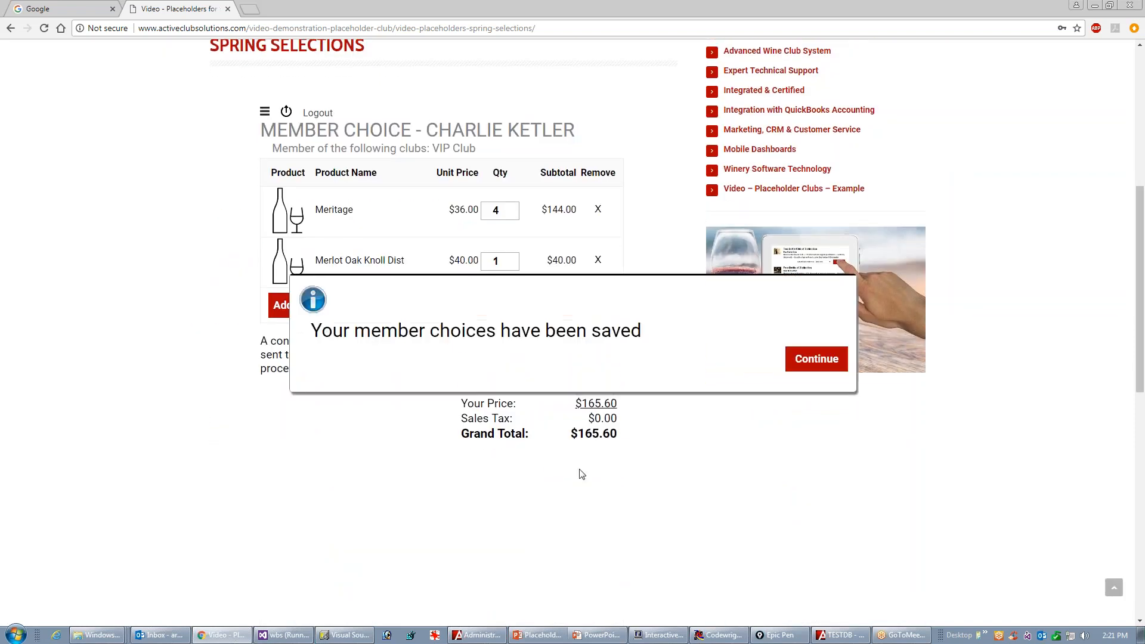
pyautogui.click(821, 370)
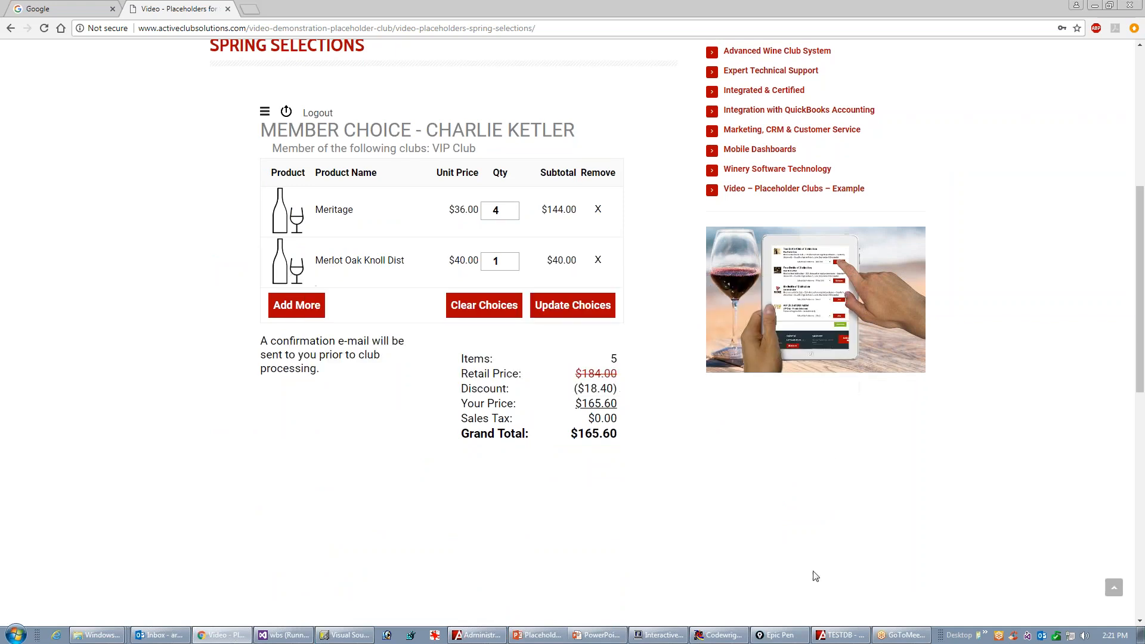
# - Switch to the TESTDB club software, close the wizard record, refresh the customers' pending selections, sort them by Id and check the member's Spring rows
pyautogui.click(859, 635)
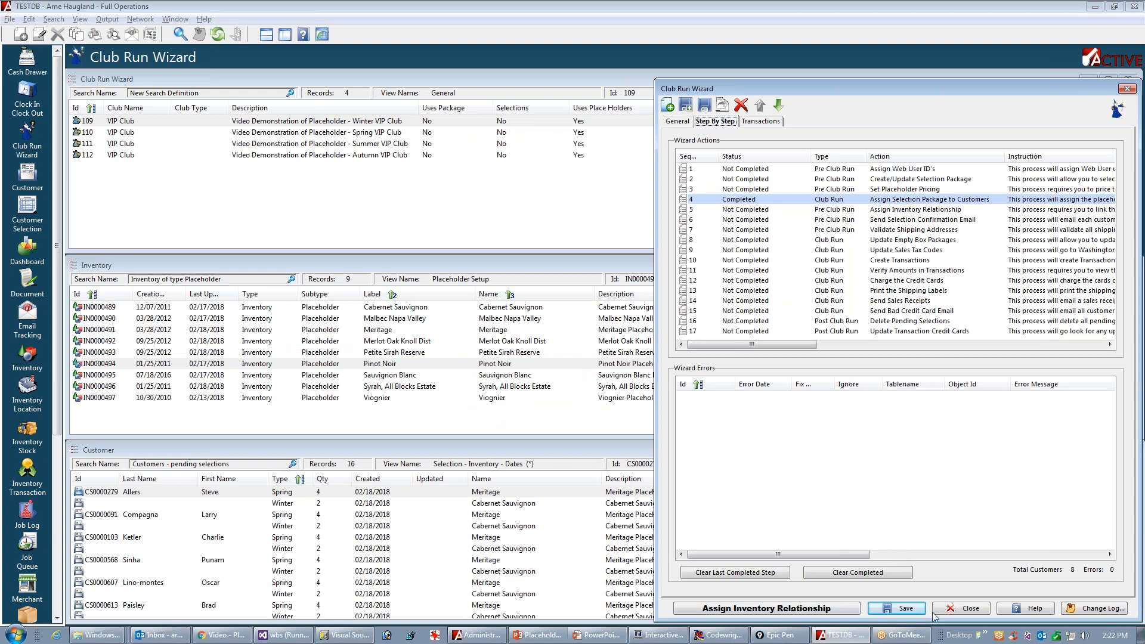
pyautogui.click(962, 609)
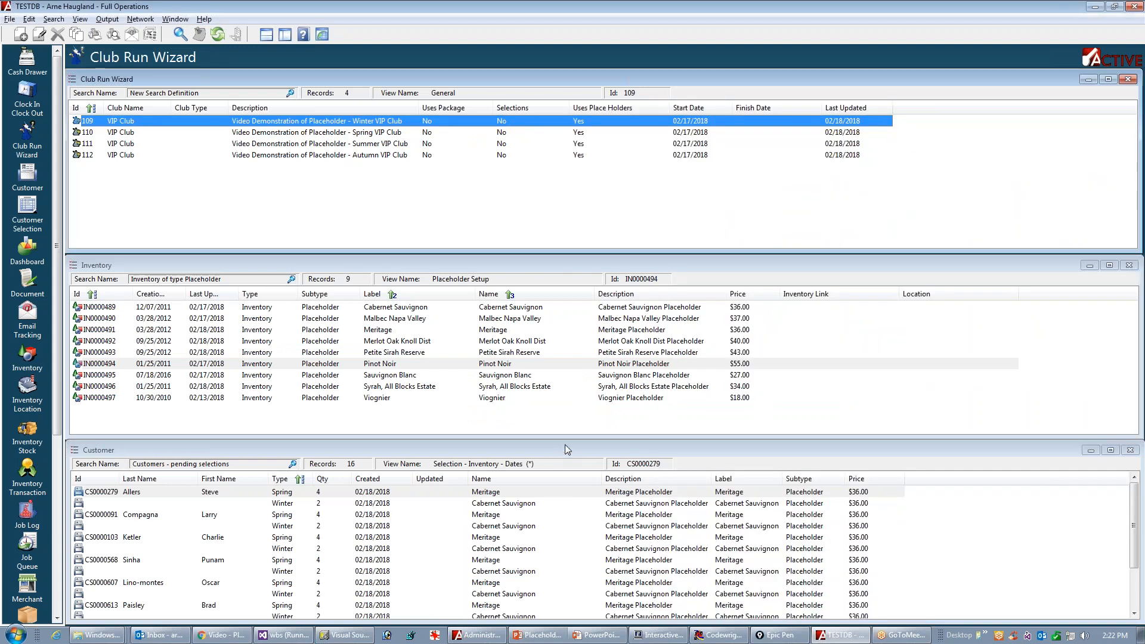
pyautogui.click(544, 452)
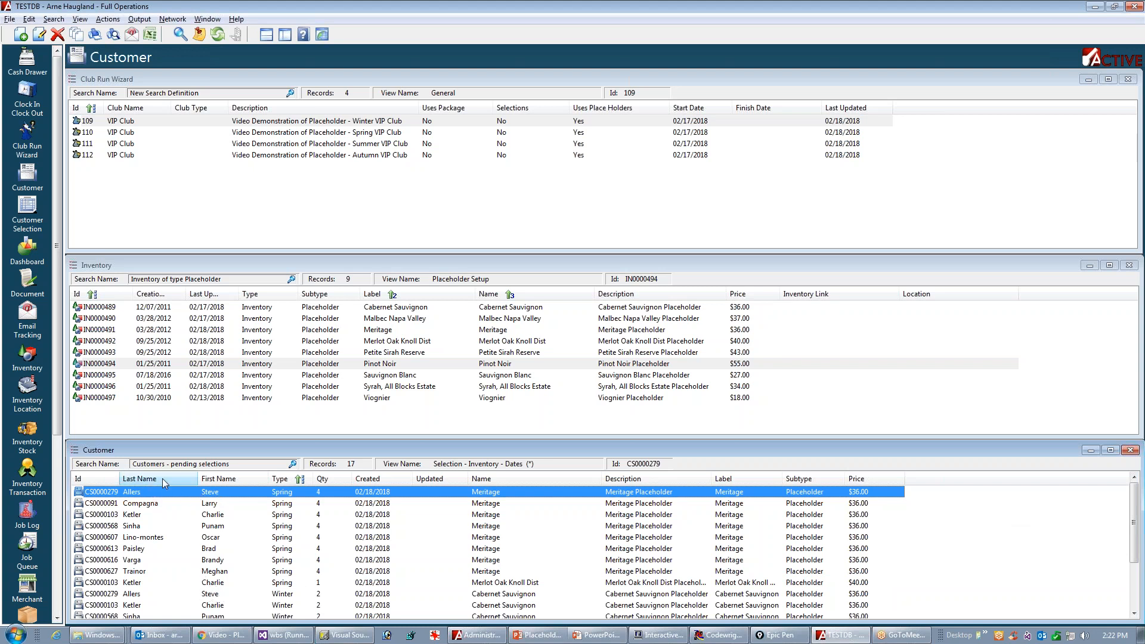
pyautogui.click(92, 479)
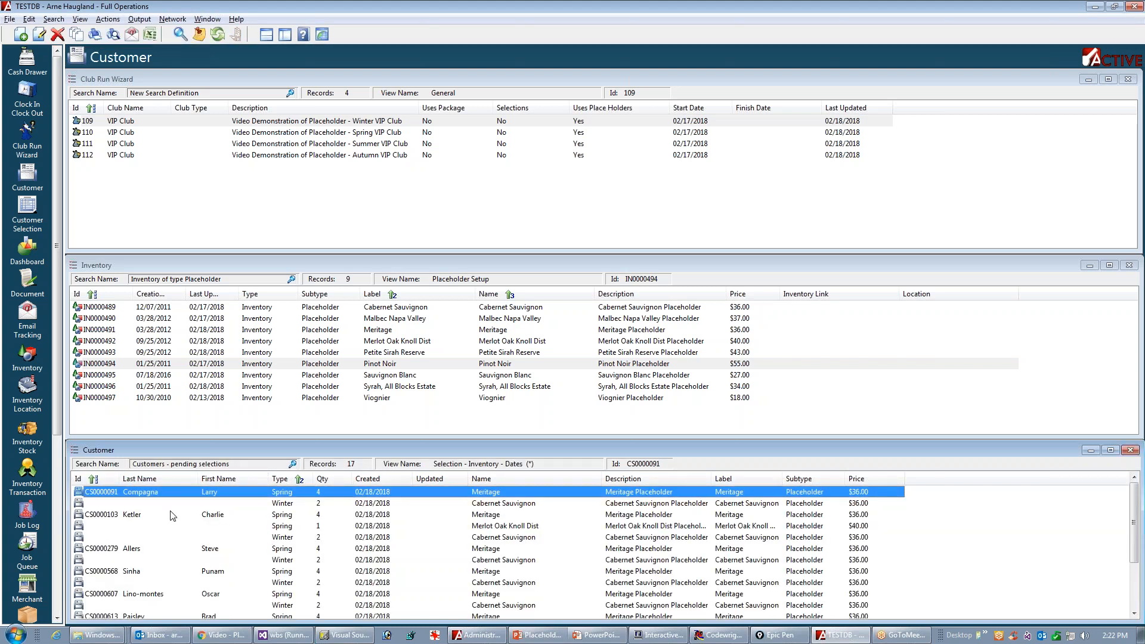
pyautogui.click(94, 515)
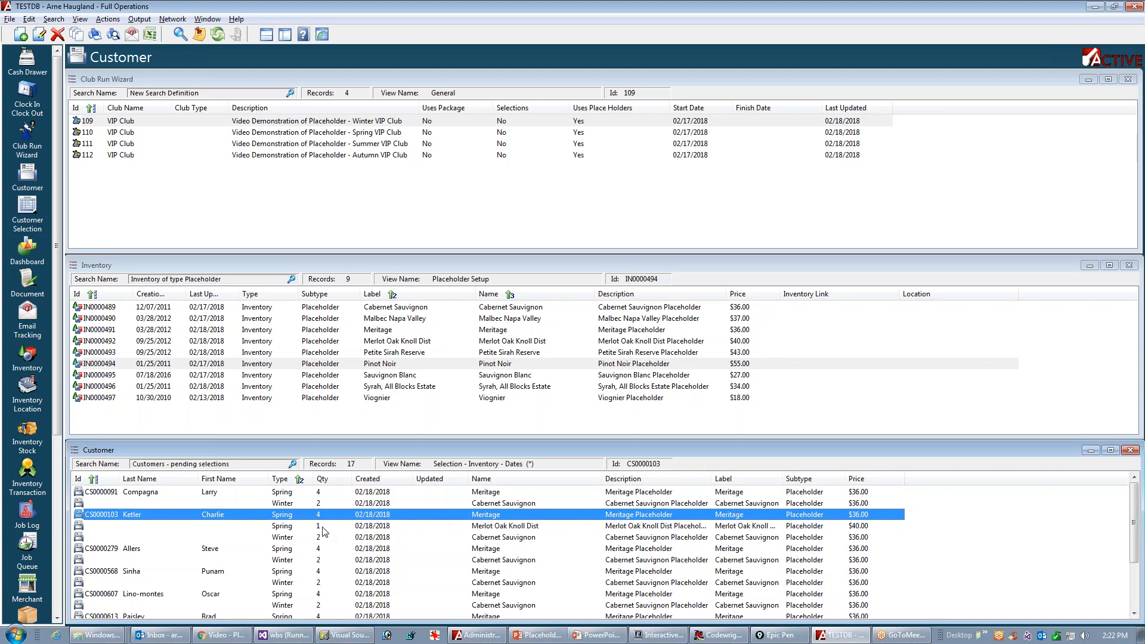
pyautogui.click(291, 548)
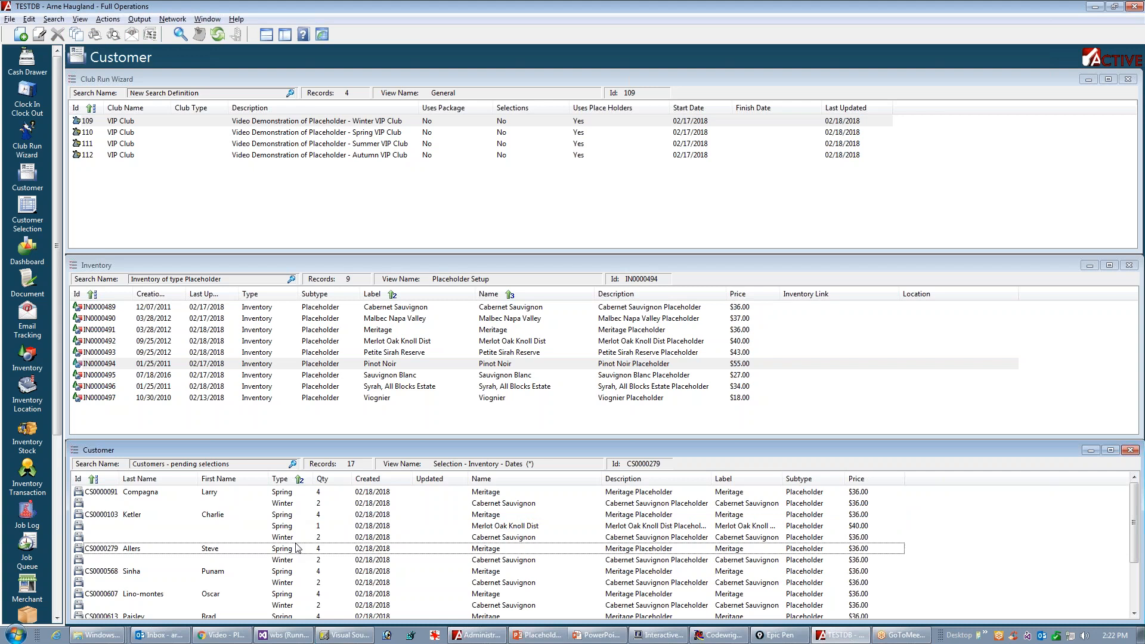
pyautogui.click(282, 516)
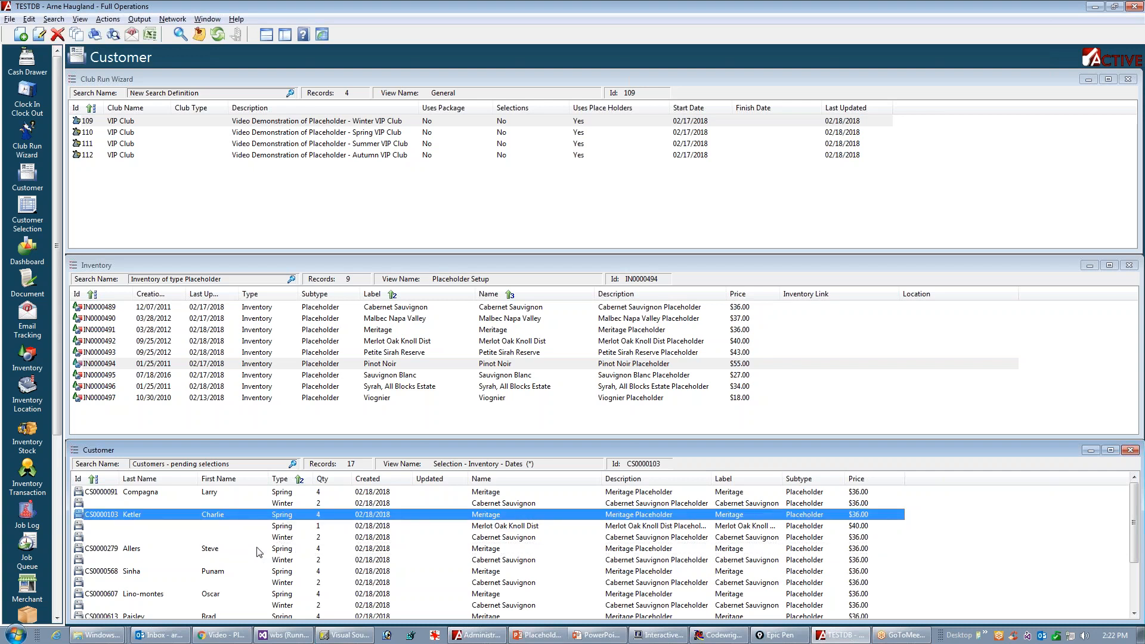
# - Switch to Chrome, set the Merlot Oak Knoll Dist quantity to 2, update the choices and save them
pyautogui.hotkey('alt', 'Tab')
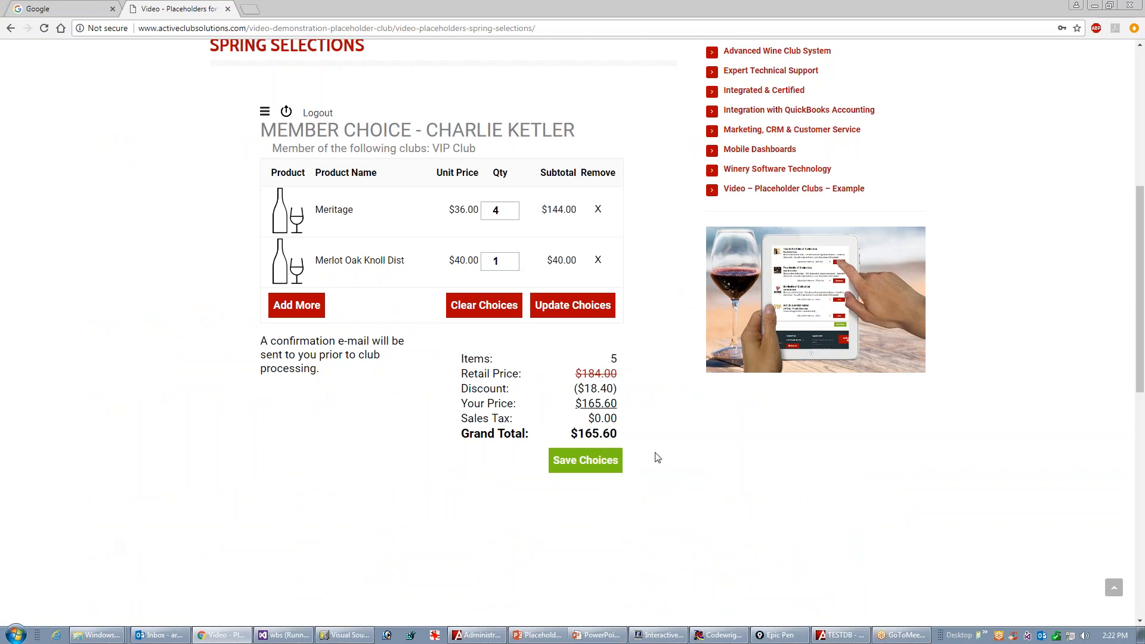
pyautogui.click(509, 258)
pyautogui.click(585, 305)
pyautogui.click(592, 466)
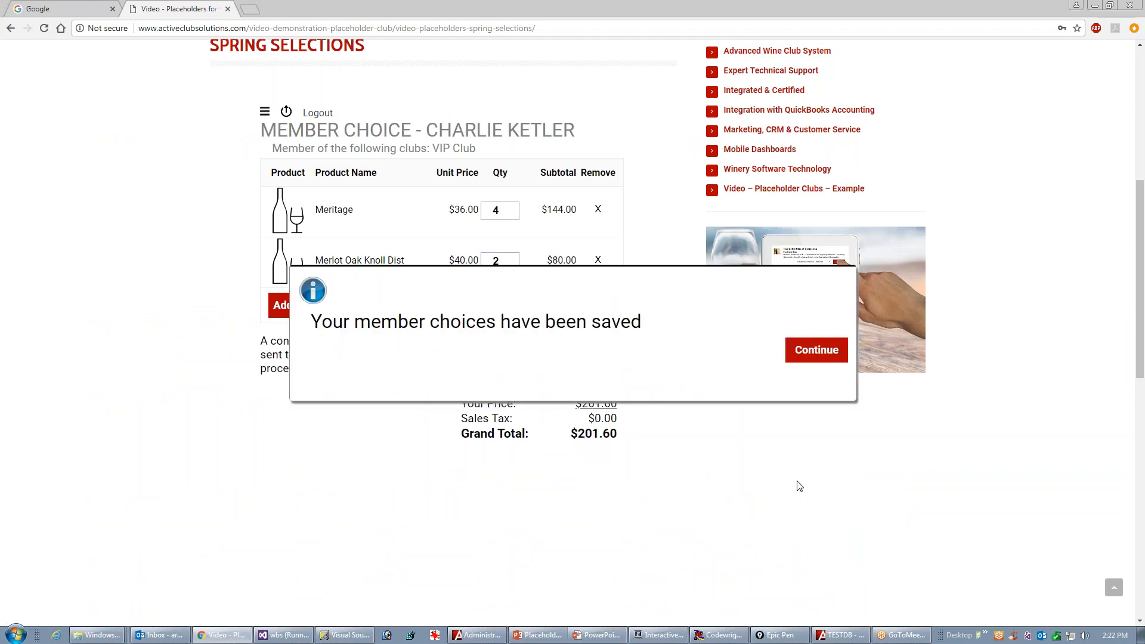
pyautogui.click(815, 350)
# - Switch to the TESTDB club software, refresh the customers' pending selections and check the member's Merlot Oak Knoll Dist quantity
pyautogui.hotkey('alt', 'Tab')
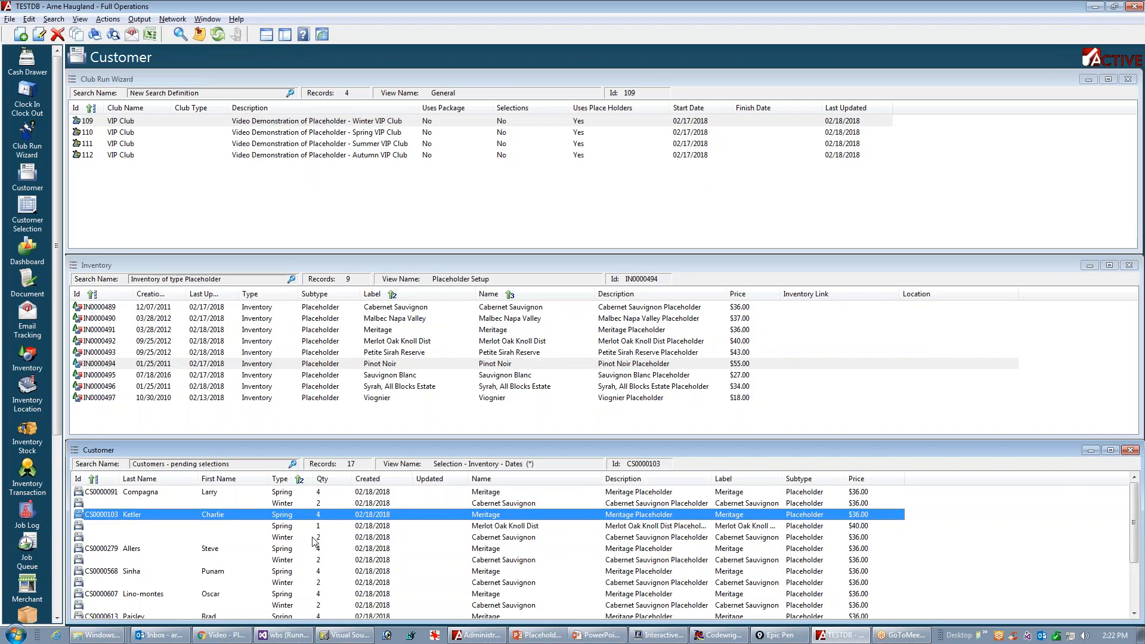
pyautogui.press('F5')
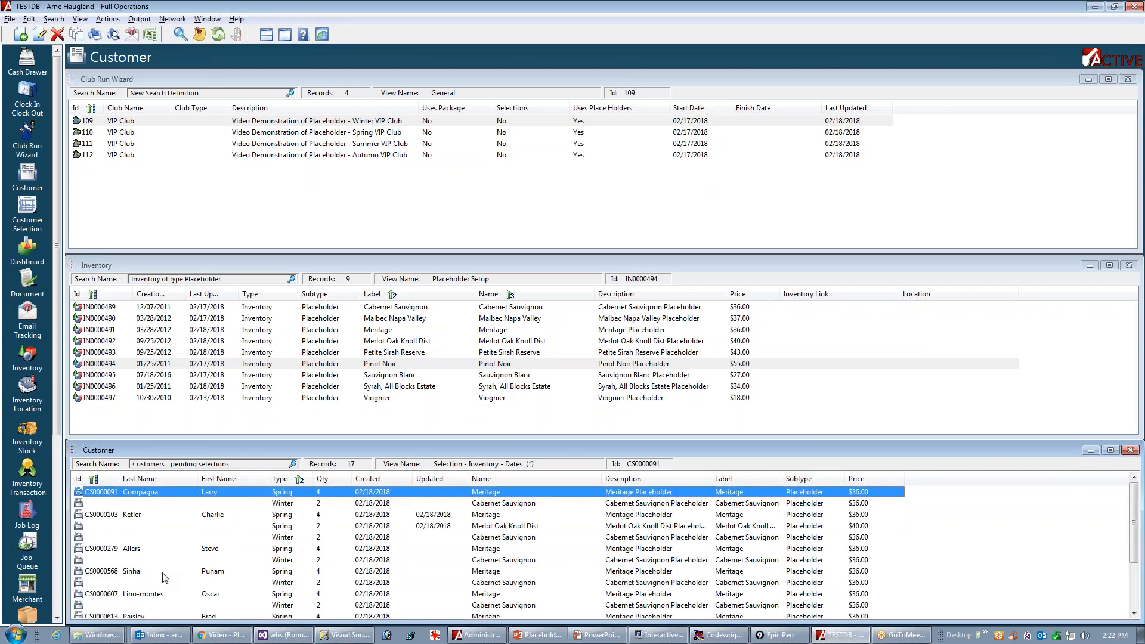
pyautogui.click(355, 536)
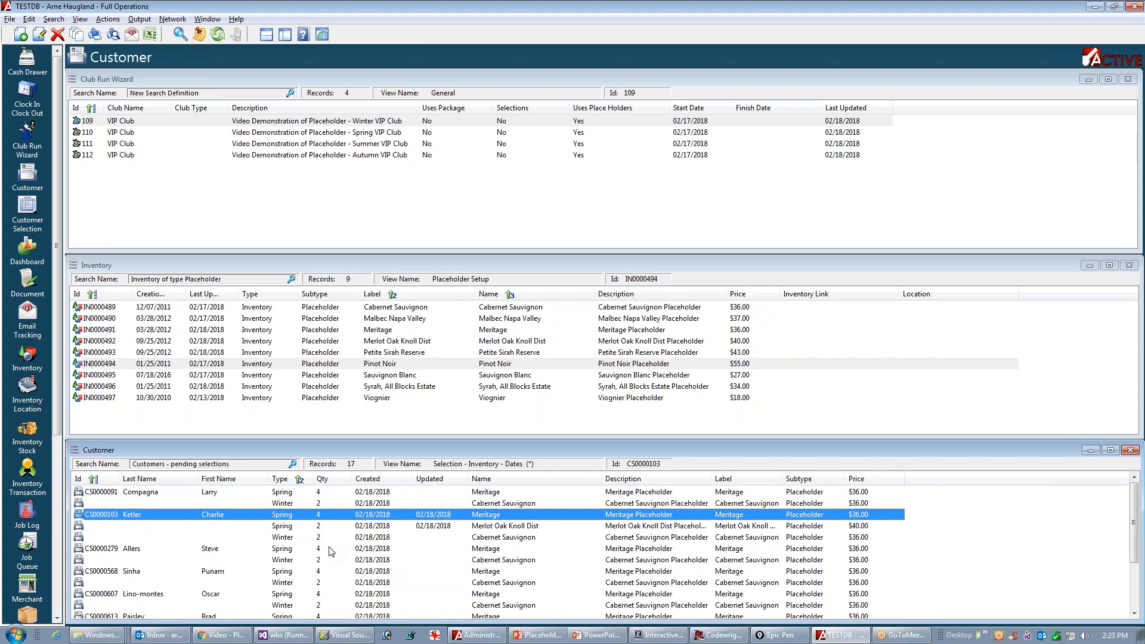
# - Switch to Chrome, open Winter Selection from the Placeholder Clubs example page and log in with the member's user name and password
pyautogui.hotkey('alt', 'Tab')
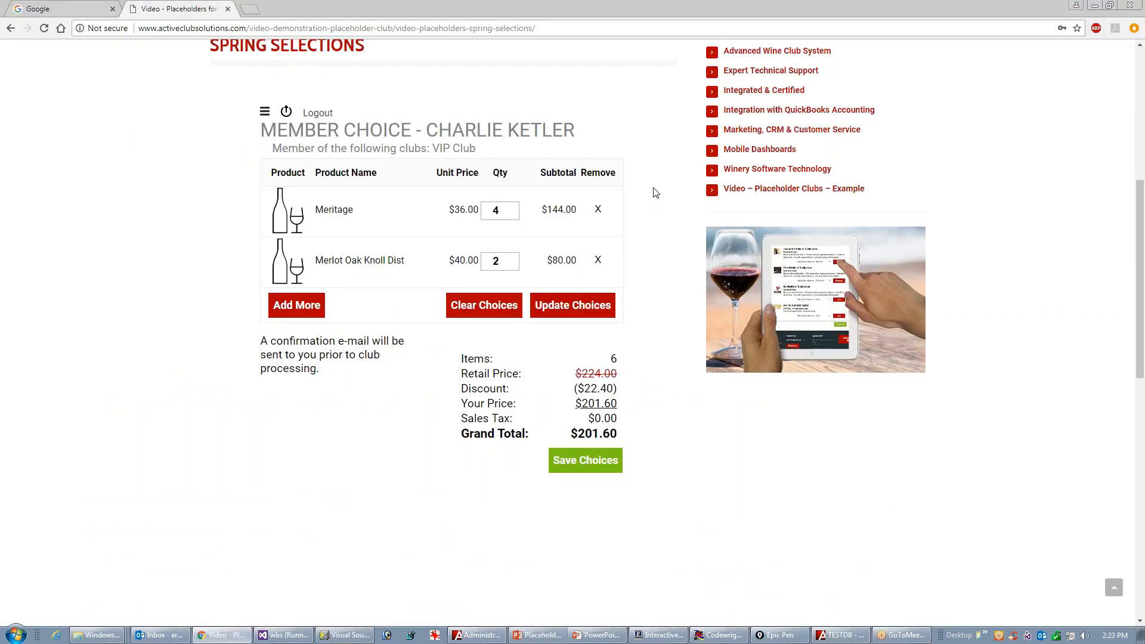
pyautogui.click(753, 191)
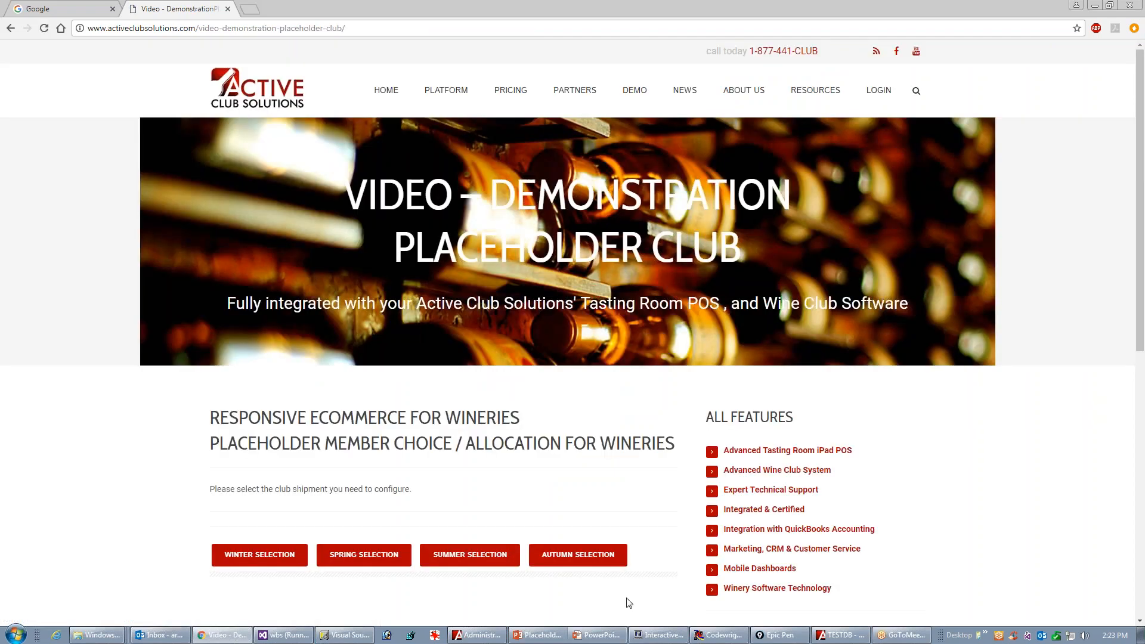
pyautogui.press('Return')
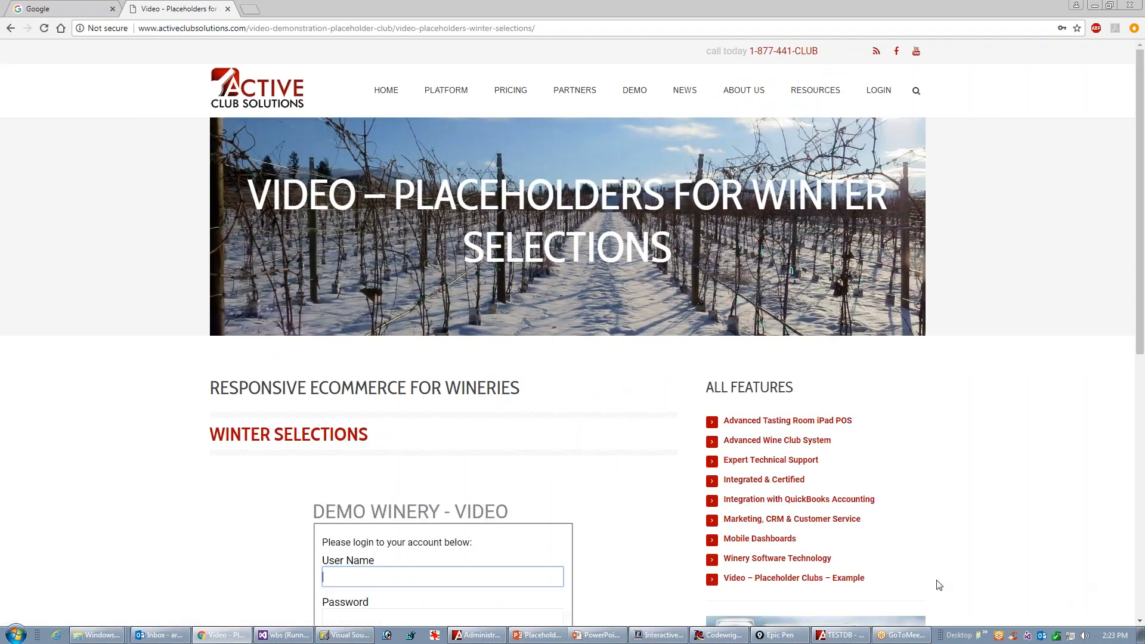
pyautogui.write('c')
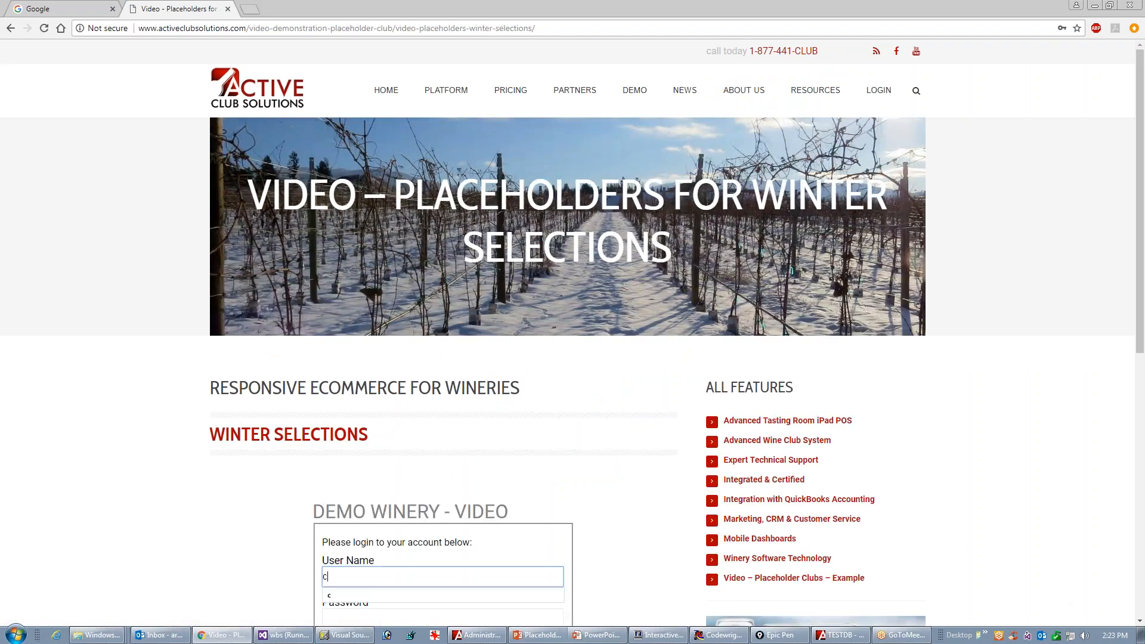
pyautogui.press('Tab')
pyautogui.write('c')
pyautogui.press('Return')
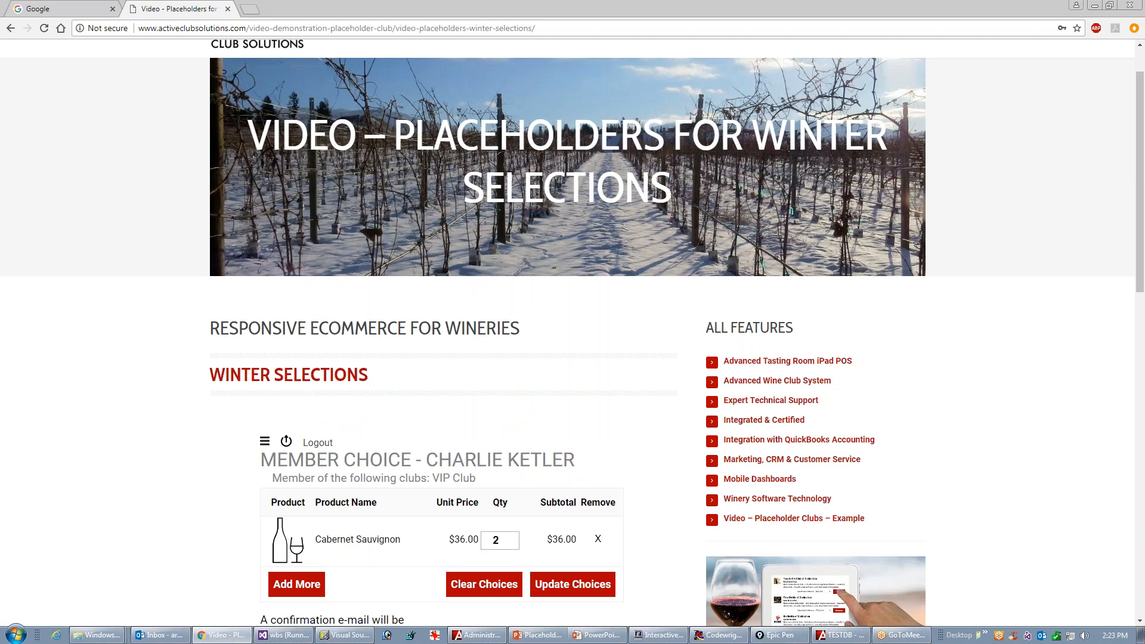
# - Switch to the PowerPoint slide show and advance to the slide for Step 5 - Assign Inventory Relationship
pyautogui.hotkey('alt', 'Tab')
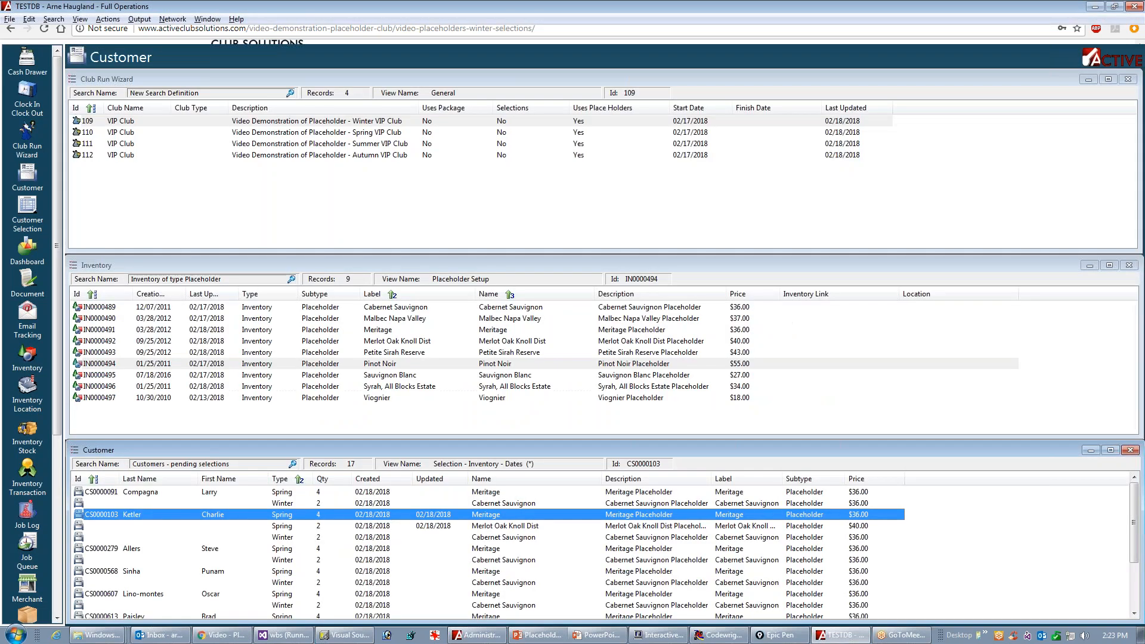
pyautogui.hotkey('alt', 'Tab')
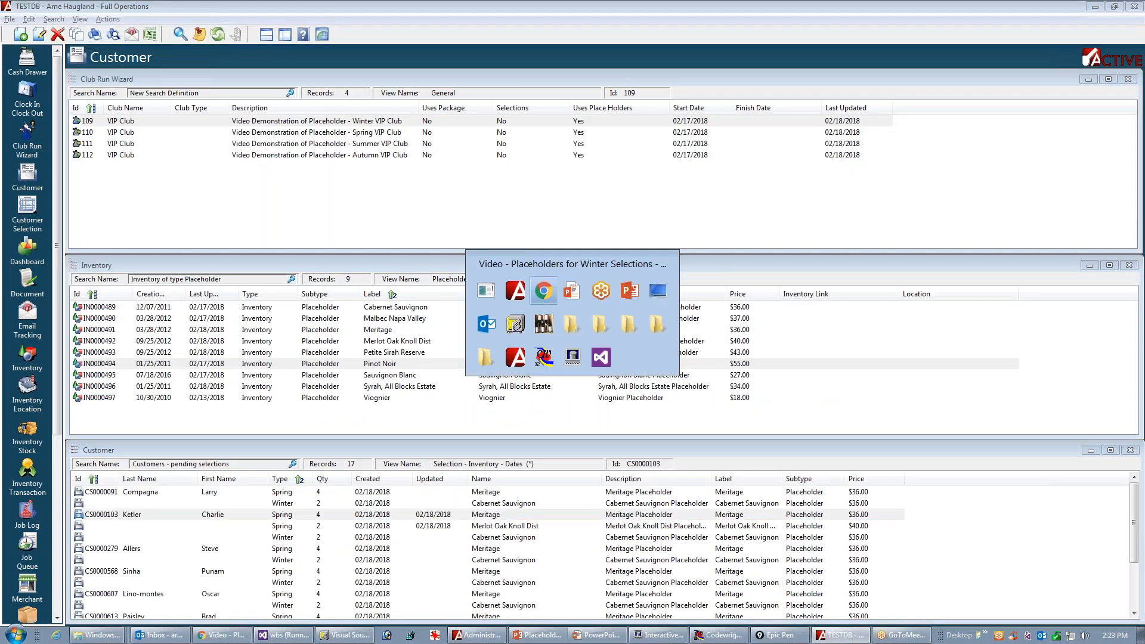
pyautogui.press('Tab')
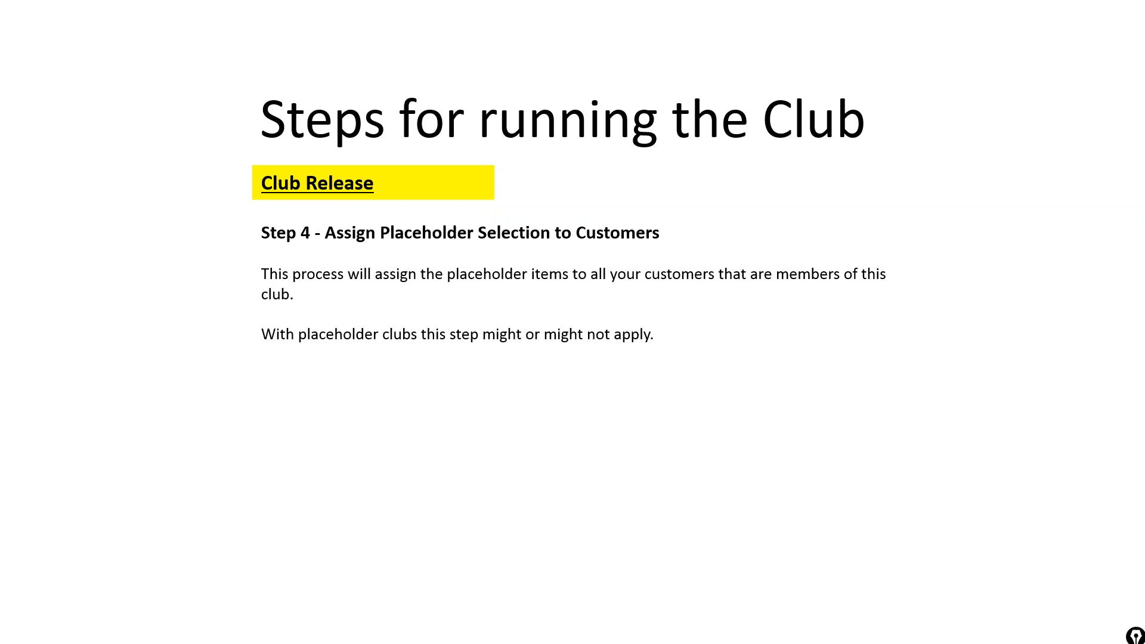
pyautogui.press('Right')
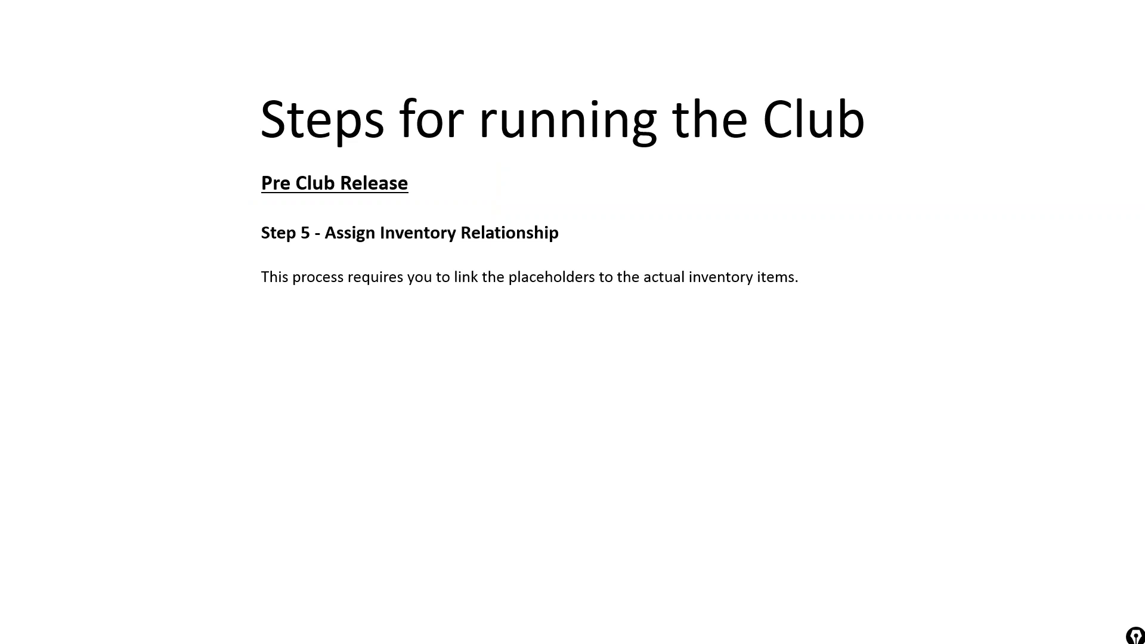
# - Switch to the TESTDB club software, open the Spring VIP Club run and start its Assign Inventory Relationship step
pyautogui.hotkey('alt', 'Tab')
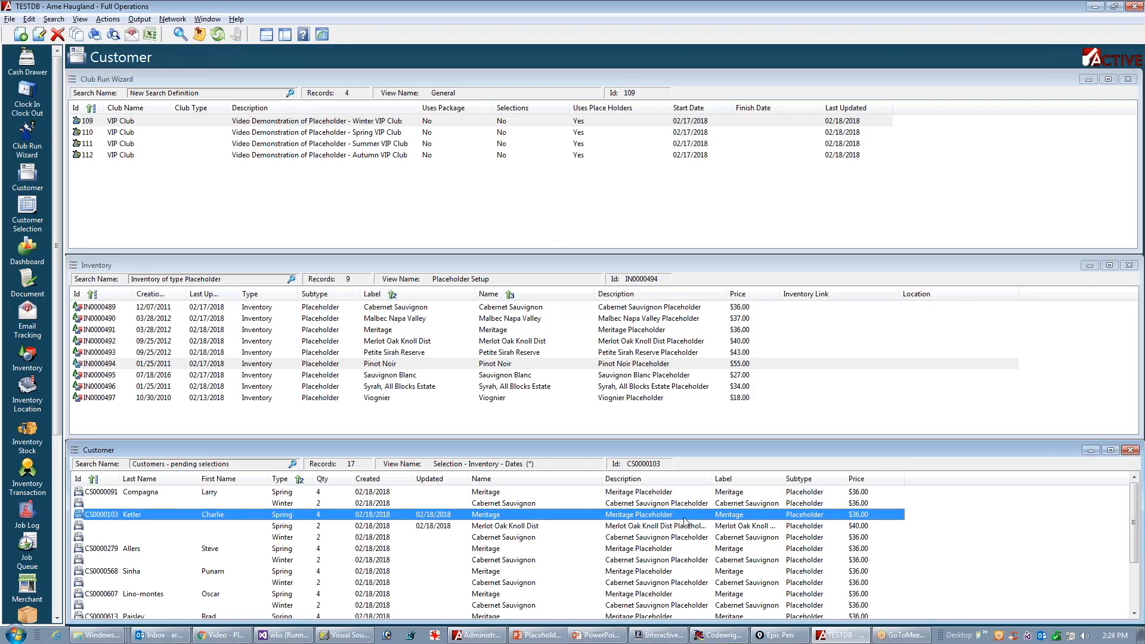
pyautogui.click(358, 134)
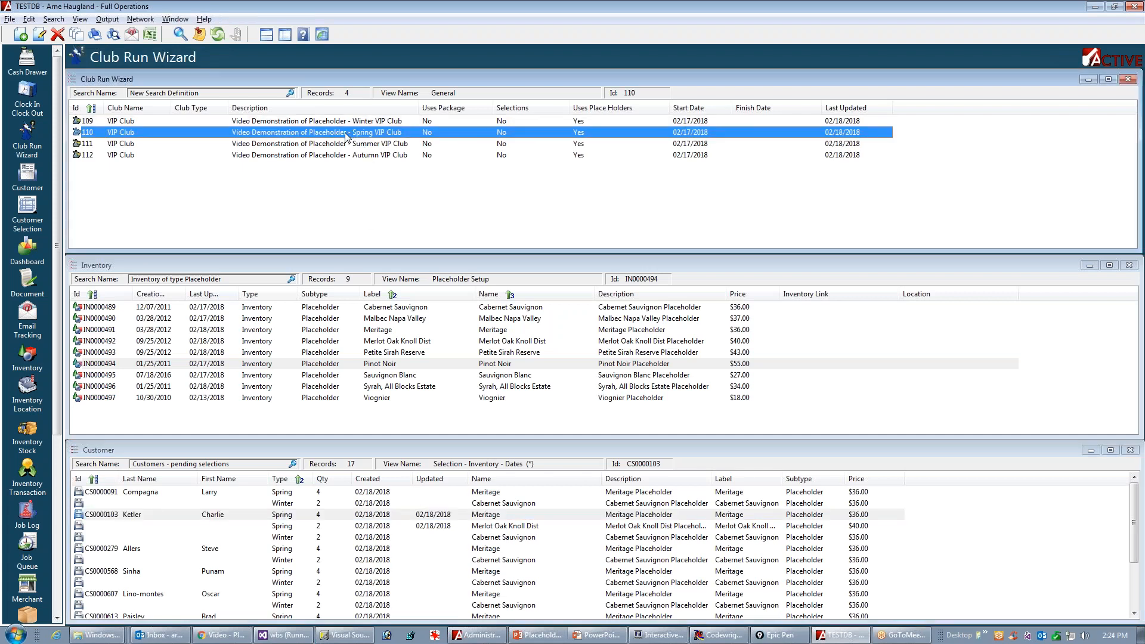
pyautogui.doubleClick(354, 135)
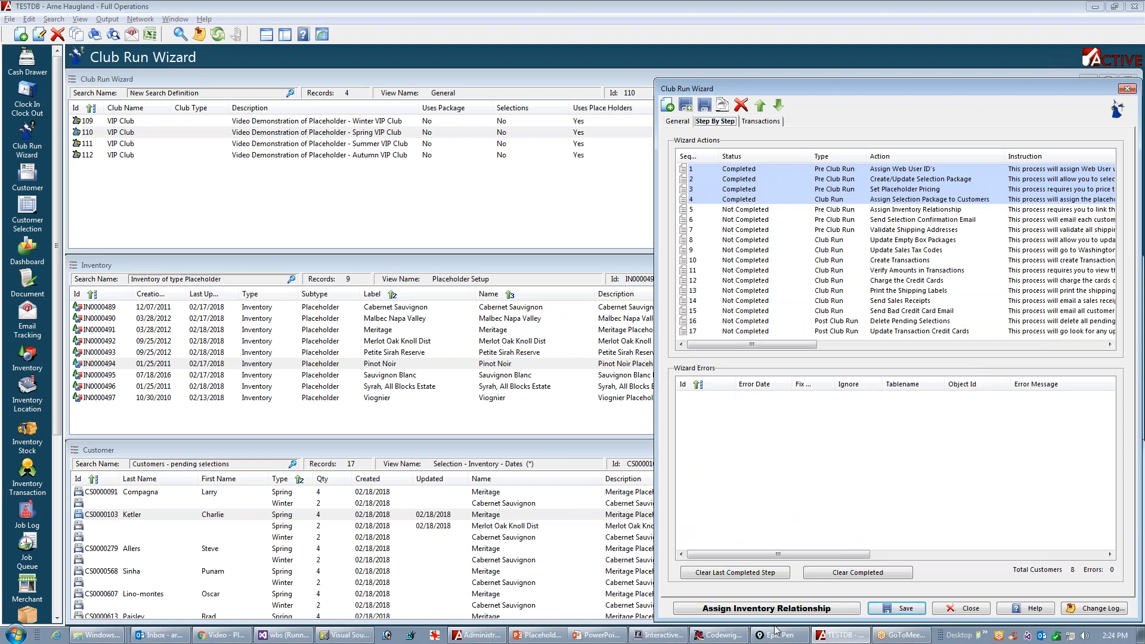
pyautogui.click(758, 611)
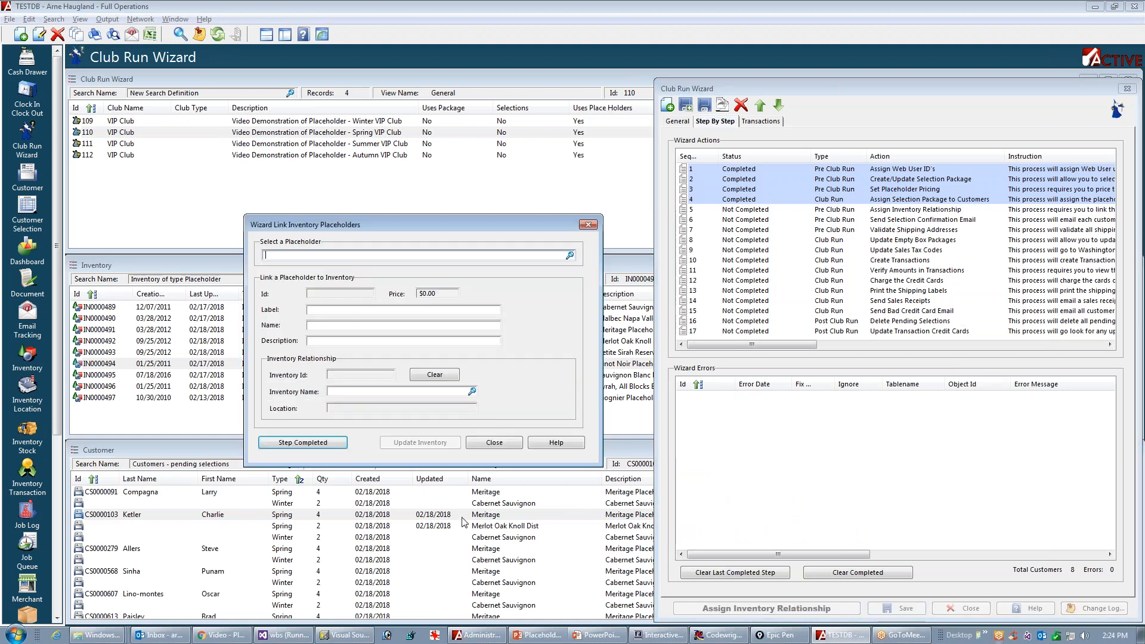
# - Link the Meritage placeholder to the Meritage, 2010 inventory item at the Napa location and update the inventory
pyautogui.click(571, 255)
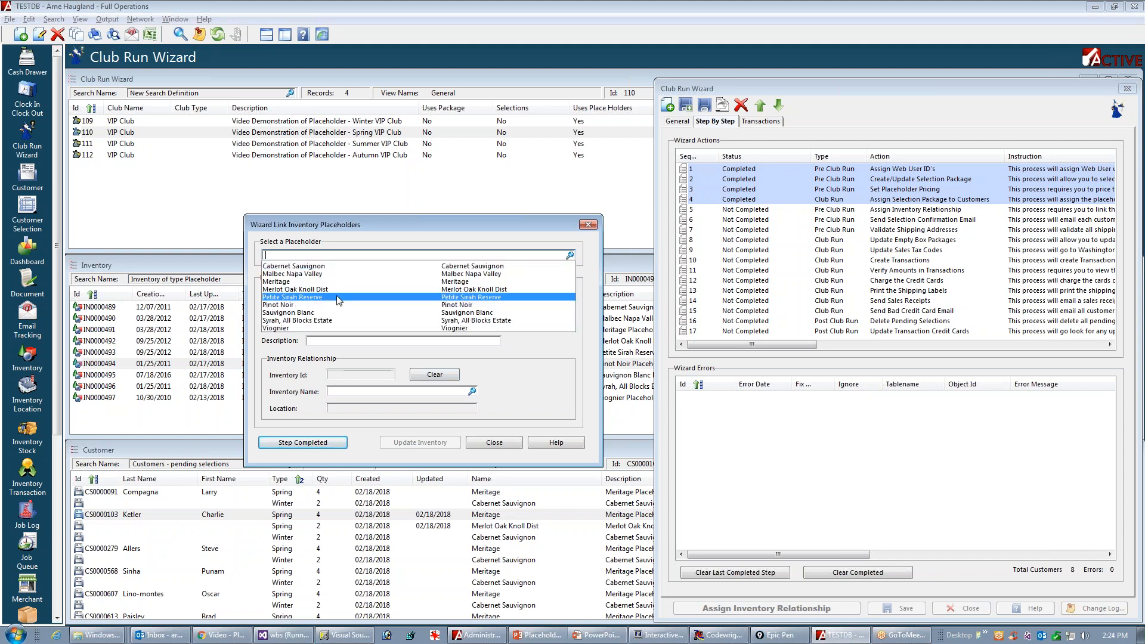
pyautogui.click(290, 282)
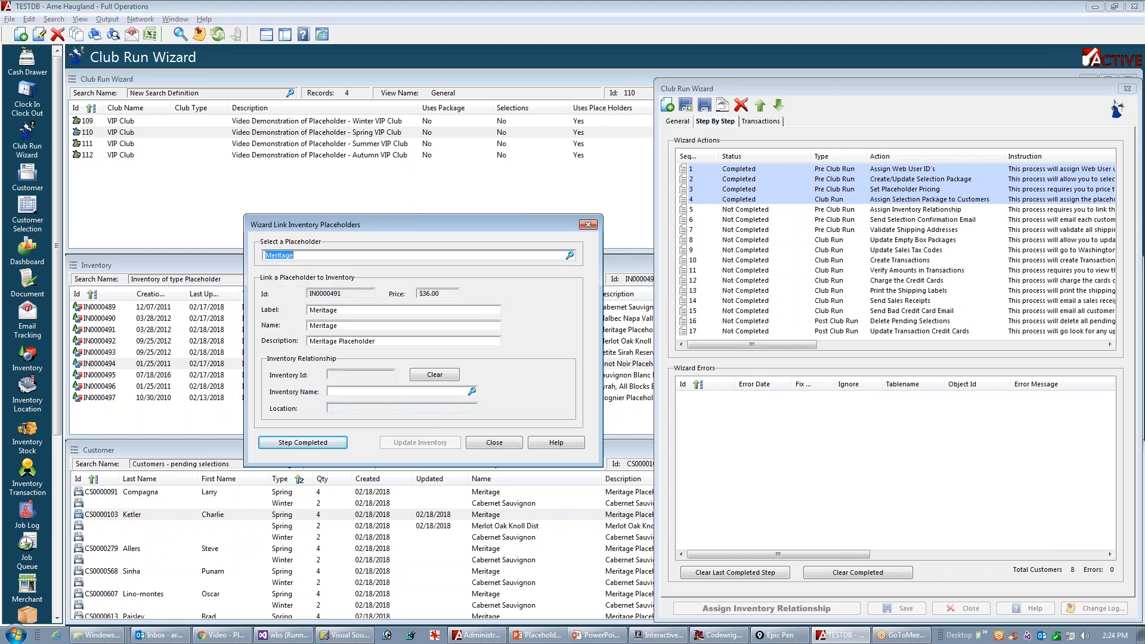
pyautogui.click(472, 392)
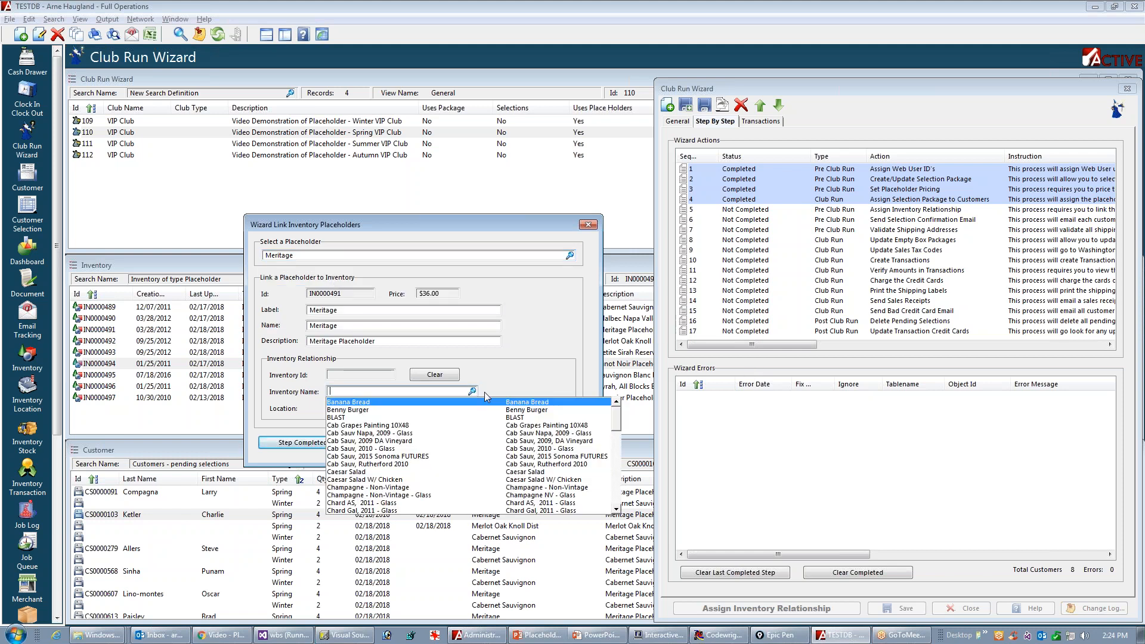
pyautogui.press('Escape')
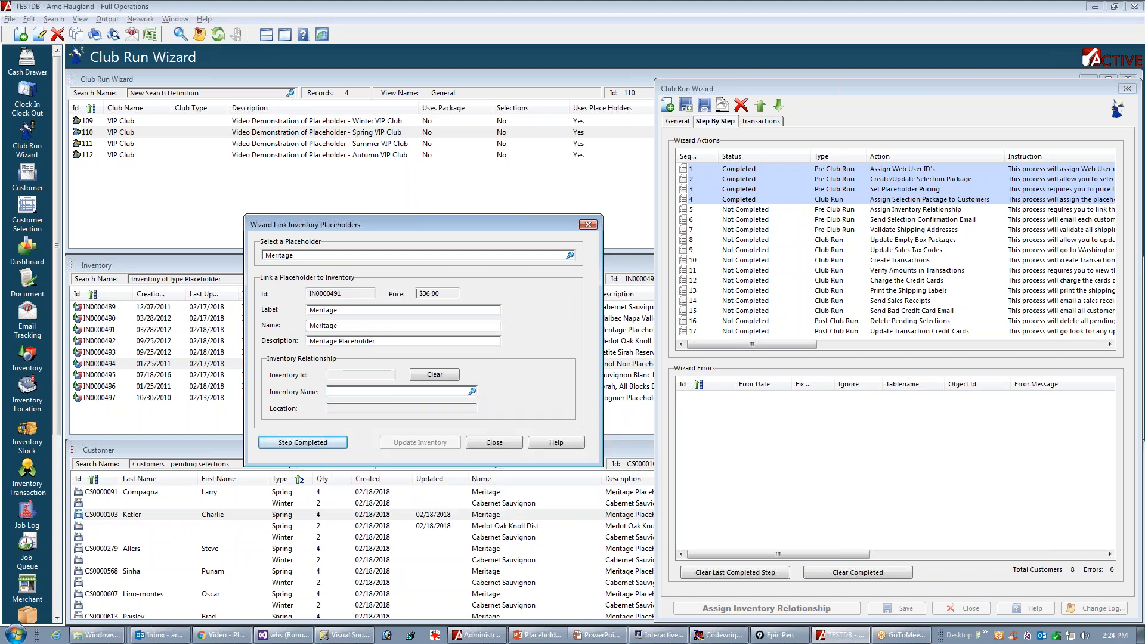
pyautogui.write('m')
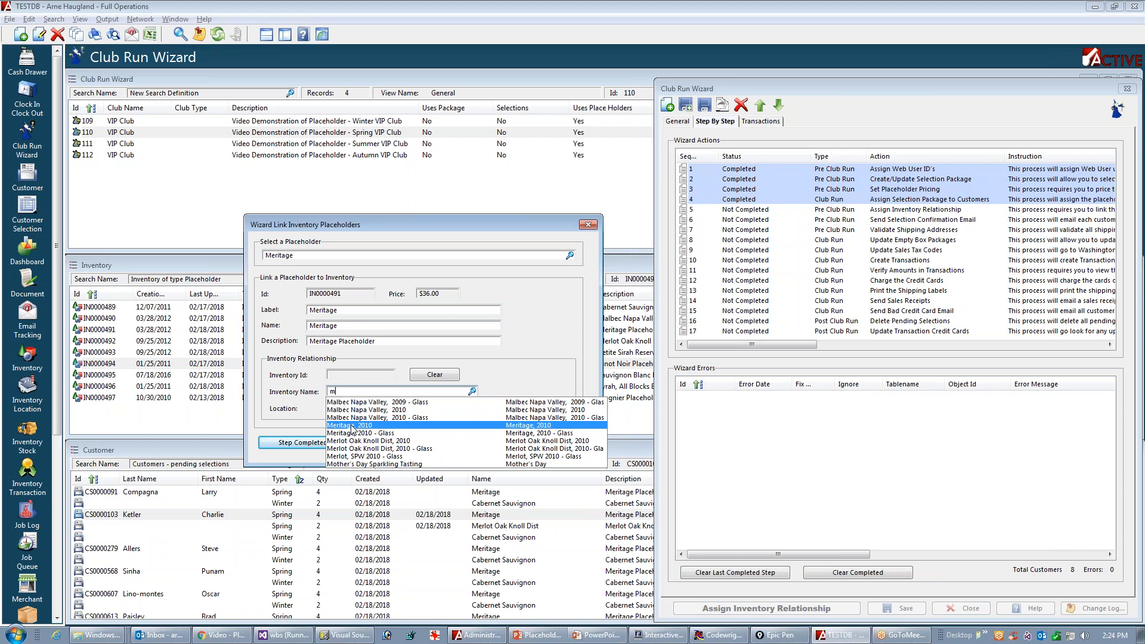
pyautogui.click(510, 425)
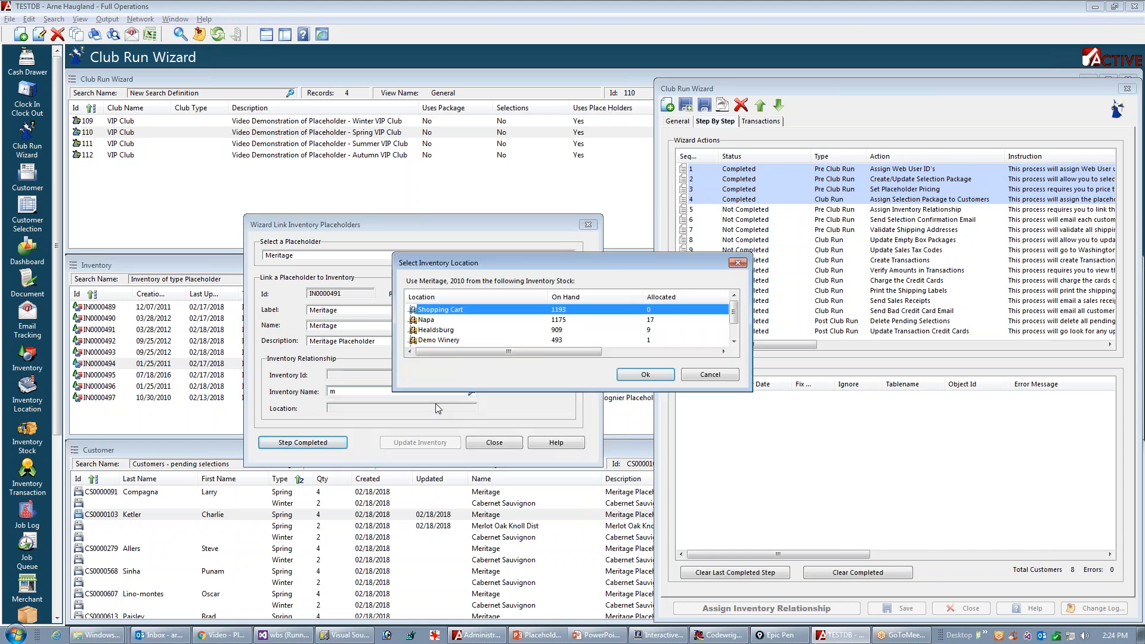
pyautogui.click(424, 320)
pyautogui.click(645, 375)
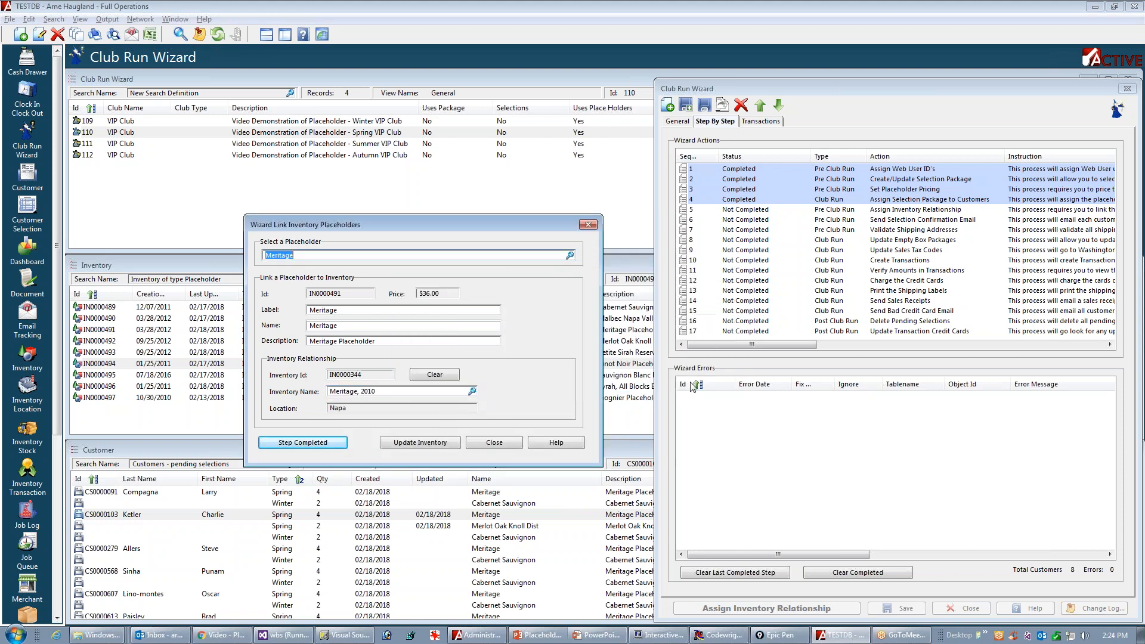
pyautogui.click(407, 445)
# - Link the Merlot Oak Knoll Dist placeholder to Merlot Oak Knoll Dist, 2010 at the Napa location and update the inventory
pyautogui.click(570, 256)
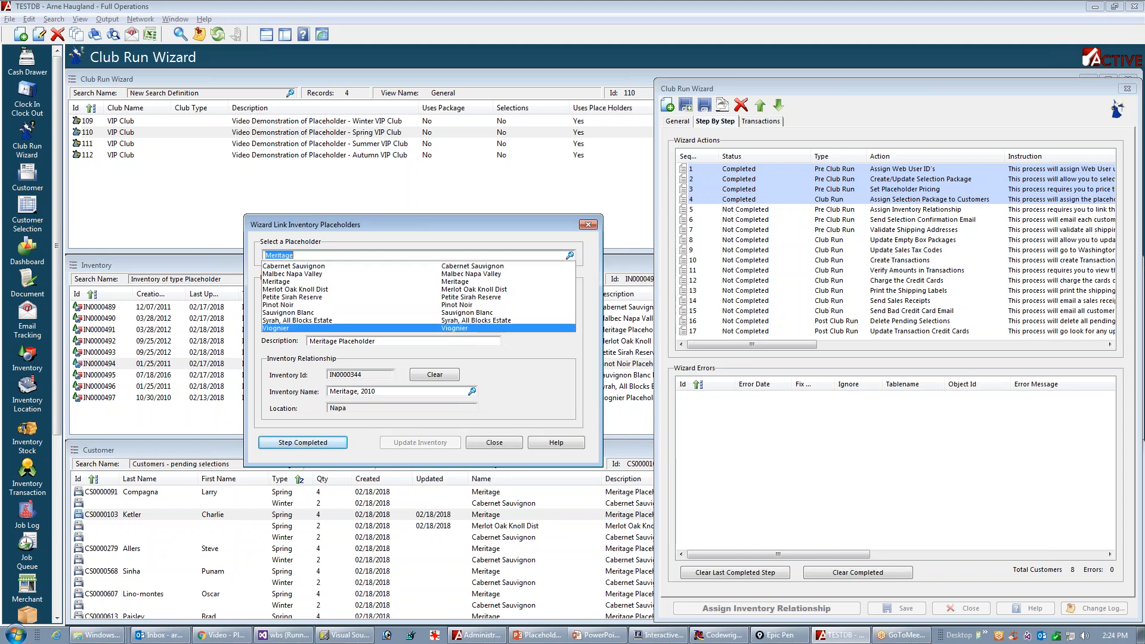
pyautogui.click(293, 291)
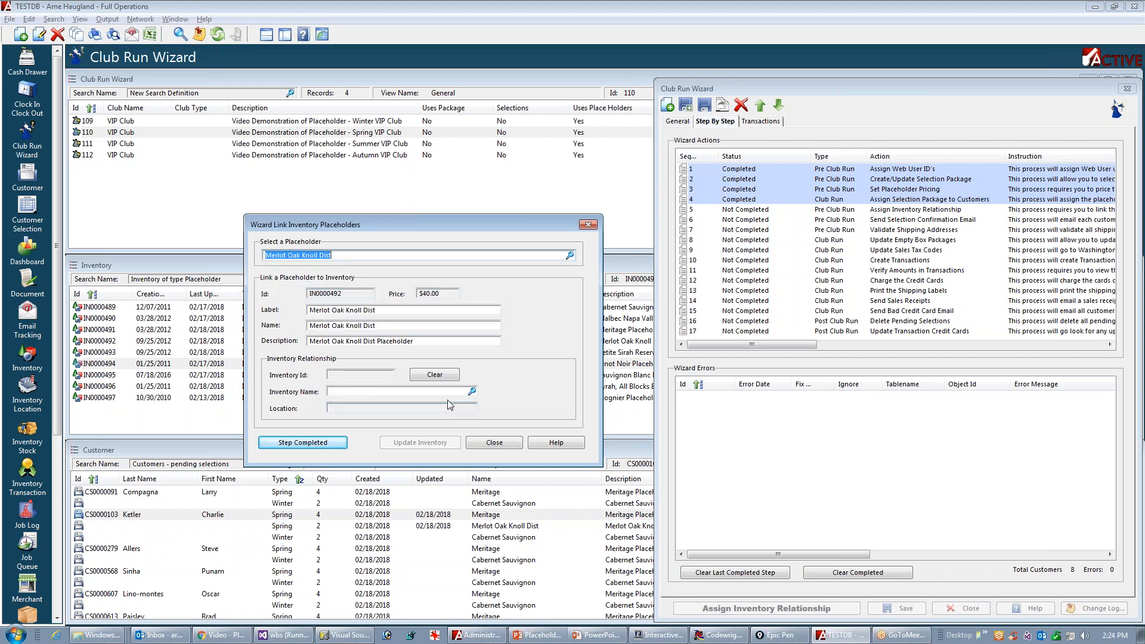
pyautogui.click(364, 392)
pyautogui.write('m')
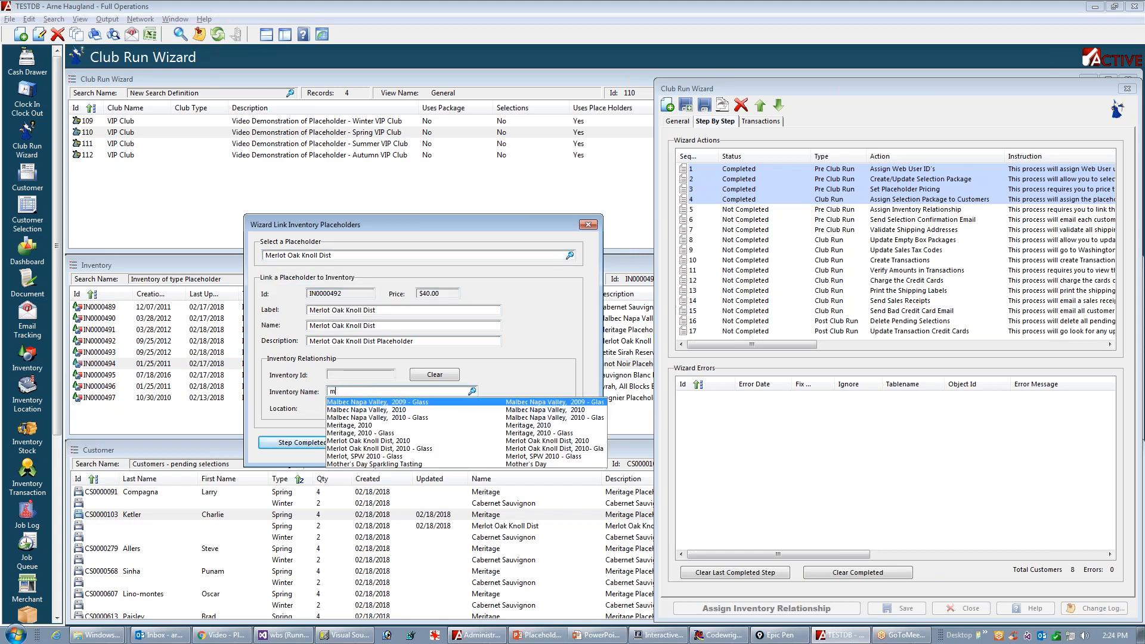
pyautogui.click(364, 441)
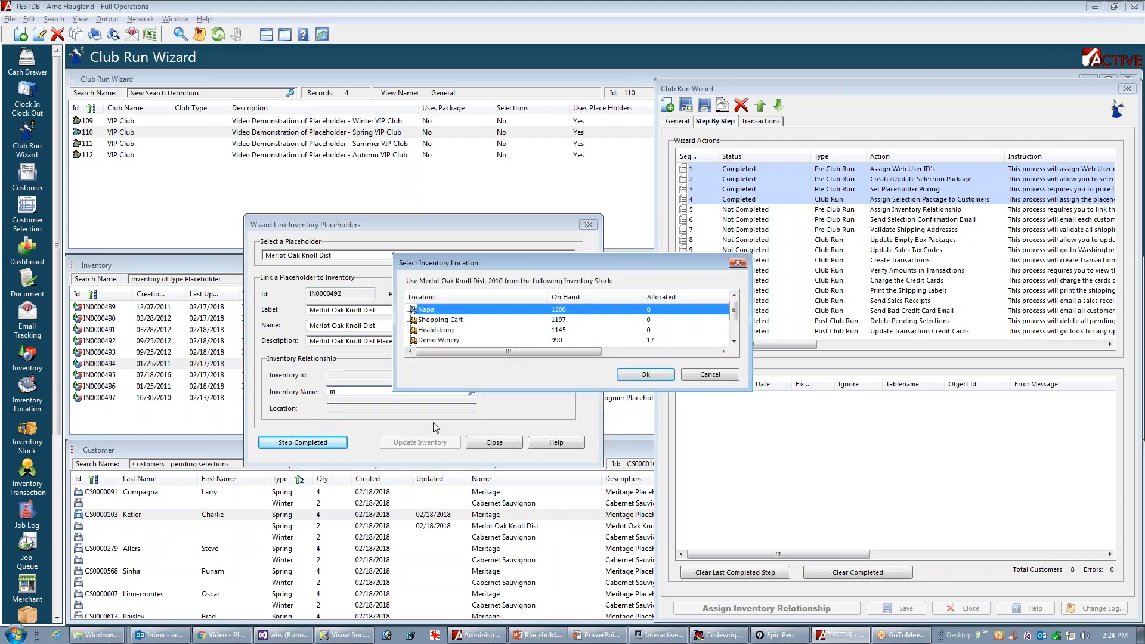
pyautogui.click(650, 373)
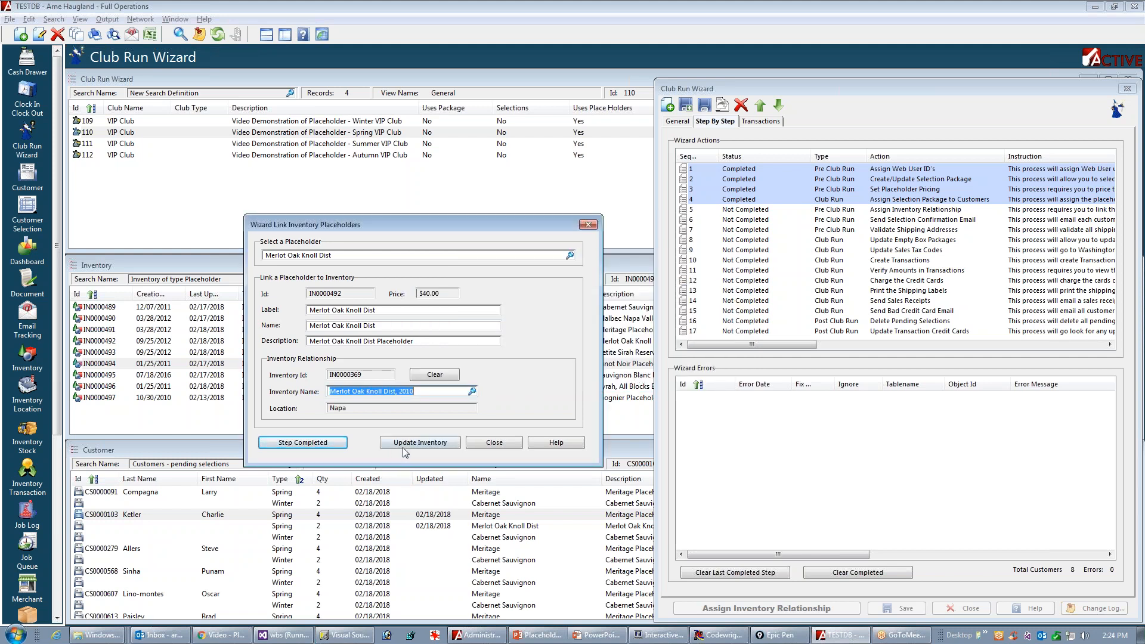
pyautogui.click(415, 443)
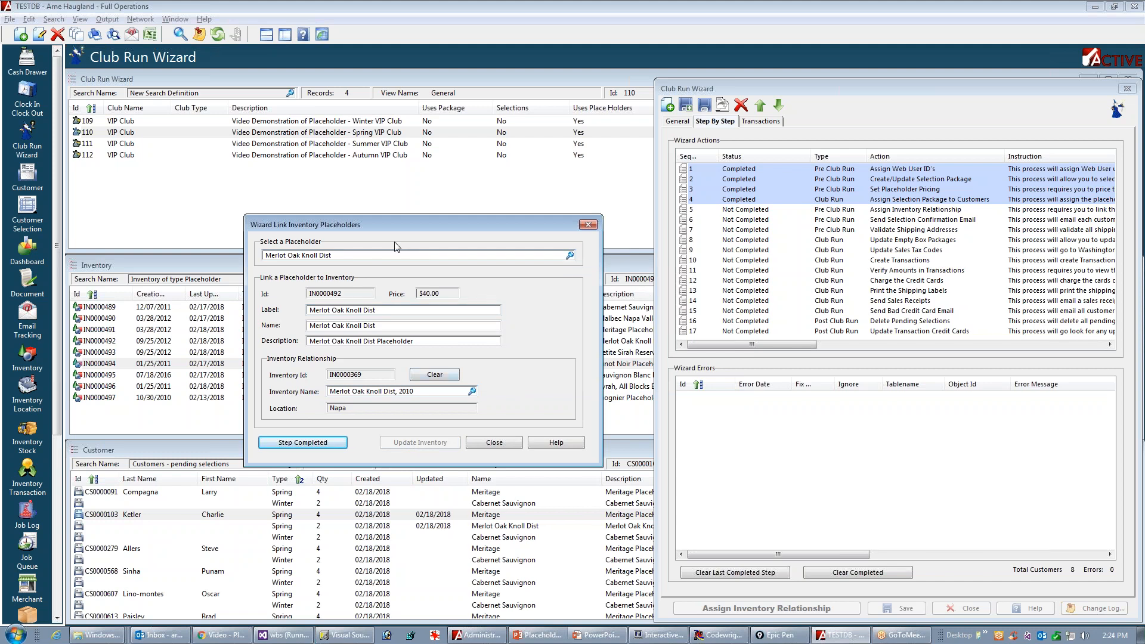
# - Link the Syrah, All Blocks Estate placeholder to Syrah, All Blocks Estate, 2015 at the Napa location and update the inventory
pyautogui.click(355, 256)
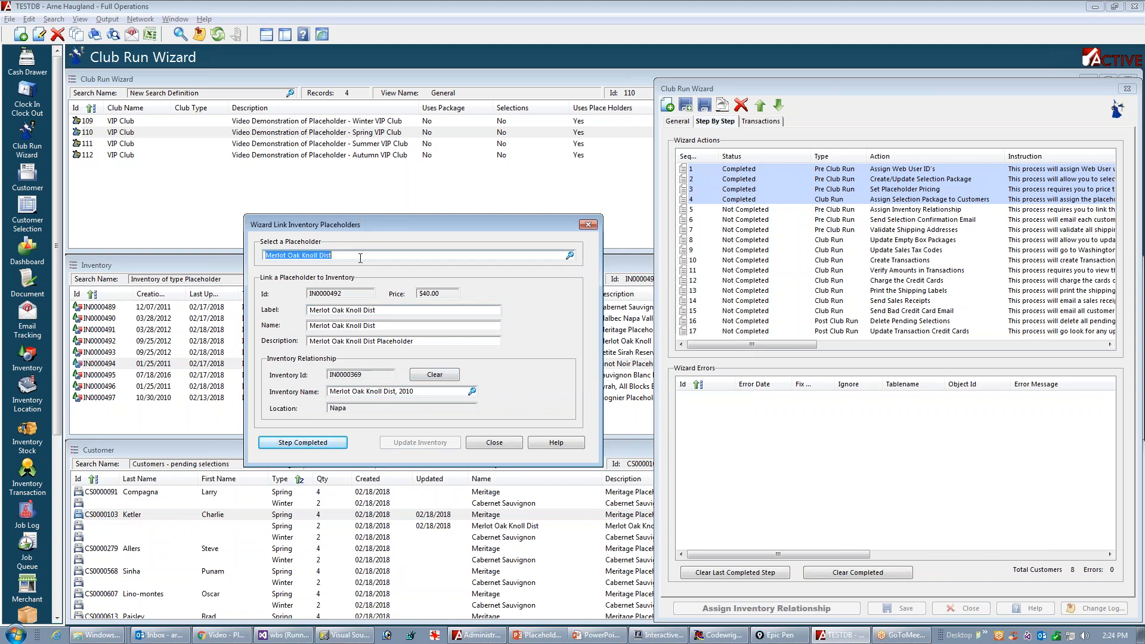
pyautogui.write('s')
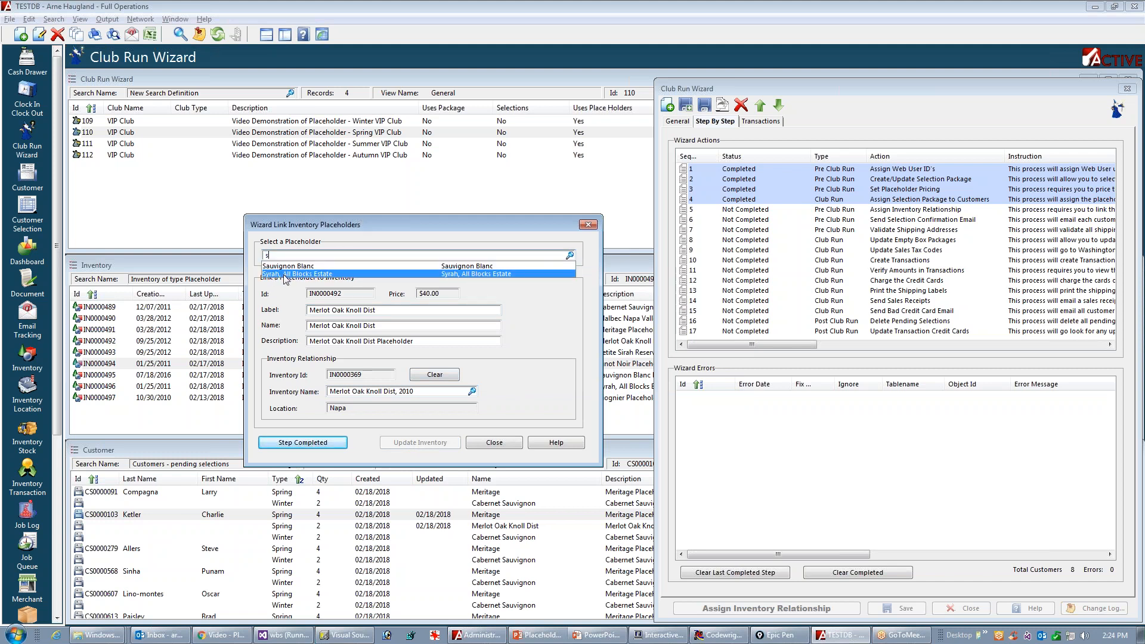
pyautogui.click(285, 274)
pyautogui.click(393, 391)
pyautogui.write('s')
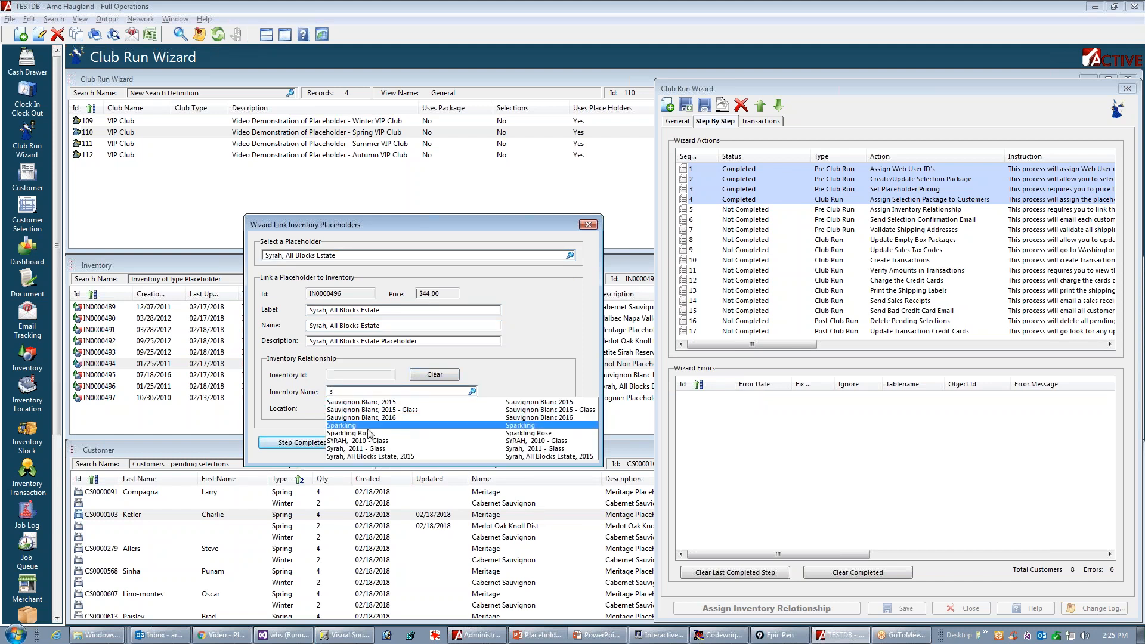
pyautogui.click(383, 457)
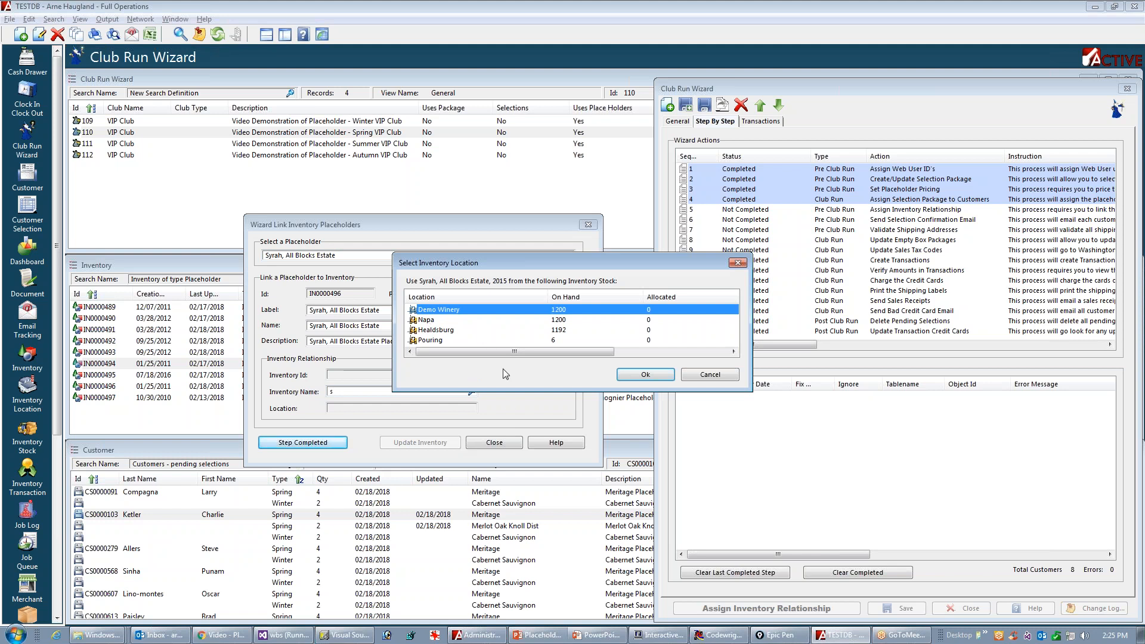
pyautogui.click(428, 321)
pyautogui.click(643, 376)
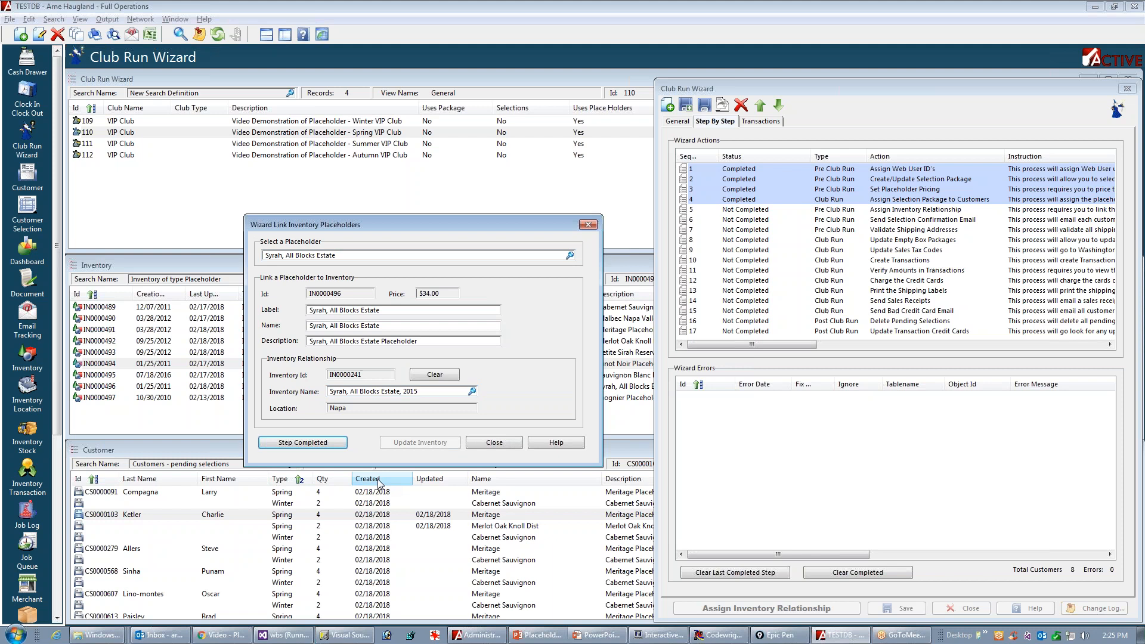
# - Mark the Assign Inventory Relationship step as completed and close the Spring VIP Club run
pyautogui.click(285, 443)
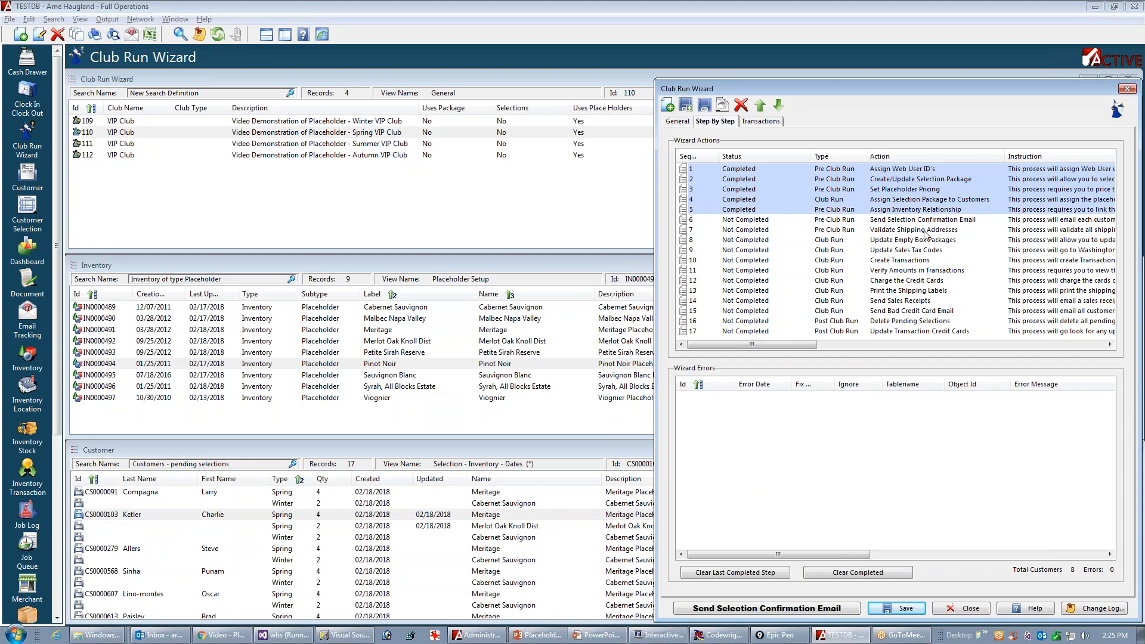
pyautogui.click(952, 614)
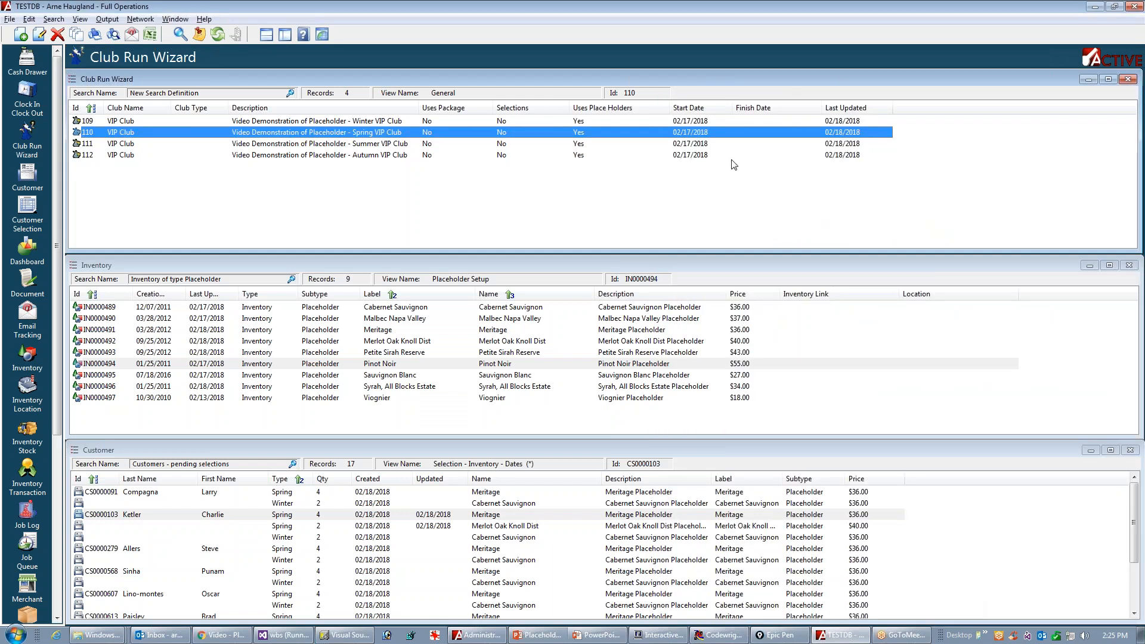
# - Refresh the placeholder inventory list and check the inventory links and locations of the Meritage, Merlot and Syrah placeholders
pyautogui.click(403, 264)
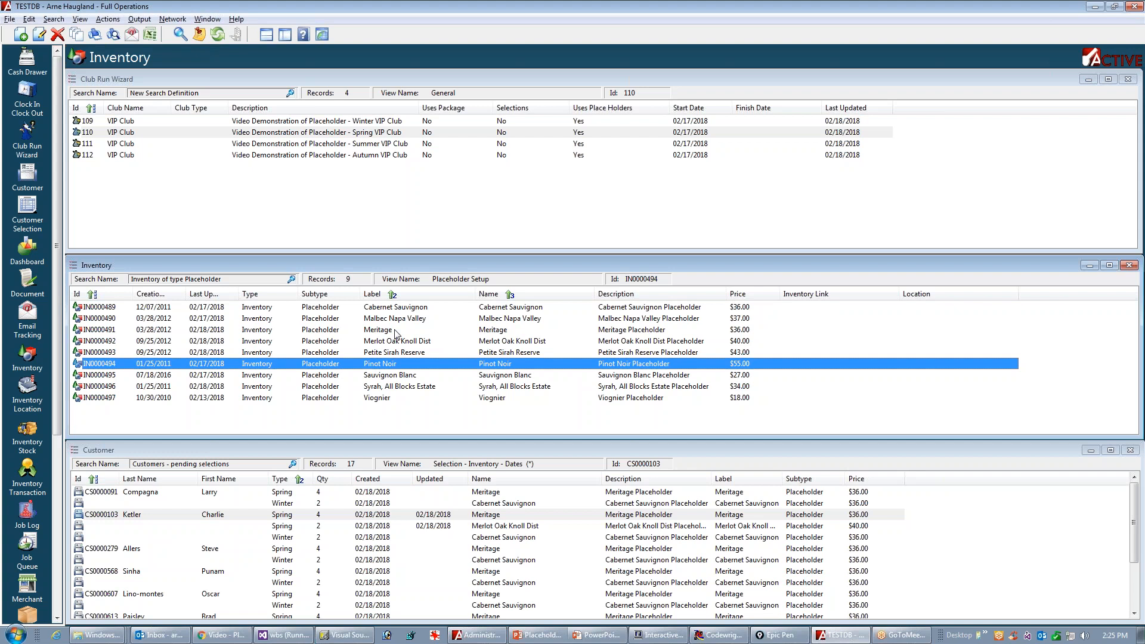
pyautogui.press('F5')
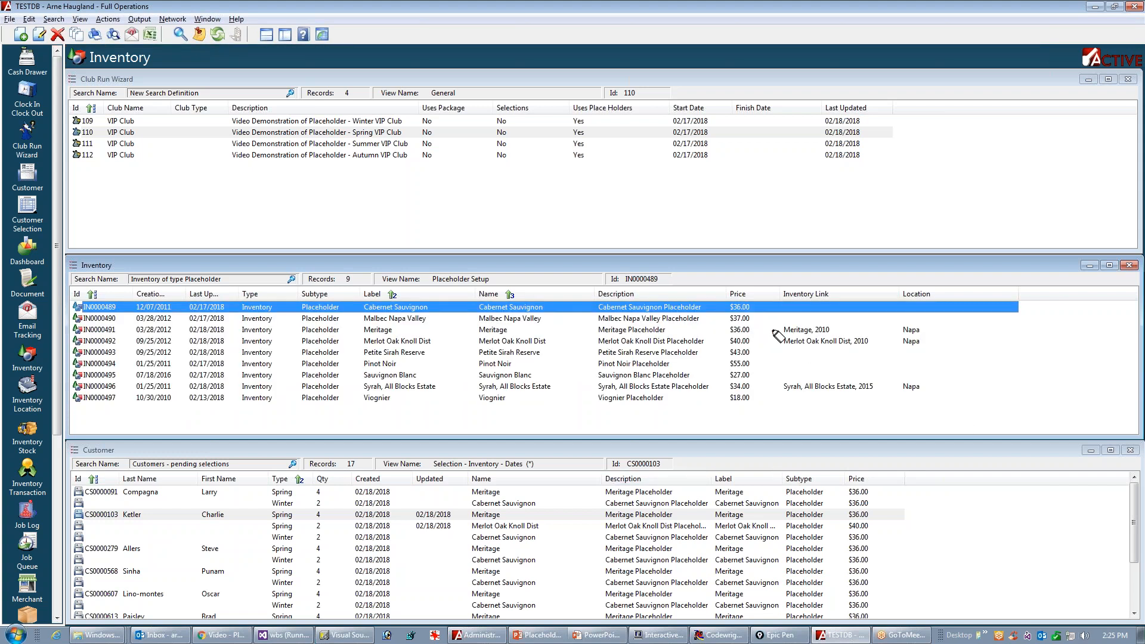
pyautogui.moveTo(774, 329); pyautogui.dragTo(931, 331)
pyautogui.moveTo(782, 341); pyautogui.dragTo(919, 341)
pyautogui.moveTo(783, 385); pyautogui.dragTo(934, 386)
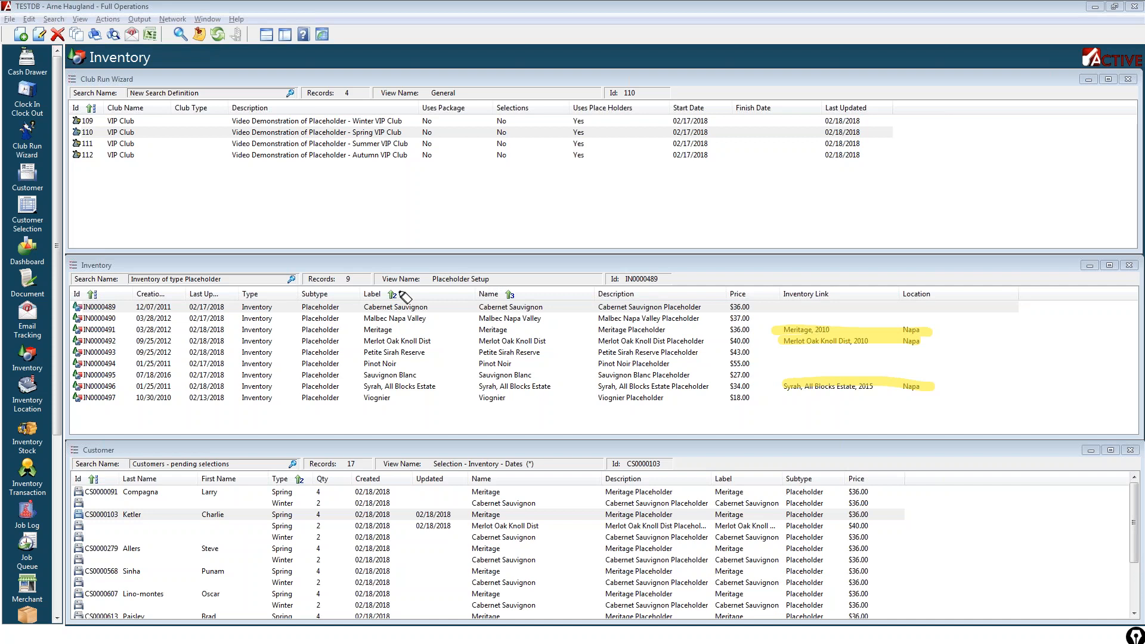
pyautogui.press('Escape')
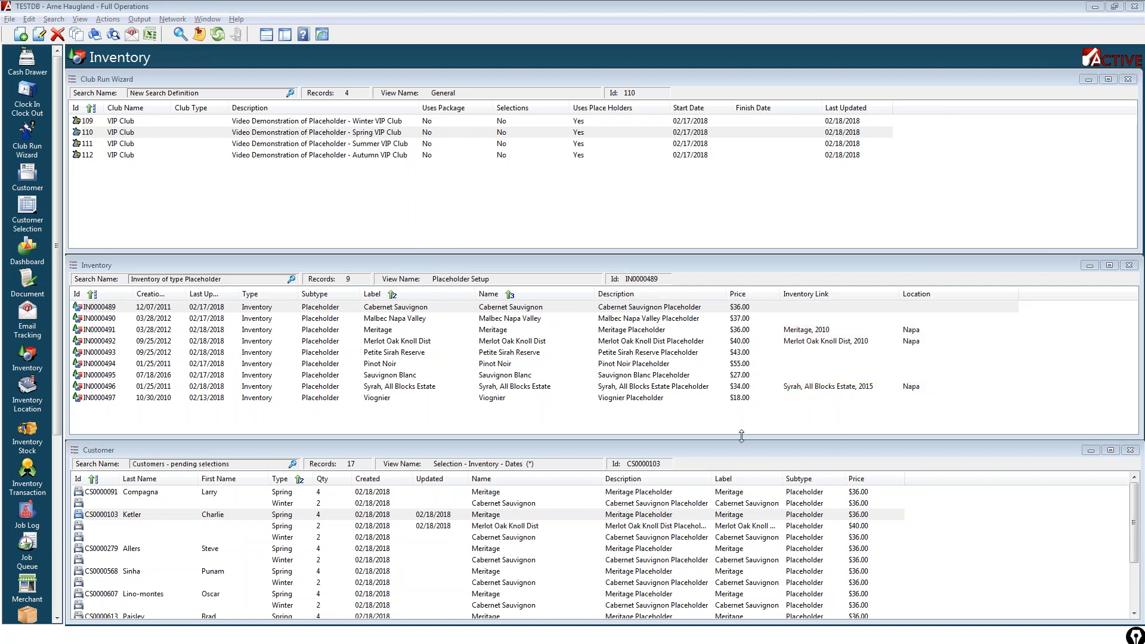
# - Switch to the PowerPoint slide show and advance to Step 6 - Send Selection Confirmation Email
pyautogui.hotkey('alt', 'Tab')
pyautogui.hotkey('alt', 'Tab')
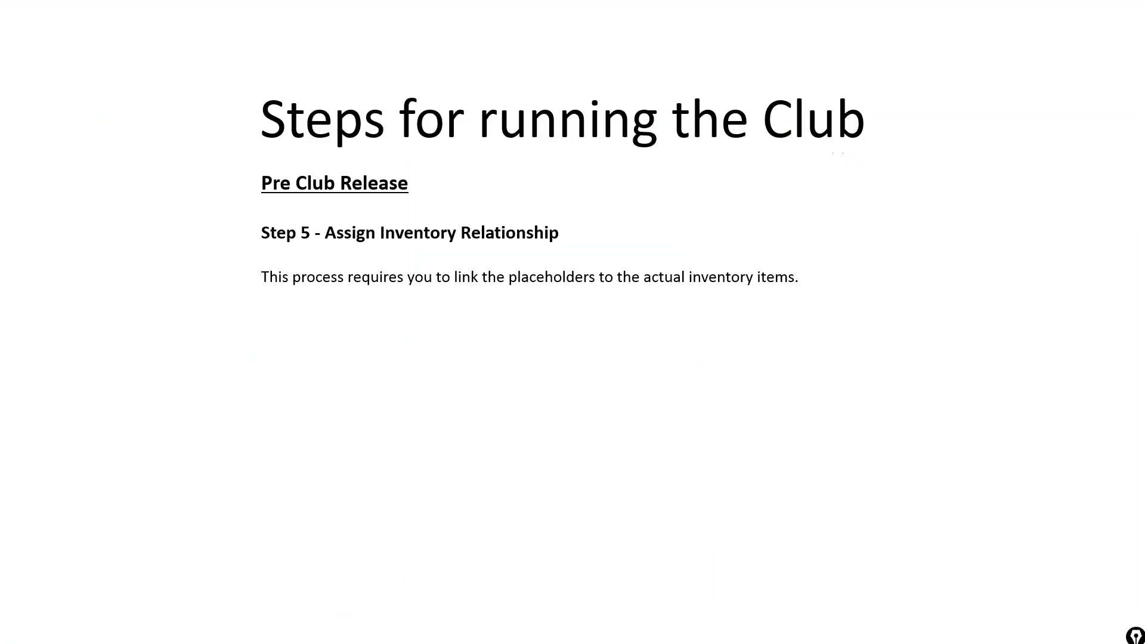
pyautogui.press('Right')
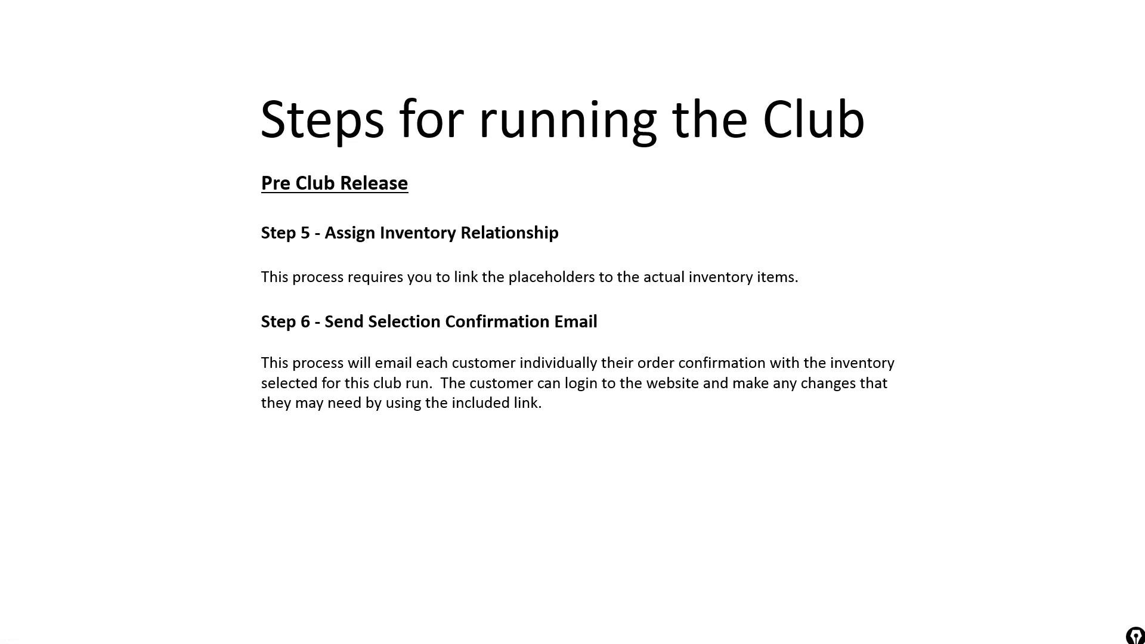
# - Switch to the TESTDB club software, start Send Selection Confirmation Email for the Spring VIP Club run and preview the shipment and pickup templates
pyautogui.hotkey('alt', 'Tab')
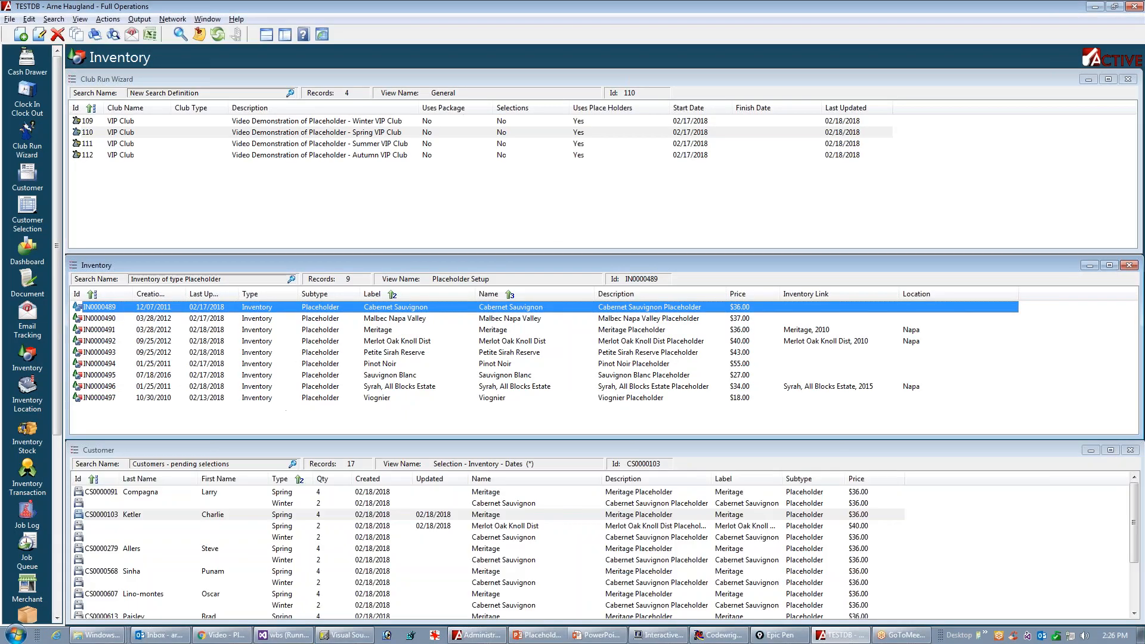
pyautogui.doubleClick(381, 136)
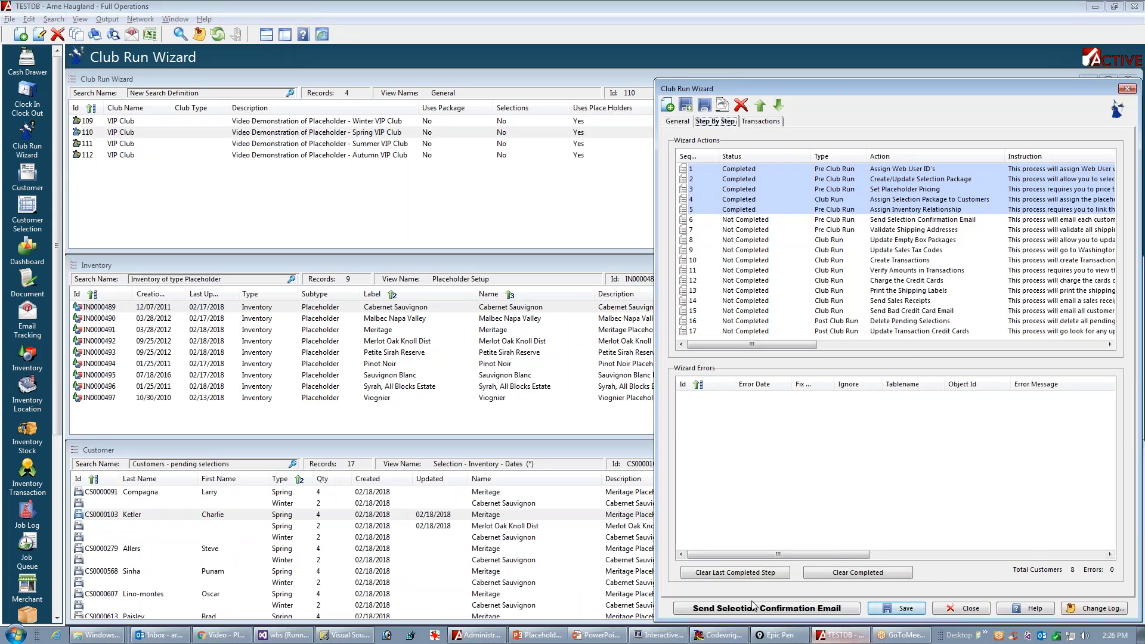
pyautogui.click(758, 610)
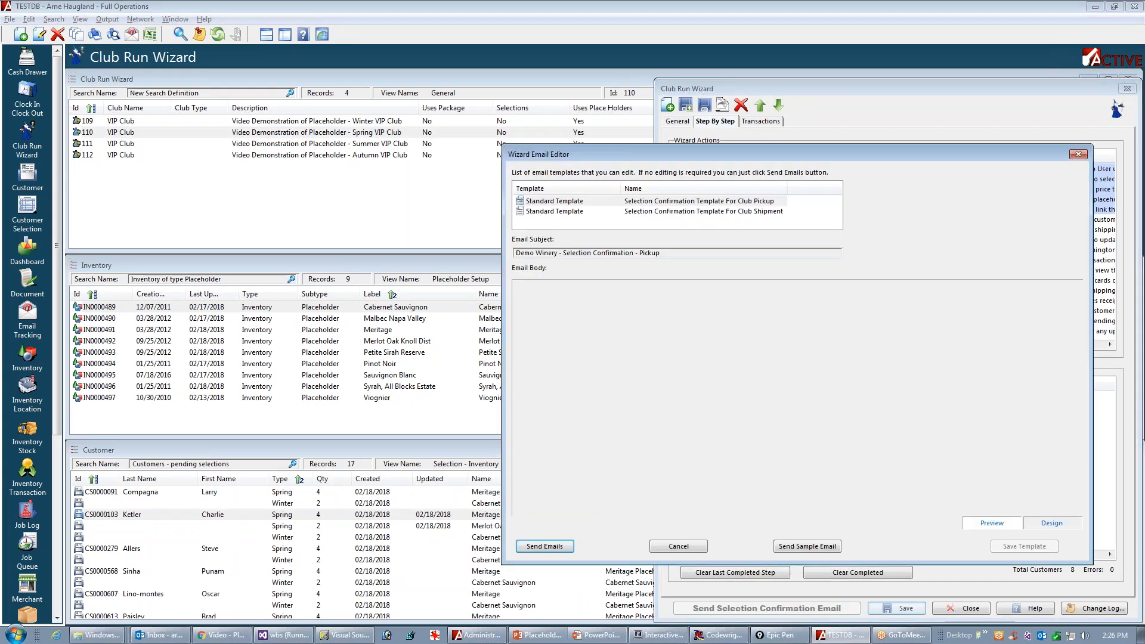
pyautogui.click(615, 209)
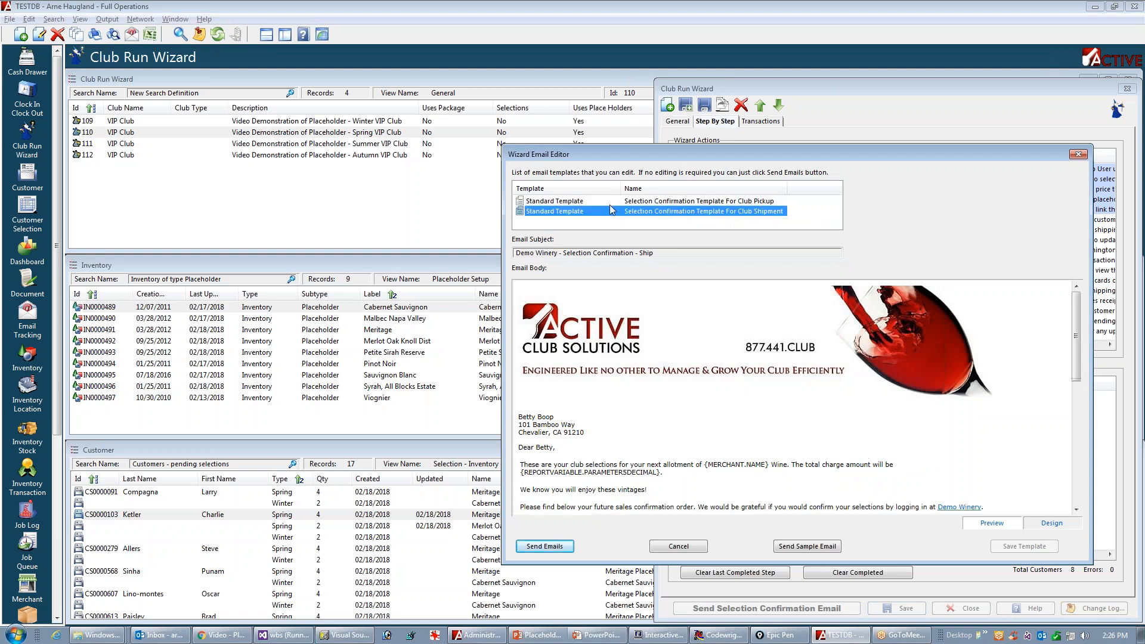
pyautogui.click(609, 202)
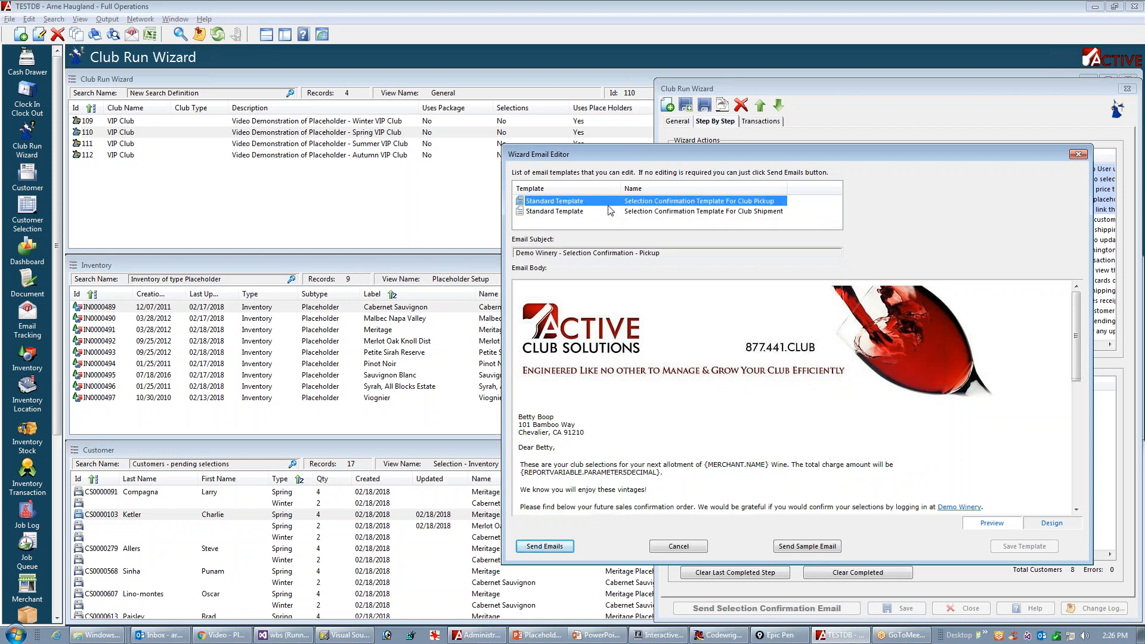
# - Compare the pickup and shipment selection confirmation templates and send a sample email from the Selection Confirmation Template For Club Shipment
pyautogui.click(686, 215)
pyautogui.click(718, 205)
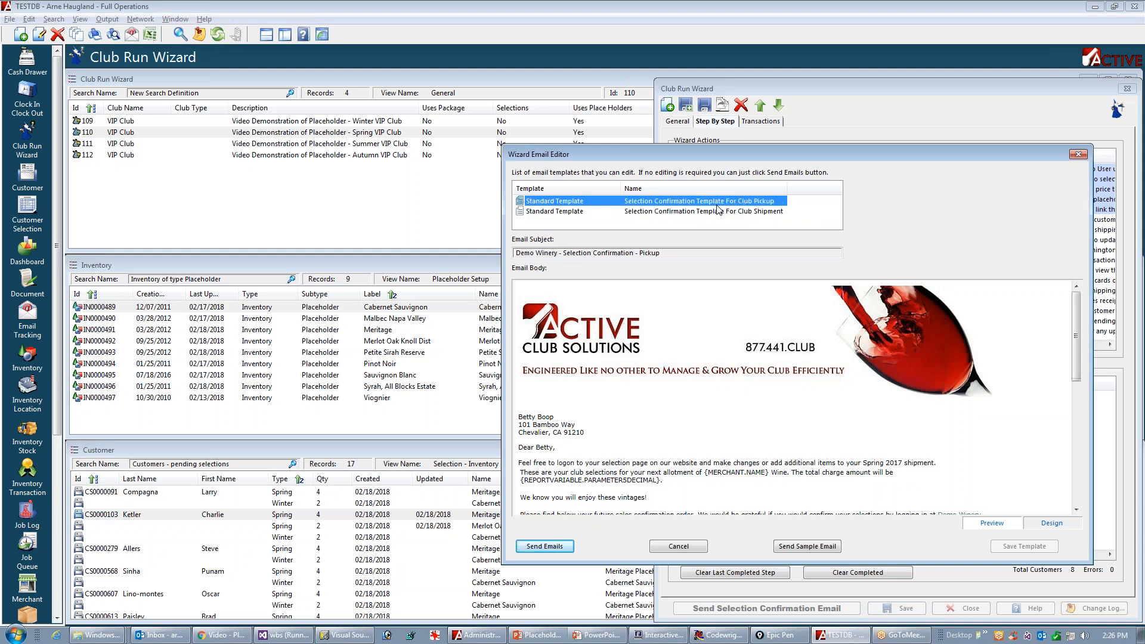
pyautogui.moveTo(1076, 345)
pyautogui.mouseDown()
pyautogui.moveTo(1067, 479)
pyautogui.moveTo(1085, 442)
pyautogui.moveTo(1090, 365)
pyautogui.mouseUp()
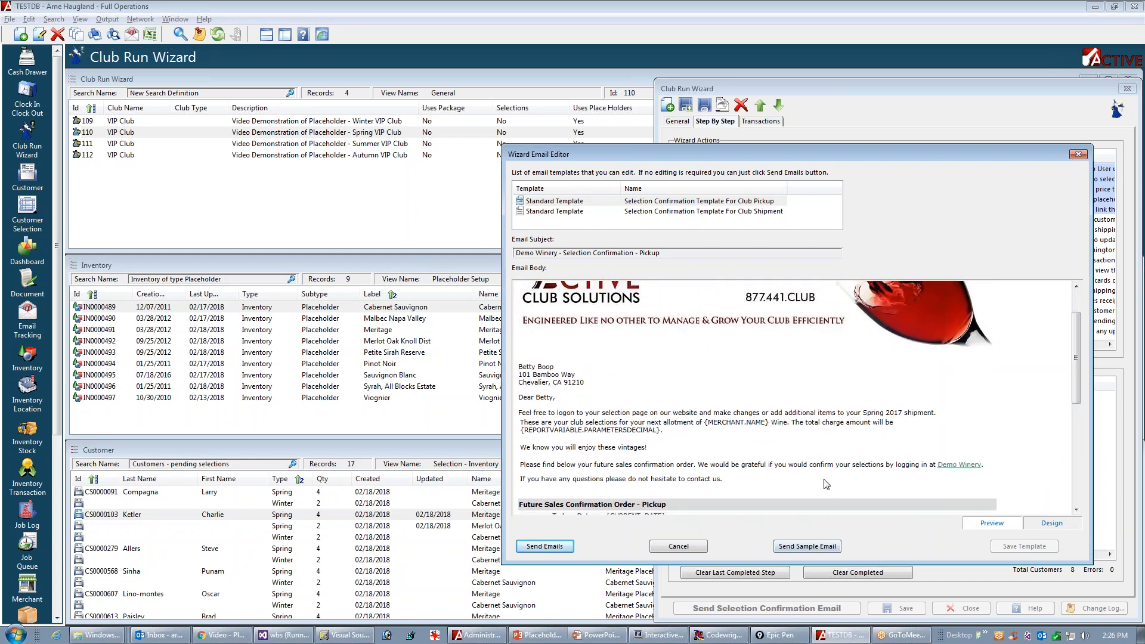
pyautogui.click(691, 212)
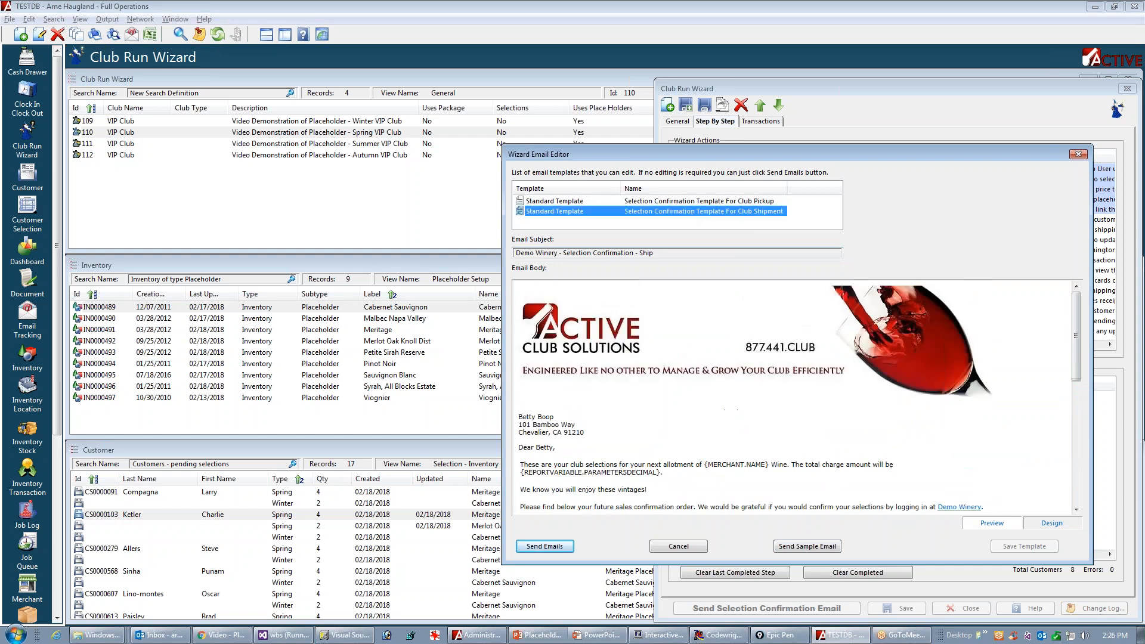
pyautogui.click(803, 547)
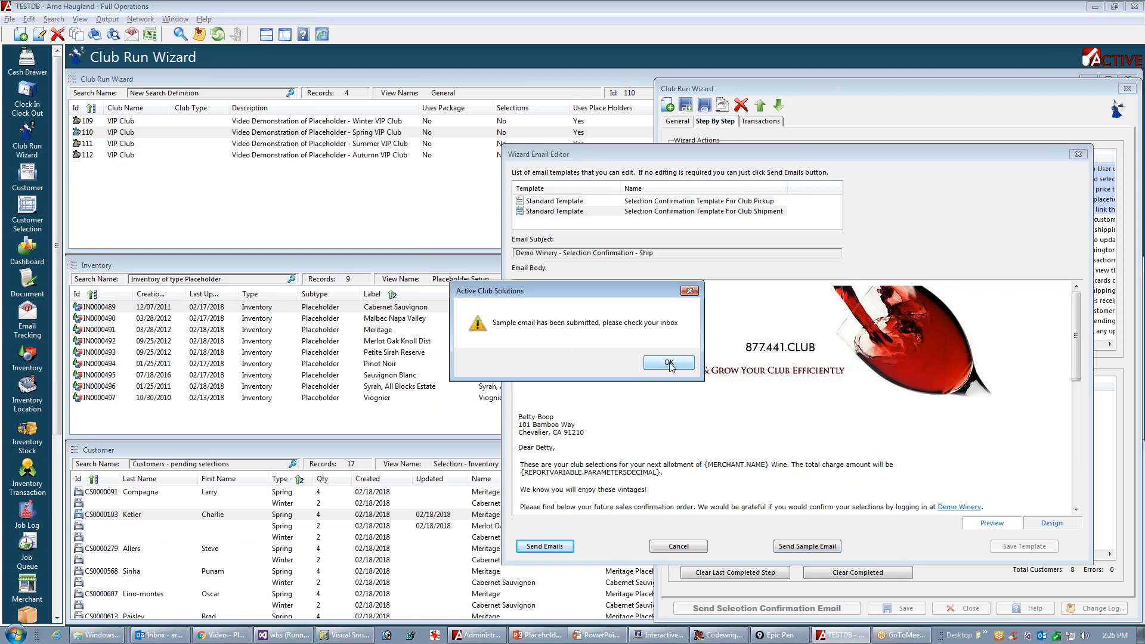
pyautogui.click(671, 365)
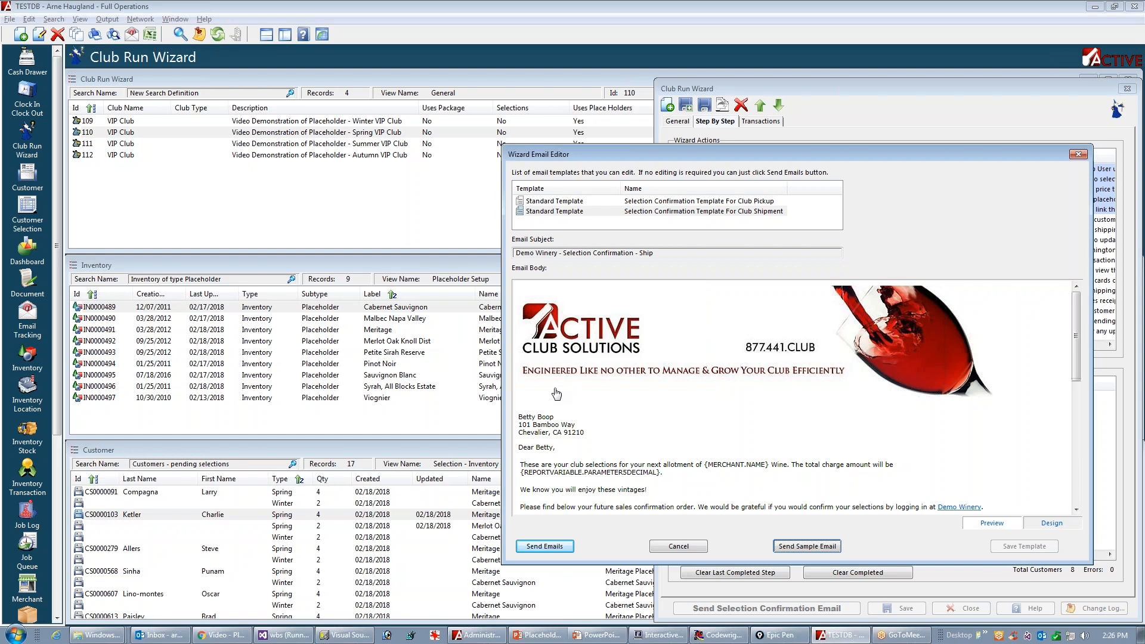
pyautogui.click(714, 203)
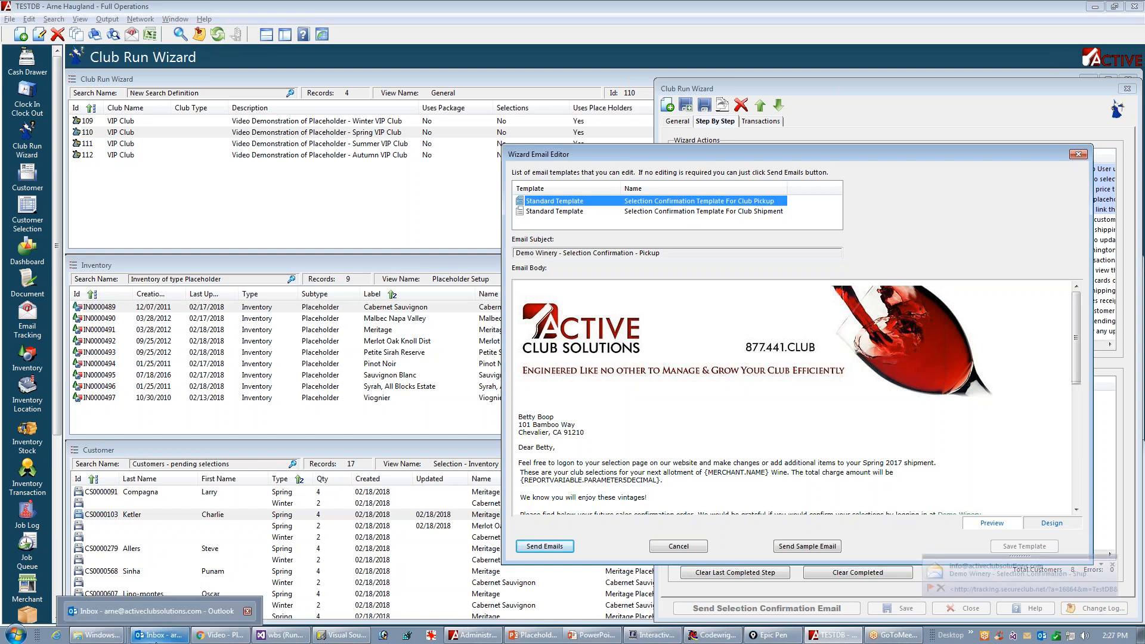
# - Switch to Outlook, open the shipment selection confirmation sample, review its order lines and shipping charge, and close the message
pyautogui.click(170, 638)
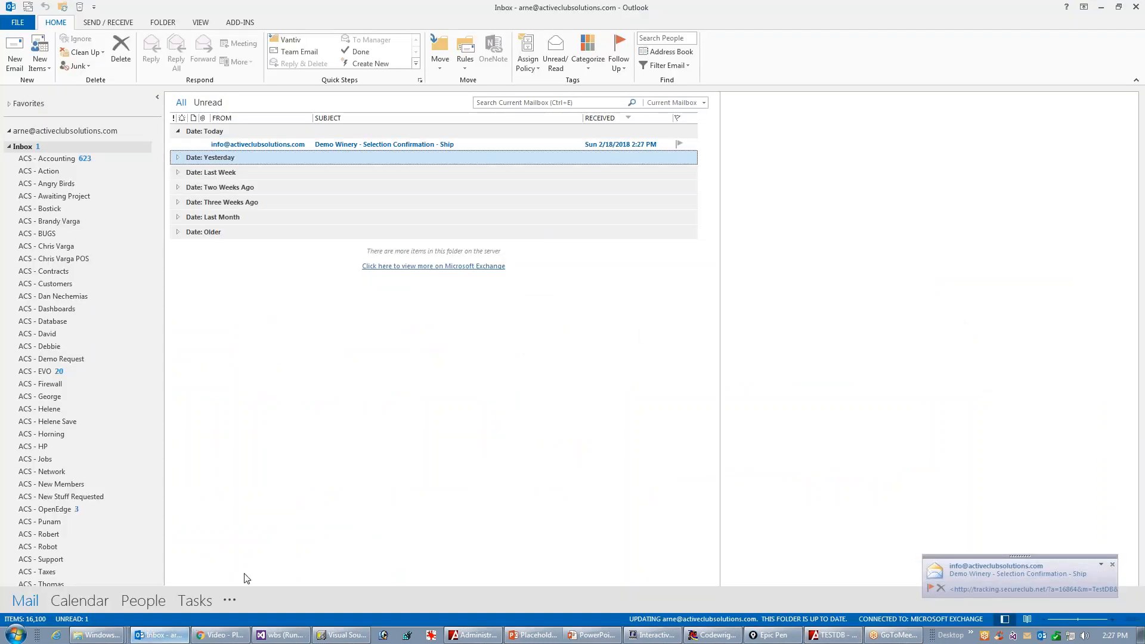
pyautogui.doubleClick(380, 146)
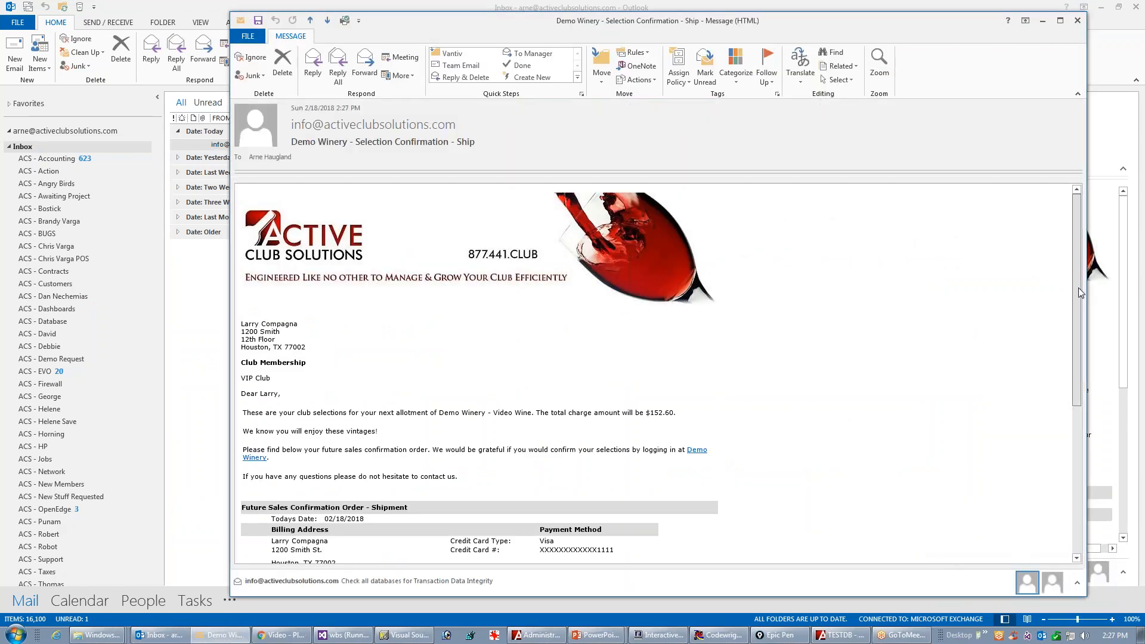
pyautogui.scroll(-8, 1017, 429)
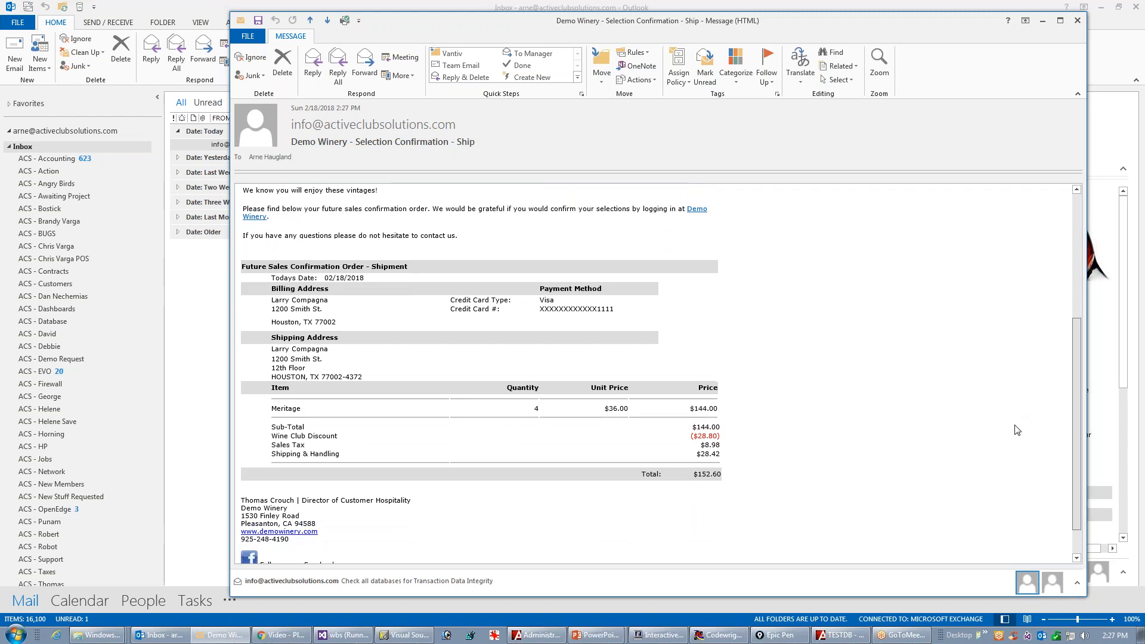
pyautogui.scroll(-1, 1017, 430)
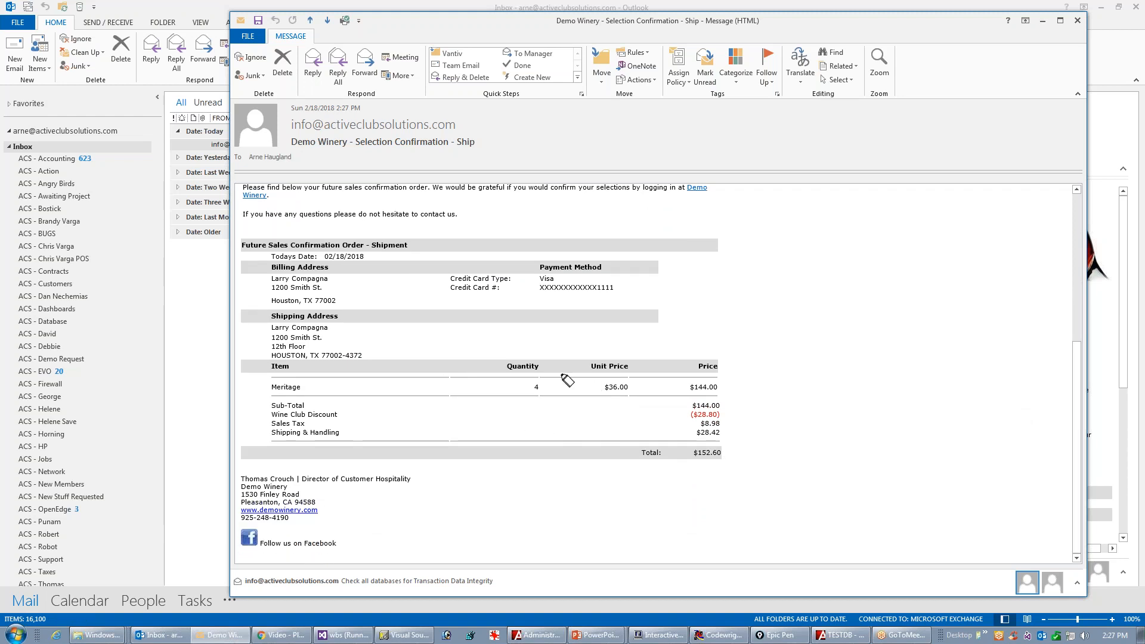
pyautogui.moveTo(683, 433); pyautogui.dragTo(739, 433)
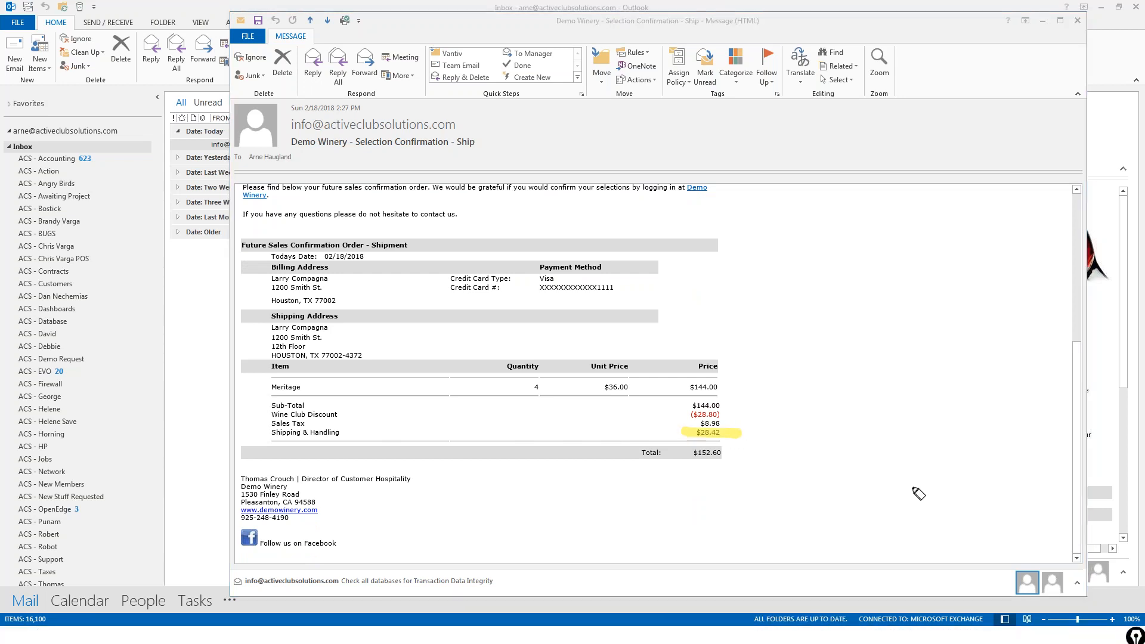
pyautogui.press('Escape')
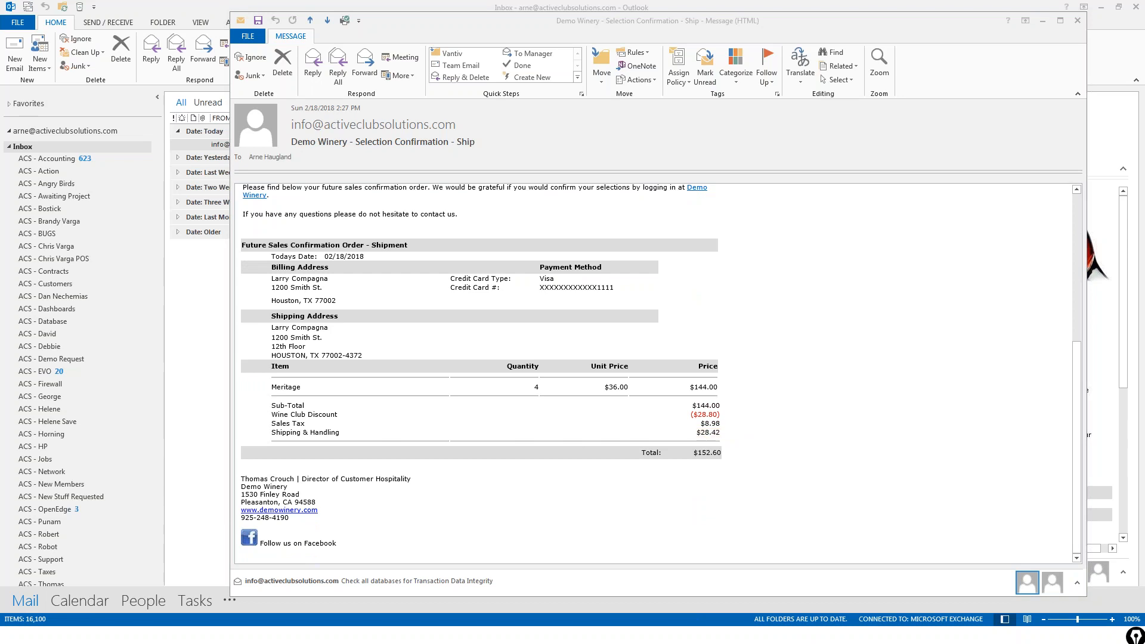
pyautogui.click(1078, 21)
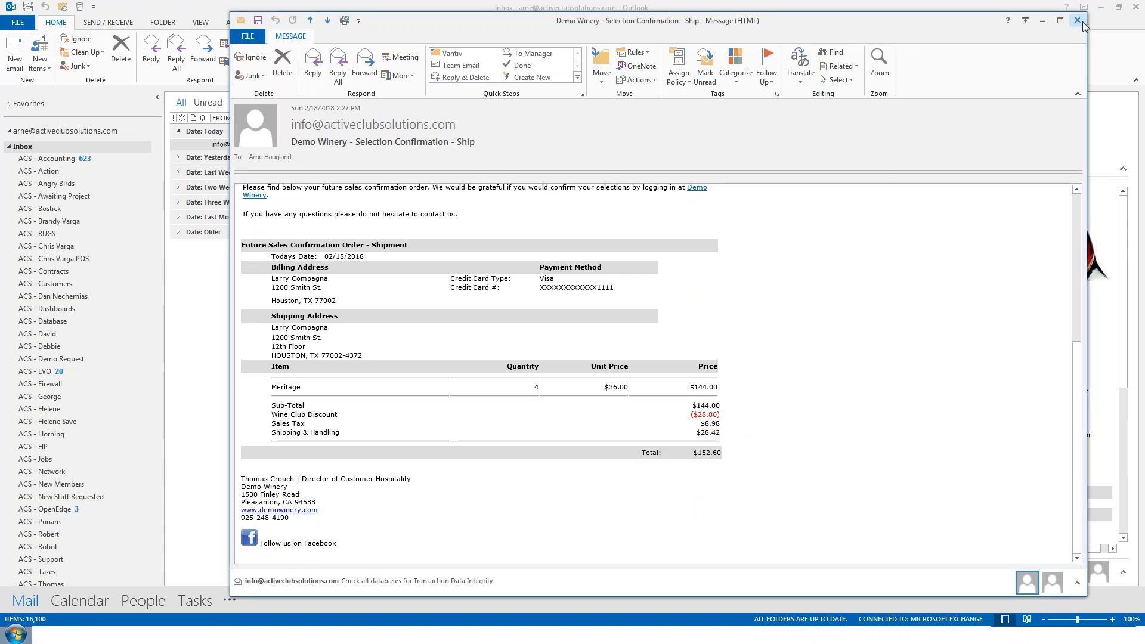
# - Switch back to the TESTDB club software and send the selection confirmation emails for the Spring VIP Club run
pyautogui.hotkey('alt', 'Tab')
pyautogui.hotkey('alt', 'Tab')
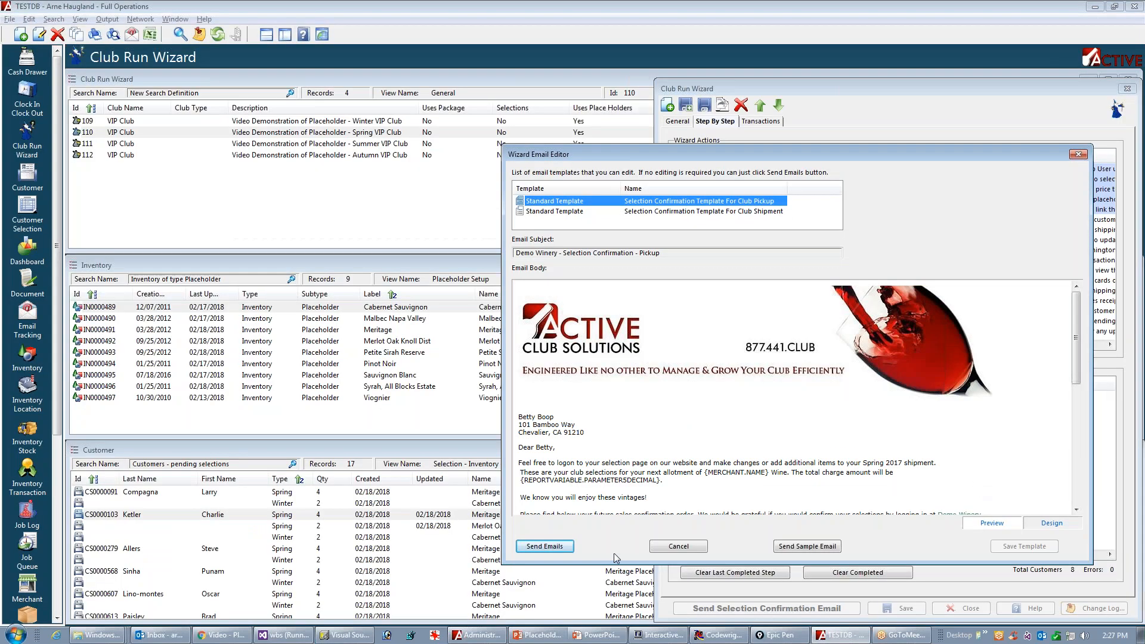
pyautogui.click(544, 546)
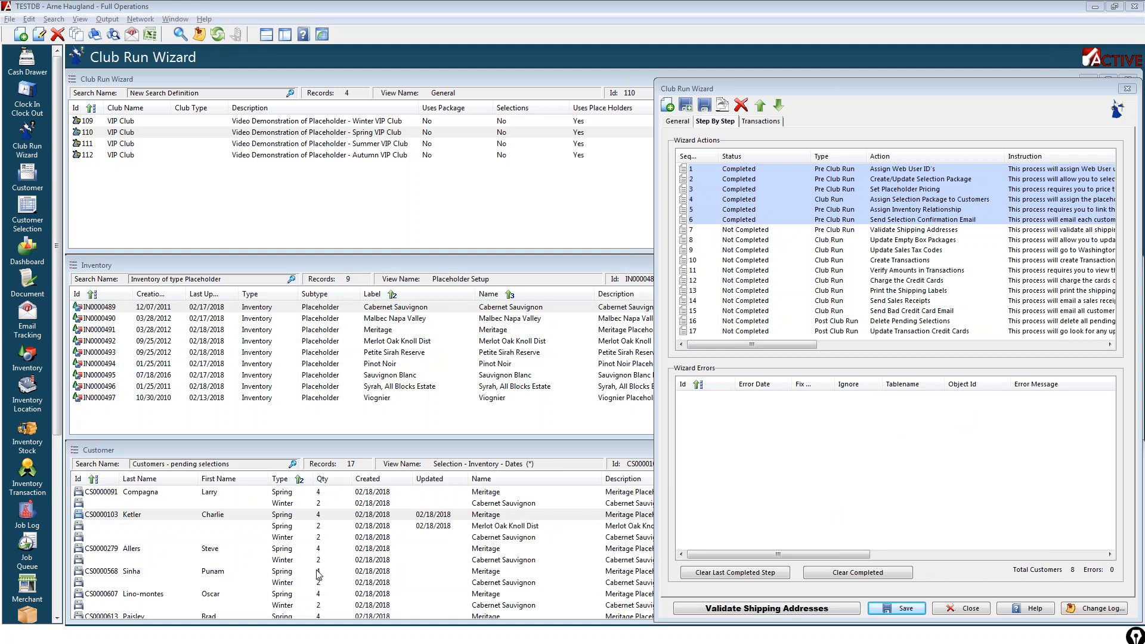
# - Switch to Outlook, open the pickup selection confirmation email, review its order and check its link to the club selection page
pyautogui.hotkey('alt', 'Tab')
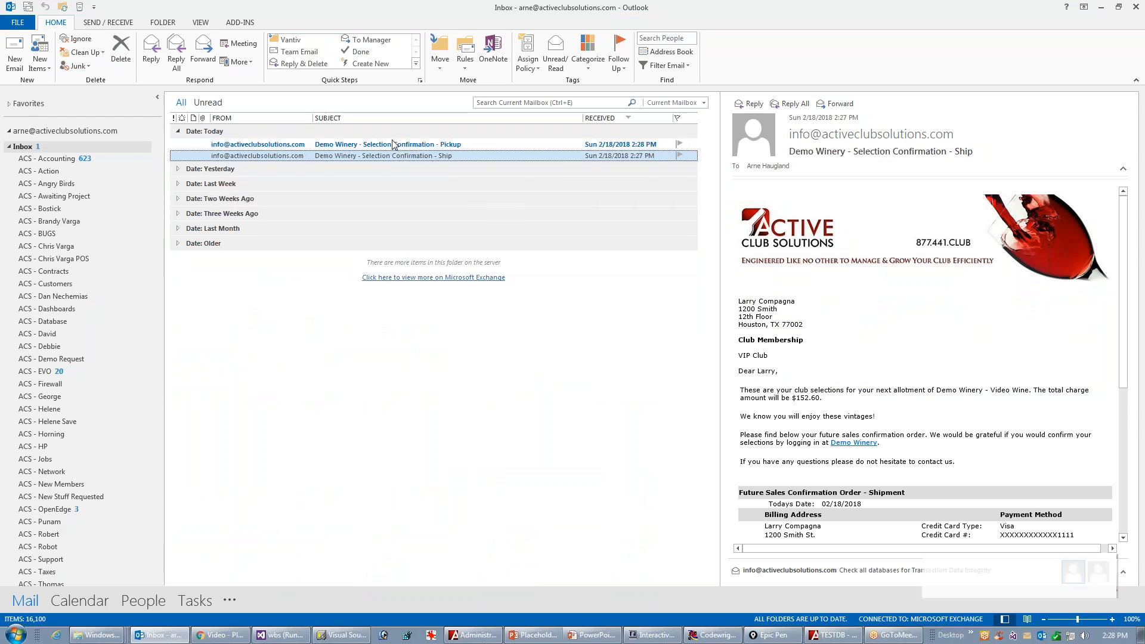
pyautogui.doubleClick(384, 149)
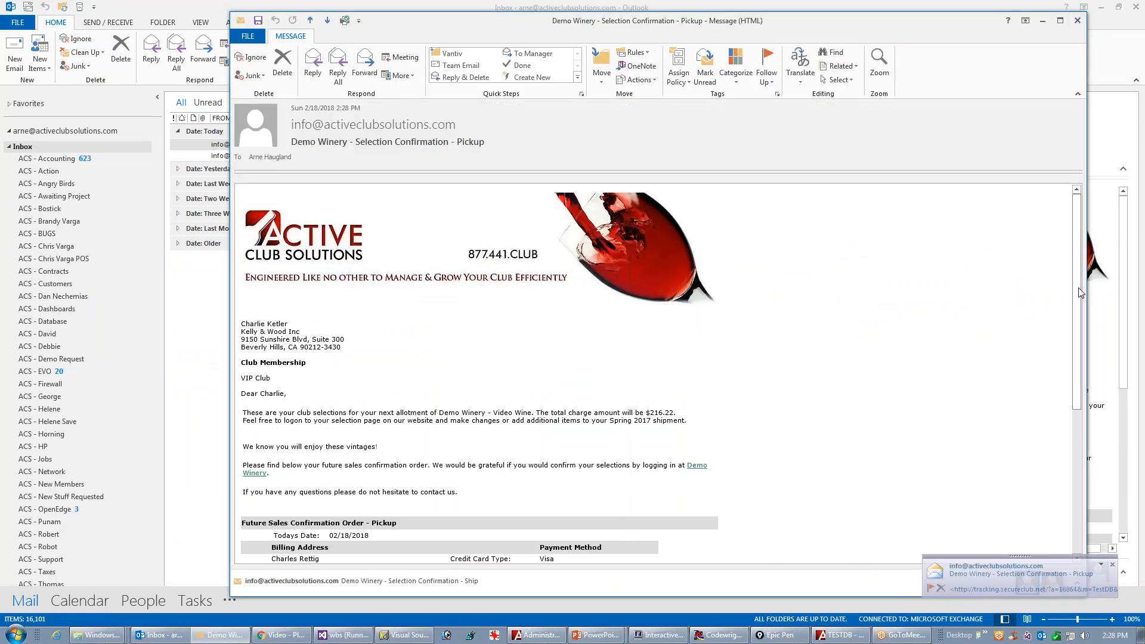
pyautogui.moveTo(1076, 299); pyautogui.dragTo(1017, 444)
pyautogui.scroll(3, 677, 287)
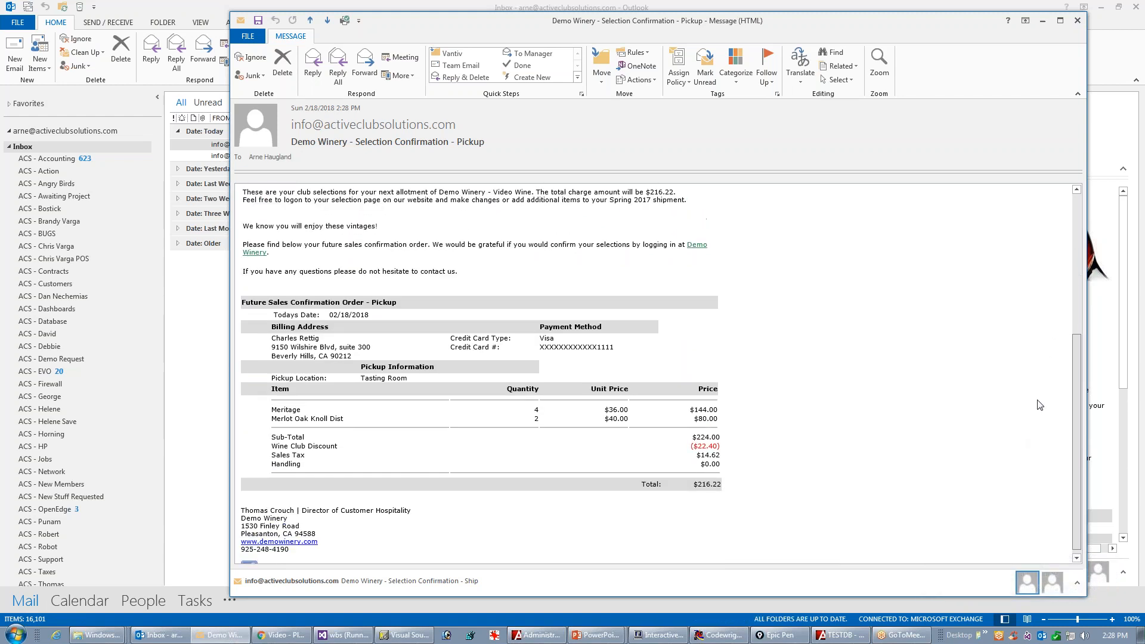
pyautogui.keyDown('ctrl'); pyautogui.click(703, 293); pyautogui.keyUp('ctrl')
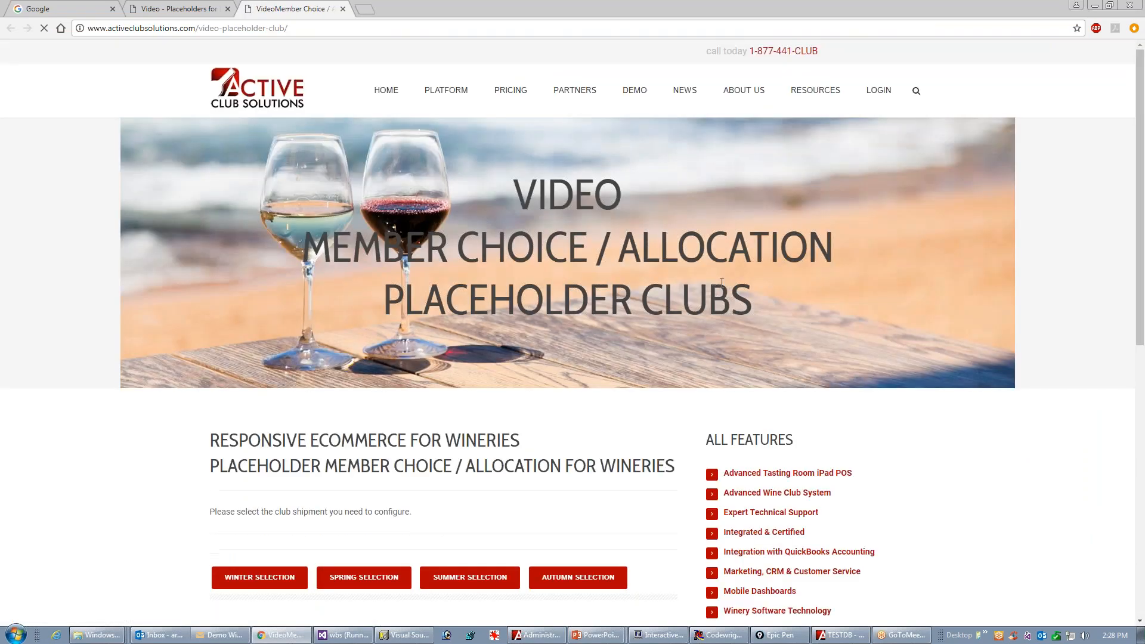
pyautogui.click(343, 10)
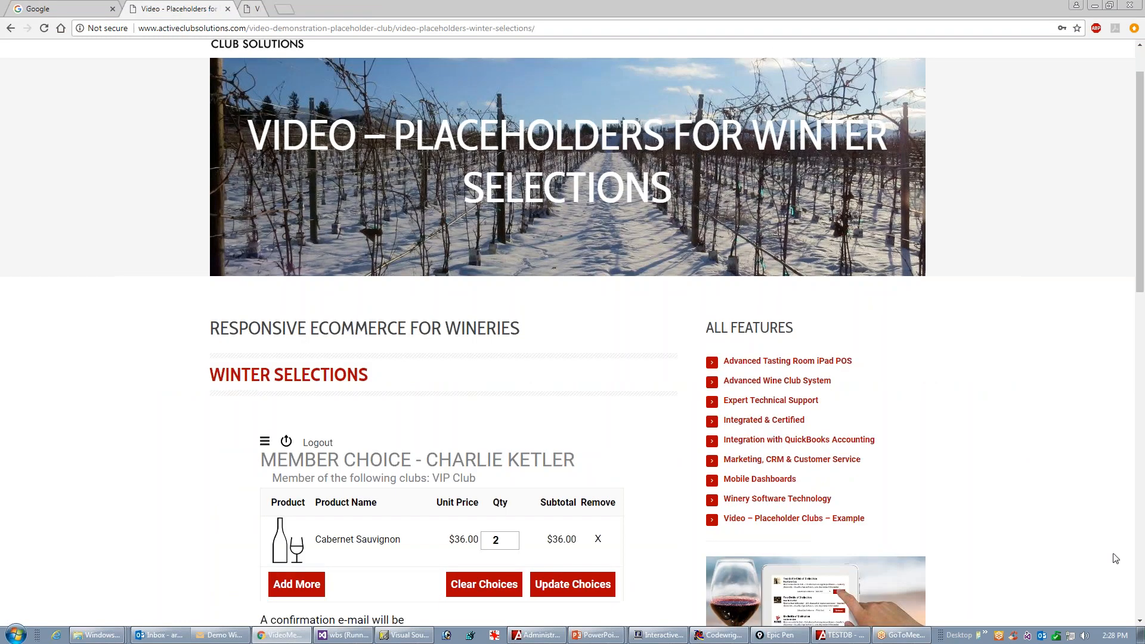
# - Switch to the PowerPoint slide show and advance to Step 7 - Validate Shipping Addresses
pyautogui.hotkey('alt', 'Tab')
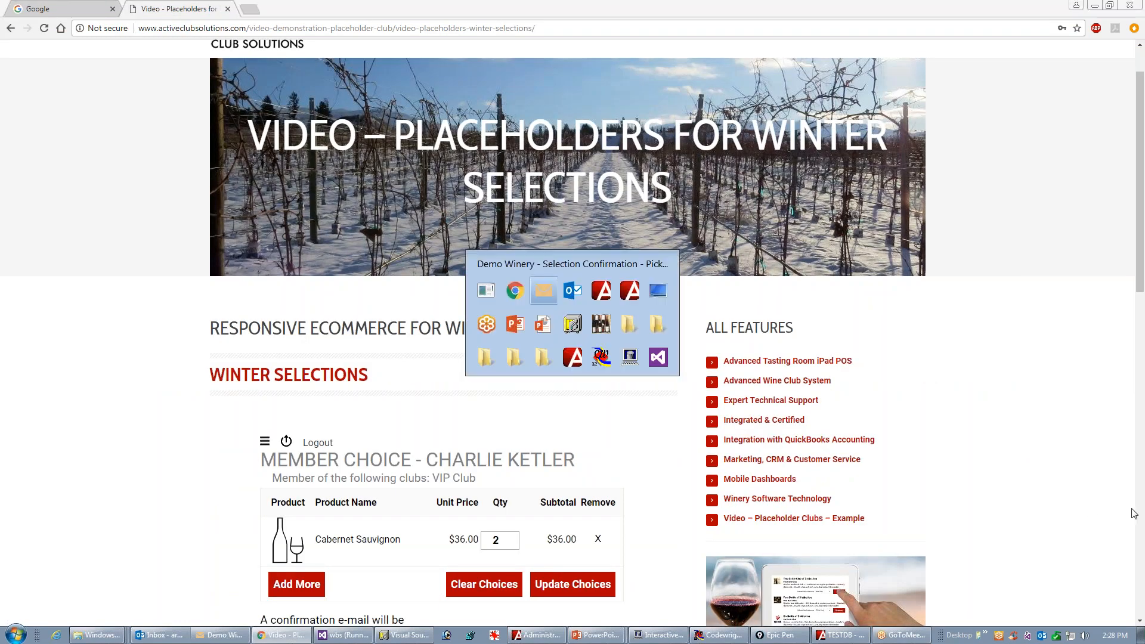
pyautogui.hotkey('alt', 'Tab')
pyautogui.hotkey('alt', 'Tab')
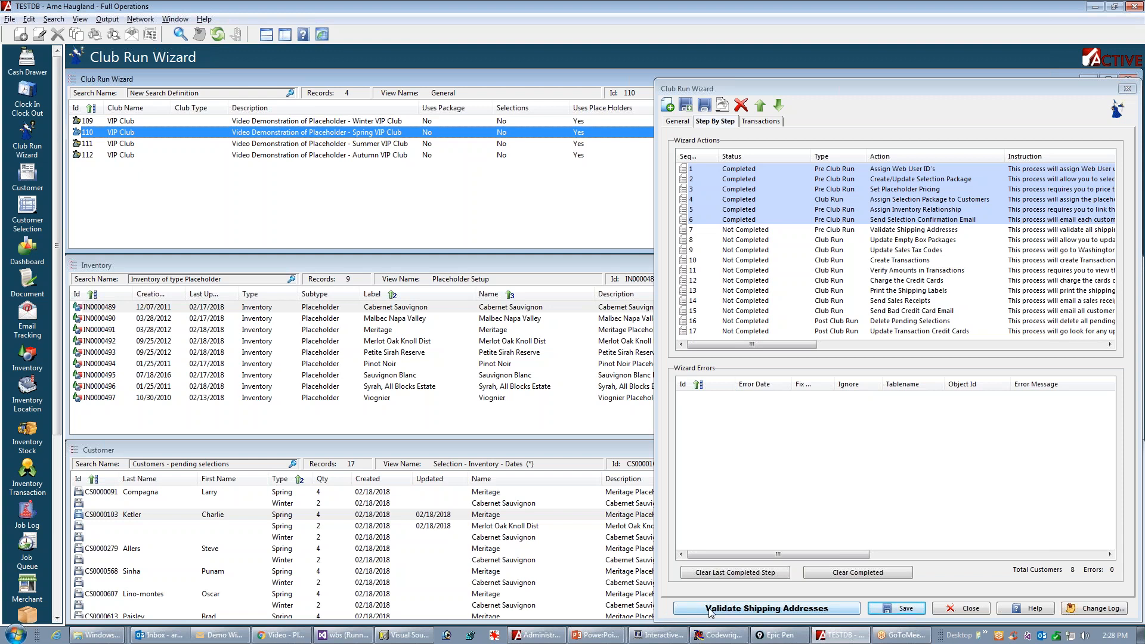
pyautogui.hotkey('alt', 'Tab')
pyautogui.hotkey('alt', 'Tab')
pyautogui.hotkey('alt', 'Tab')
pyautogui.hotkey('alt', 'Tab')
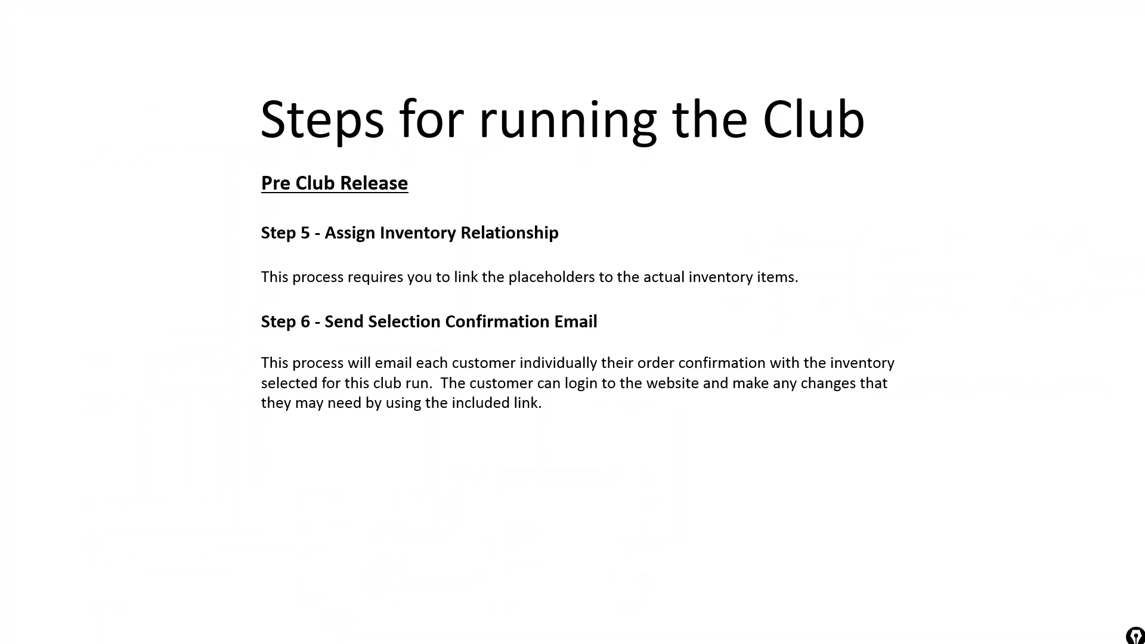
pyautogui.press('Right')
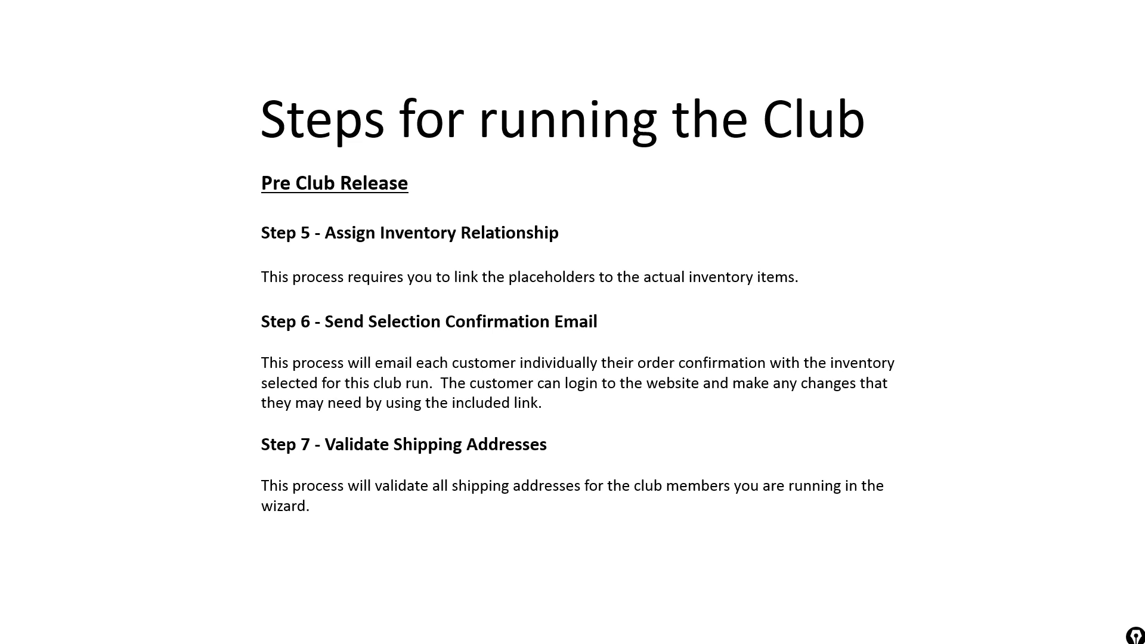
# - Switch to the TESTDB club software and run Validate Shipping Addresses for the Spring VIP Club run
pyautogui.hotkey('alt', 'Tab')
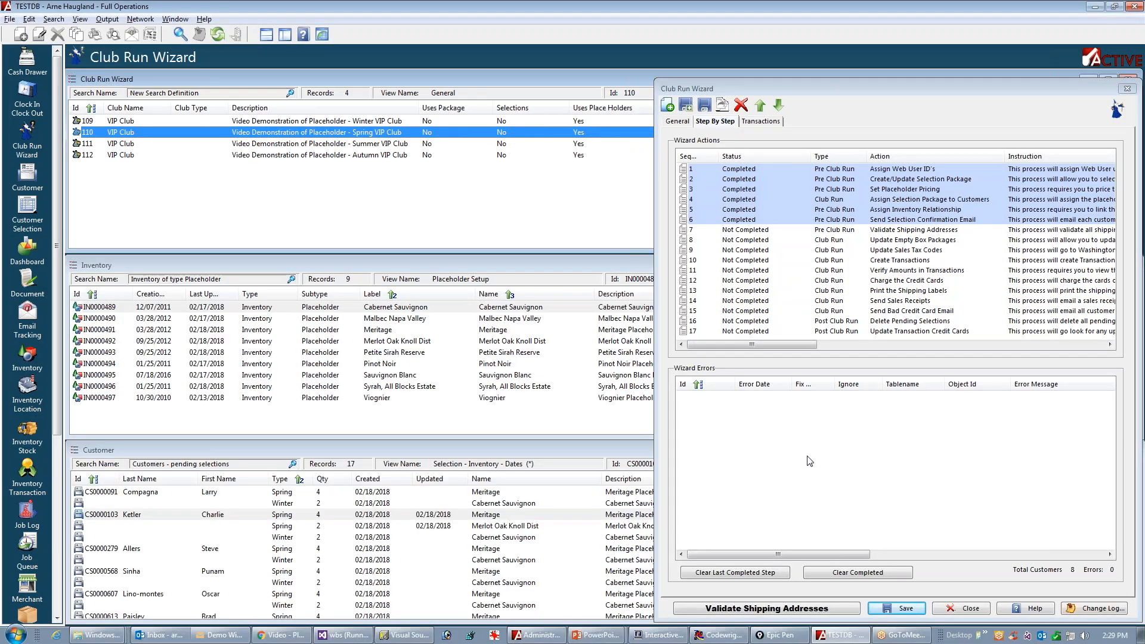
pyautogui.click(760, 610)
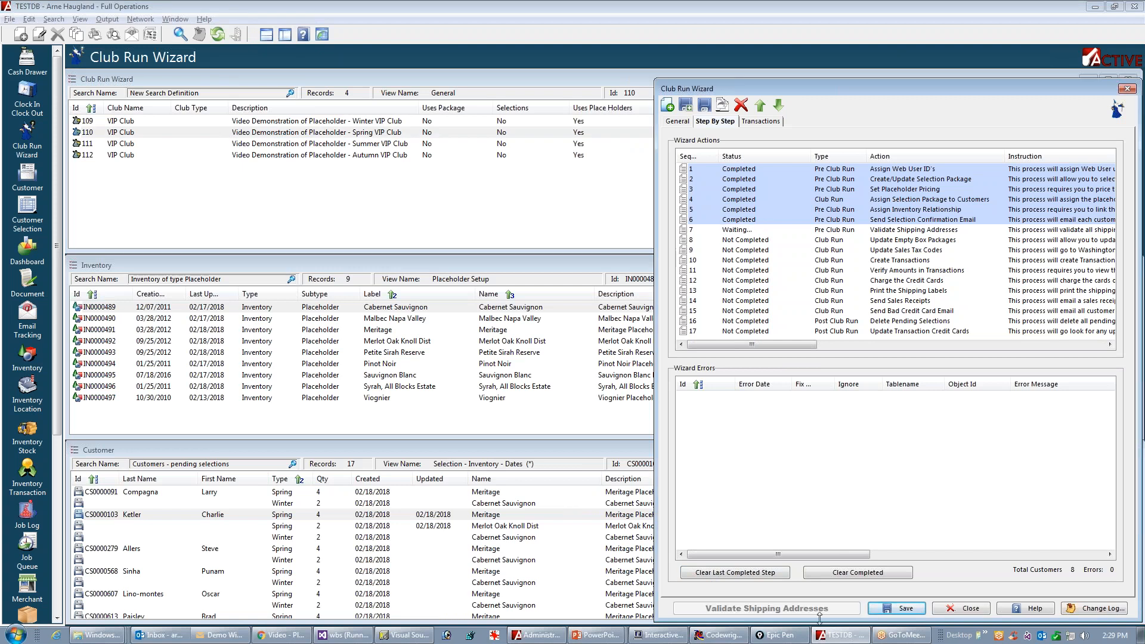
pyautogui.moveTo(692, 228); pyautogui.dragTo(779, 230)
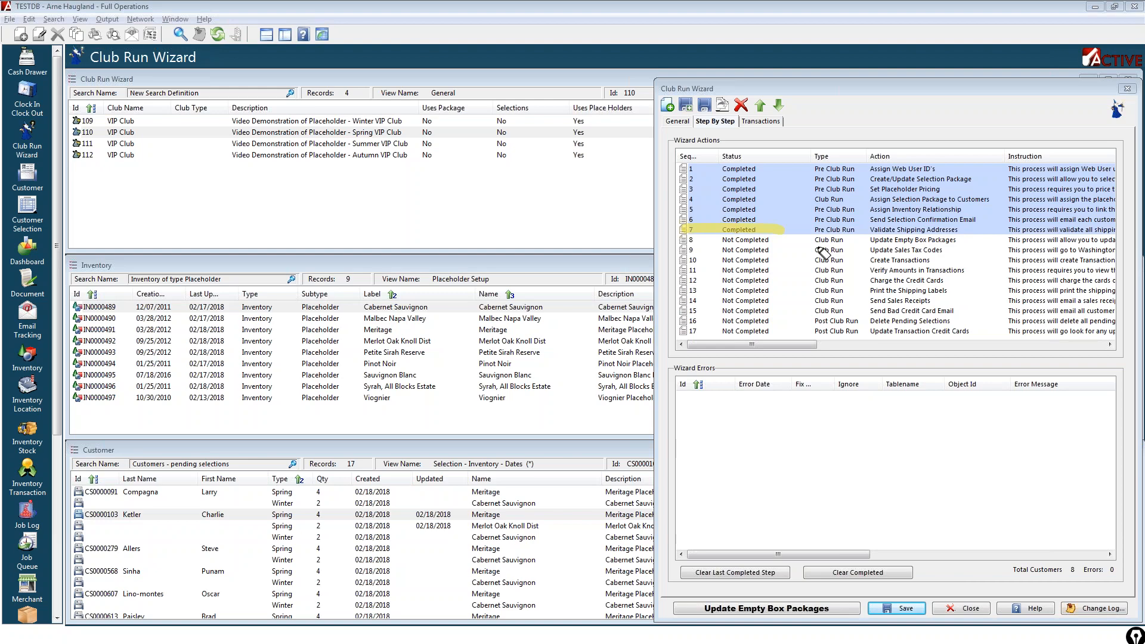
# - Return to the PowerPoint slide show, clear the highlighter mark and advance to Step 8 - Update Empty Box Packages
pyautogui.hotkey('alt', 'Tab')
pyautogui.hotkey('alt', 'Tab')
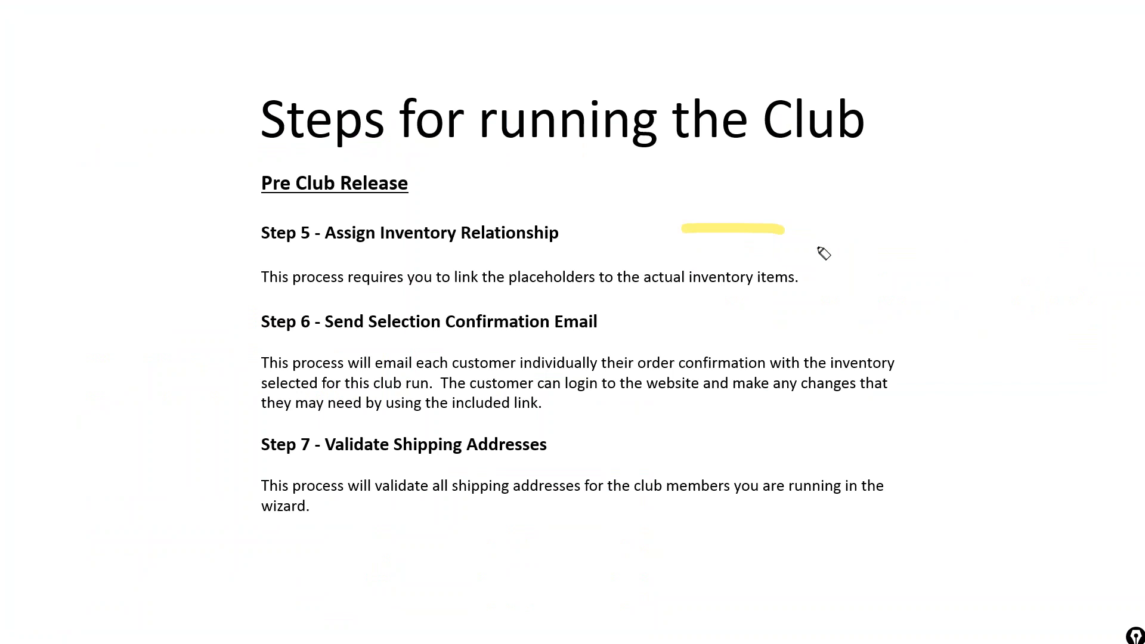
pyautogui.press('Escape')
pyautogui.press('Right')
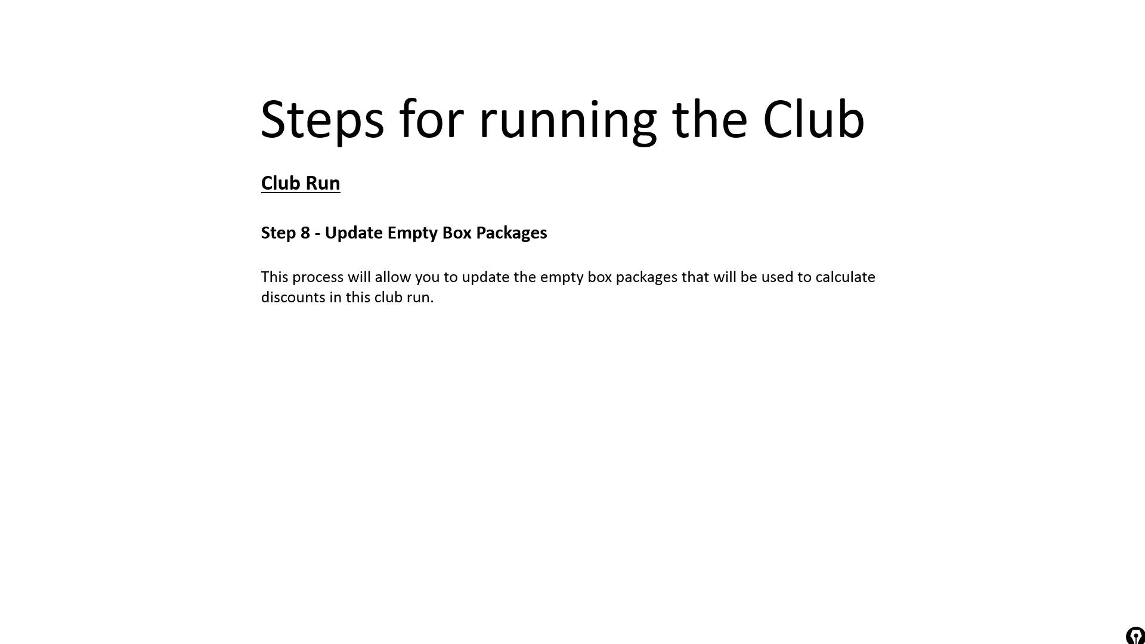
# - Switch to the TESTDB club software, start Update Empty Box Packages for the Spring VIP Club run and review the Twelve Bottle Package discounts
pyautogui.hotkey('alt', 'Tab')
pyautogui.hotkey('alt', 'Tab')
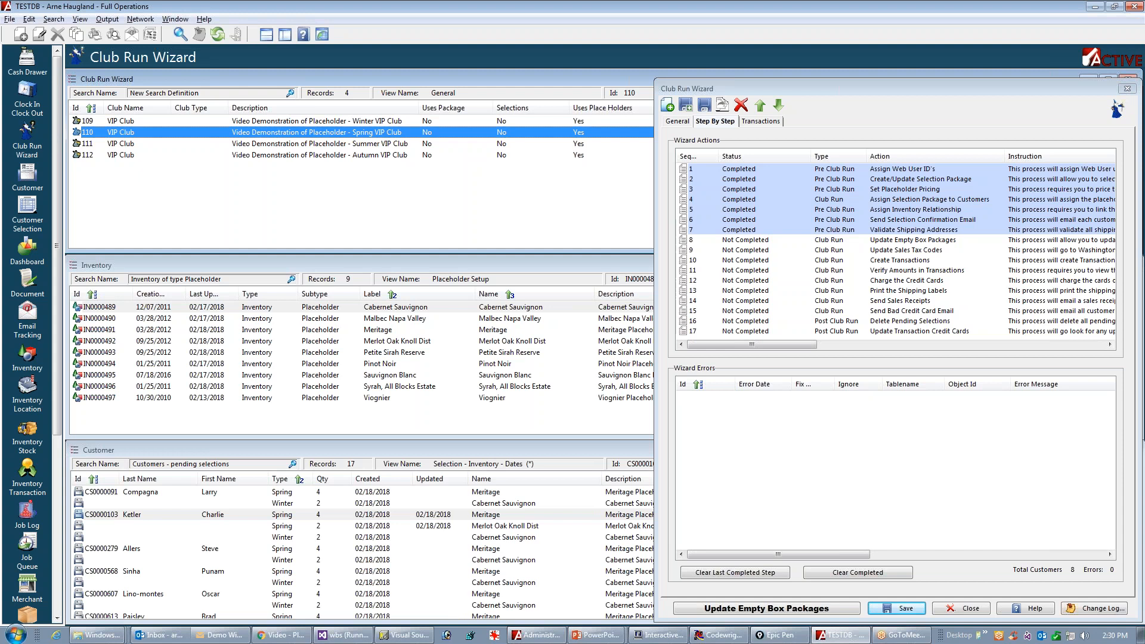
pyautogui.click(739, 245)
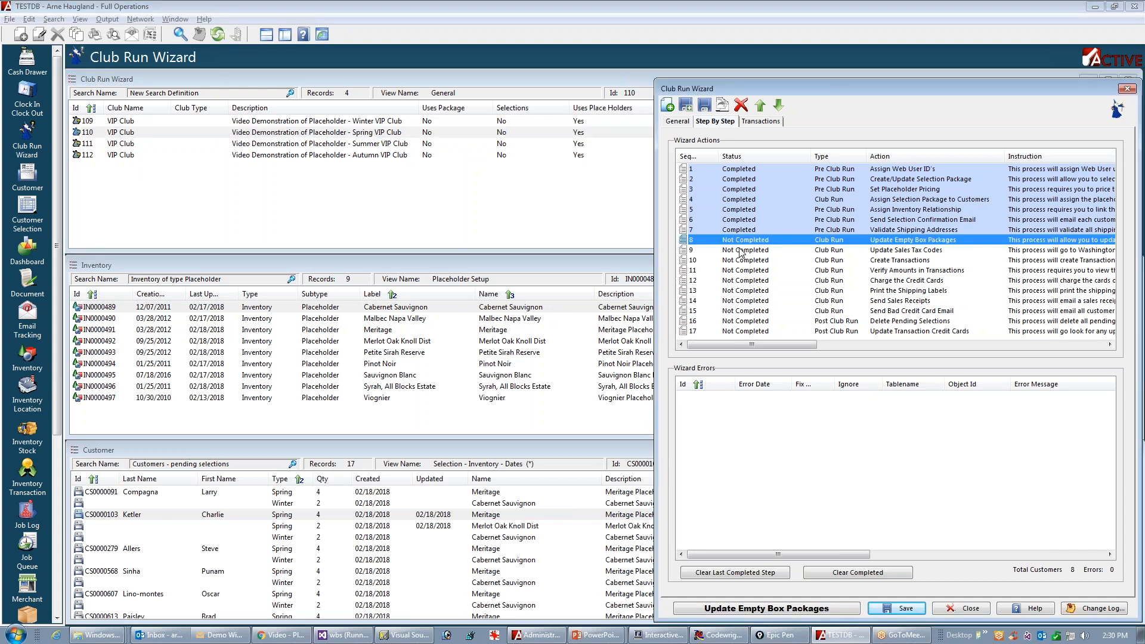
pyautogui.click(773, 609)
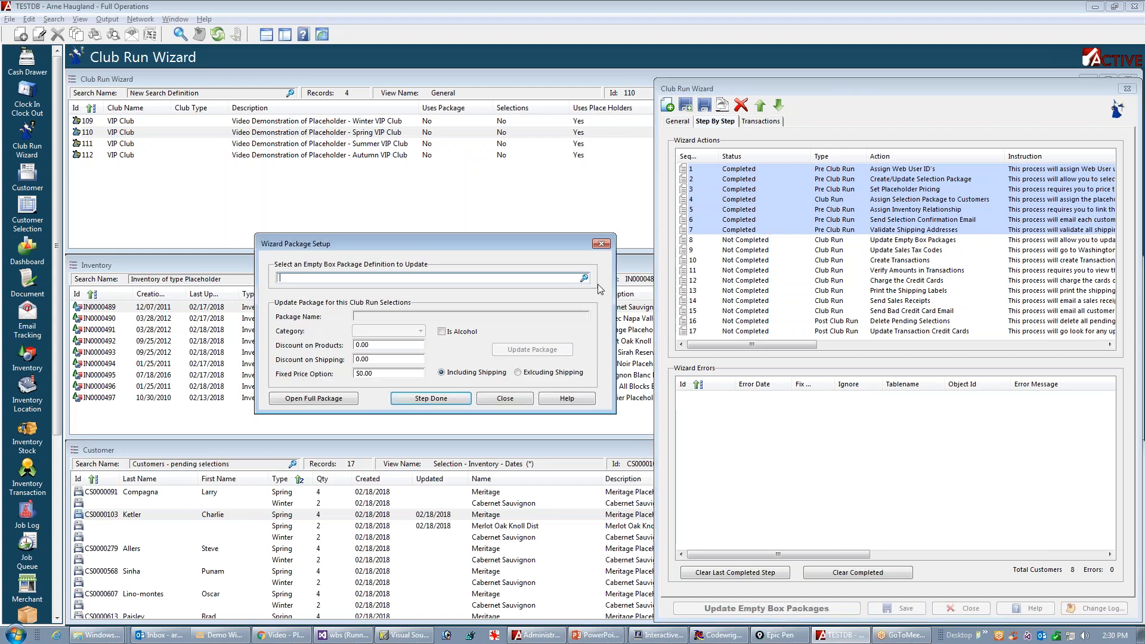
pyautogui.click(584, 278)
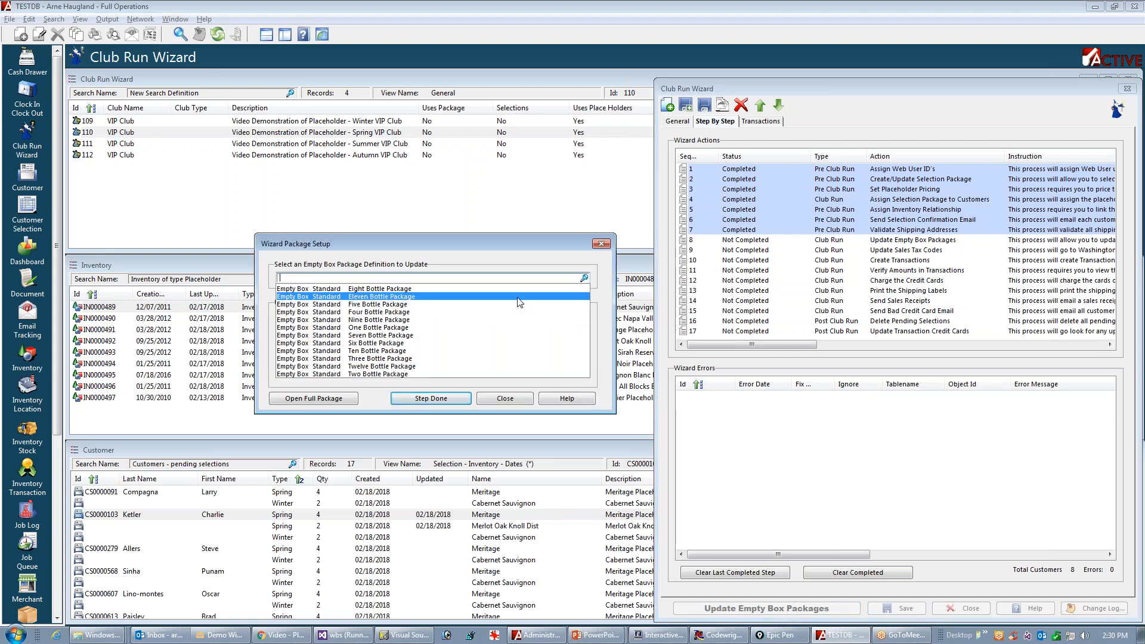
pyautogui.click(376, 366)
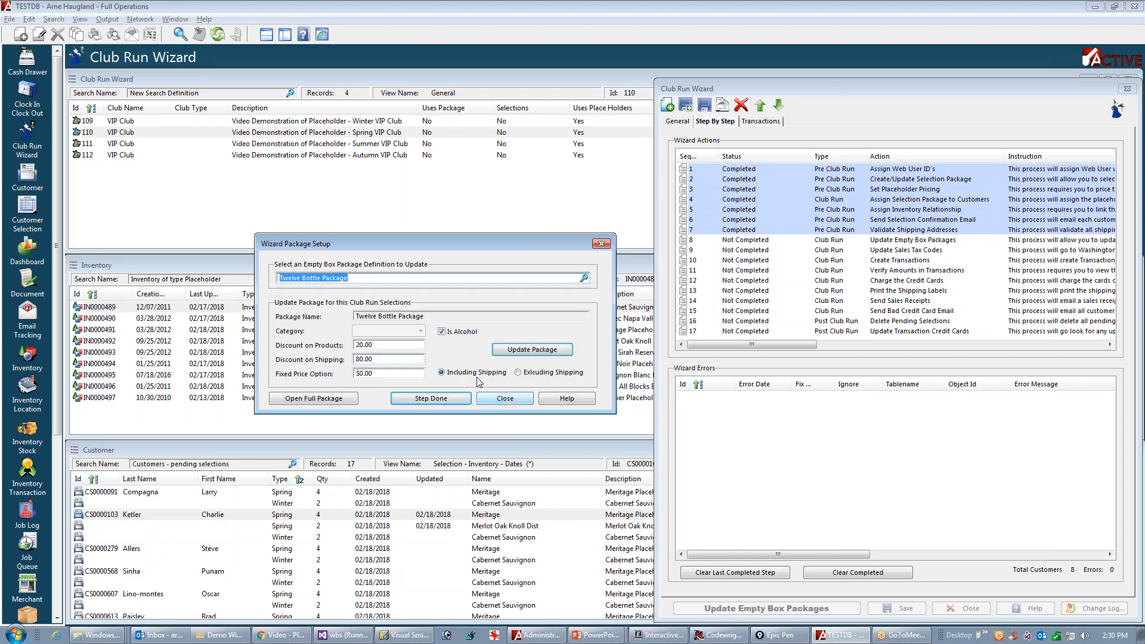
pyautogui.click(388, 345)
pyautogui.press('Tab')
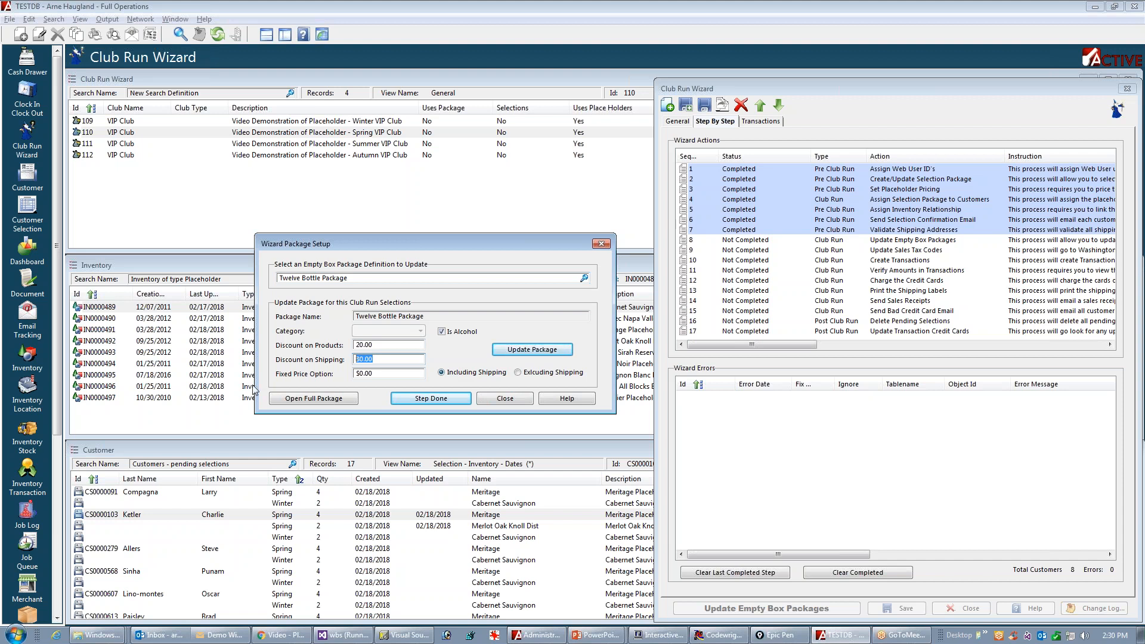
# - Review the Four Bottle Package and Three Bottle Package discounts, and mark the empty box package step as done
pyautogui.click(583, 278)
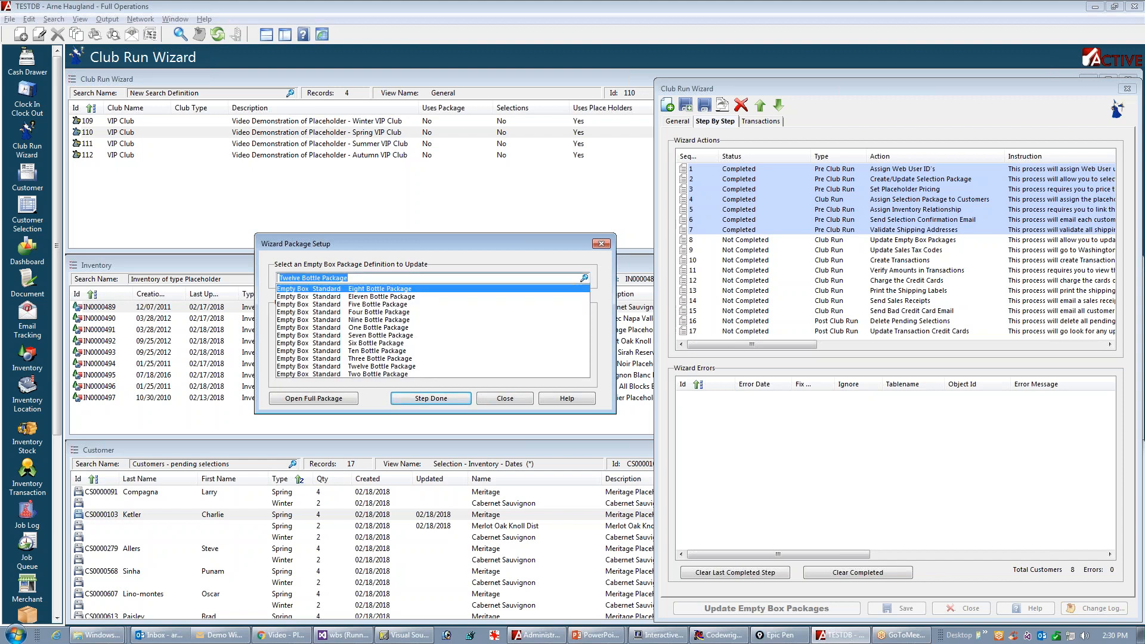
pyautogui.click(375, 312)
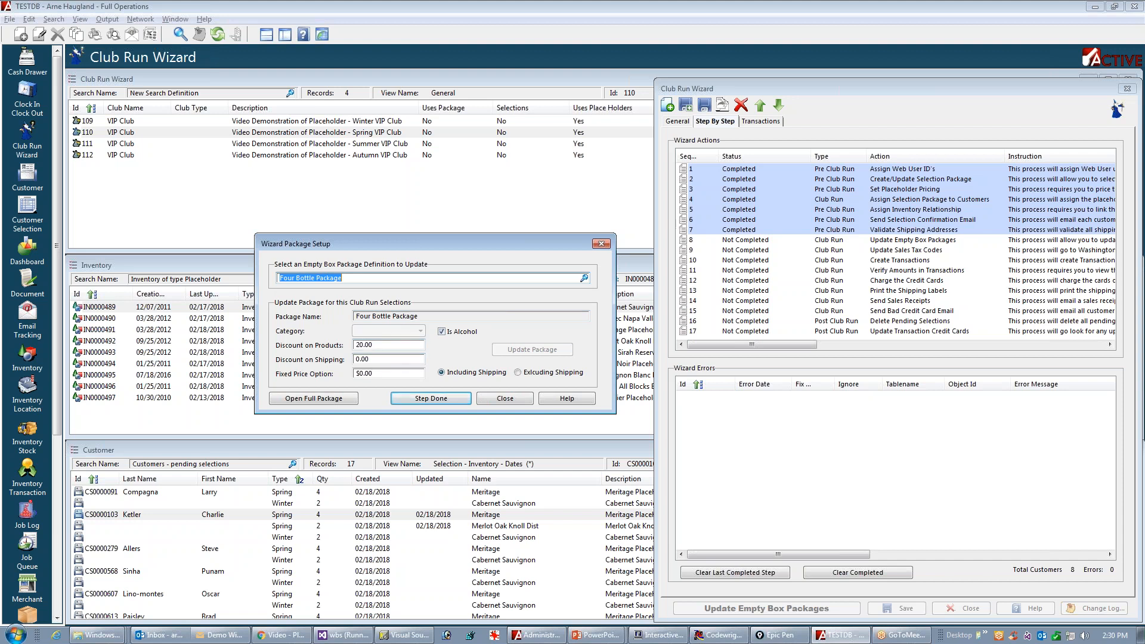
pyautogui.click(584, 278)
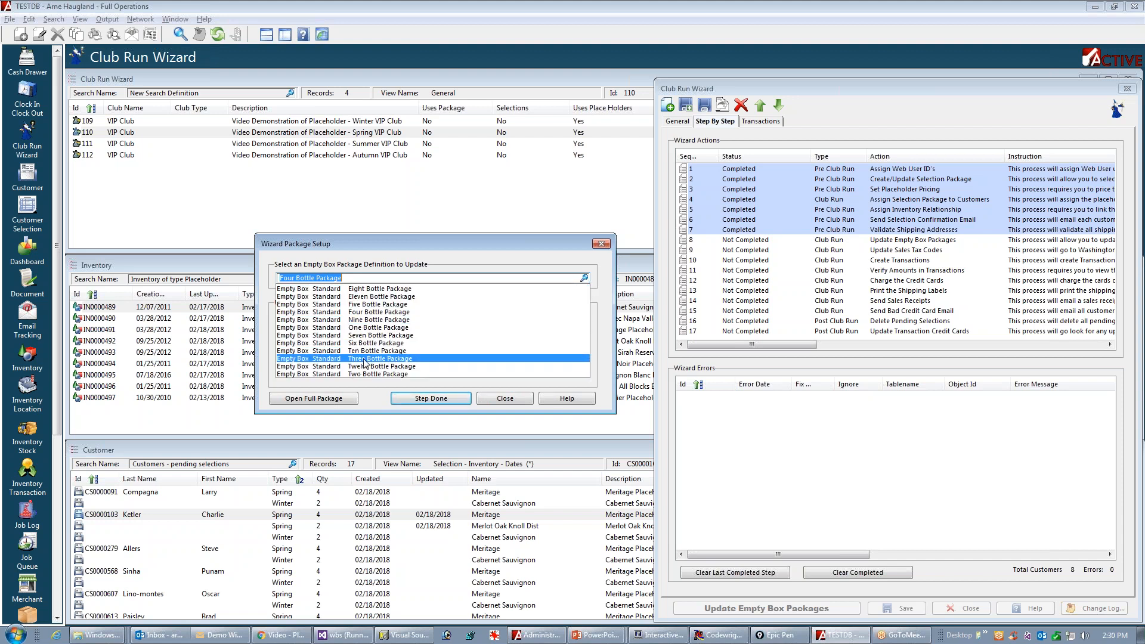
pyautogui.click(378, 351)
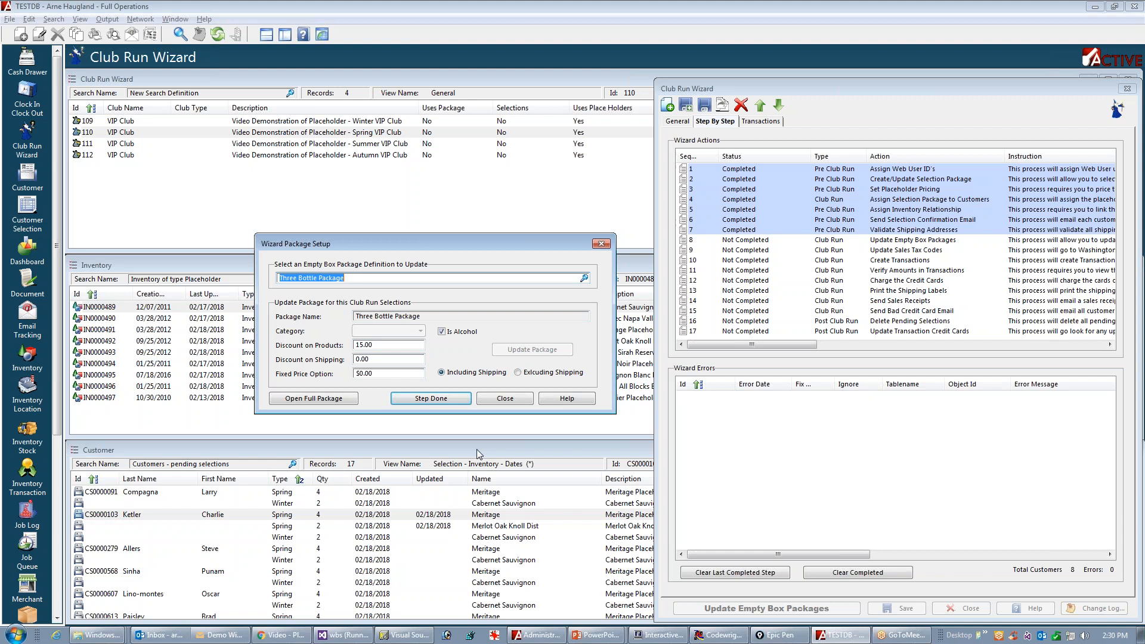
pyautogui.click(427, 399)
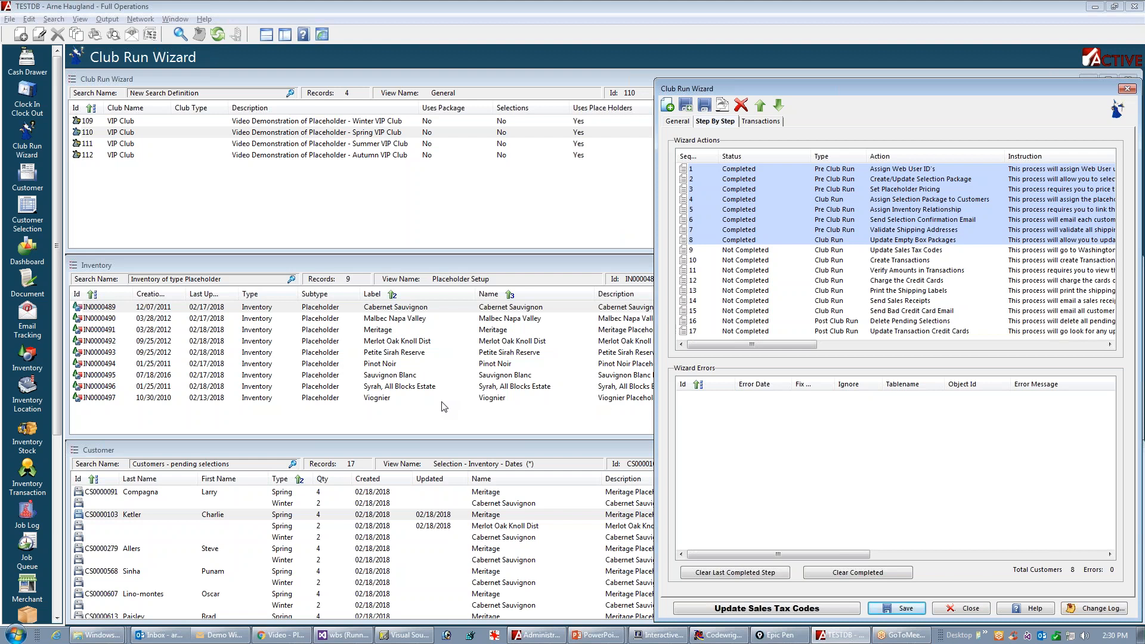
# - Advance the PowerPoint slide show to Step 9, and run Update Sales Tax Codes in the TESTDB club software
pyautogui.hotkey('alt', 'Tab')
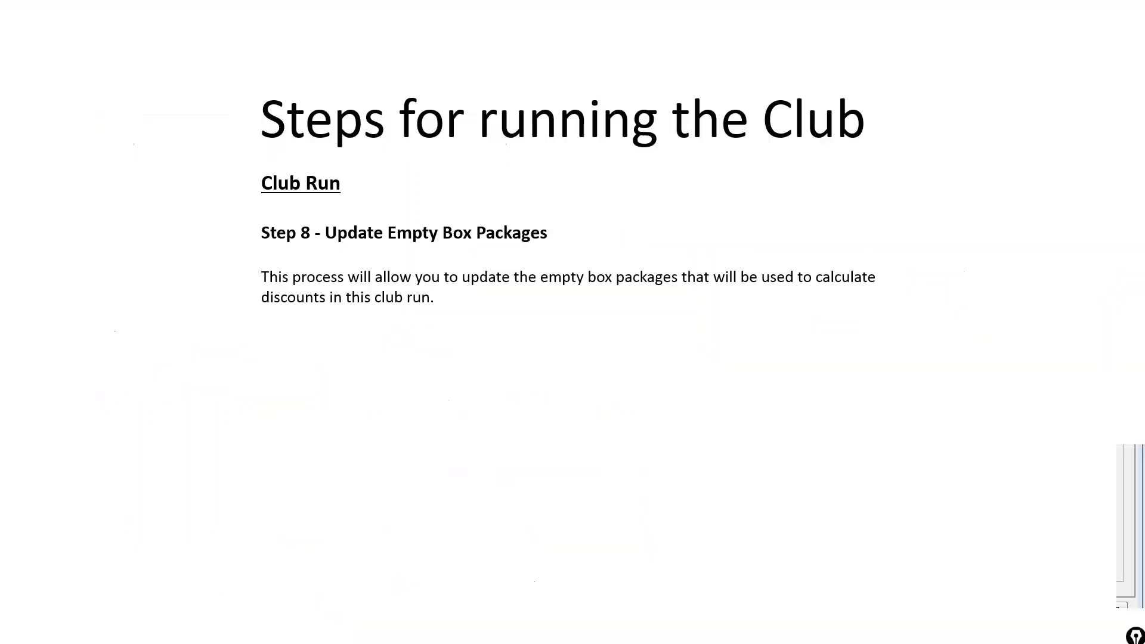
pyautogui.press('Right')
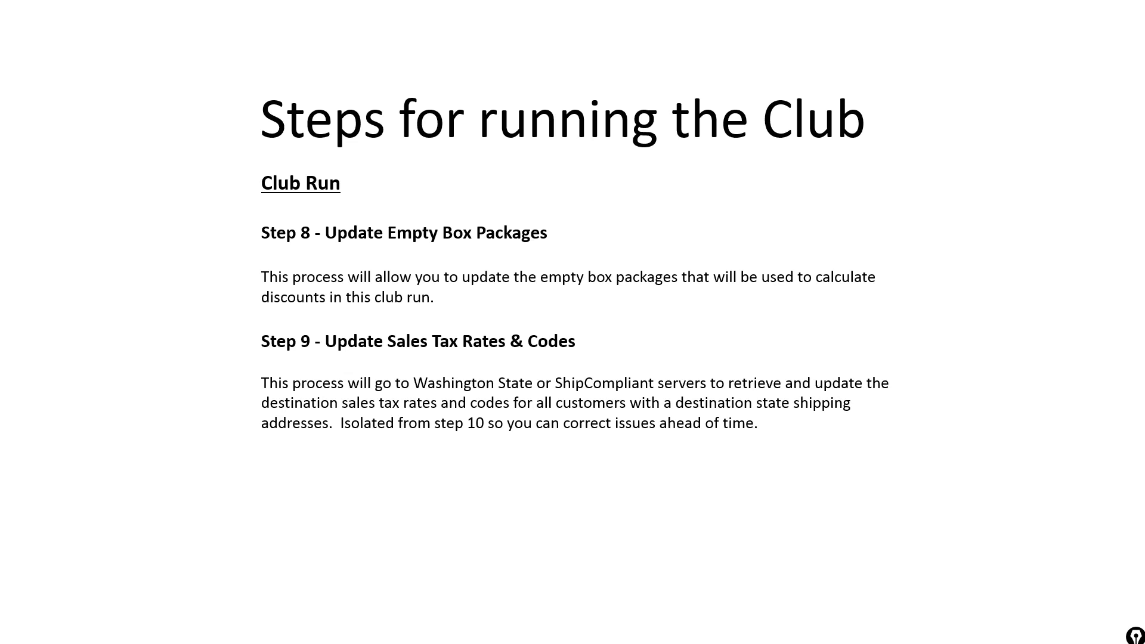
pyautogui.hotkey('alt', 'Tab')
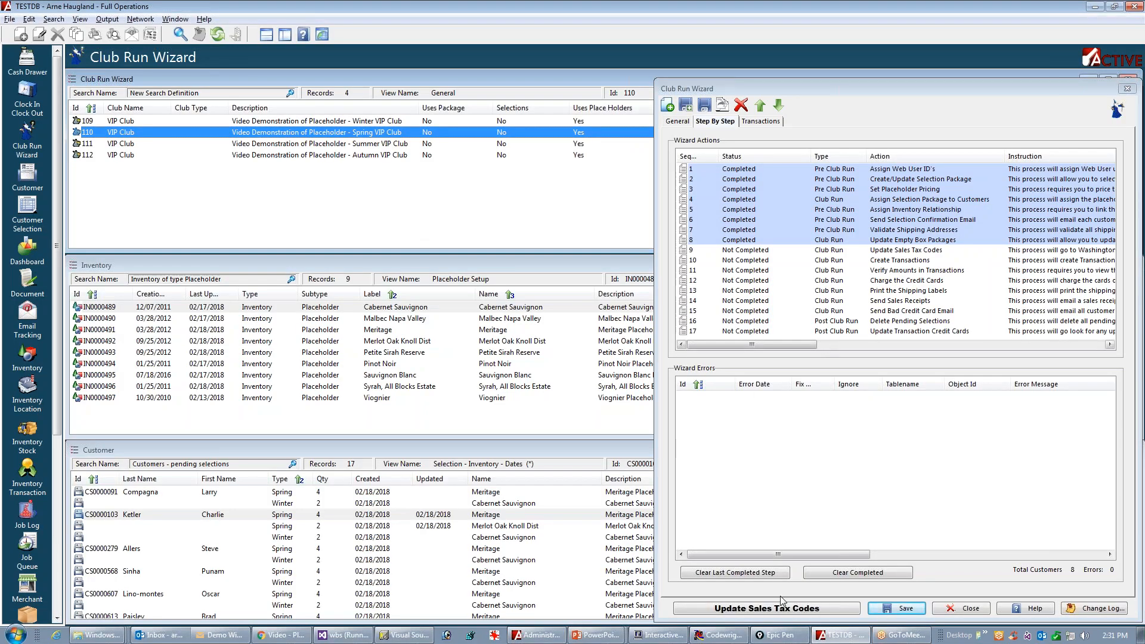
pyautogui.click(762, 608)
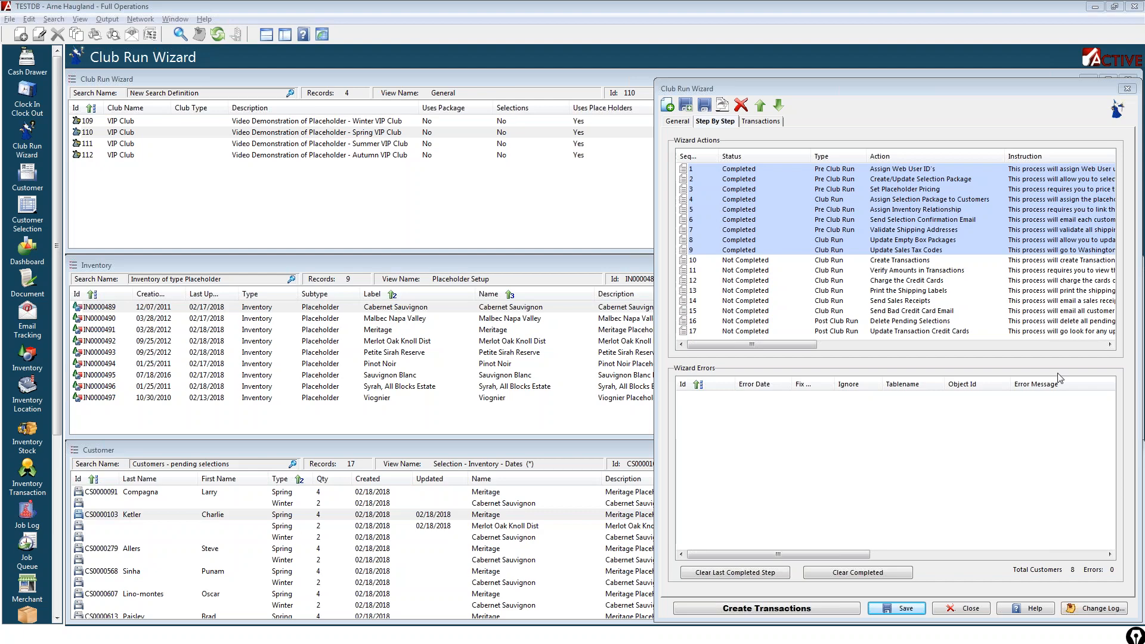
# - Advance the PowerPoint slide show to Step 10, and run Create Transactions in the TESTDB club software
pyautogui.hotkey('alt', 'Tab')
pyautogui.hotkey('alt', 'Tab')
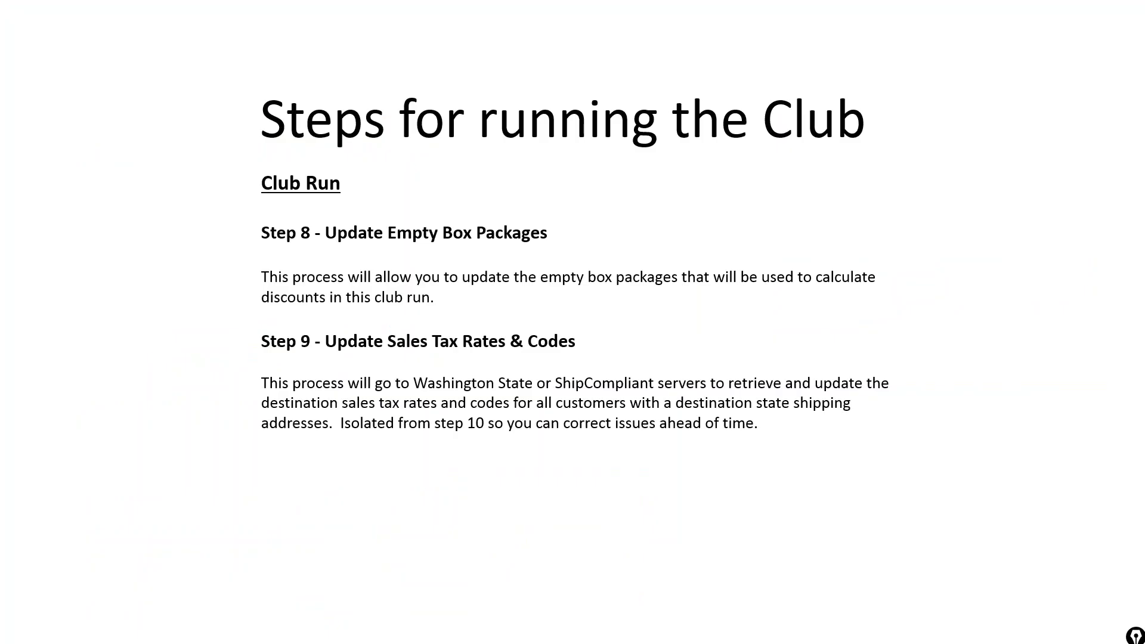
pyautogui.click(1129, 462)
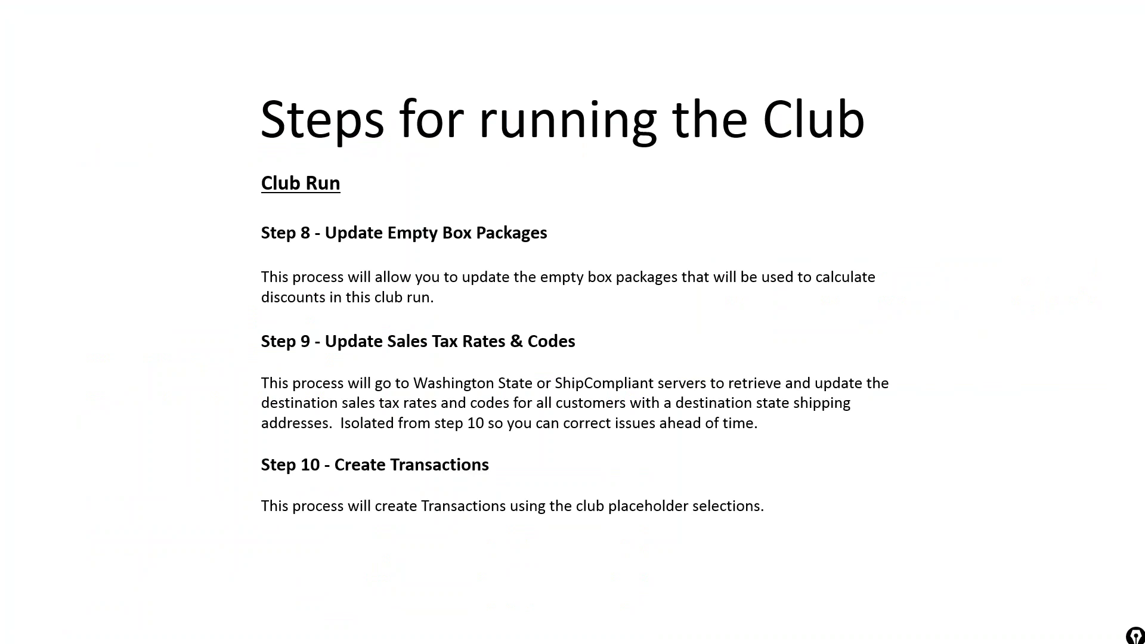
pyautogui.hotkey('alt', 'Tab')
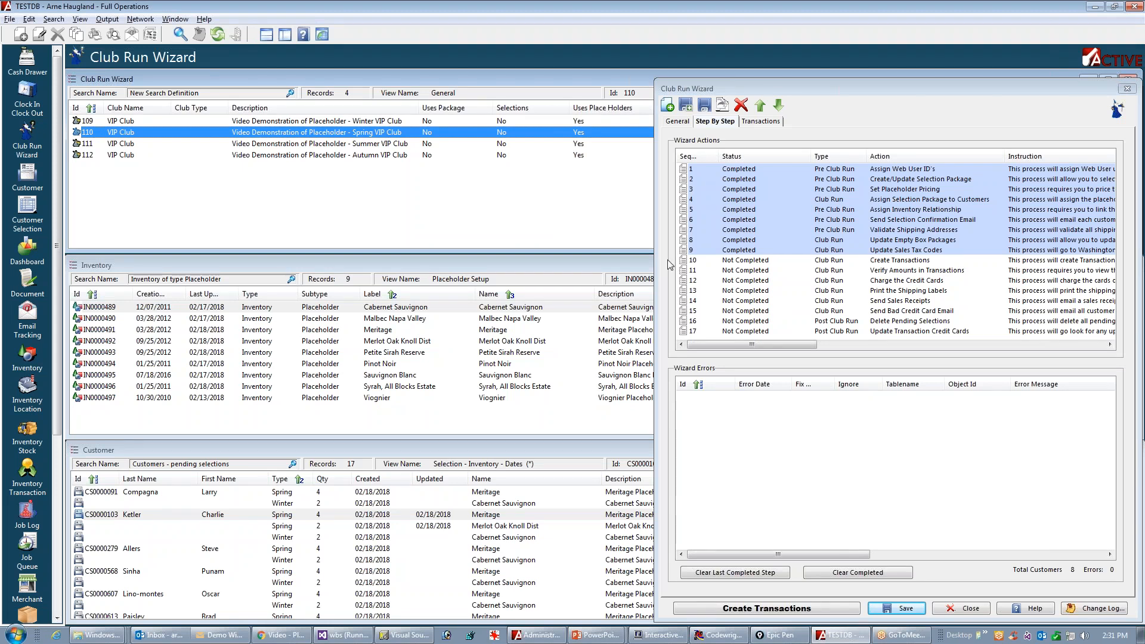
pyautogui.click(769, 615)
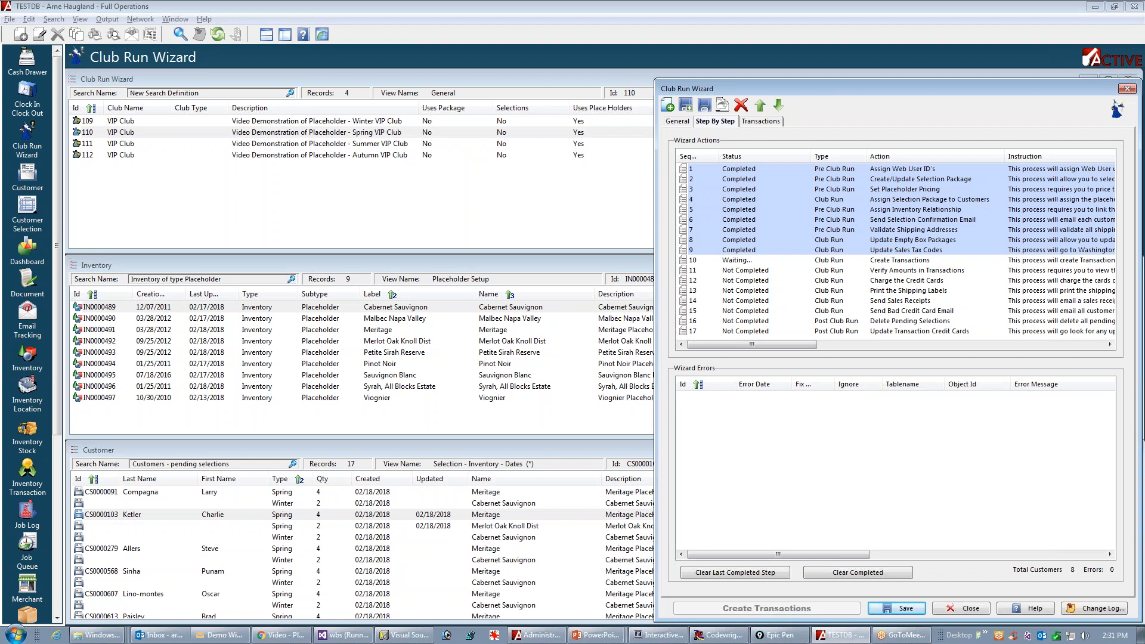
pyautogui.moveTo(686, 260); pyautogui.dragTo(770, 262)
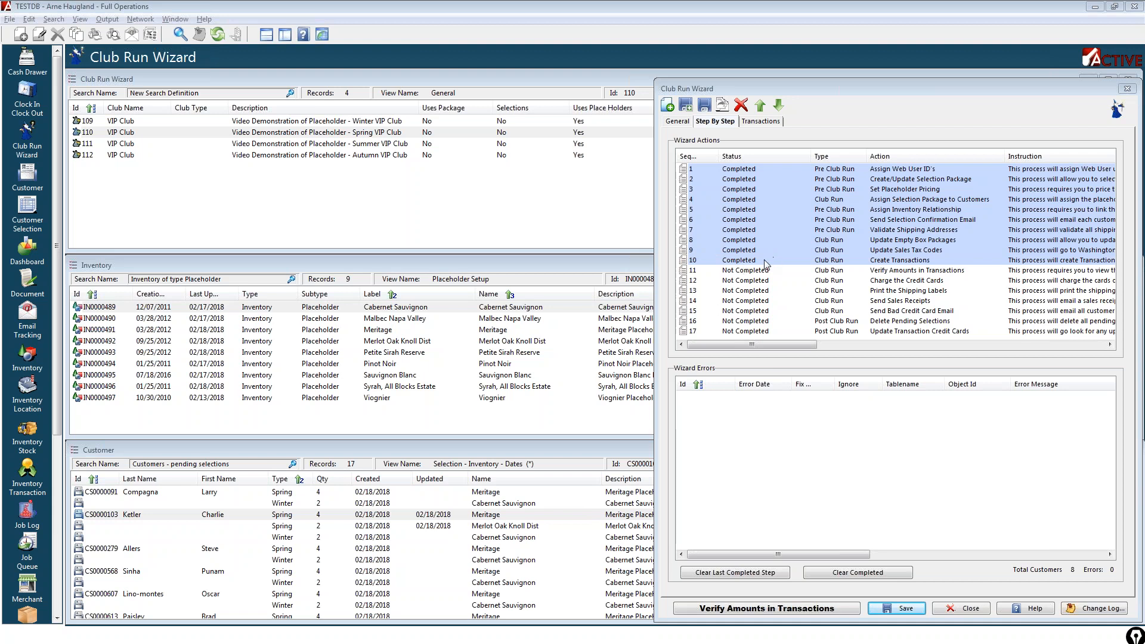
# - Widen the Club Run Wizard window and show the transactions created for the club run
pyautogui.click(746, 261)
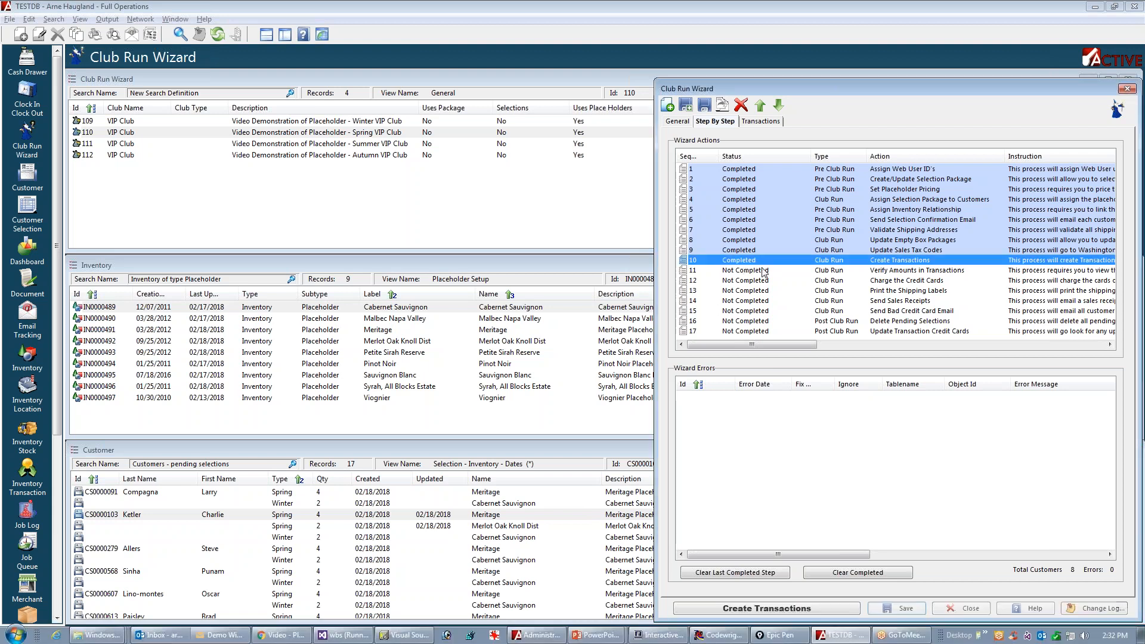
pyautogui.moveTo(655, 313); pyautogui.dragTo(123, 315)
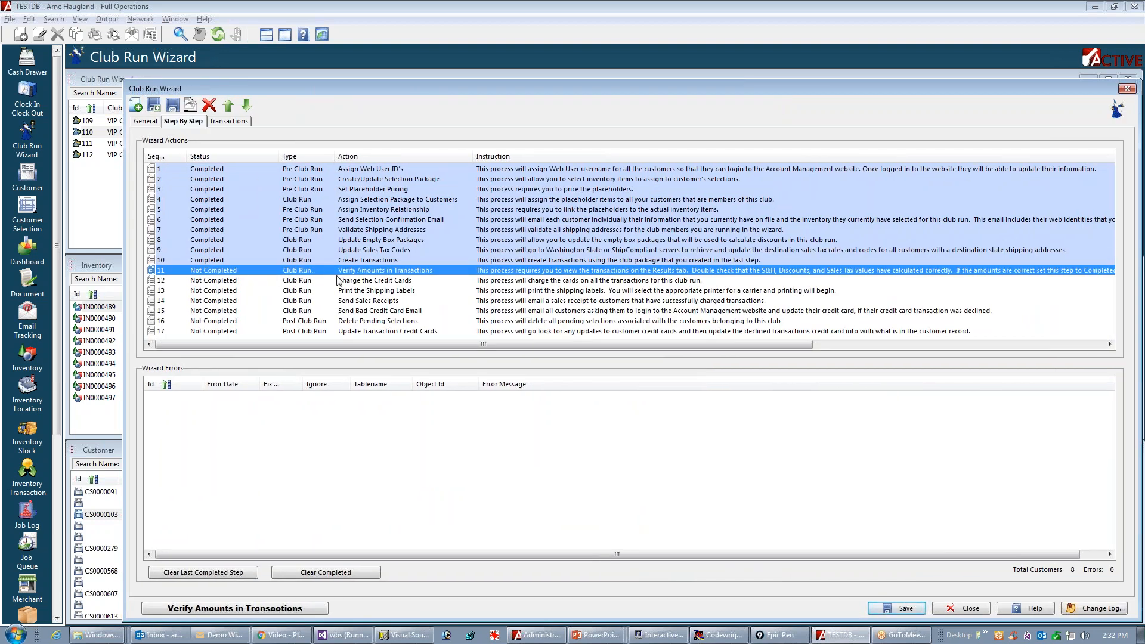
pyautogui.click(221, 120)
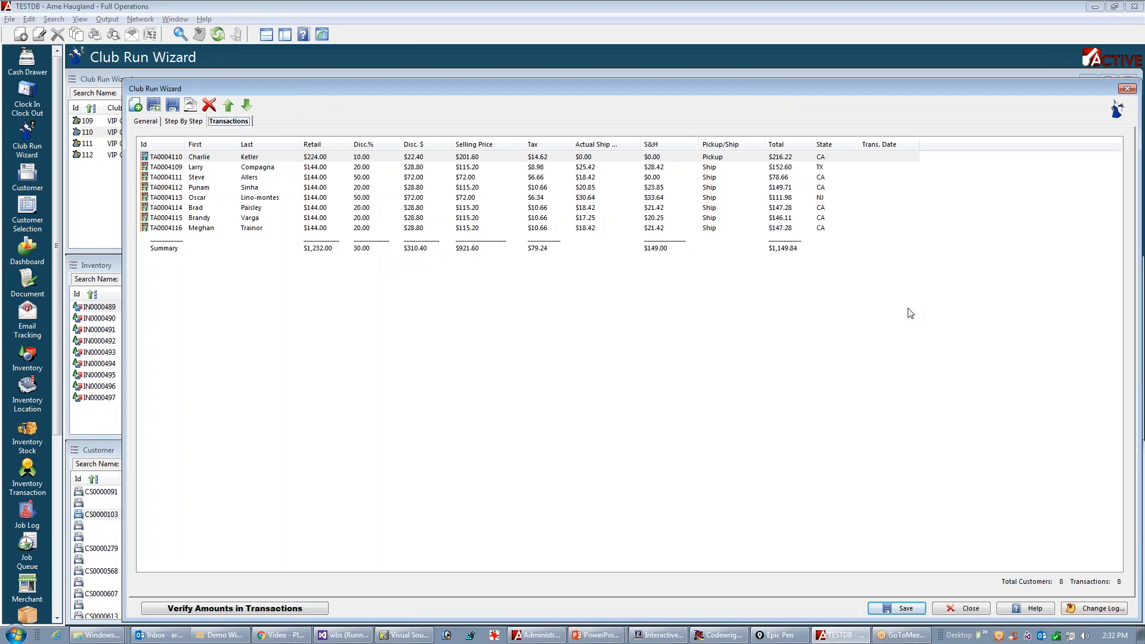
# - Switch to the PowerPoint slide show and advance to Step 11 - Verify Amounts in Transactions
pyautogui.hotkey('alt', 'Tab')
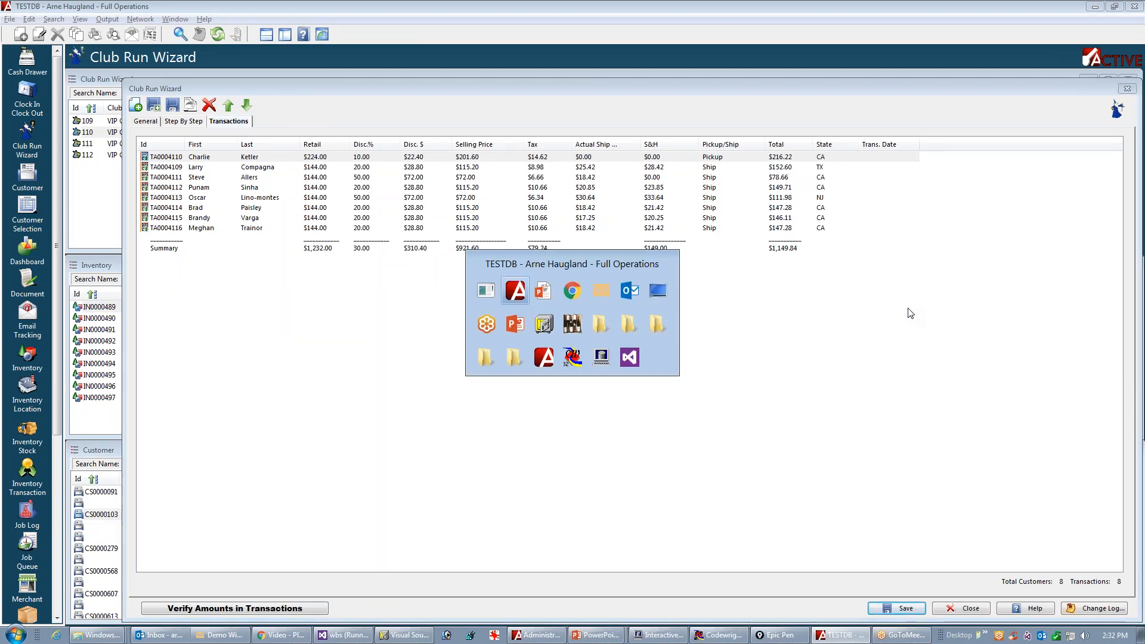
pyautogui.hotkey('alt', 'Tab')
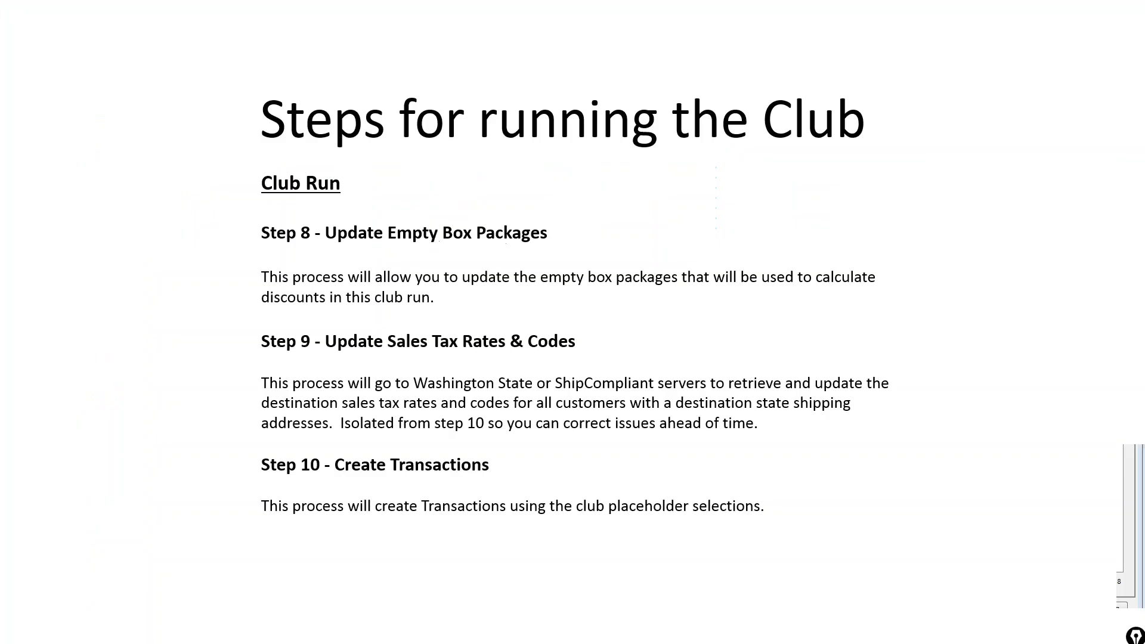
pyautogui.press('Right')
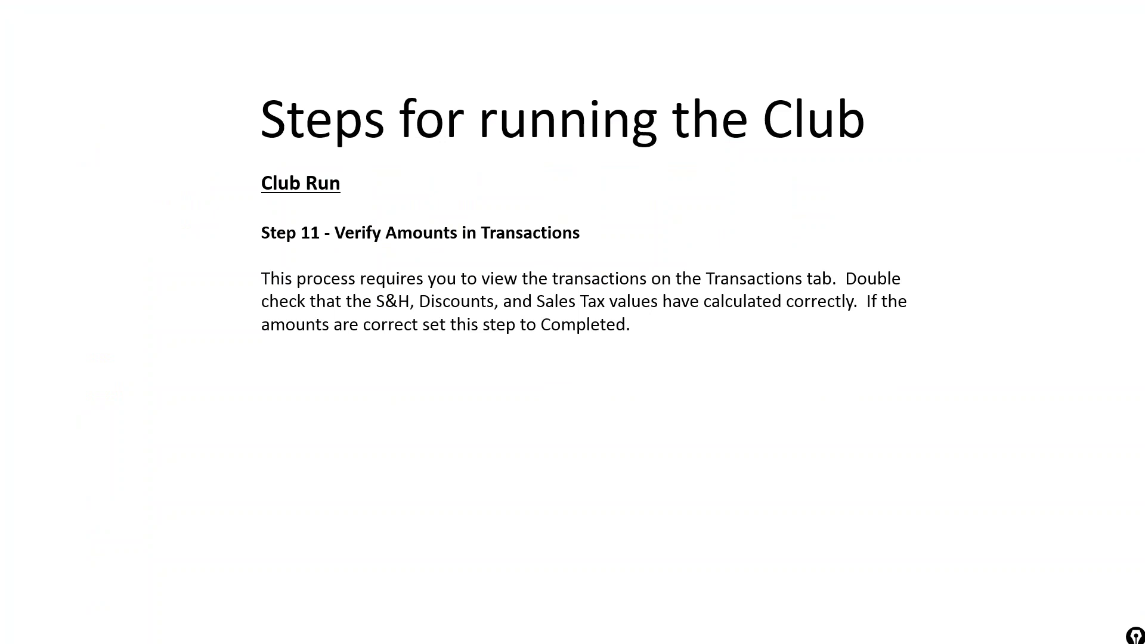
# - Switch back to the TESTDB transactions list and highlight several customers' discount percentages for checking
pyautogui.hotkey('alt', 'Tab')
pyautogui.press('Tab')
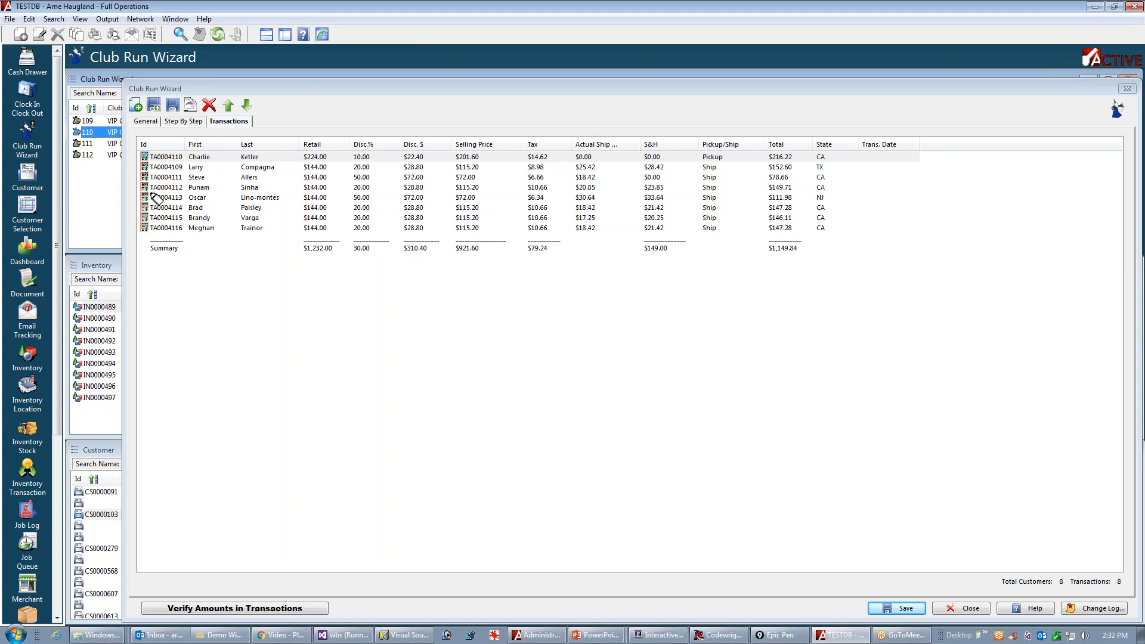
pyautogui.hotkey('ctrl', 'shift', '4')
pyautogui.moveTo(353, 156); pyautogui.dragTo(383, 167)
pyautogui.moveTo(352, 209)
pyautogui.mouseDown()
pyautogui.moveTo(388, 209)
pyautogui.moveTo(358, 218)
pyautogui.moveTo(383, 218)
pyautogui.mouseUp()
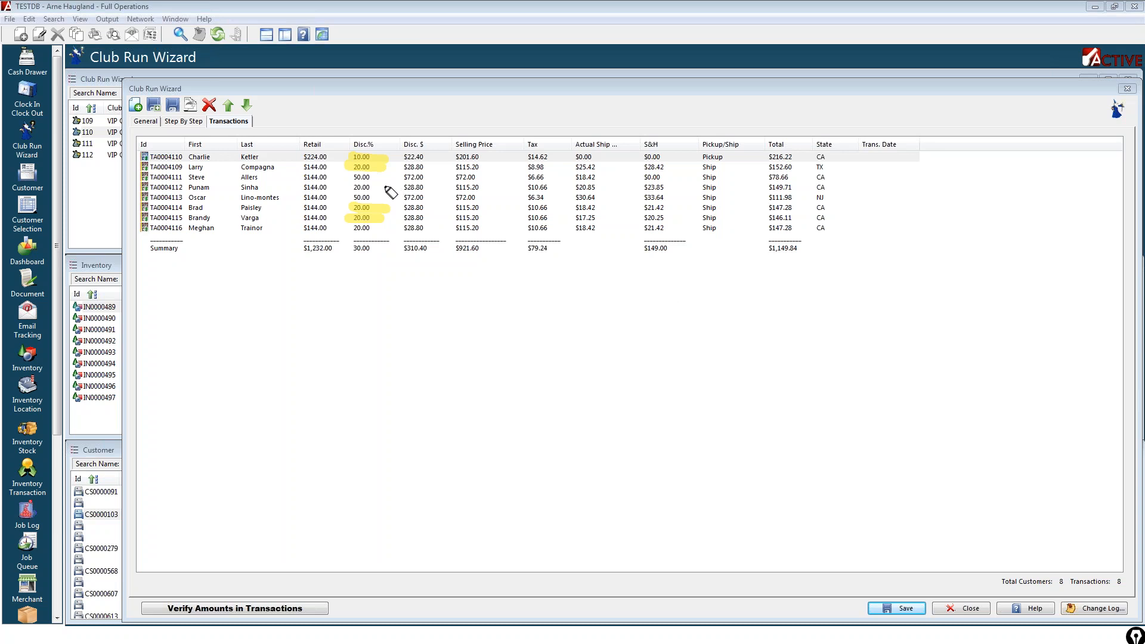
pyautogui.moveTo(359, 175); pyautogui.dragTo(376, 178)
# - Highlight the actual shipping amounts and mark the tax column in the transactions list, and clear all highlighter marks
pyautogui.moveTo(569, 167)
pyautogui.mouseDown()
pyautogui.moveTo(587, 179)
pyautogui.moveTo(582, 208)
pyautogui.moveTo(603, 230)
pyautogui.mouseUp()
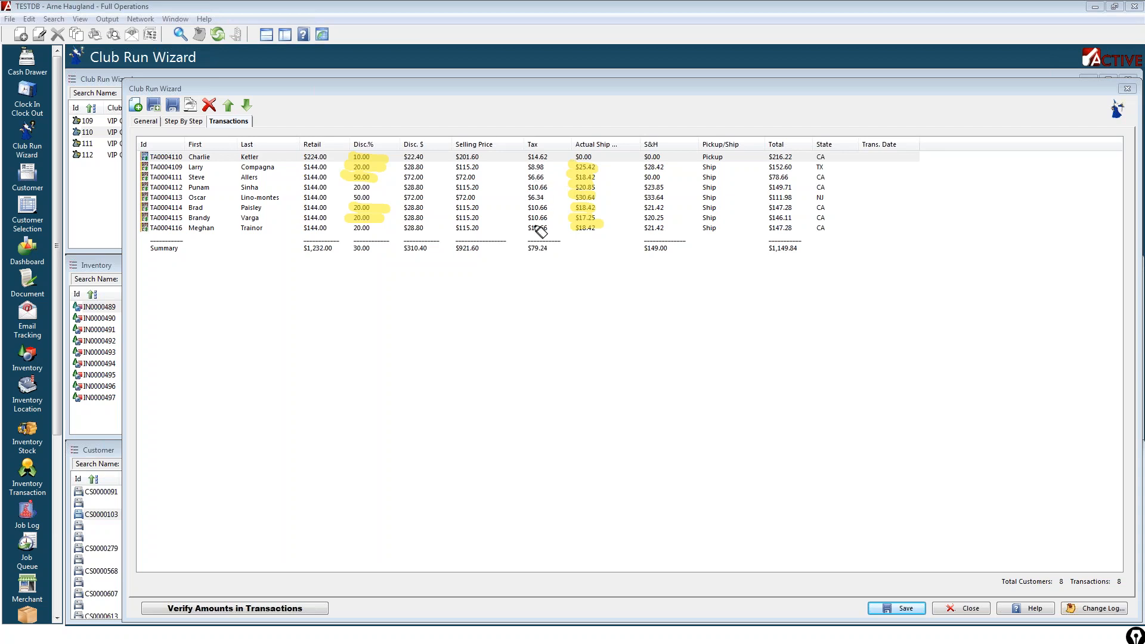
pyautogui.moveTo(520, 154); pyautogui.dragTo(519, 239)
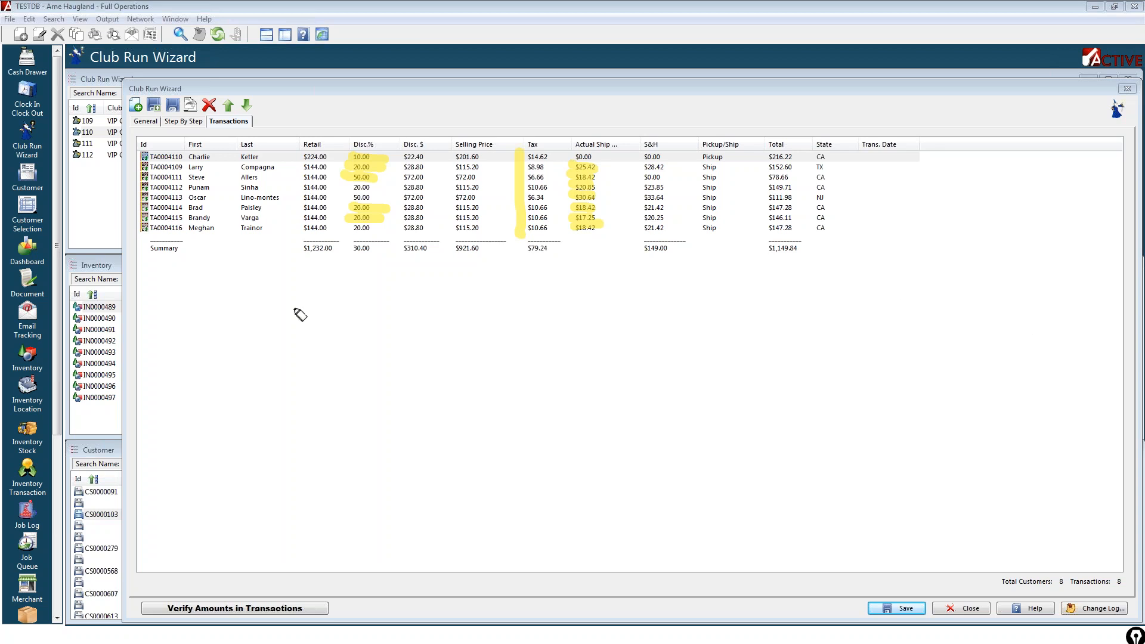
pyautogui.press('Escape')
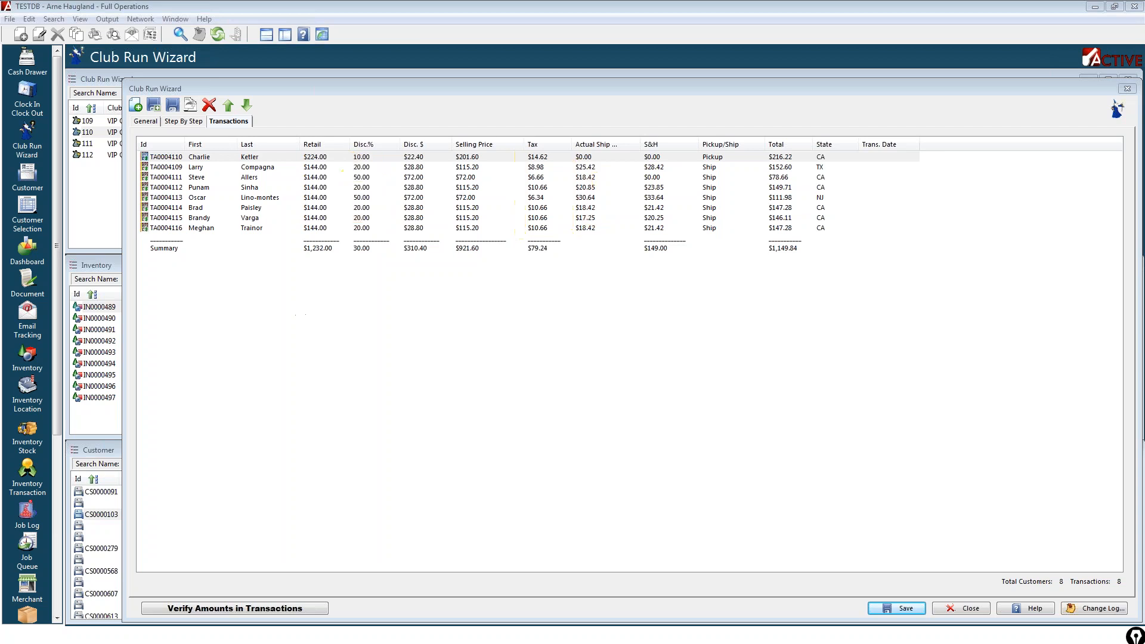
# - Open the sales order detail of the first transaction with a 50% discount and circle its discount rate on S&H
pyautogui.click(363, 179)
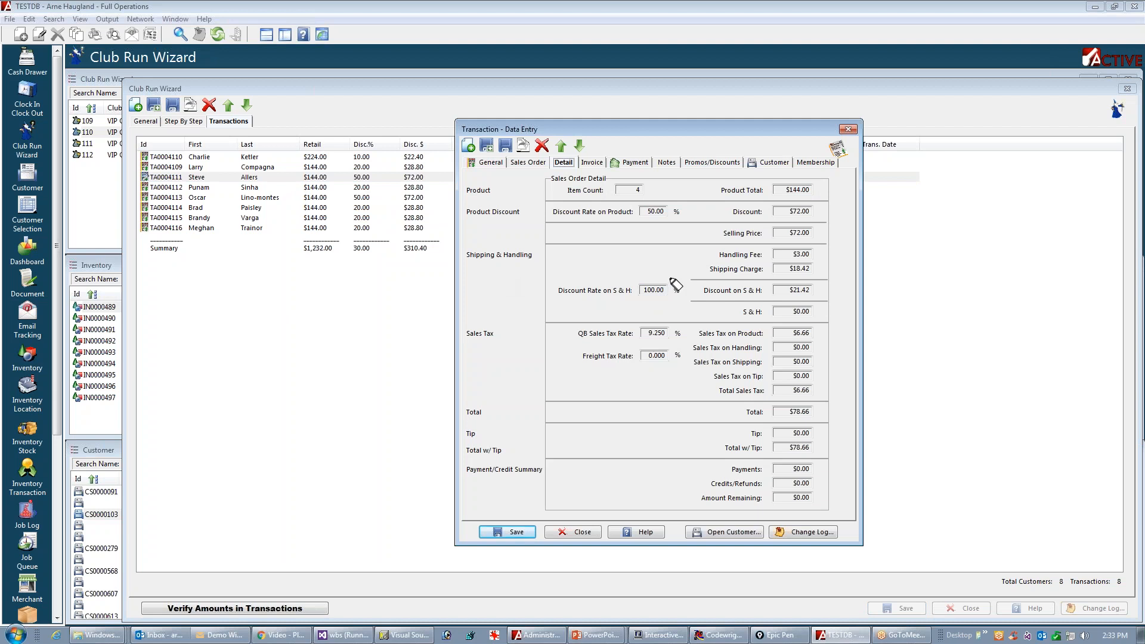
pyautogui.hotkey('ctrl', 'shift', '4')
pyautogui.moveTo(656, 276)
pyautogui.mouseDown()
pyautogui.moveTo(671, 302)
pyautogui.moveTo(686, 294)
pyautogui.moveTo(620, 305)
pyautogui.mouseUp()
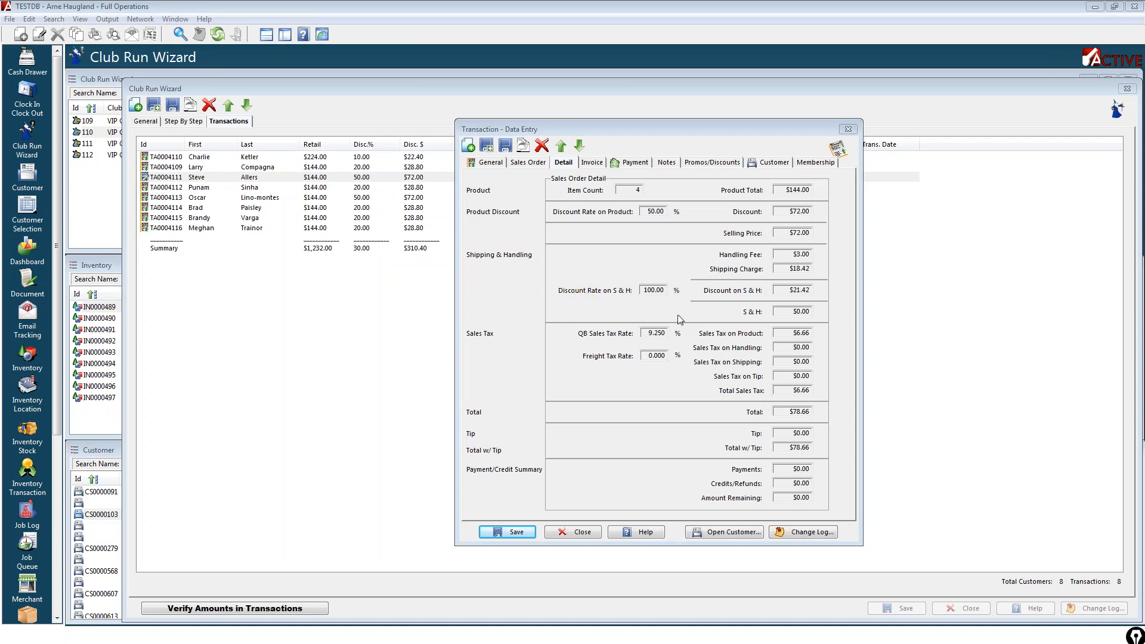
# - Show the customer information for the opened transaction and circle the customer's special ship discount
pyautogui.click(773, 163)
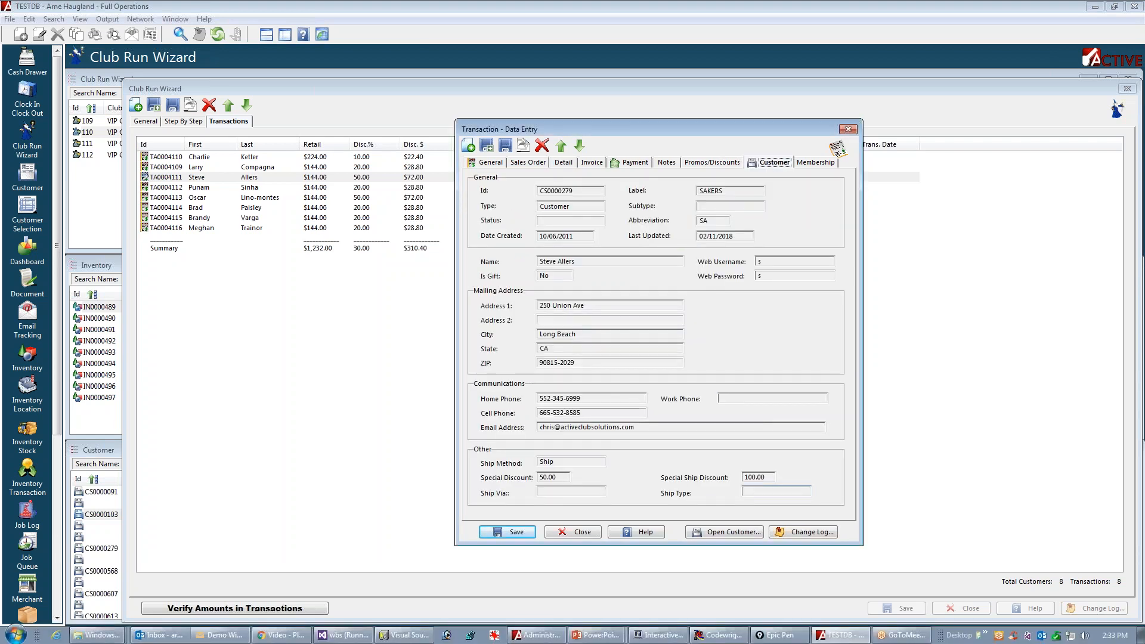
pyautogui.hotkey('ctrl', 'shift', '4')
pyautogui.moveTo(768, 464)
pyautogui.mouseDown()
pyautogui.moveTo(784, 490)
pyautogui.moveTo(796, 468)
pyautogui.mouseUp()
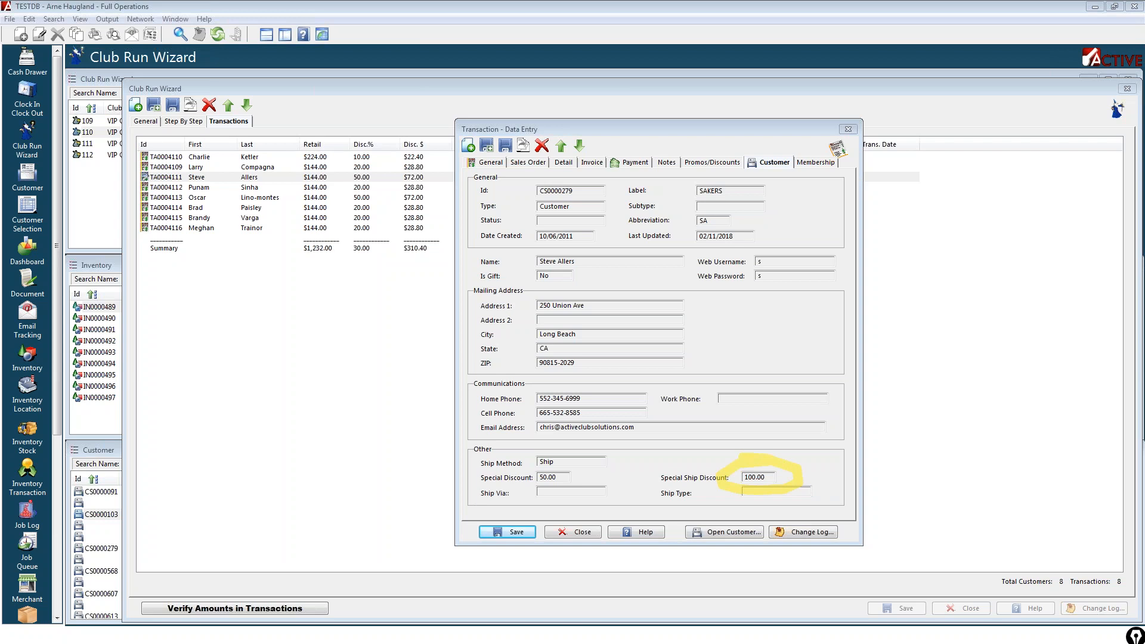
# - Clear the highlighter marks, close the opened transaction, and set the Verify Amounts in Transactions step to completed
pyautogui.hotkey('ctrl', 'shift', '7')
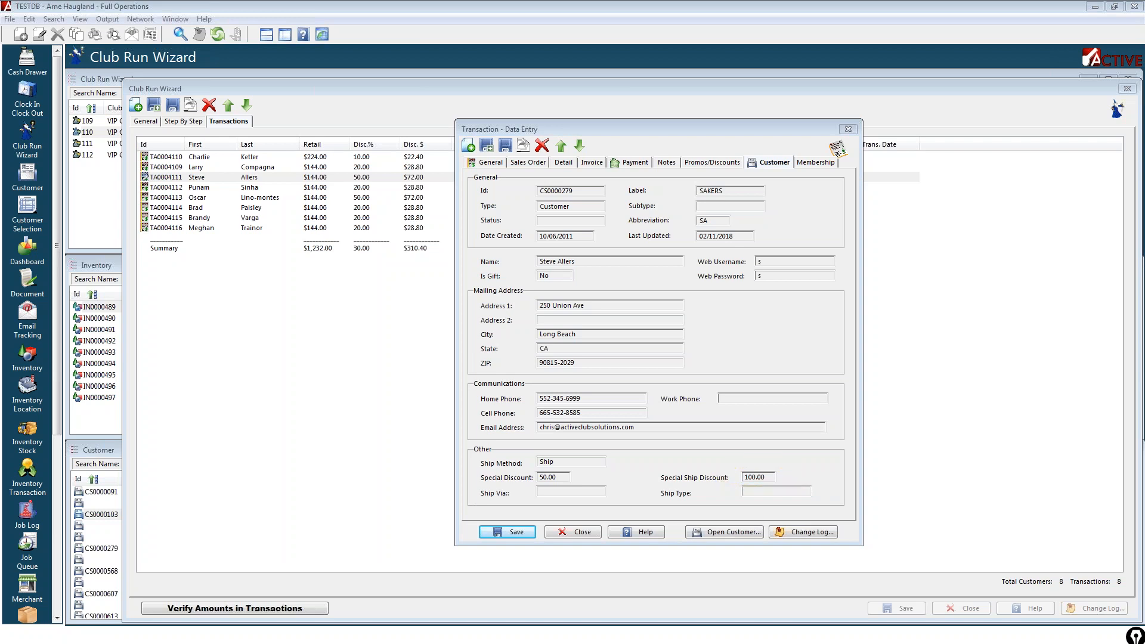
pyautogui.click(565, 163)
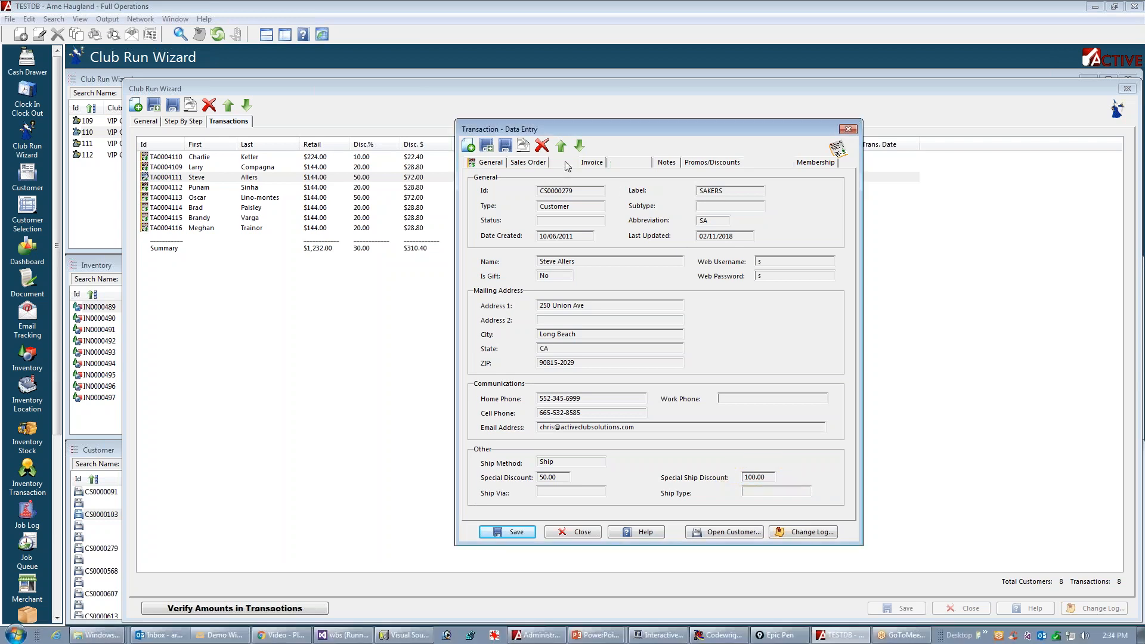
pyautogui.click(849, 131)
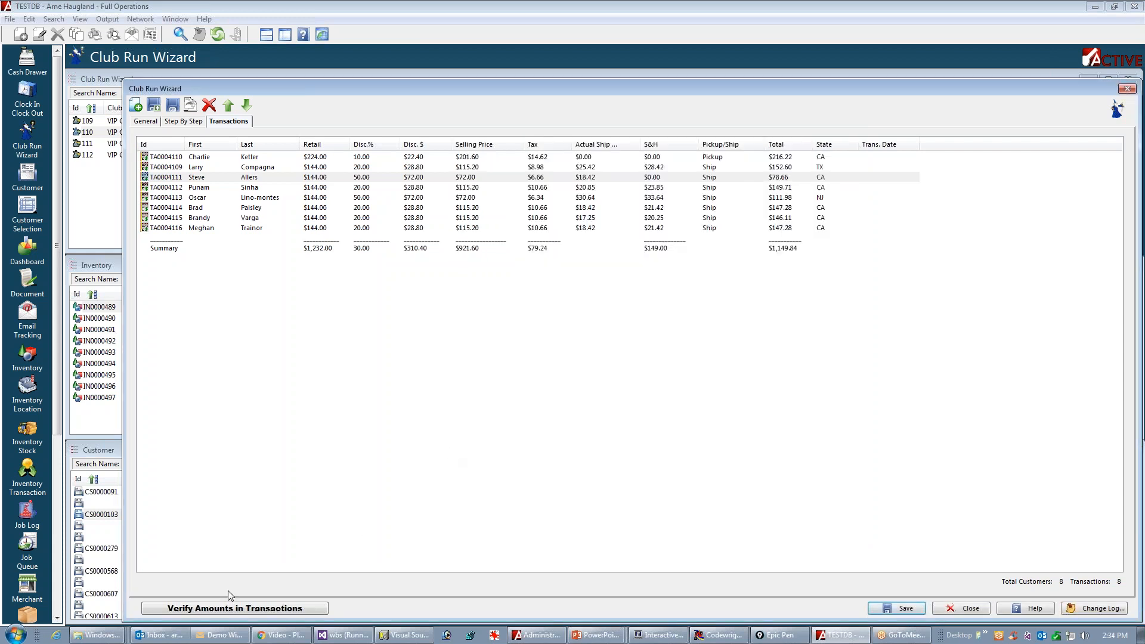
pyautogui.click(239, 608)
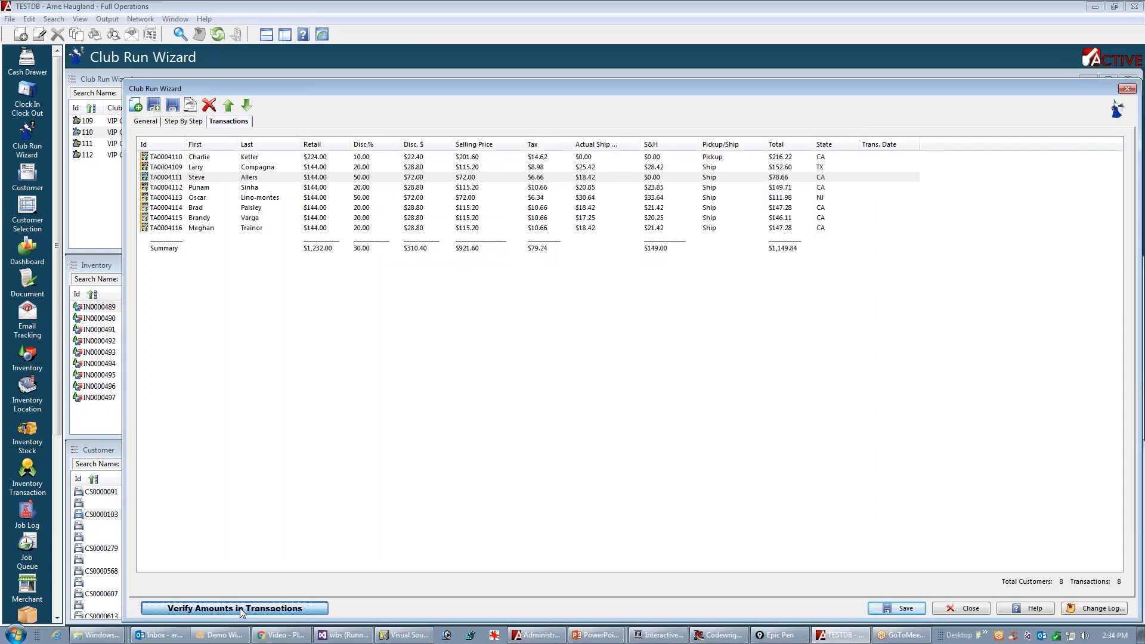
pyautogui.click(629, 376)
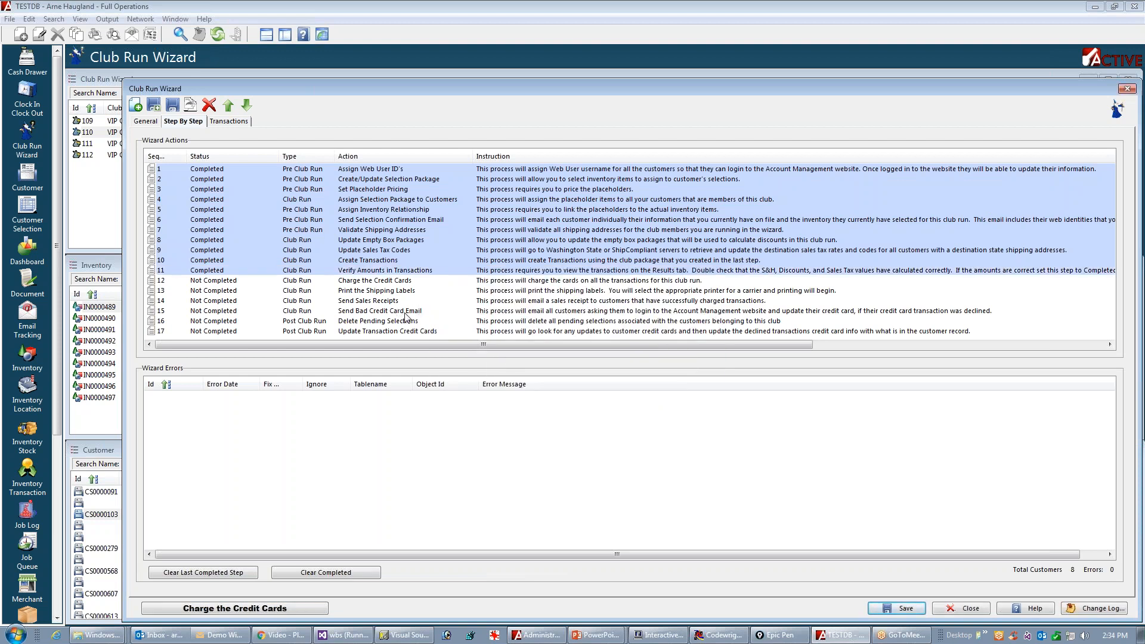
# - Switch to the PowerPoint presentation, reveal Step 12 - Charge the Credit Cards, and return to TESTDB
pyautogui.hotkey('alt', 'Tab')
pyautogui.hotkey('alt', 'Tab')
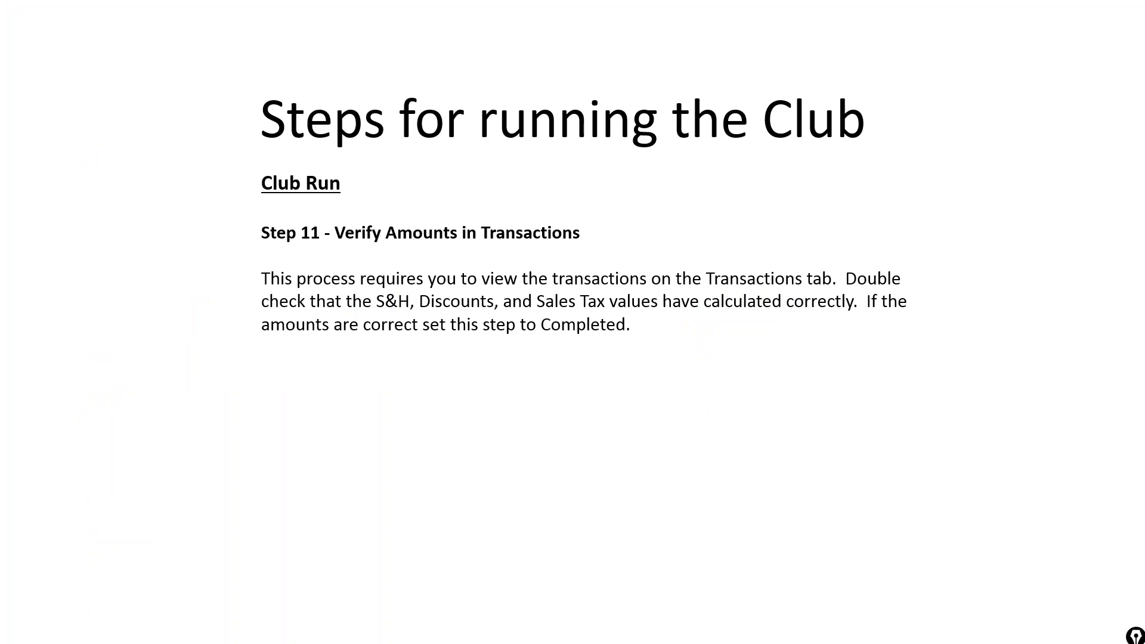
pyautogui.press('Right')
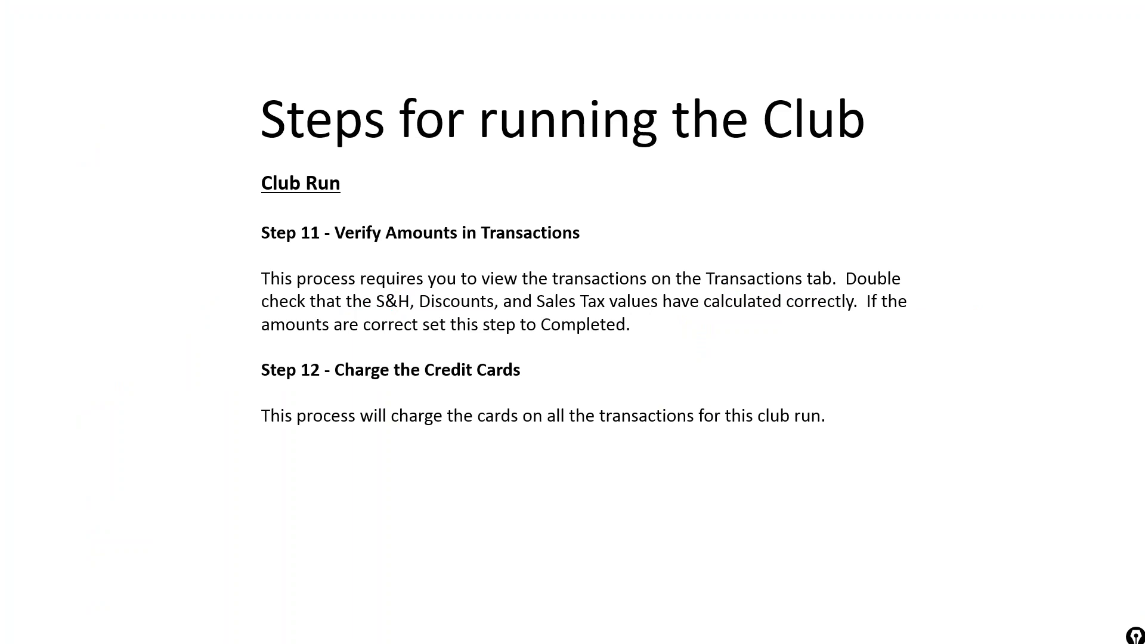
pyautogui.hotkey('alt', 'Tab')
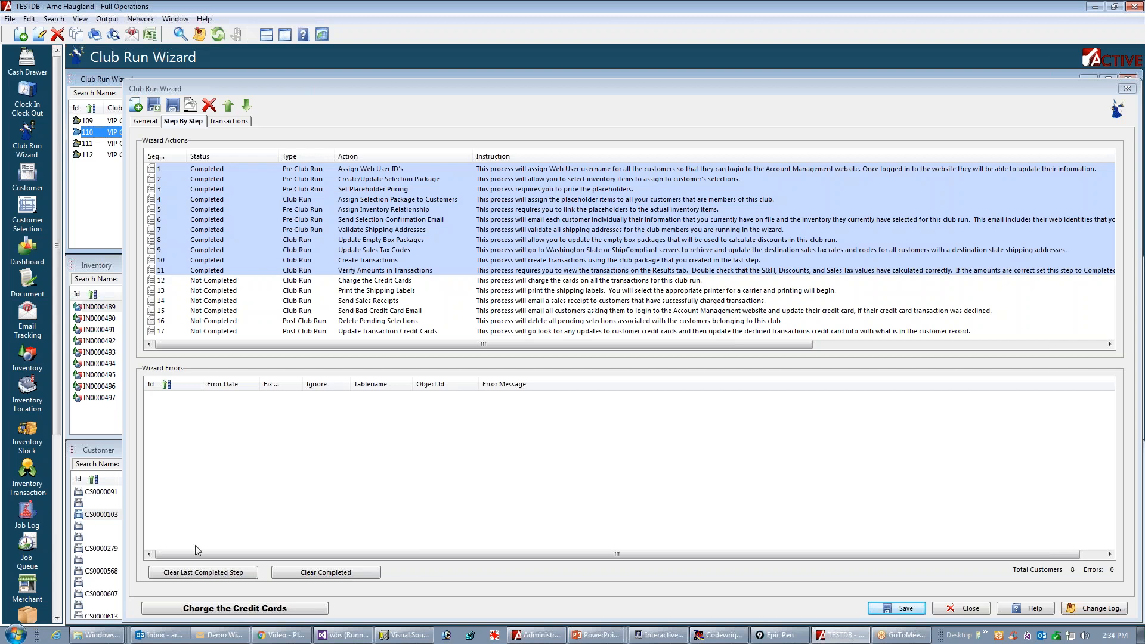
# - Run the Charge the Credit Cards step on the club run's transactions and point out its row in the wizard actions
pyautogui.click(296, 608)
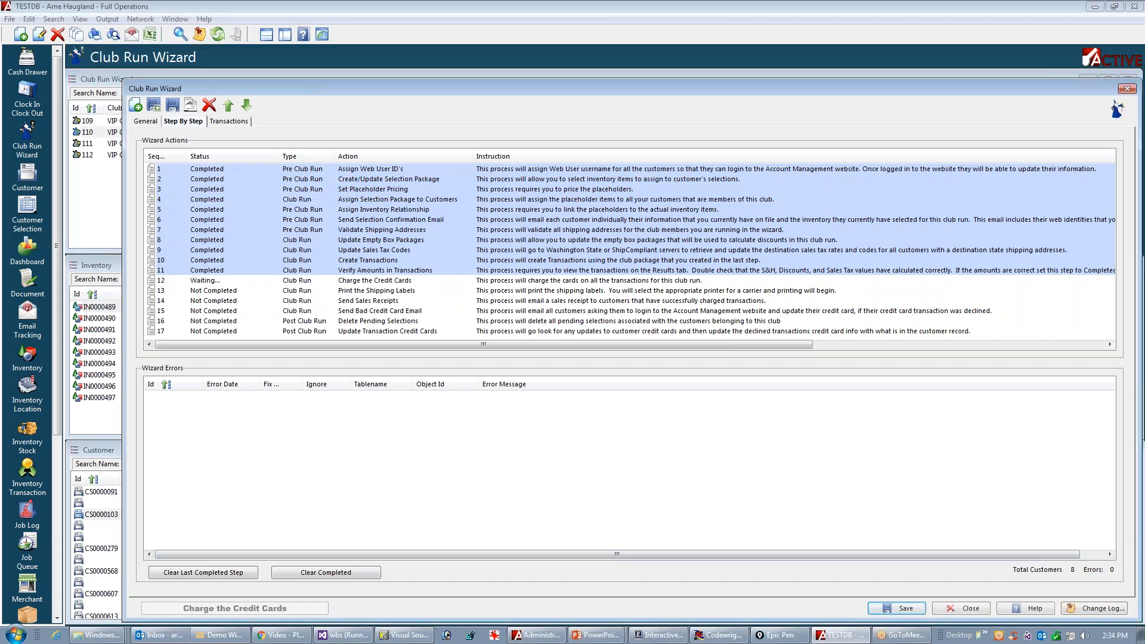
pyautogui.moveTo(164, 278); pyautogui.dragTo(234, 281)
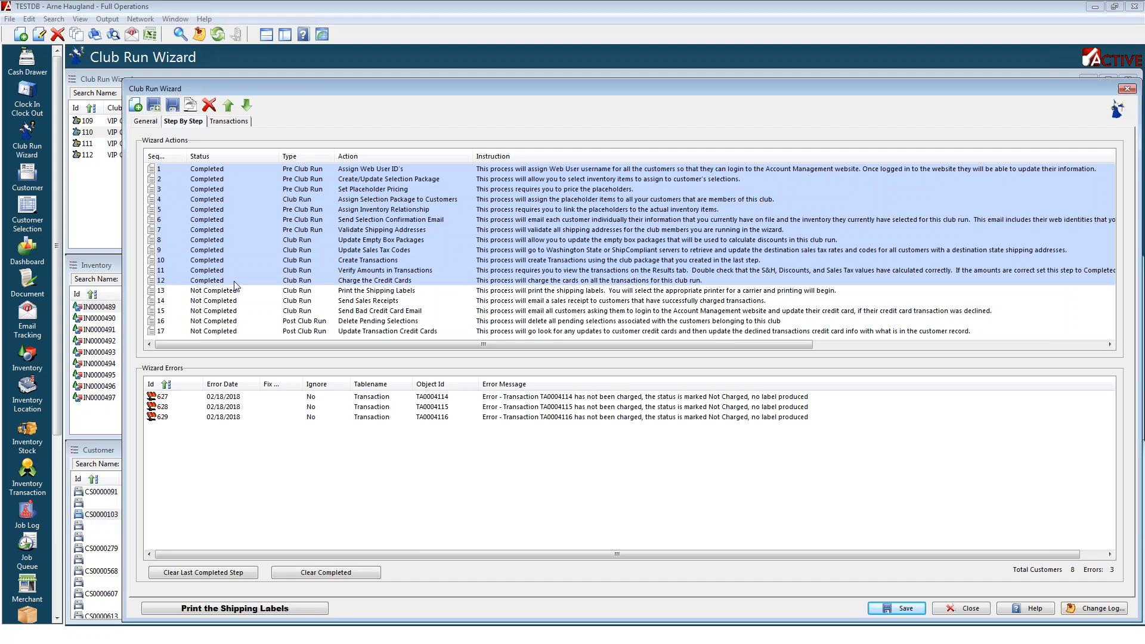
pyautogui.click(249, 285)
# - Show the charge results in the transactions list, highlight the Success entries in the Data column, and clear the marks
pyautogui.click(242, 122)
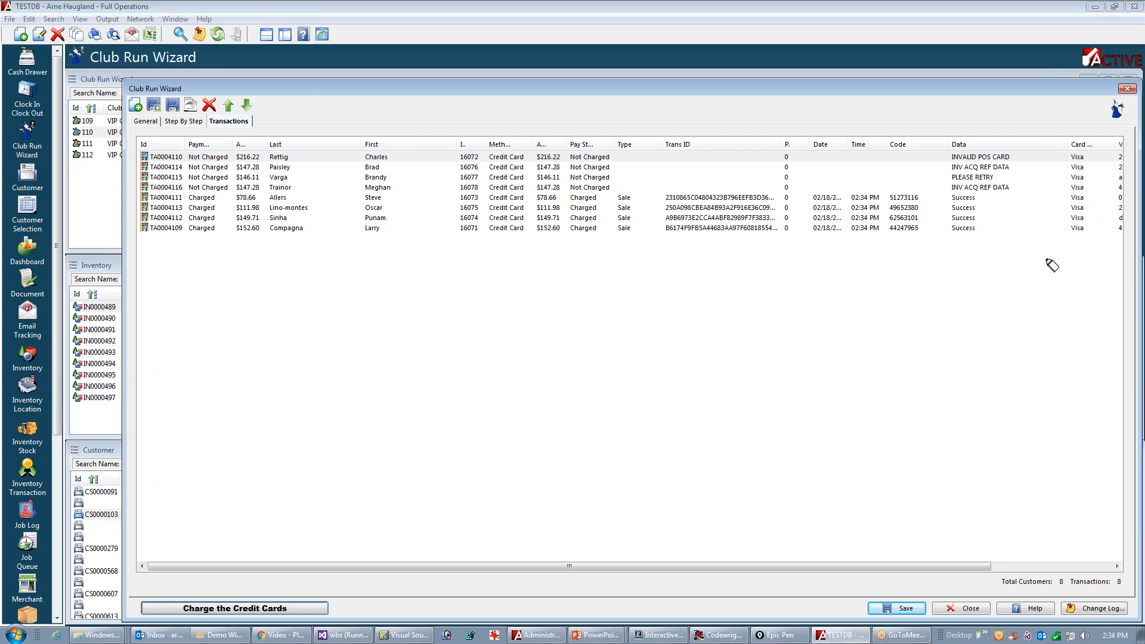
pyautogui.hotkey('ctrl', 'shift', '4')
pyautogui.moveTo(949, 197)
pyautogui.mouseDown()
pyautogui.moveTo(976, 204)
pyautogui.moveTo(955, 217)
pyautogui.moveTo(982, 228)
pyautogui.mouseUp()
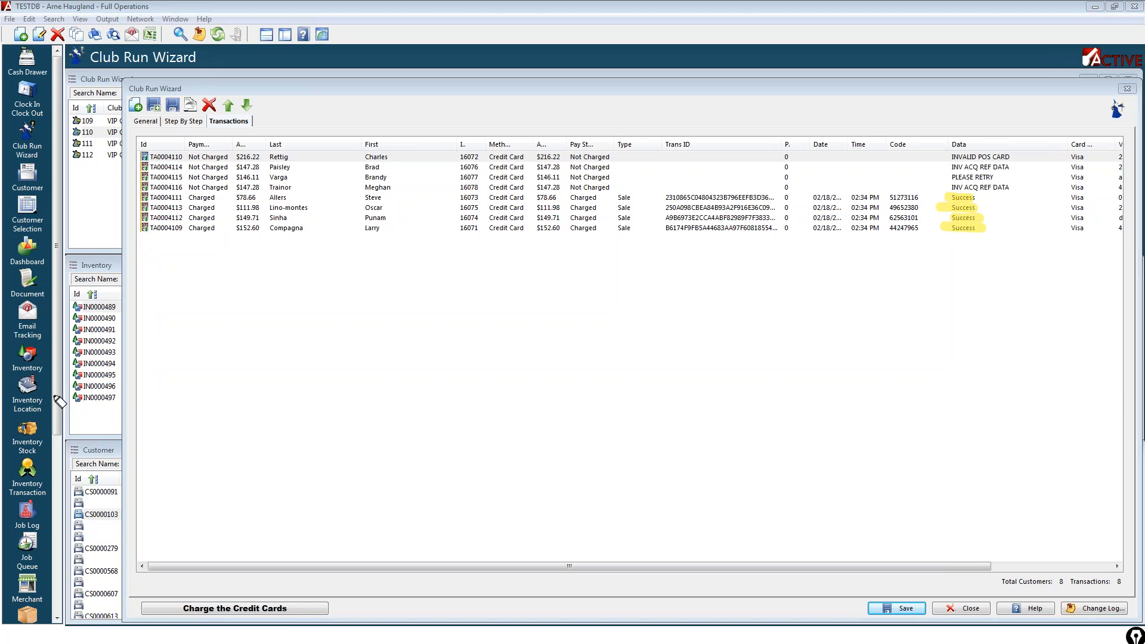
pyautogui.press('Escape')
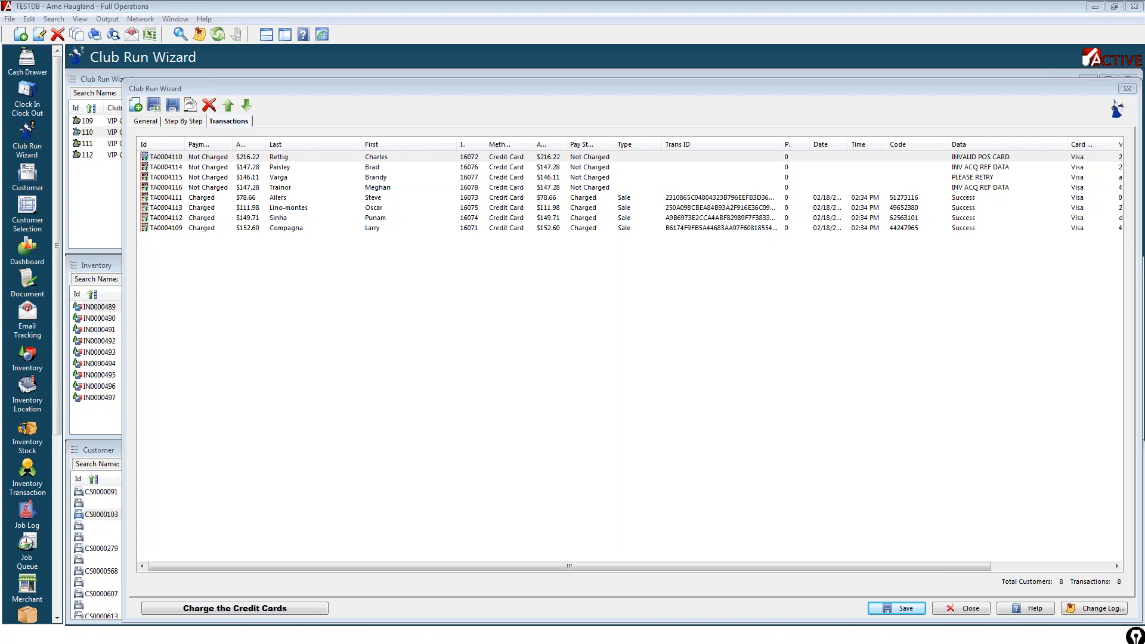
# - Return to the wizard's step list, show Step 13 - Print the Shipping Labels in the PowerPoint presentation, and switch back to TESTDB
pyautogui.click(181, 122)
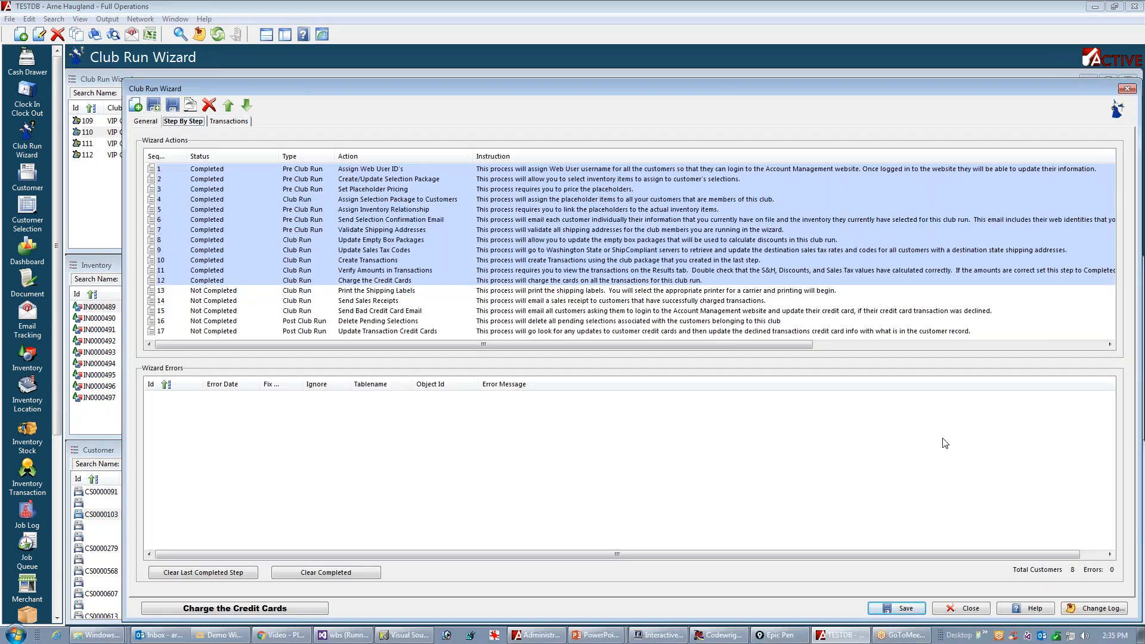
pyautogui.hotkey('alt', 'Tab')
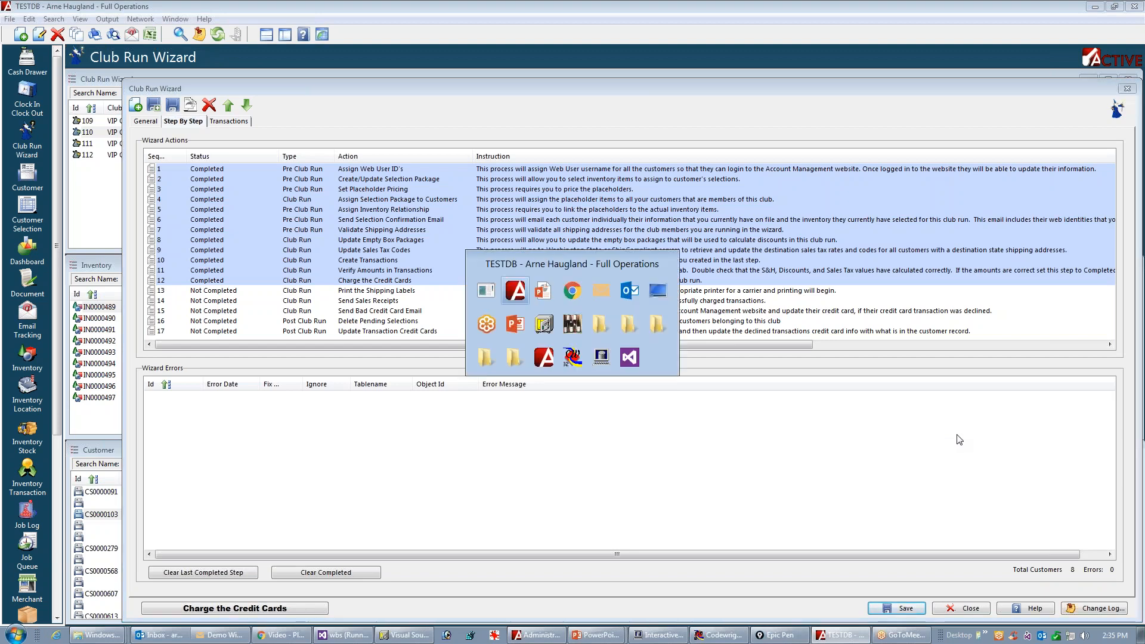
pyautogui.hotkey('alt', 'Tab')
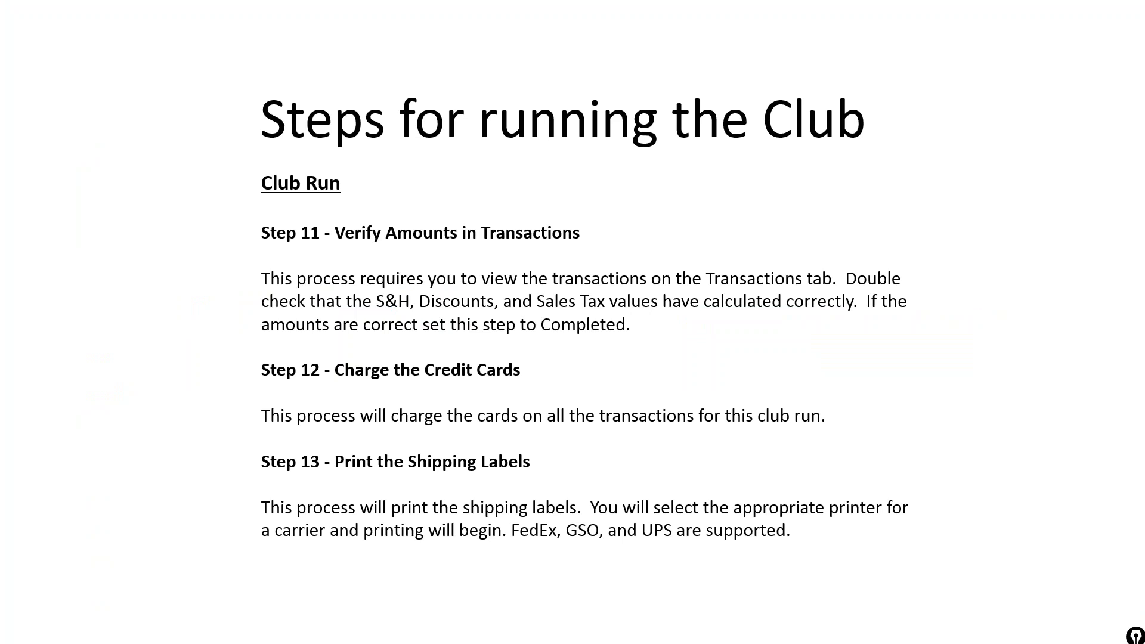
pyautogui.hotkey('alt', 'Tab')
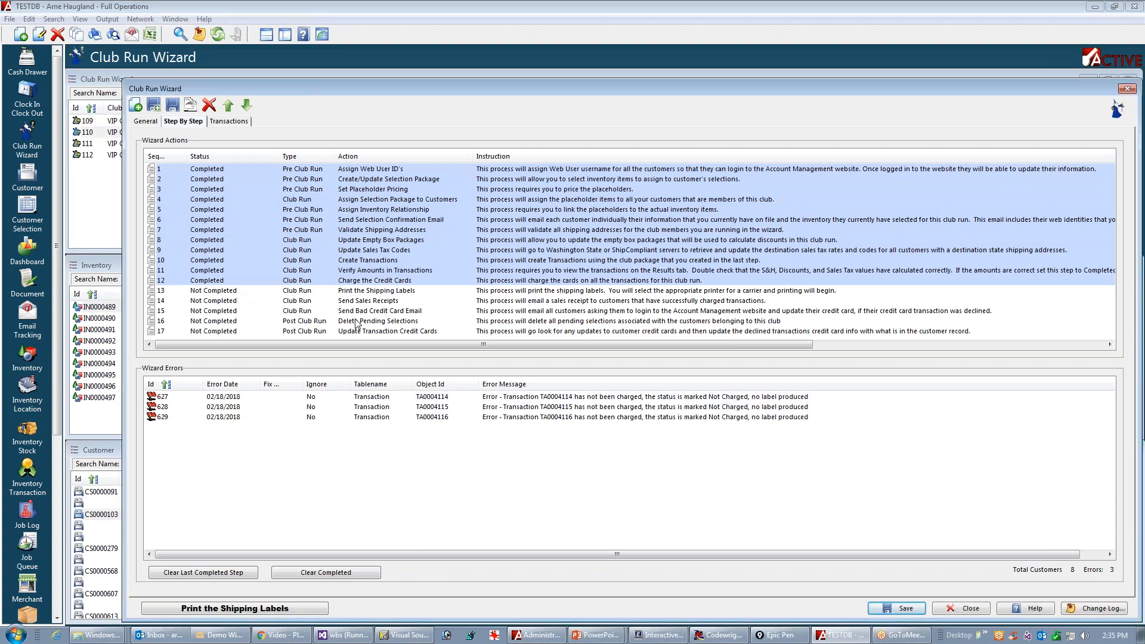
# - Start Print the Shipping Labels with FedEx as the shipper, Zebra as the printer type and Format 435 without doc as the label media
pyautogui.click(286, 292)
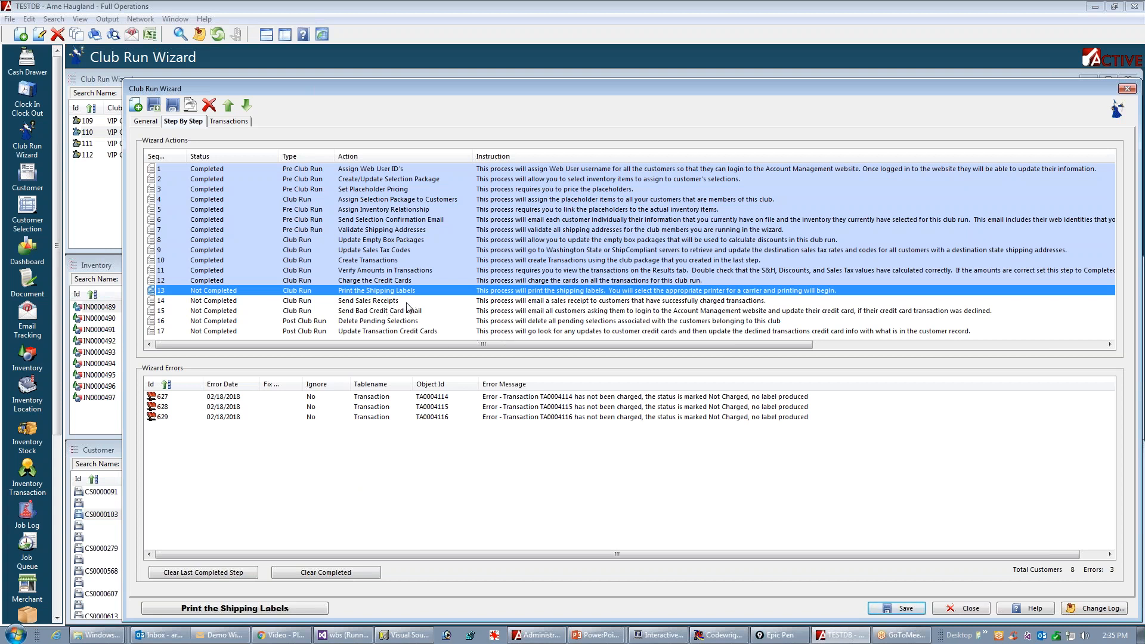
pyautogui.click(257, 609)
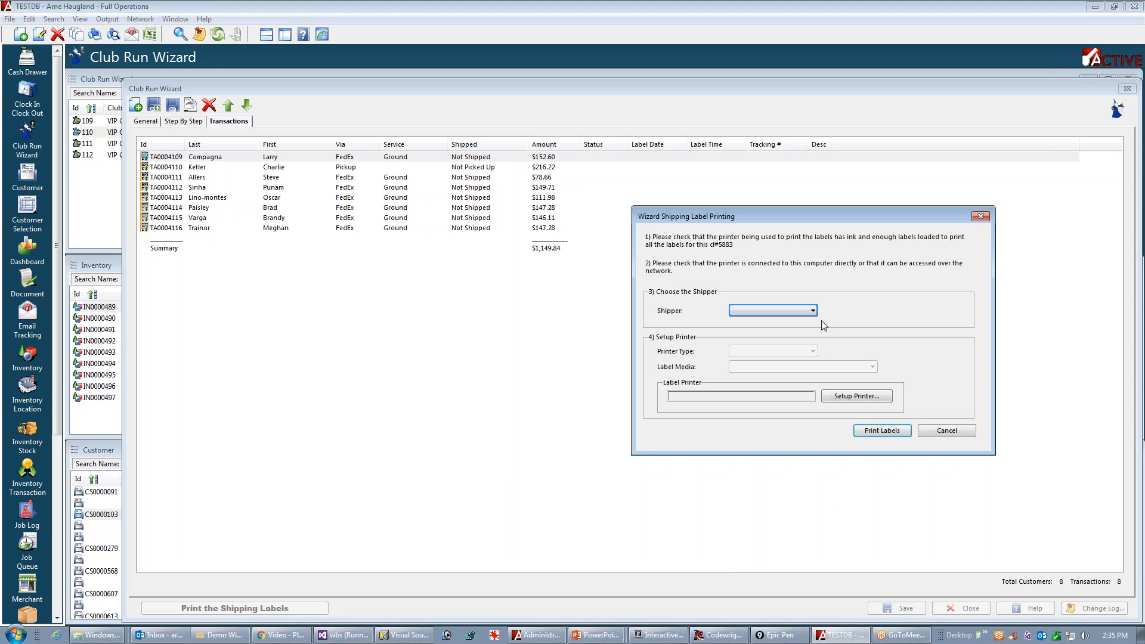
pyautogui.click(814, 312)
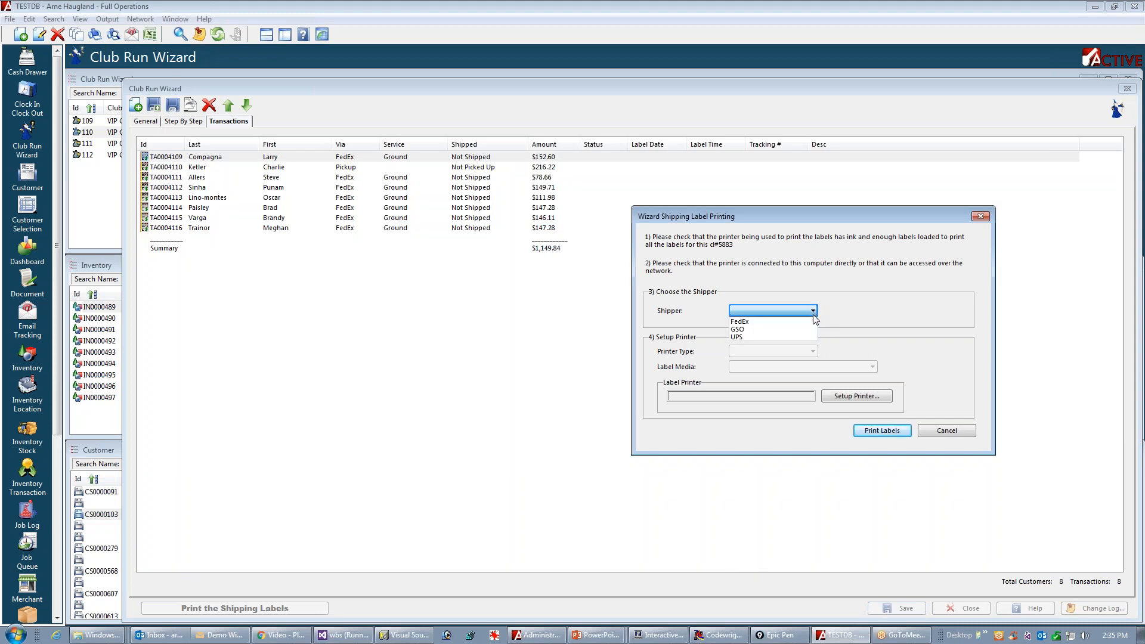
pyautogui.click(752, 321)
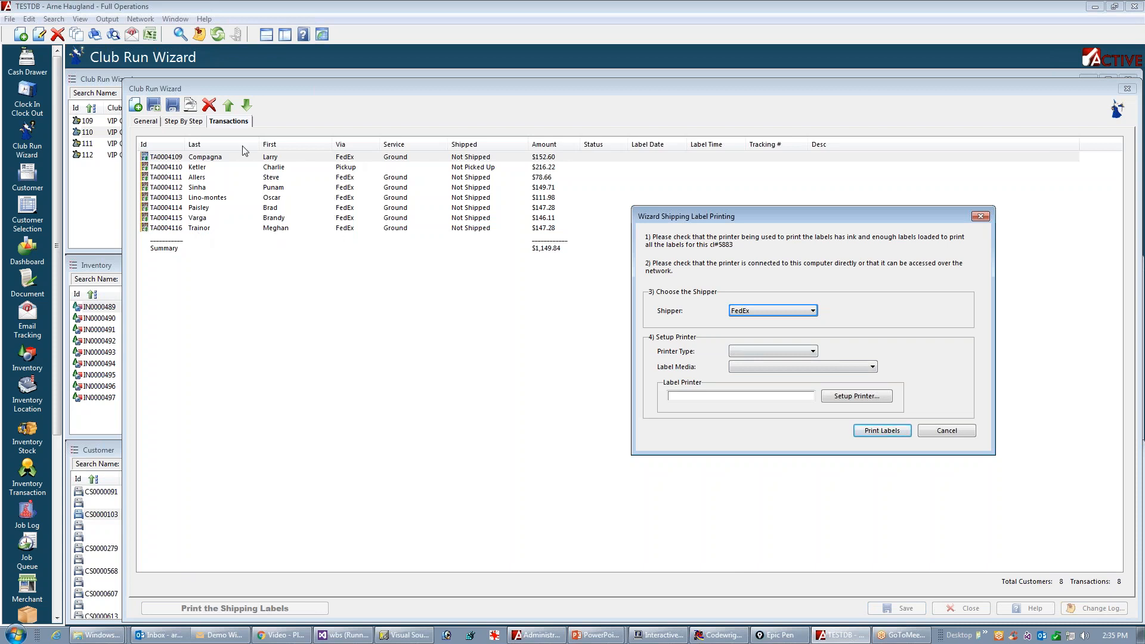
pyautogui.click(812, 352)
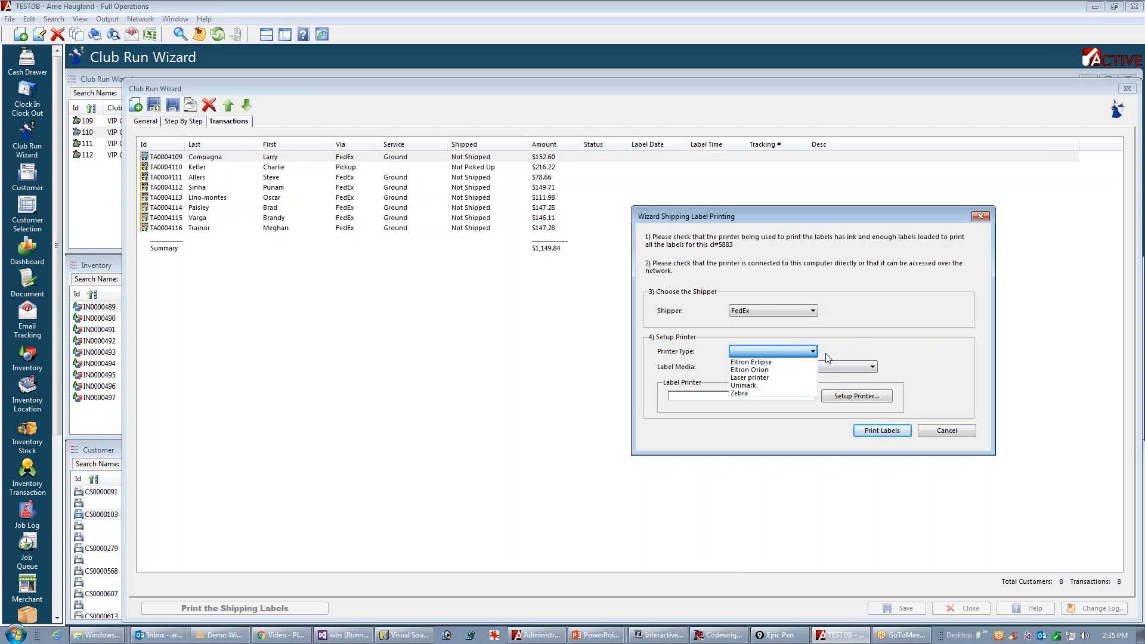
pyautogui.click(752, 393)
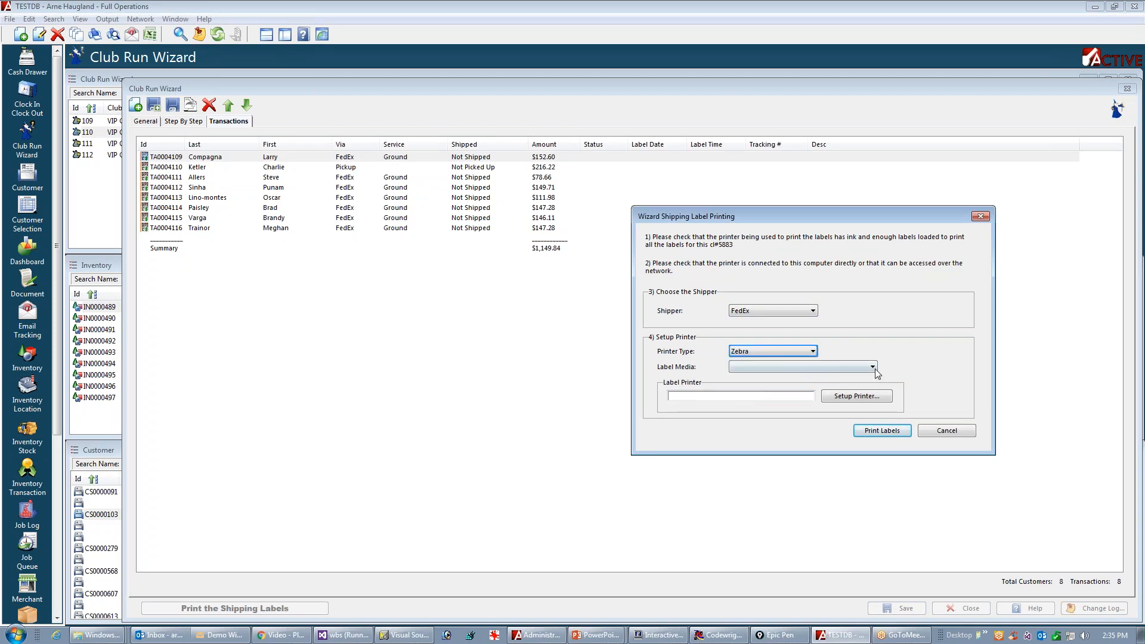
pyautogui.click(873, 368)
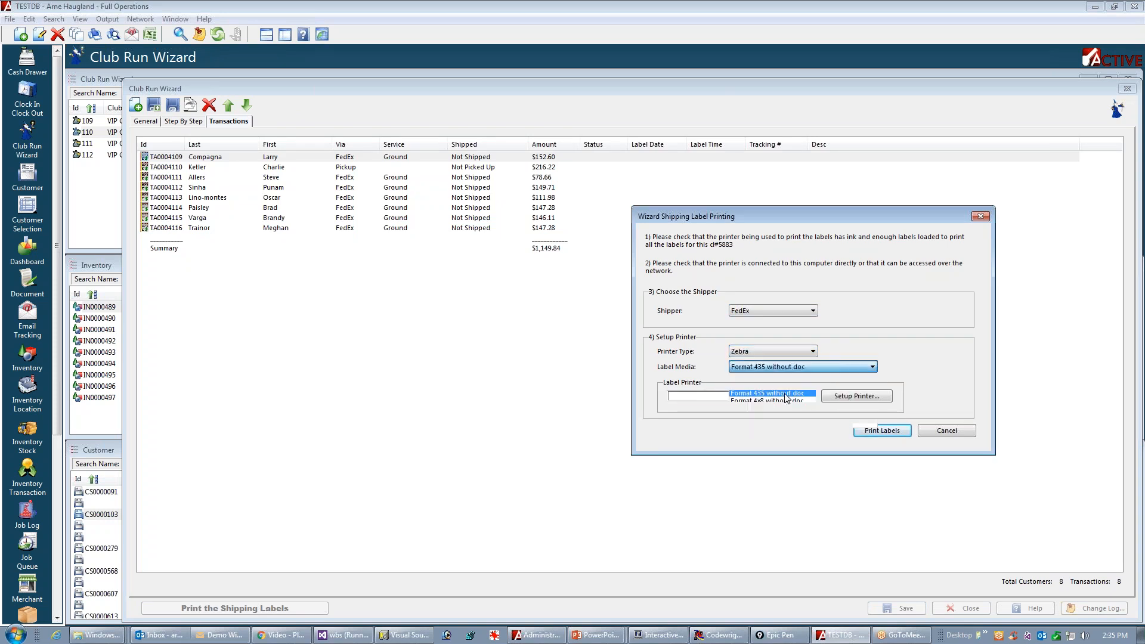
pyautogui.click(785, 394)
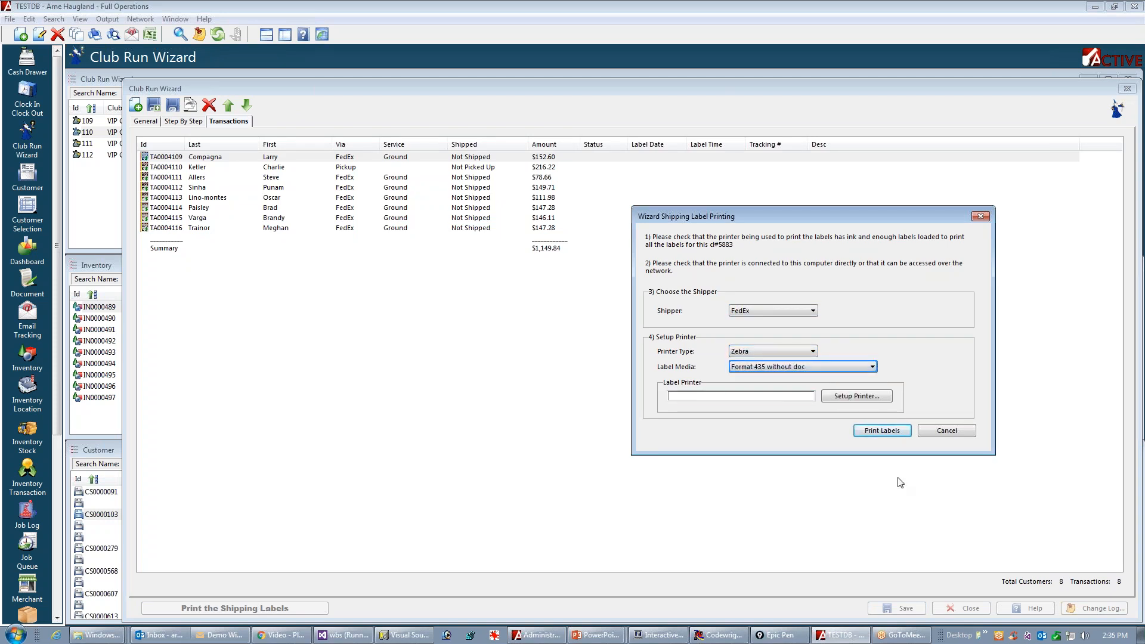
# - Set the label printer to ZDesigner LP 2844 (redirected 1) and print the shipping labels
pyautogui.click(843, 397)
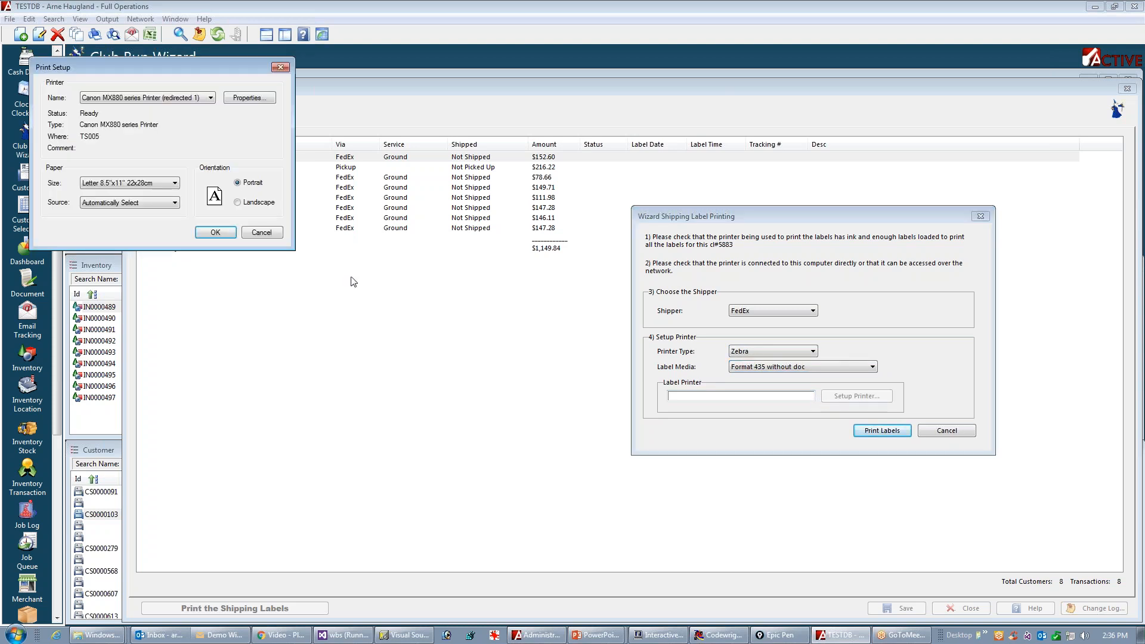
pyautogui.click(211, 97)
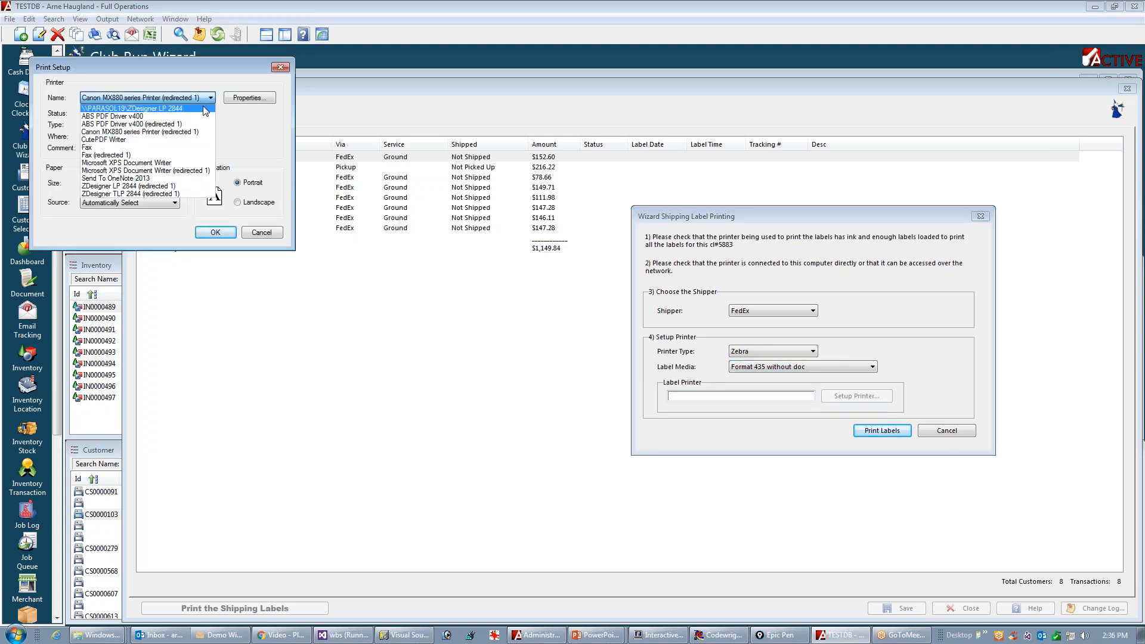
pyautogui.click(128, 187)
pyautogui.click(215, 232)
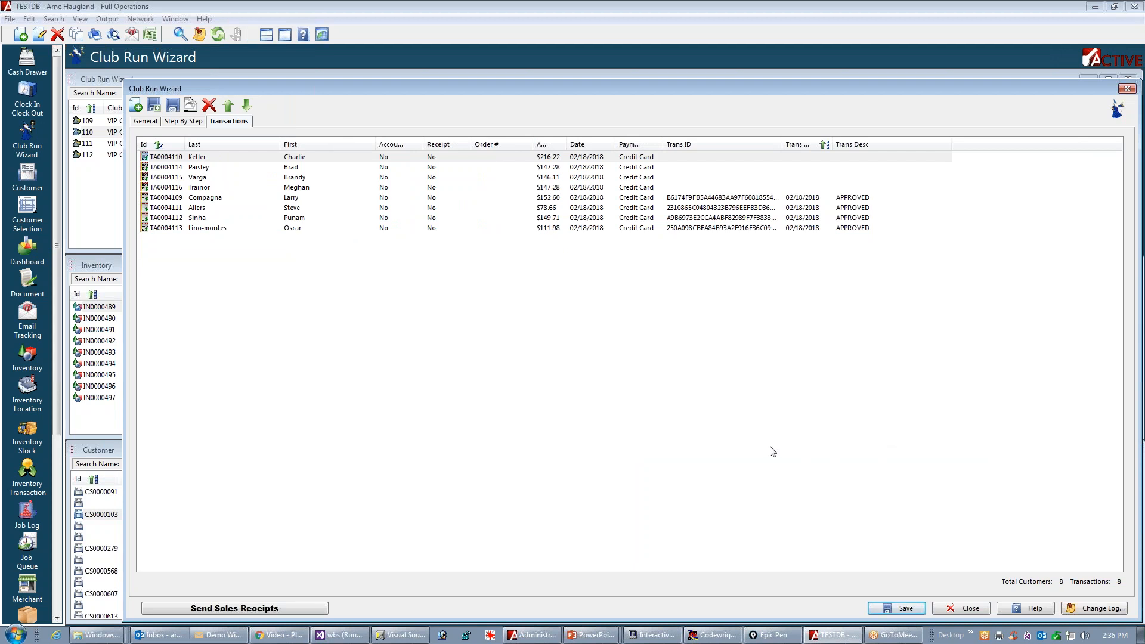
# - Review the wizard errors of the Print the Shipping Labels step and select all the listed transaction errors
pyautogui.click(184, 122)
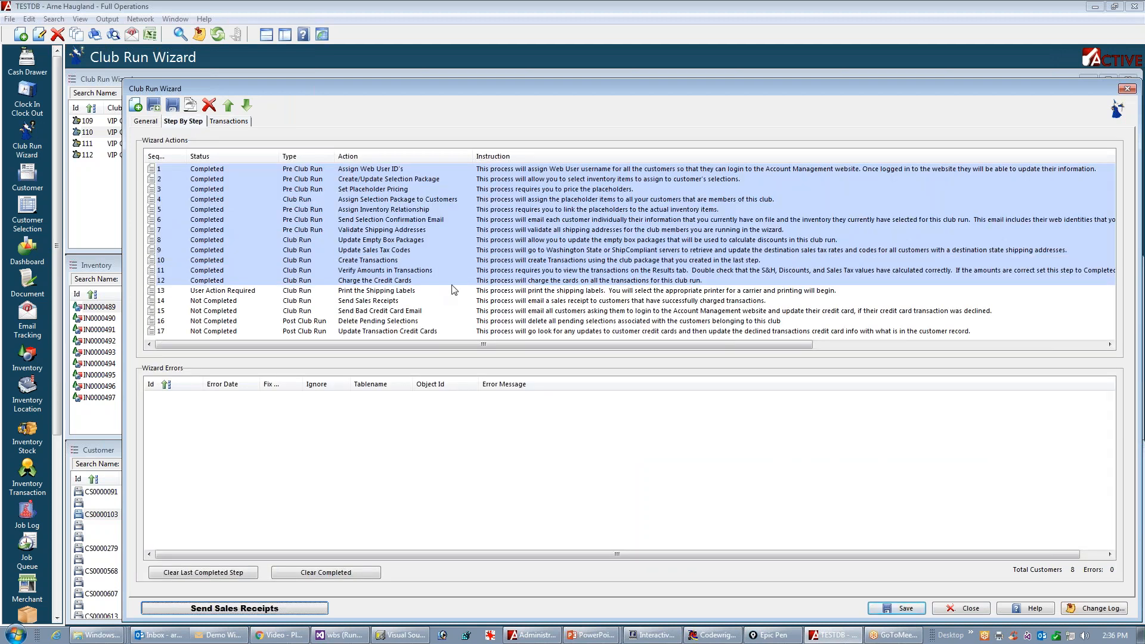
pyautogui.click(233, 291)
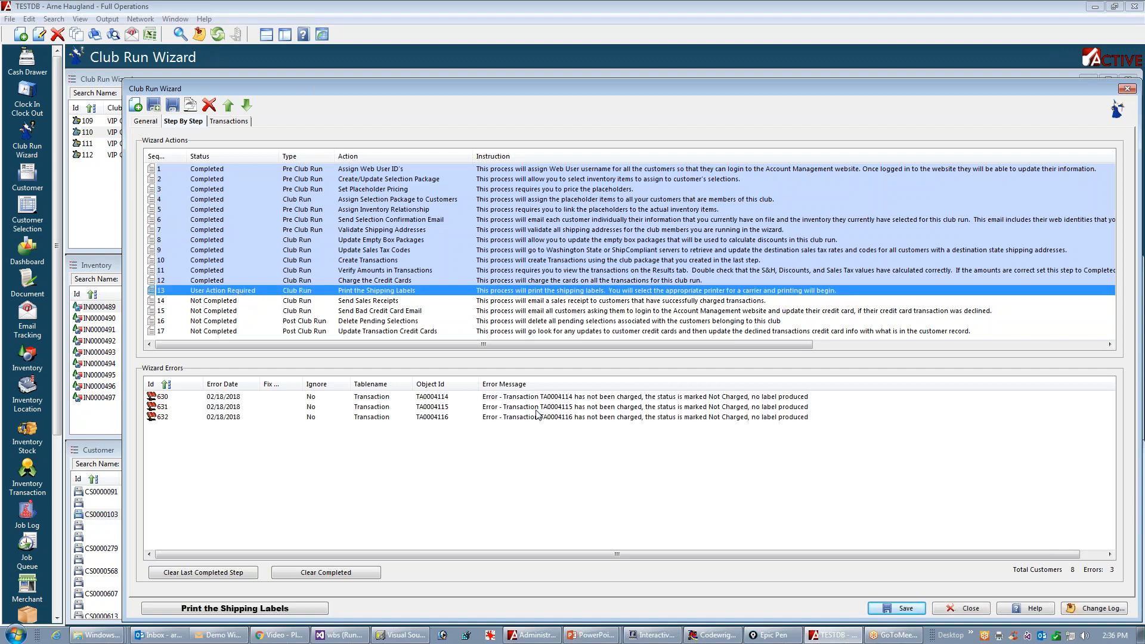
pyautogui.click(428, 398)
pyautogui.keyDown('shift'); pyautogui.click(427, 413); pyautogui.keyUp('shift')
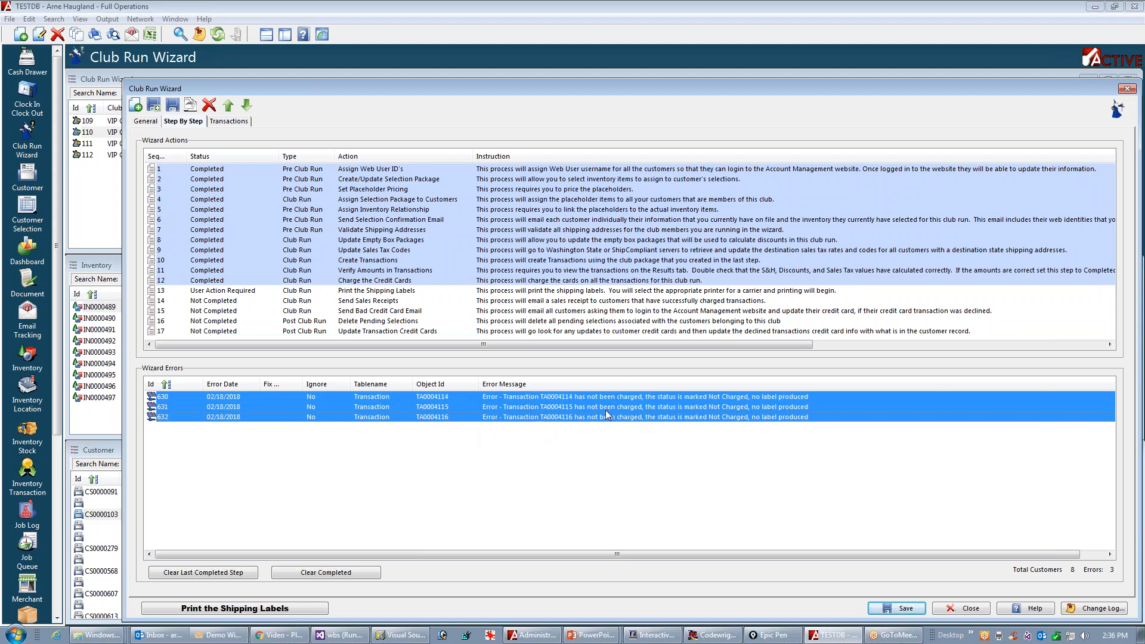
# - Switch to the PowerPoint presentation, advance to Step 14 - Send Sales Receipts, and return to TESTDB
pyautogui.hotkey('alt', 'Tab')
pyautogui.hotkey('alt', 'Tab')
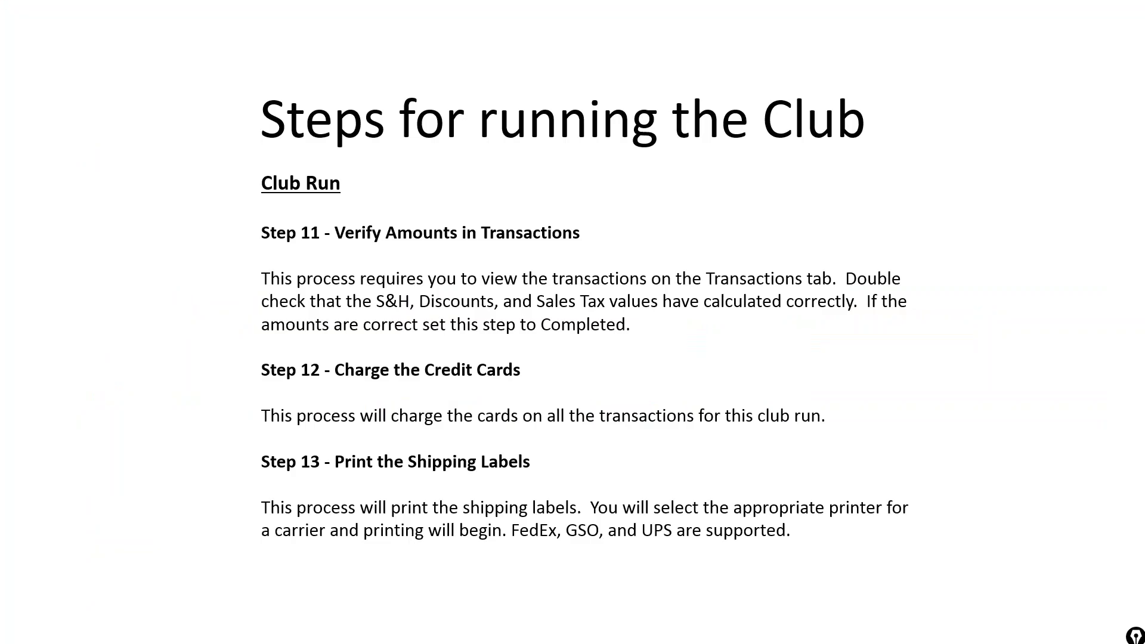
pyautogui.press('Right')
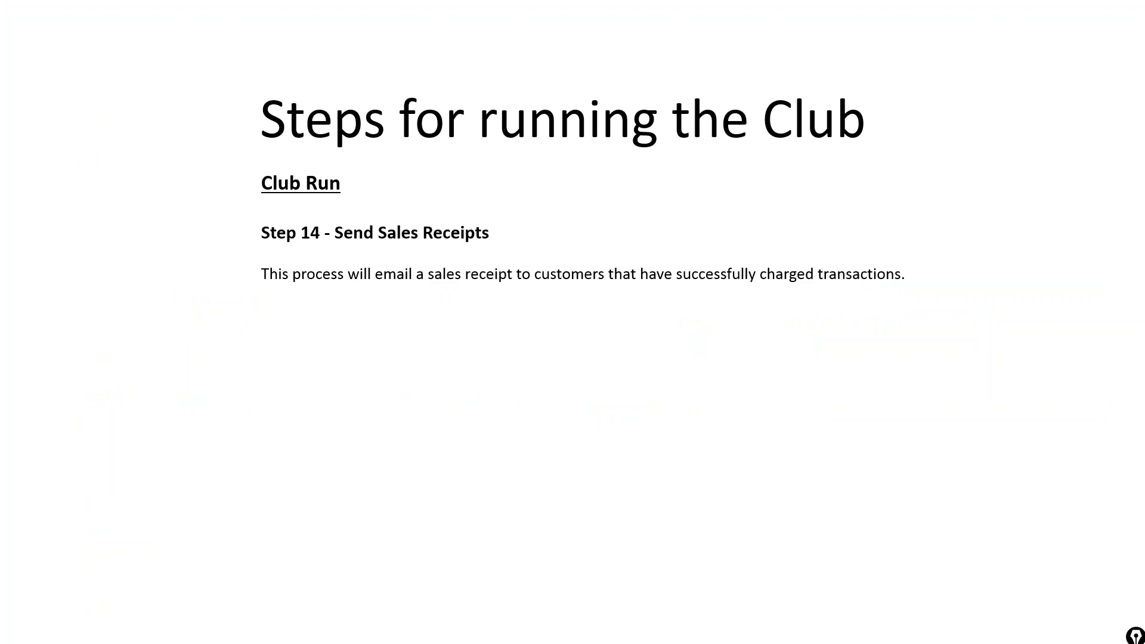
pyautogui.hotkey('alt', 'Tab')
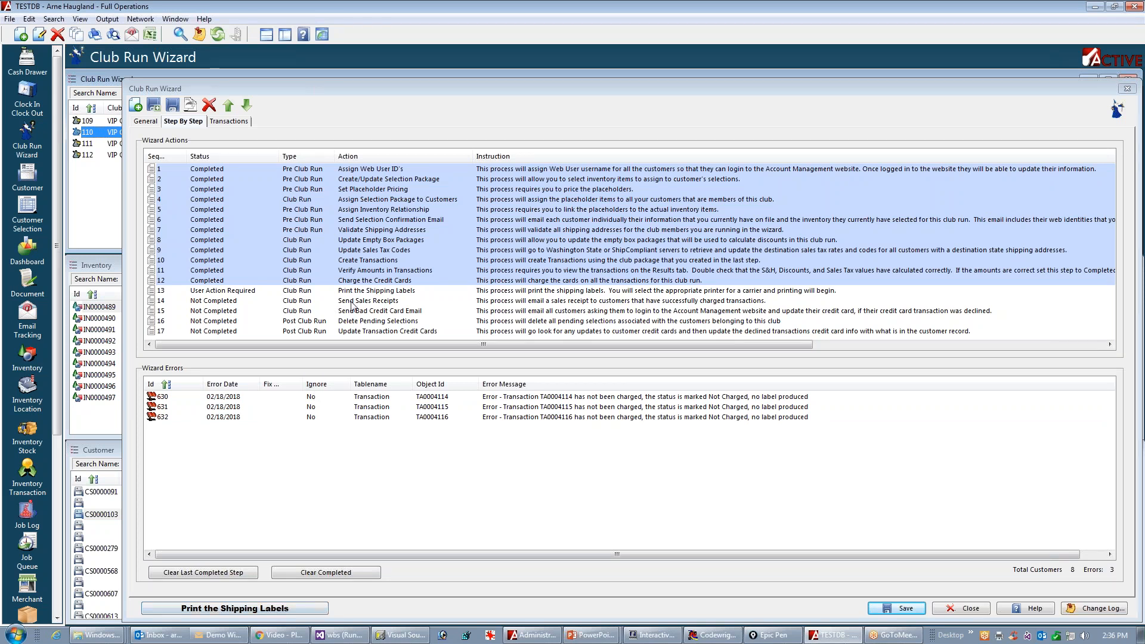
# - Start Send Sales Receipts and look through the sales receipt email templates and the body of the UPS template
pyautogui.click(216, 608)
pyautogui.click(216, 608)
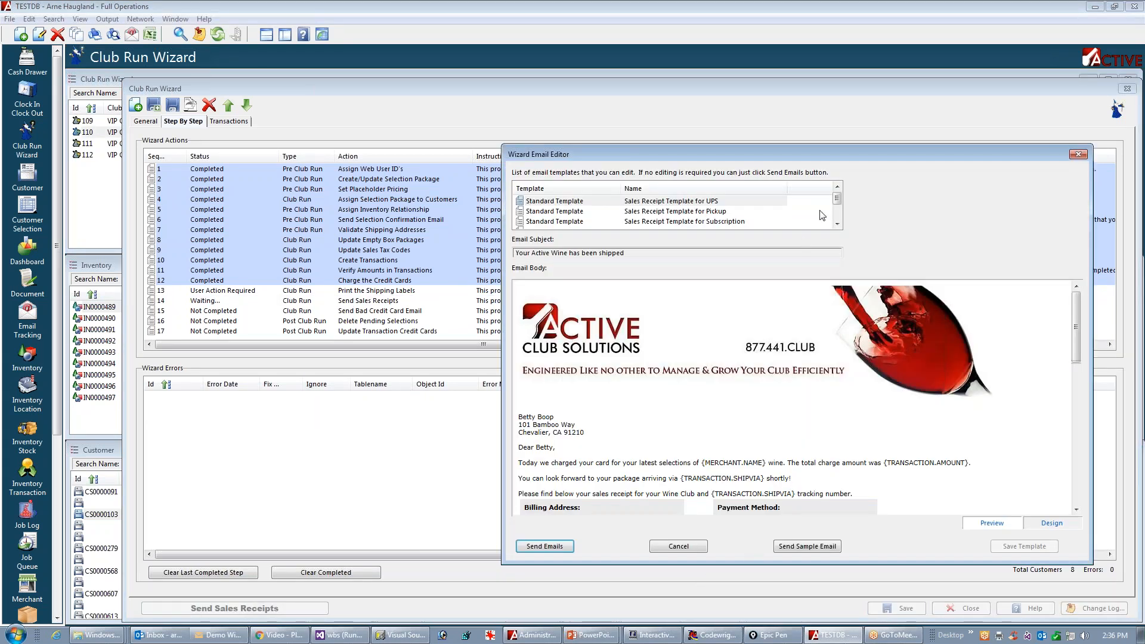
pyautogui.moveTo(1080, 338); pyautogui.dragTo(1078, 465)
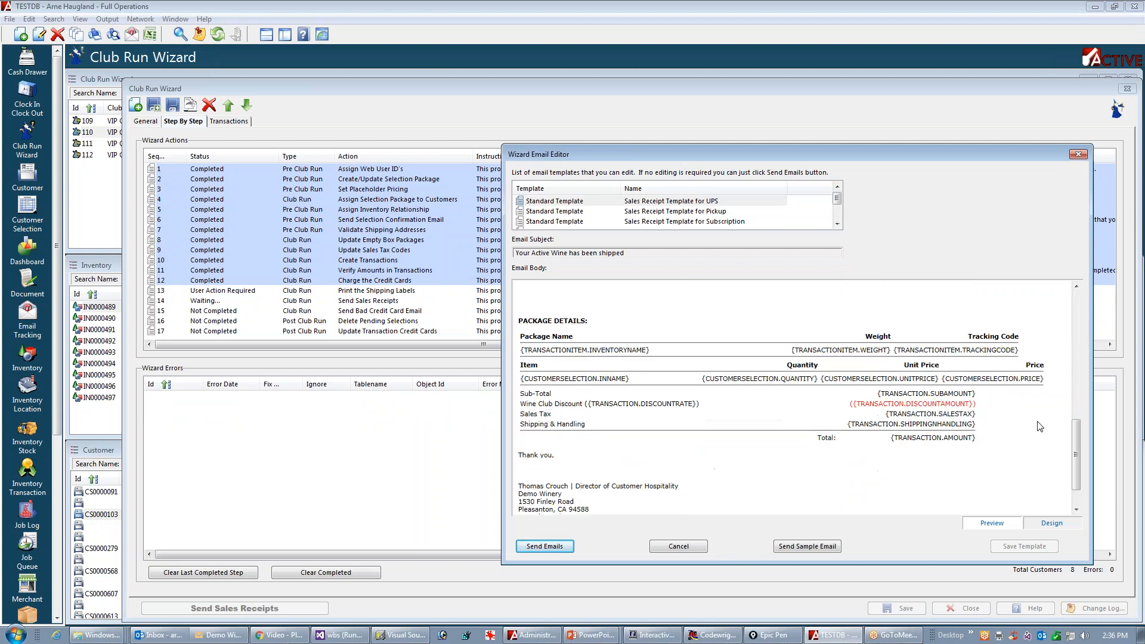
pyautogui.click(717, 213)
pyautogui.click(696, 202)
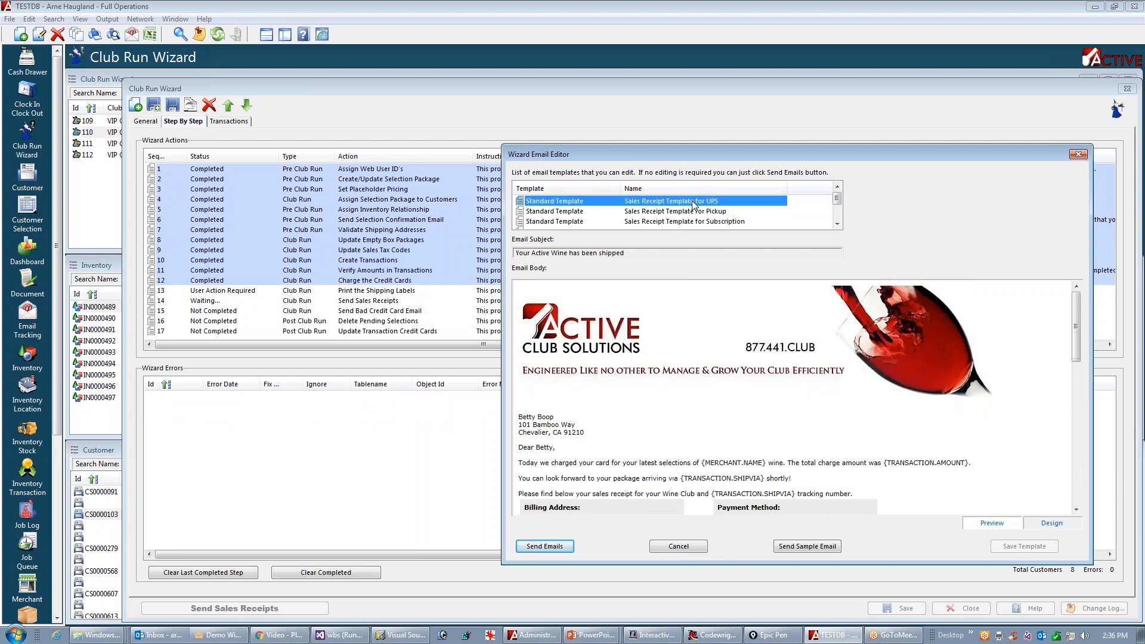
pyautogui.moveTo(839, 207); pyautogui.dragTo(839, 233)
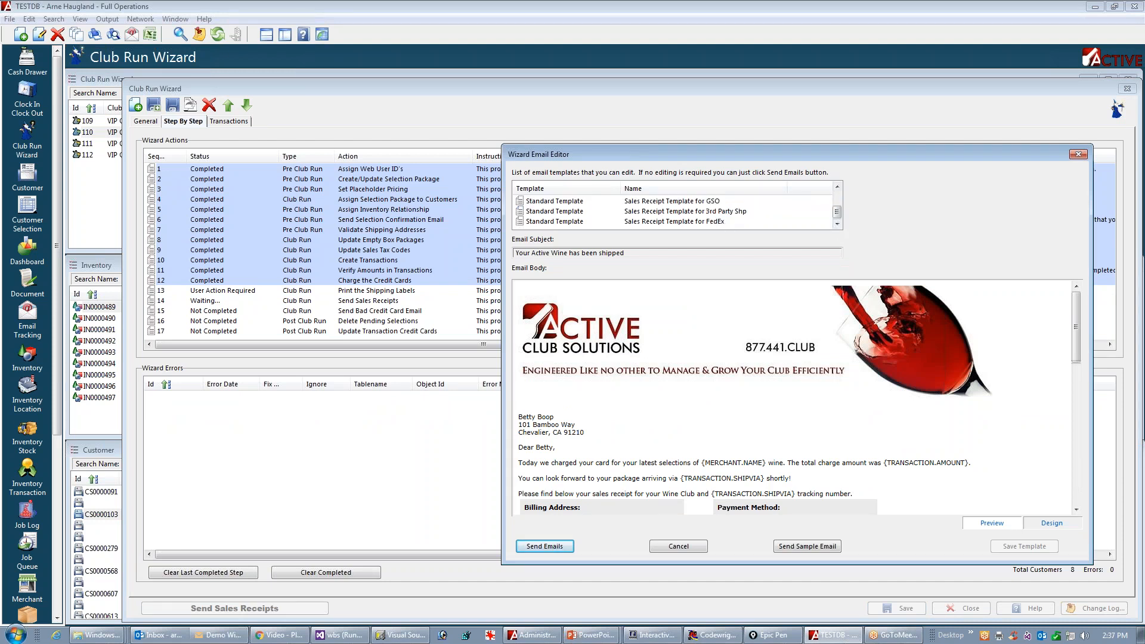
# - Preview the Sales Receipt Template for FedEx and send a sample email of it
pyautogui.click(716, 222)
pyautogui.moveTo(1077, 333); pyautogui.dragTo(1081, 363)
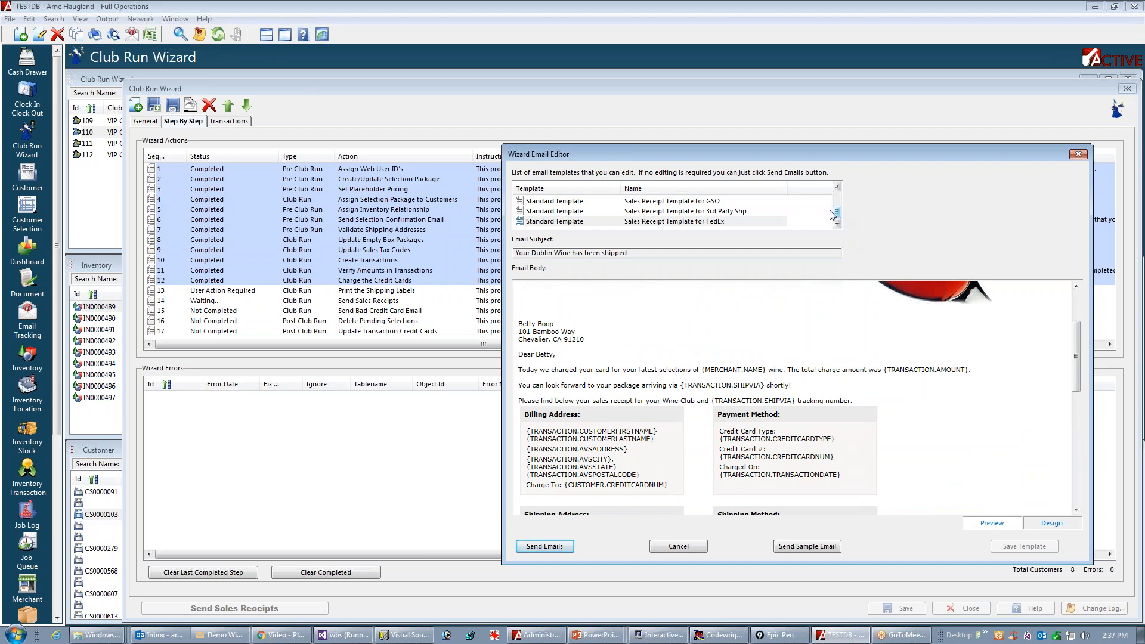
pyautogui.click(806, 547)
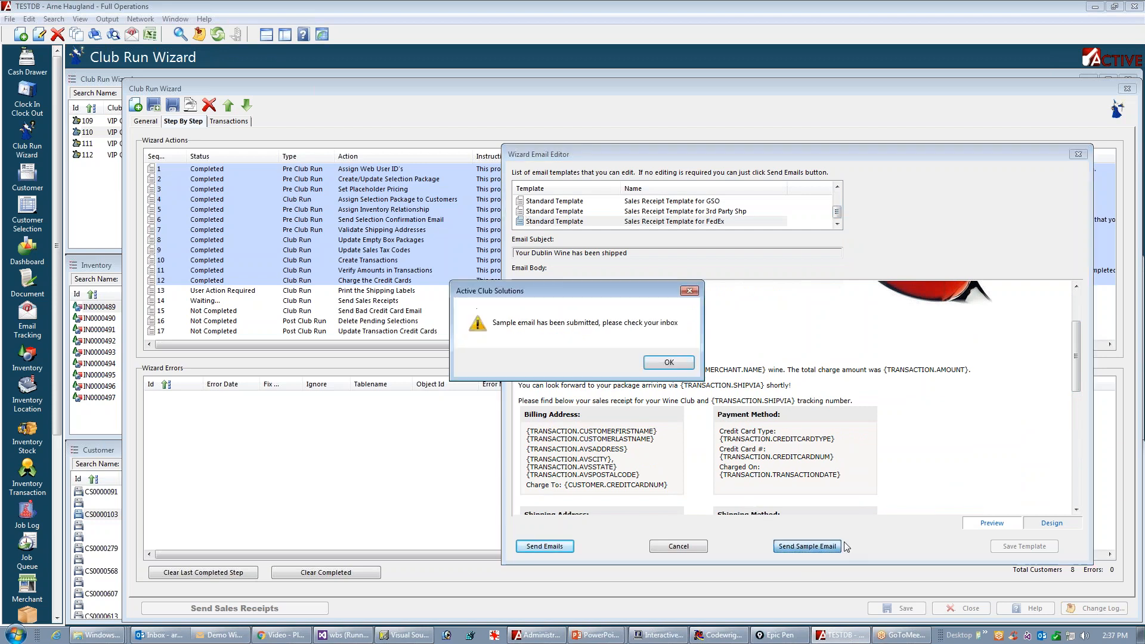
pyautogui.click(662, 365)
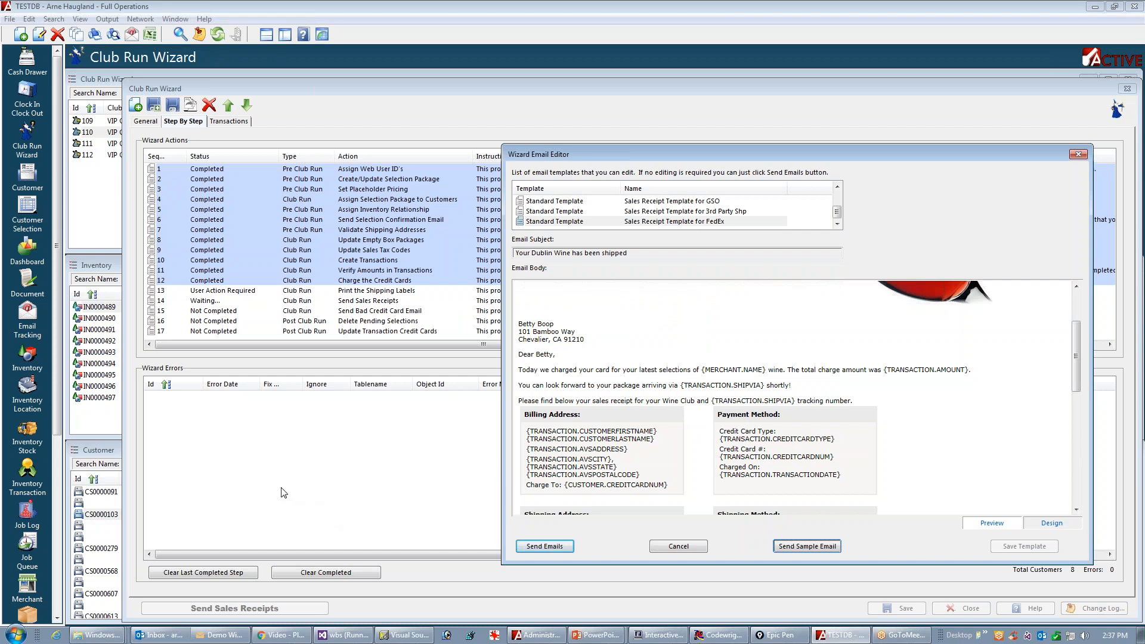
# - Switch to Outlook, open the email "Your Dublin Wine has been shipped" and examine its shipping and package details
pyautogui.click(170, 636)
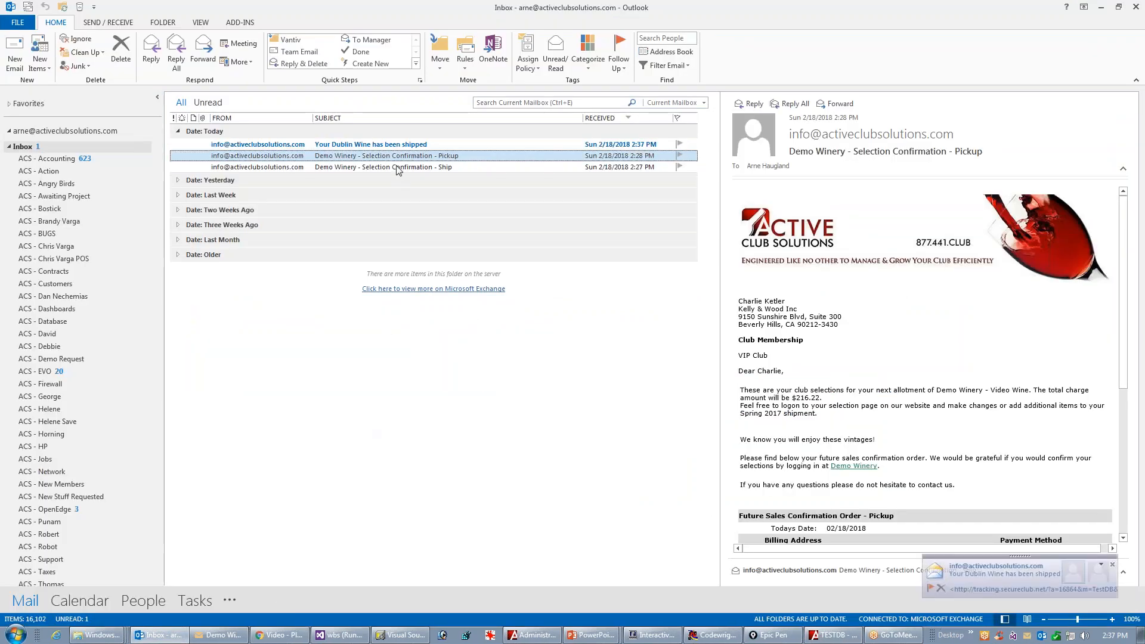
pyautogui.click(371, 146)
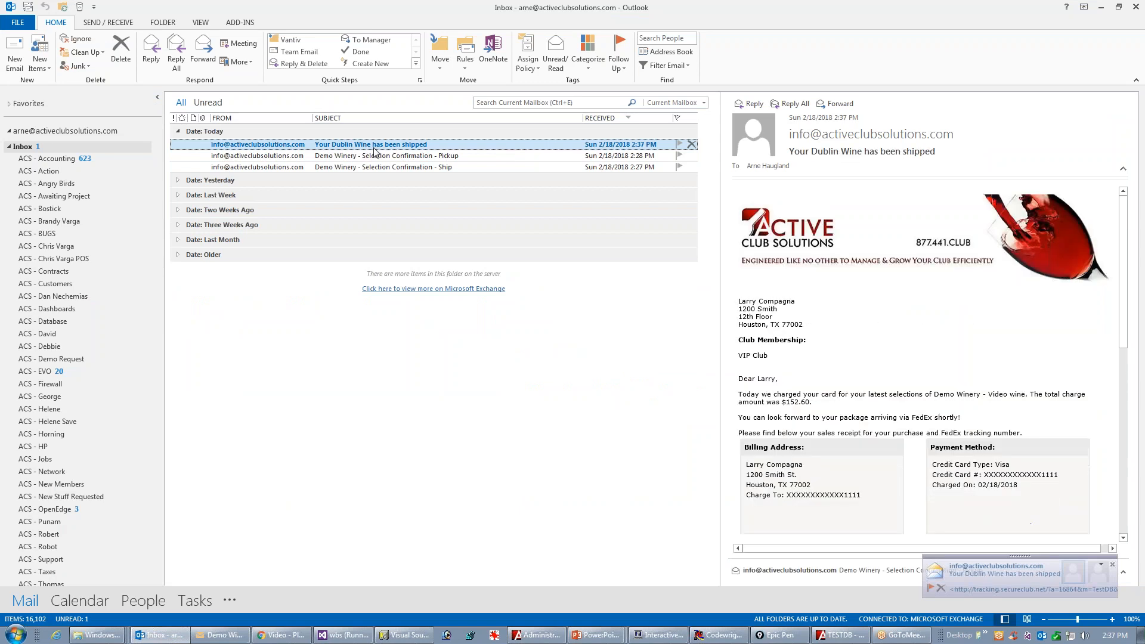
pyautogui.doubleClick(375, 146)
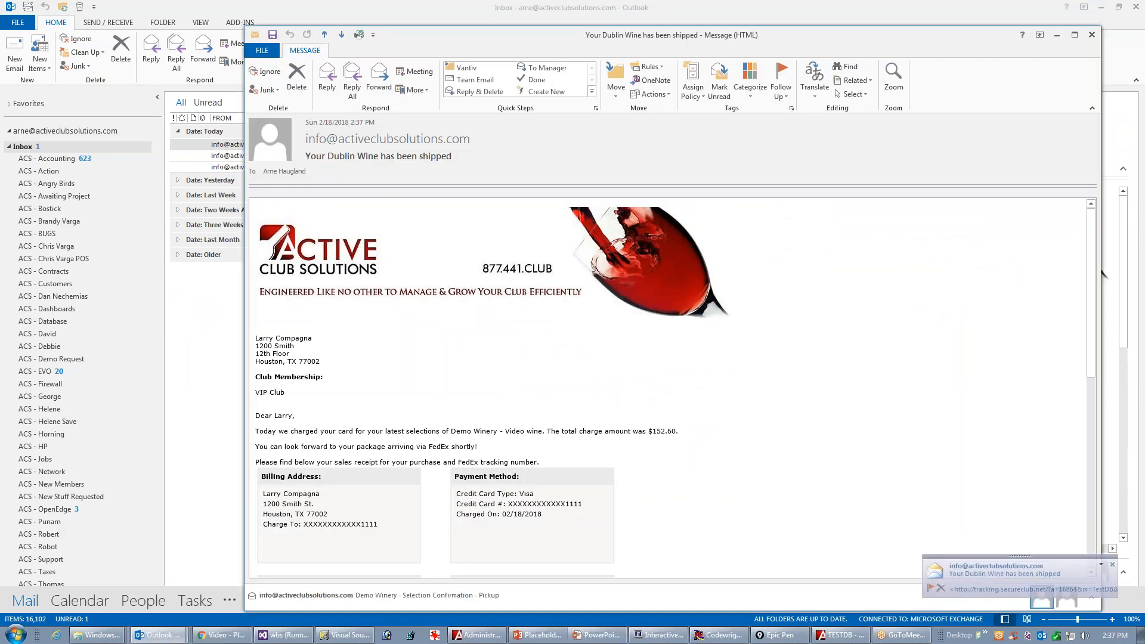
pyautogui.scroll(-10, 1049, 328)
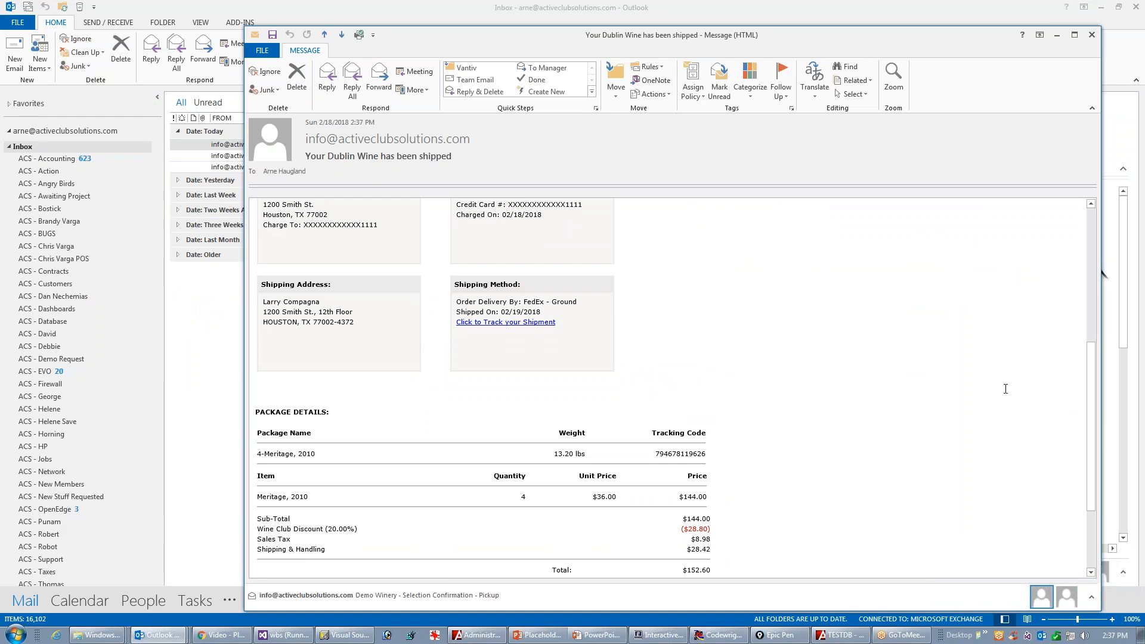
# - Mark the shipment tracking link, tracking code and total in the sample receipt with the highlighter, and clear the marks
pyautogui.hotkey('ctrl', 'shift', '4')
pyautogui.moveTo(510, 310)
pyautogui.mouseDown()
pyautogui.moveTo(473, 346)
pyautogui.moveTo(531, 310)
pyautogui.moveTo(423, 331)
pyautogui.mouseUp()
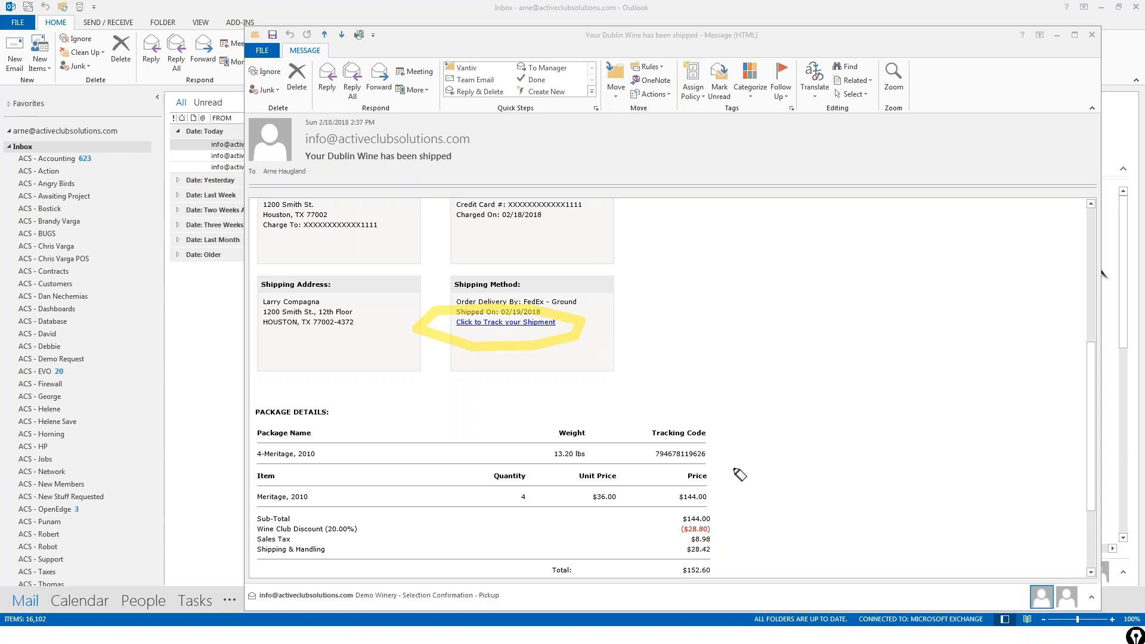
pyautogui.moveTo(646, 454); pyautogui.dragTo(716, 457)
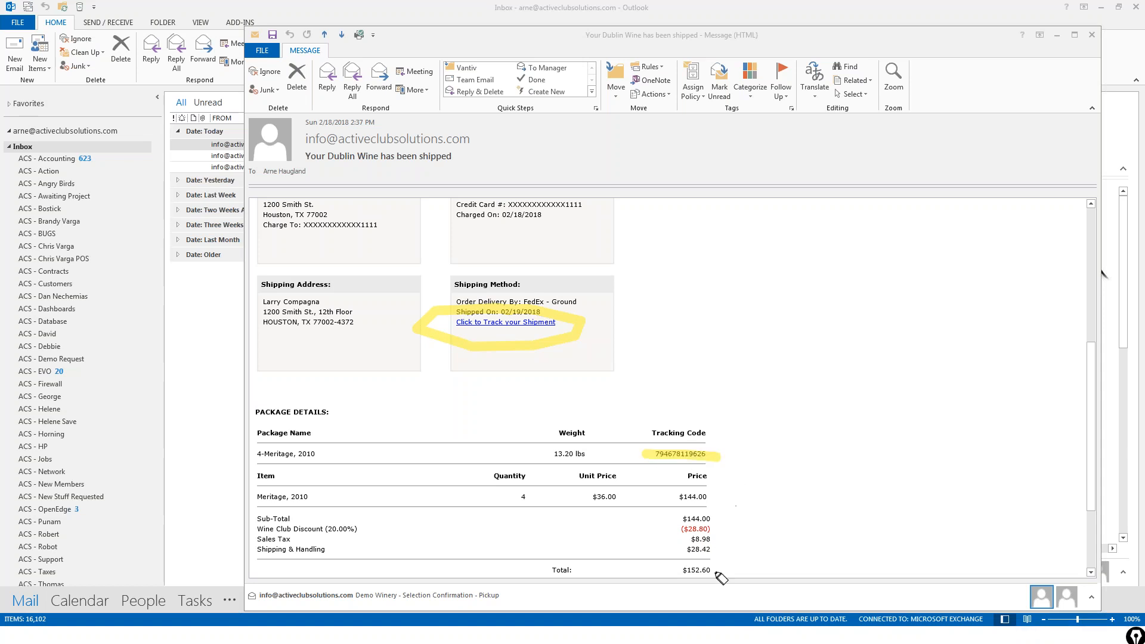
pyautogui.moveTo(672, 571); pyautogui.dragTo(731, 571)
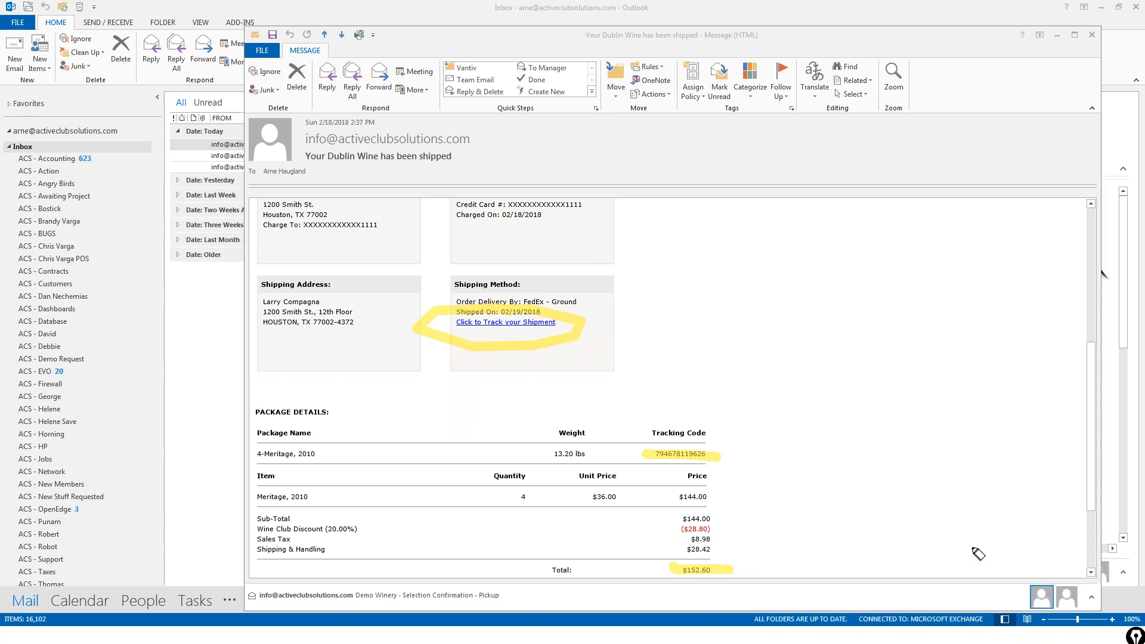
pyautogui.press('Escape')
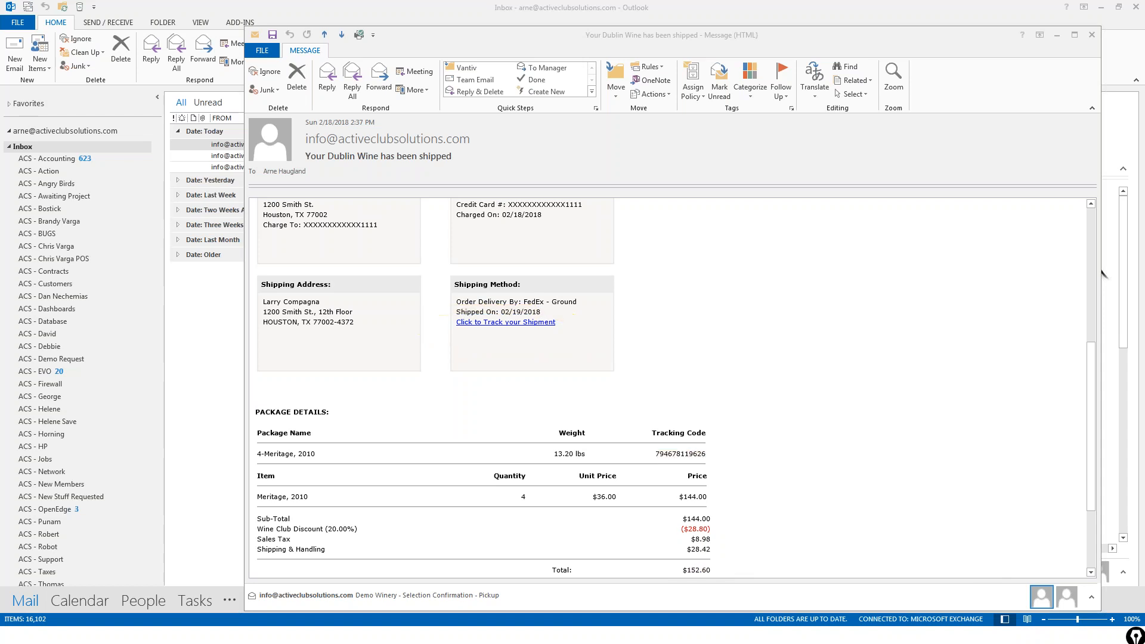
# - Close the sample receipt, return to TESTDB, send the sales receipt emails and highlight the Send Sales Receipts status
pyautogui.click(1092, 36)
pyautogui.hotkey('alt', 'Tab')
pyautogui.hotkey('alt', 'Tab')
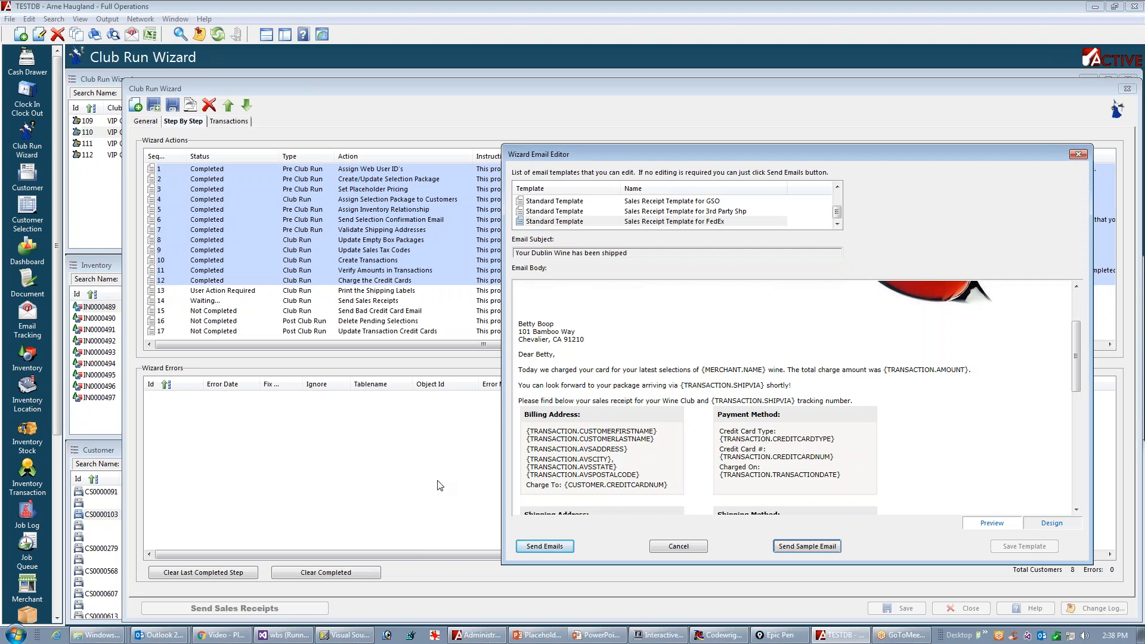
pyautogui.click(544, 547)
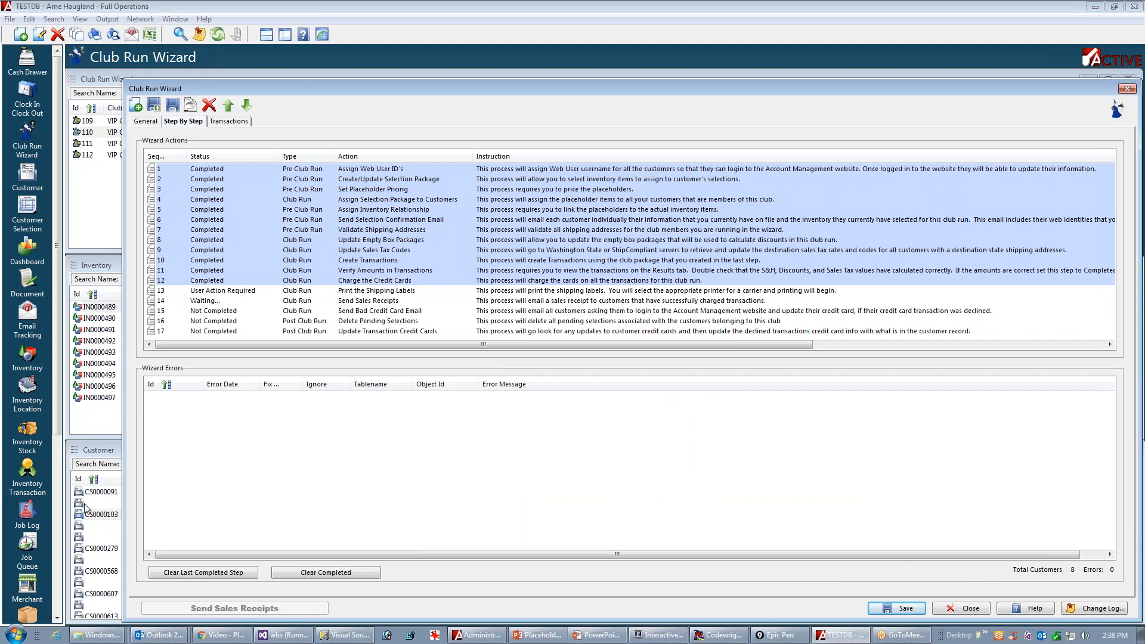
pyautogui.moveTo(177, 299); pyautogui.dragTo(233, 303)
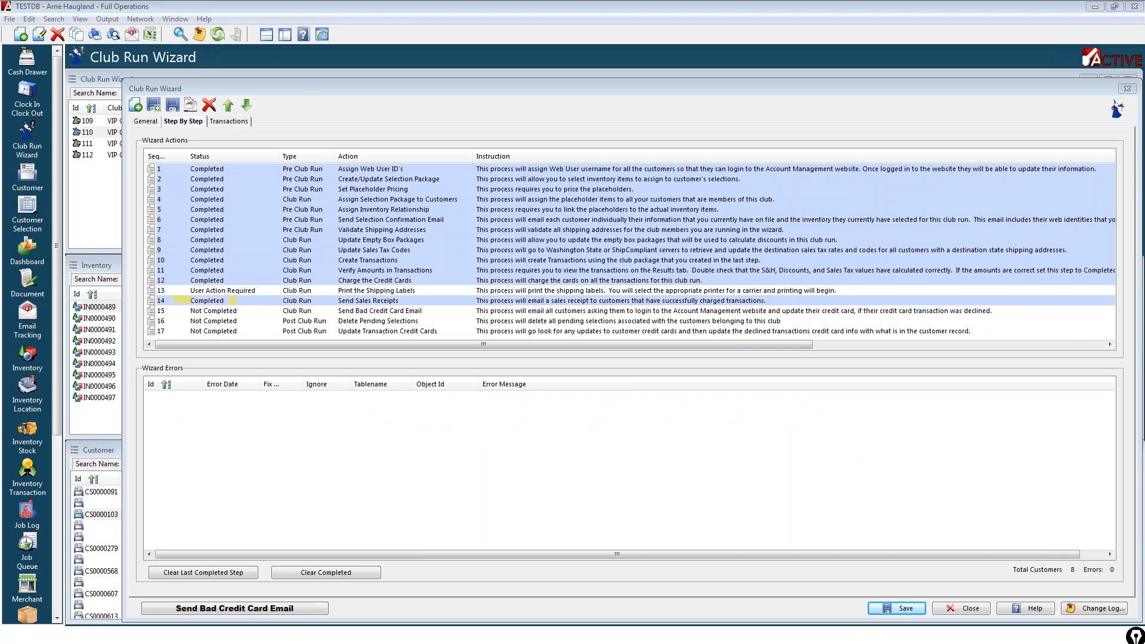
# - Switch to the PowerPoint presentation, advance to Step 15 - Send Bad Credit Card Email, and return to TESTDB
pyautogui.hotkey('alt', 'Tab')
pyautogui.press('Tab')
pyautogui.press('Tab')
pyautogui.press('Right')
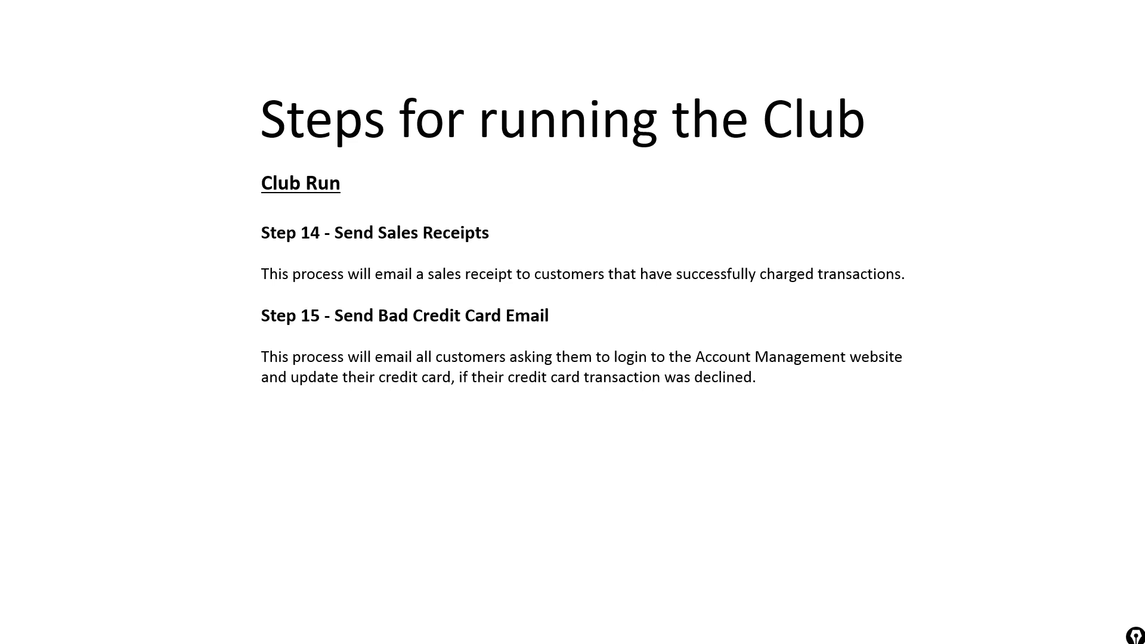
pyautogui.hotkey('alt', 'Tab')
pyautogui.hotkey('alt', 'Tab')
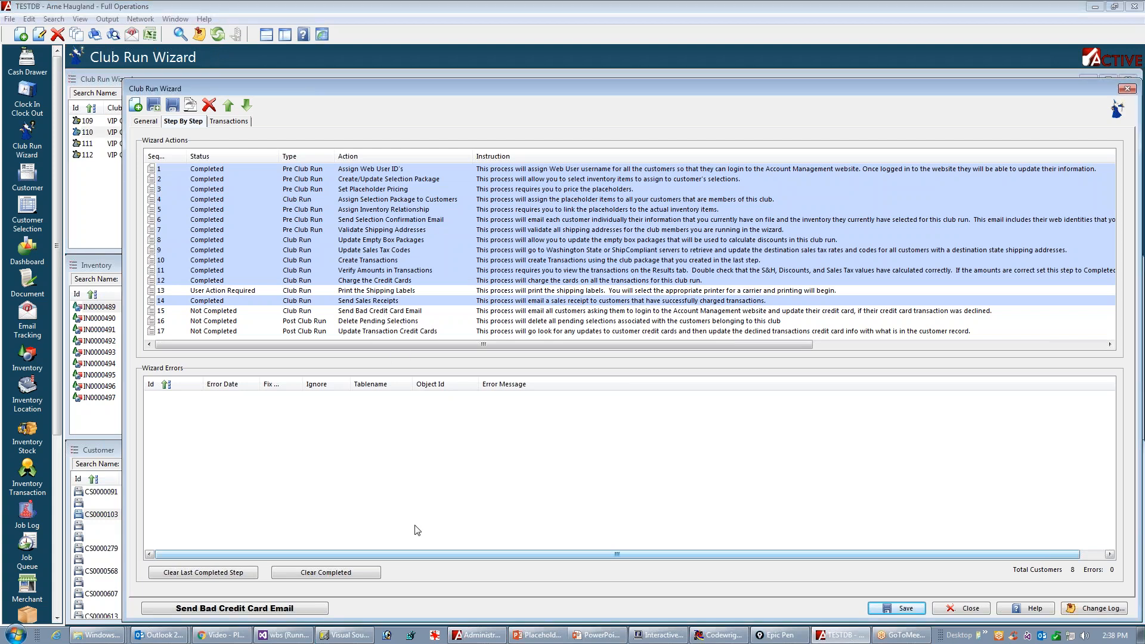
# - Start Send Bad Credit Card Email and send a sample of the Email Bad Credit Card Template
pyautogui.click(222, 610)
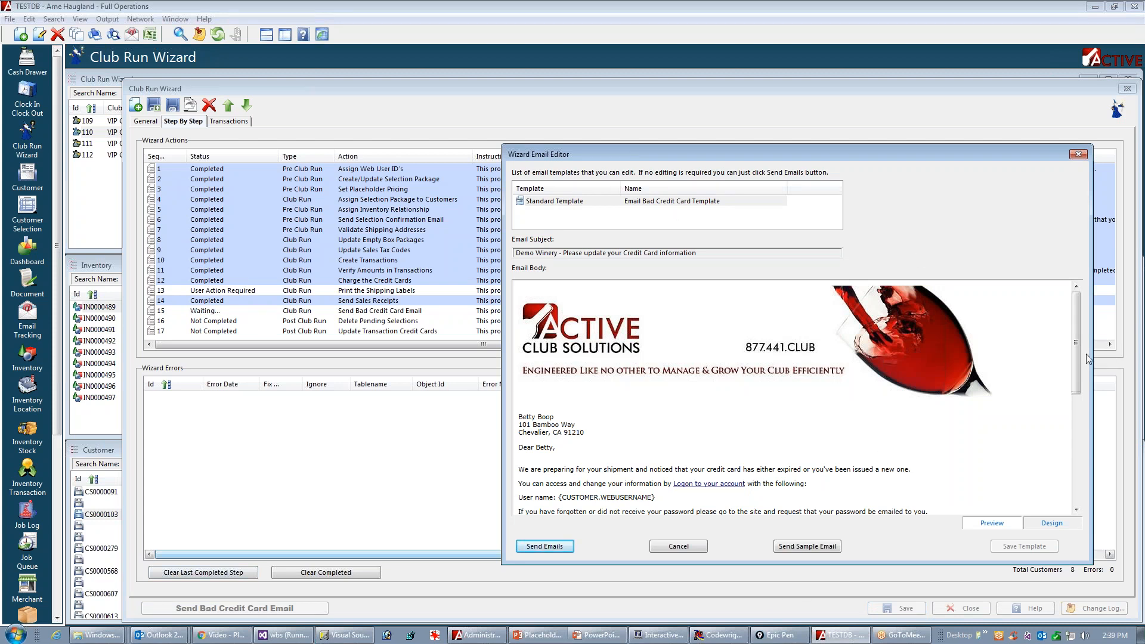
pyautogui.moveTo(1078, 355)
pyautogui.mouseDown()
pyautogui.moveTo(1059, 499)
pyautogui.moveTo(1080, 468)
pyautogui.moveTo(1088, 334)
pyautogui.mouseUp()
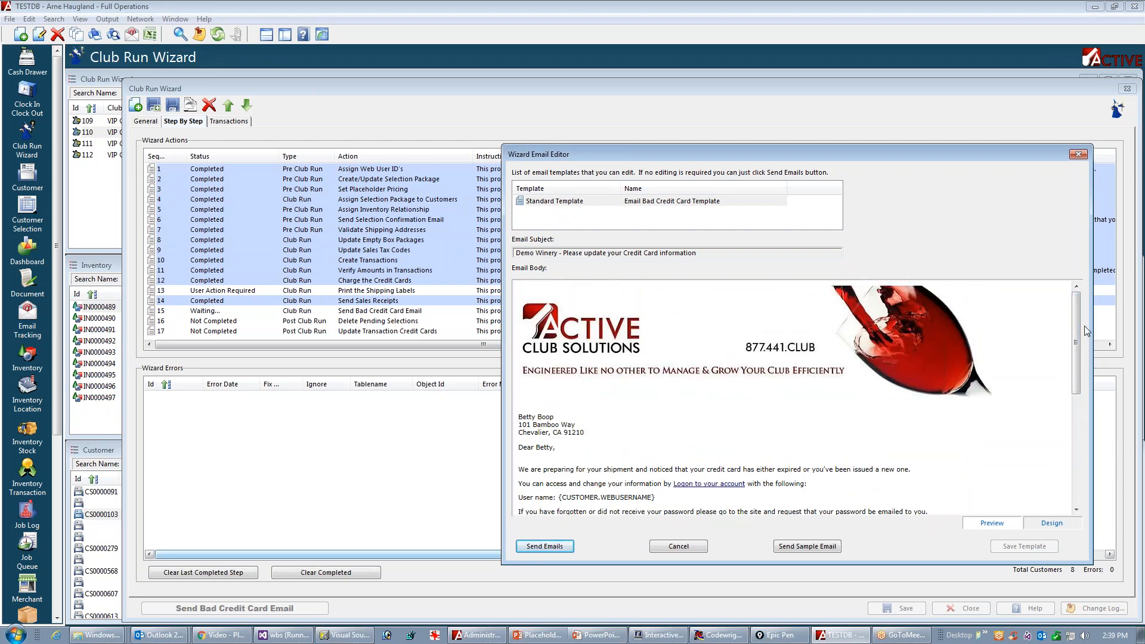
pyautogui.click(814, 547)
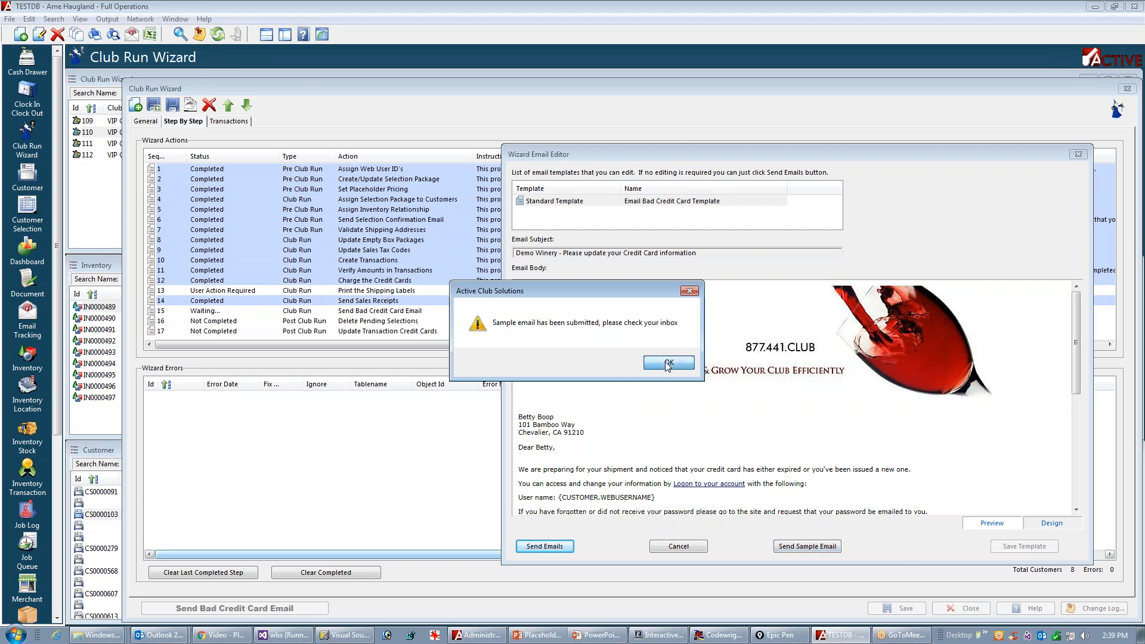
pyautogui.click(668, 363)
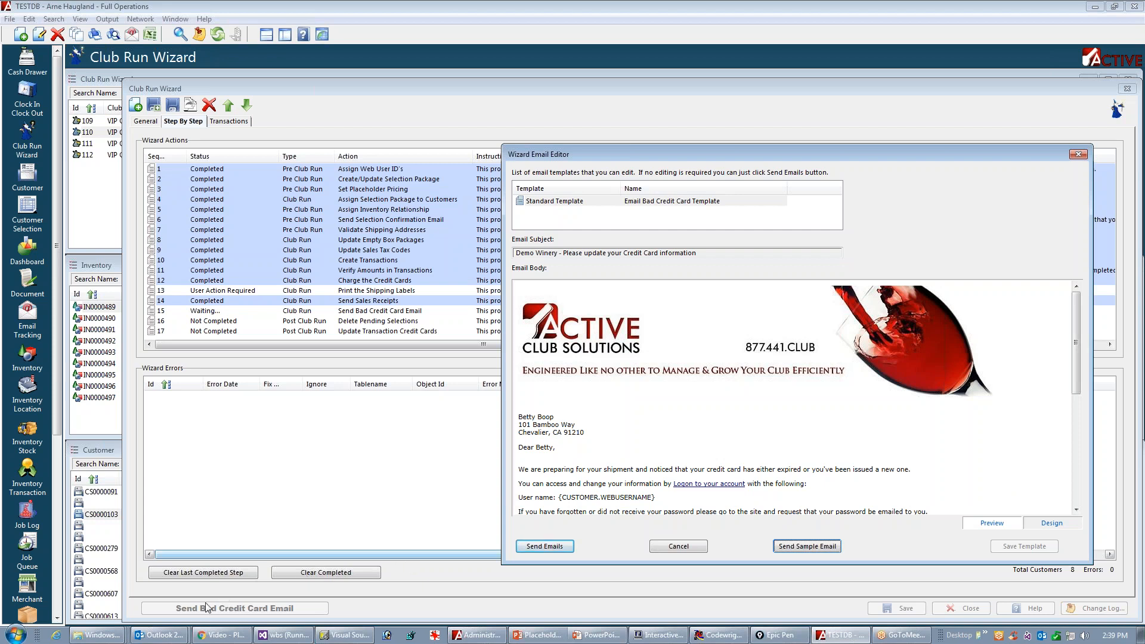
# - Switch to the Outlook inbox, open the email "Demo Winery - Please update your Credit Card information" and examine its body
pyautogui.click(152, 641)
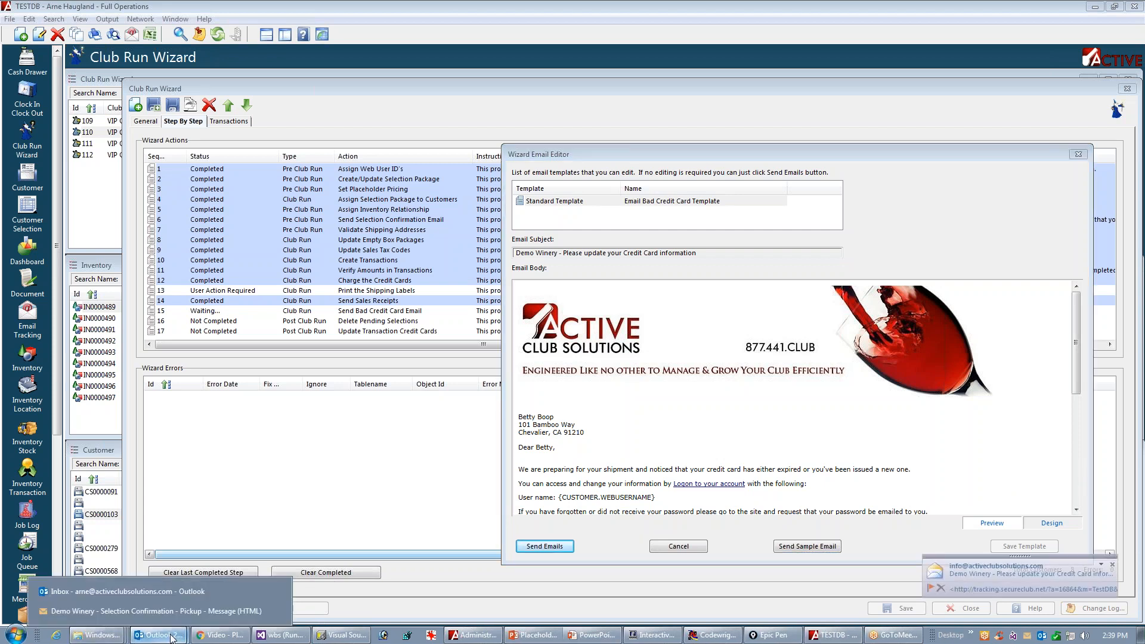
pyautogui.click(178, 592)
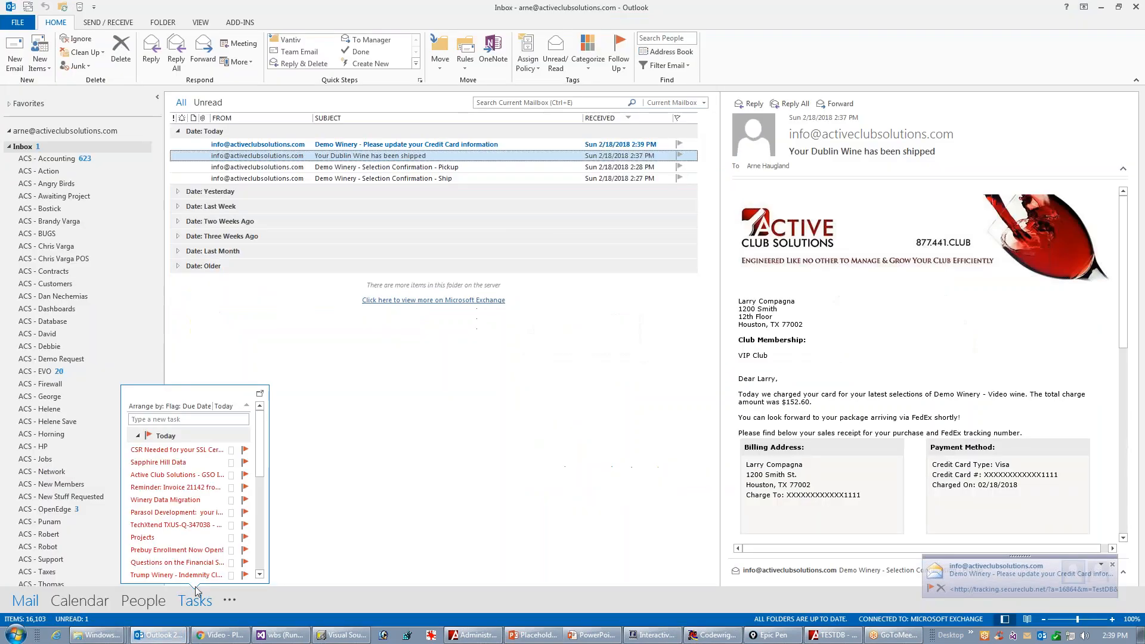
pyautogui.click(451, 144)
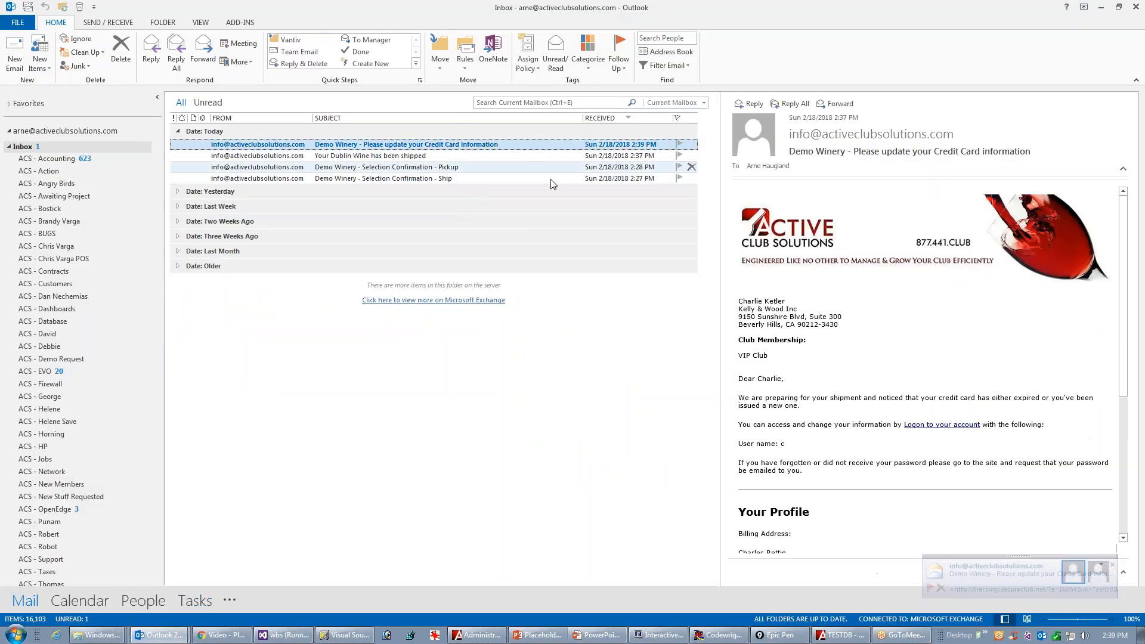
pyautogui.doubleClick(517, 145)
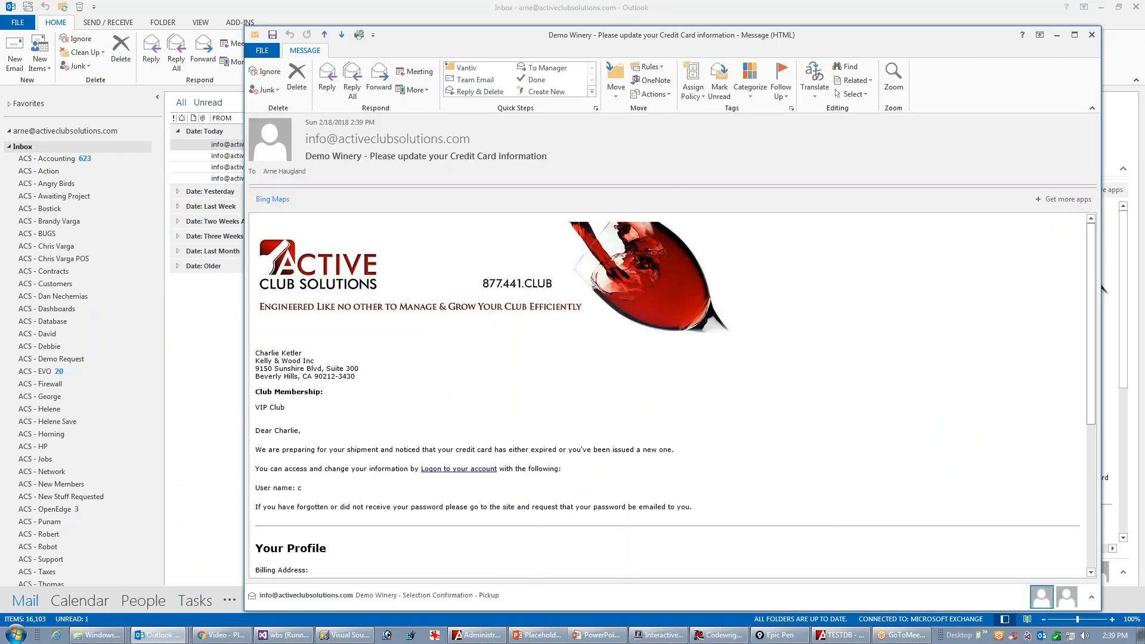
pyautogui.moveTo(1091, 262)
pyautogui.mouseDown()
pyautogui.moveTo(1067, 434)
pyautogui.moveTo(1084, 316)
pyautogui.moveTo(862, 314)
pyautogui.mouseUp()
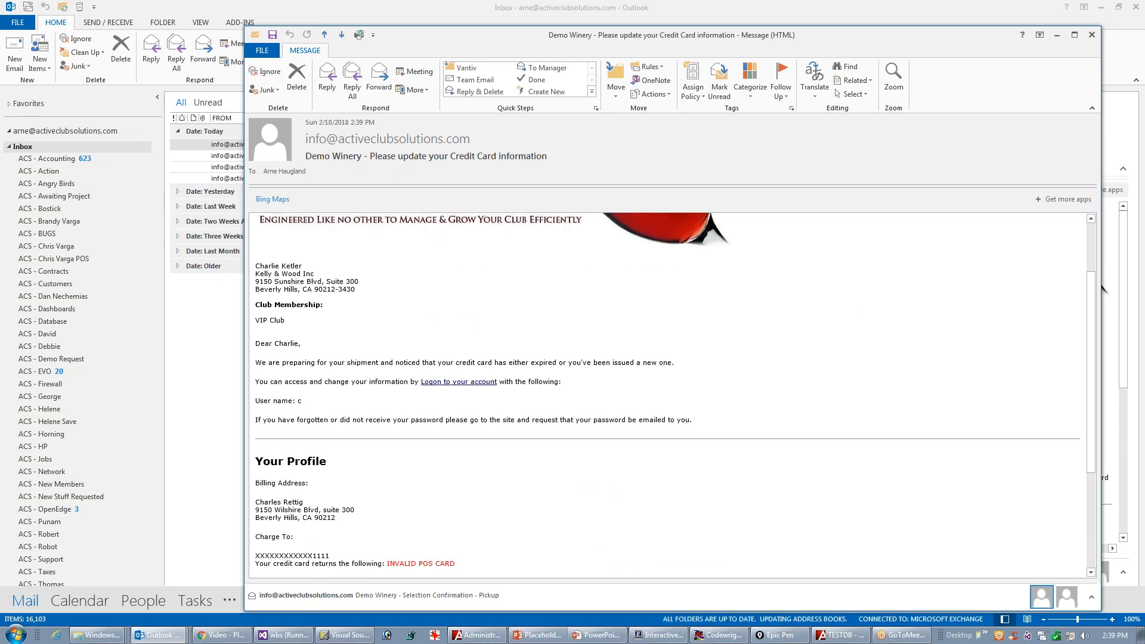
# - Mark the account logon link, masked card number and card error in the email with the highlighter, and clear the marks
pyautogui.moveTo(471, 361)
pyautogui.mouseDown()
pyautogui.moveTo(397, 389)
pyautogui.moveTo(523, 392)
pyautogui.moveTo(492, 363)
pyautogui.mouseUp()
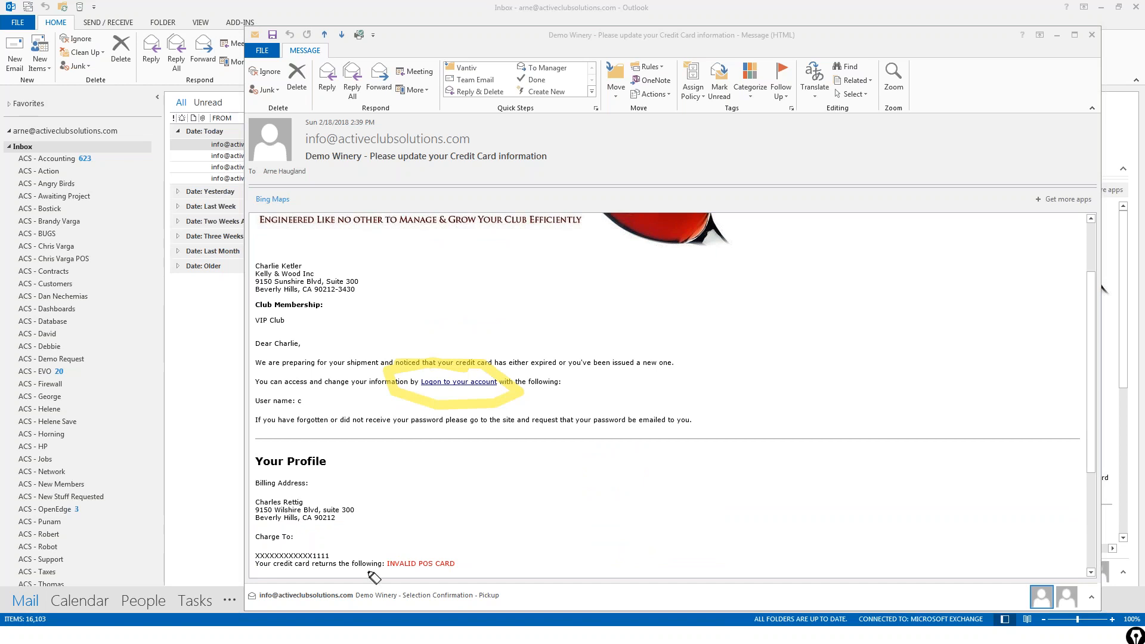
pyautogui.moveTo(251, 556); pyautogui.dragTo(332, 555)
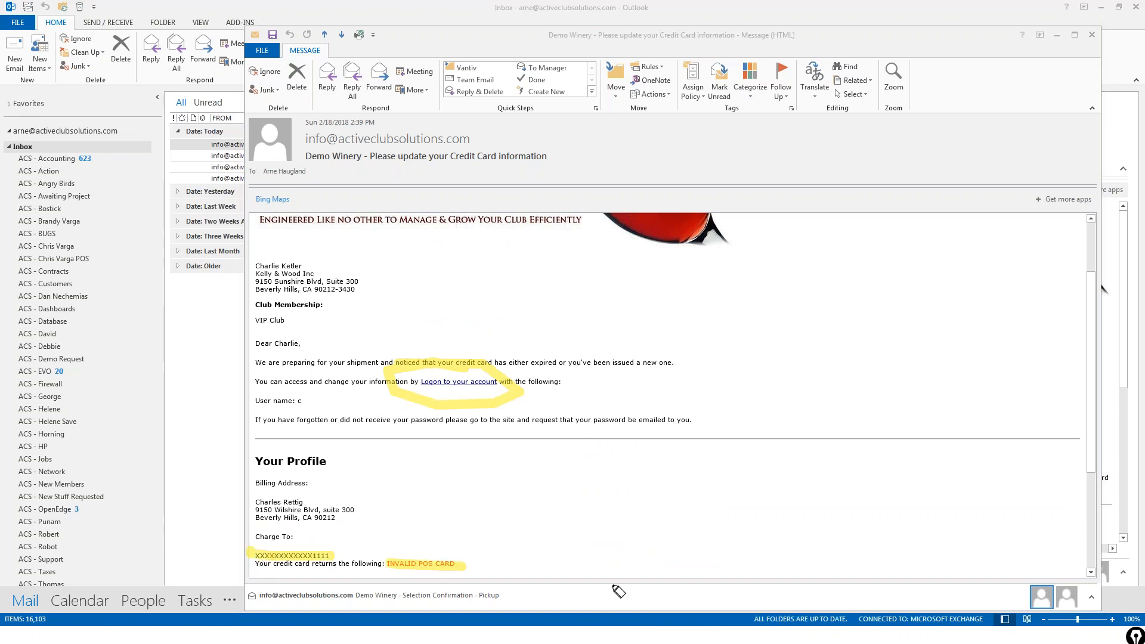
pyautogui.press('Escape')
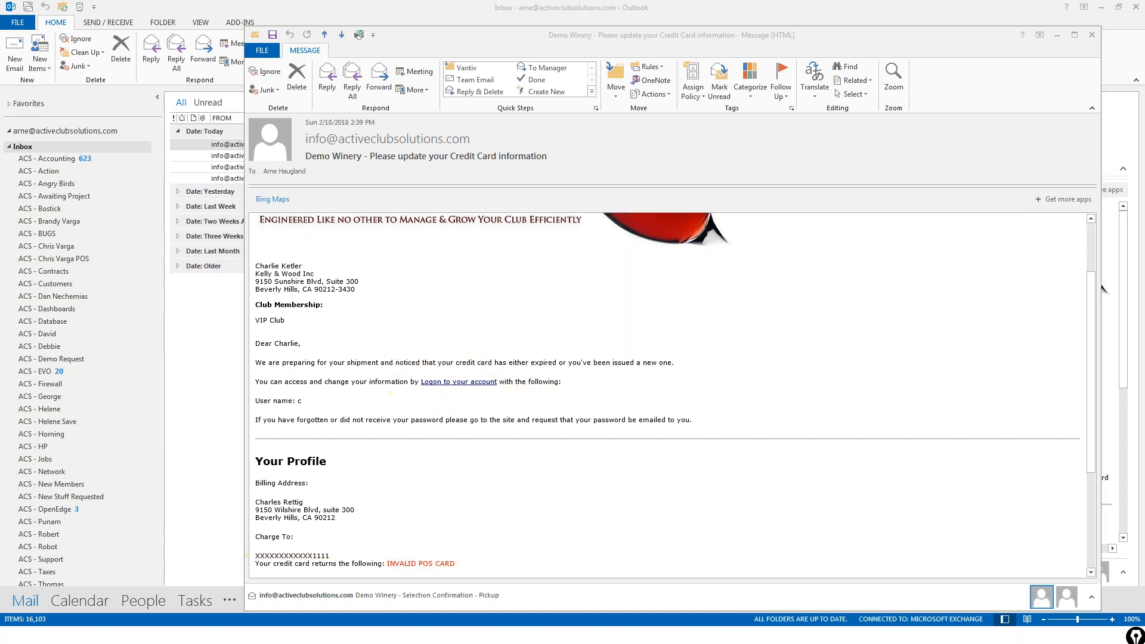
# - Close the sample credit card email, return to TESTDB and send the bad credit card emails
pyautogui.click(1094, 38)
pyautogui.click(1093, 37)
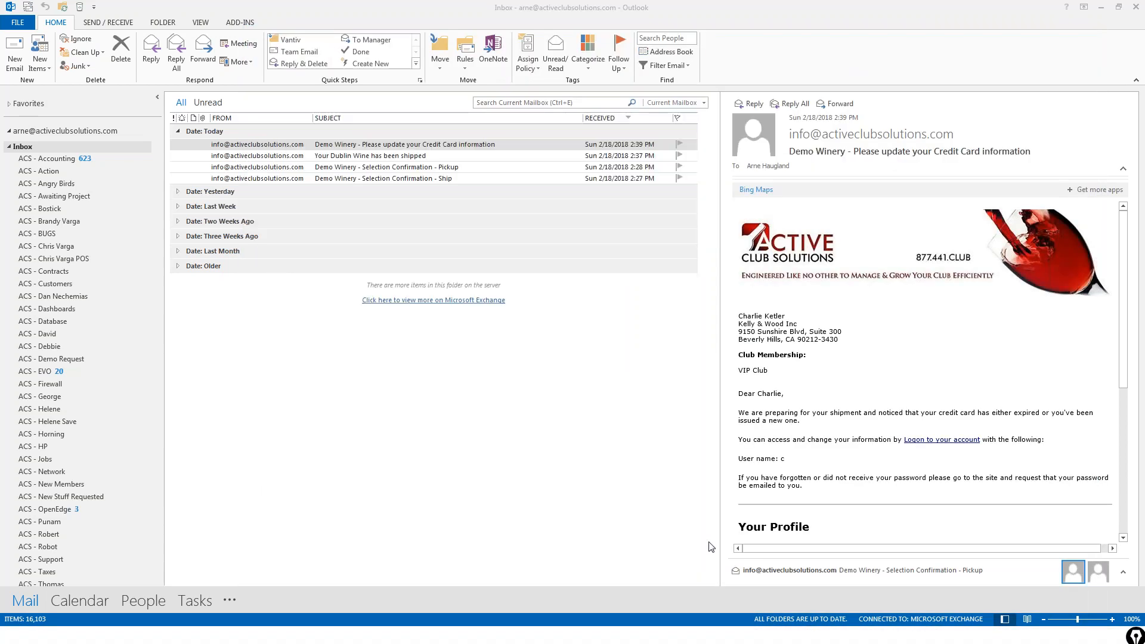
pyautogui.hotkey('alt', 'Tab')
pyautogui.hotkey('alt', 'Tab')
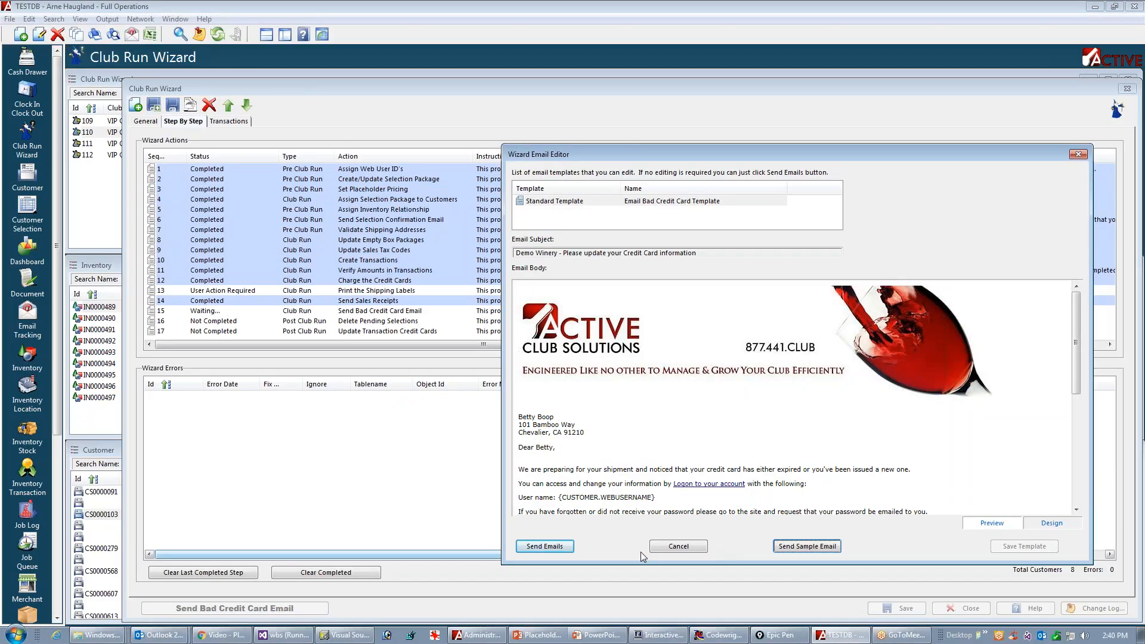
pyautogui.click(544, 546)
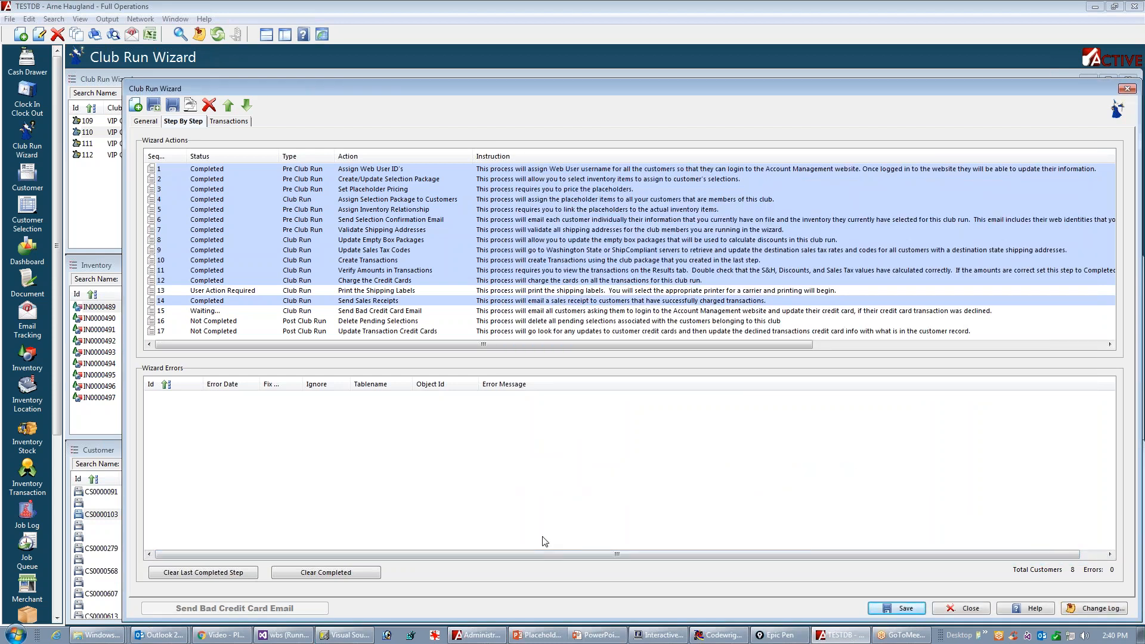
# - Mark the status of the Send Bad Credit Card Email step with the highlighter, and clear the mark
pyautogui.hotkey('ctrl', 'shift', '4')
pyautogui.moveTo(187, 310); pyautogui.dragTo(225, 314)
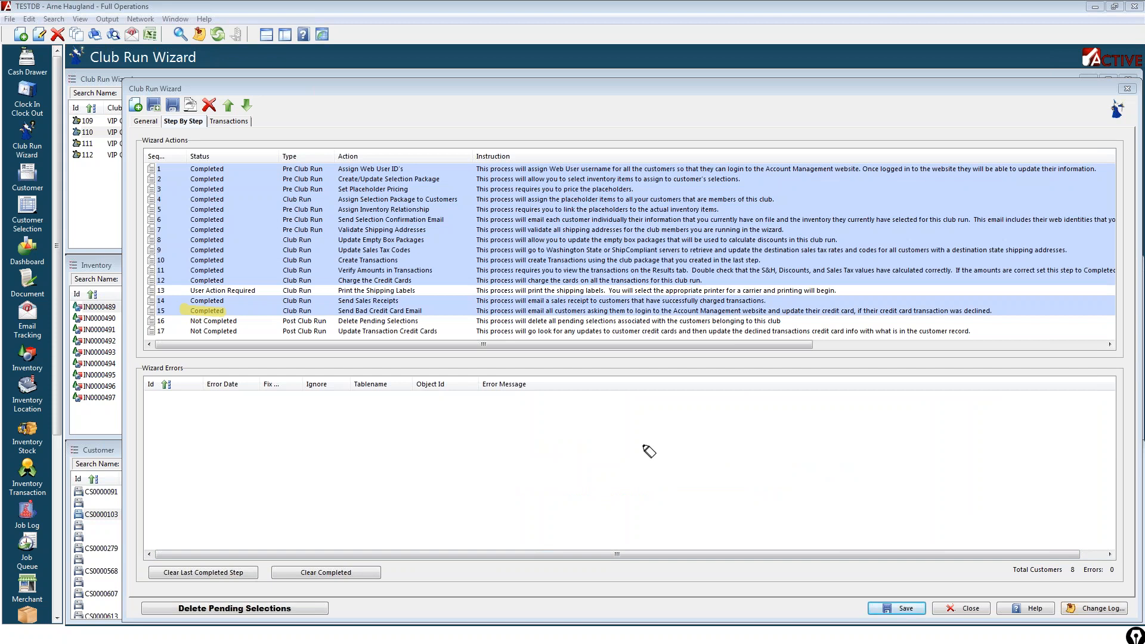
pyautogui.hotkey('ctrl', 'z')
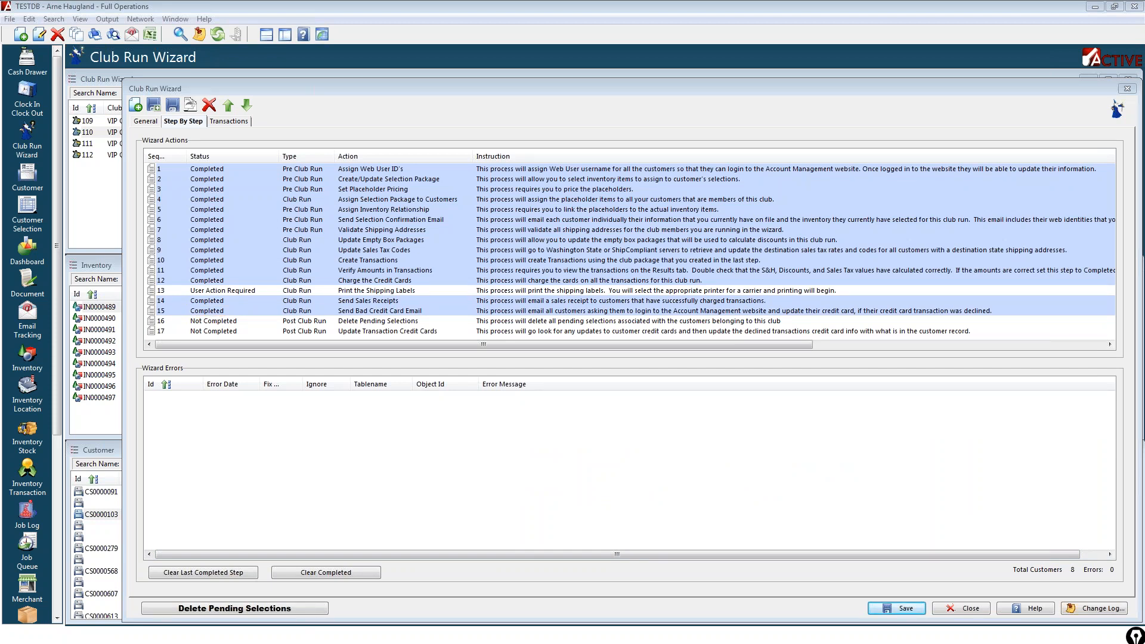
# - Switch to the PowerPoint slide show and advance to the "Step 16 - Delete Pending Selections" text
pyautogui.hotkey('alt', 'Tab')
pyautogui.hotkey('alt', 'Tab')
pyautogui.hotkey('alt', 'Tab')
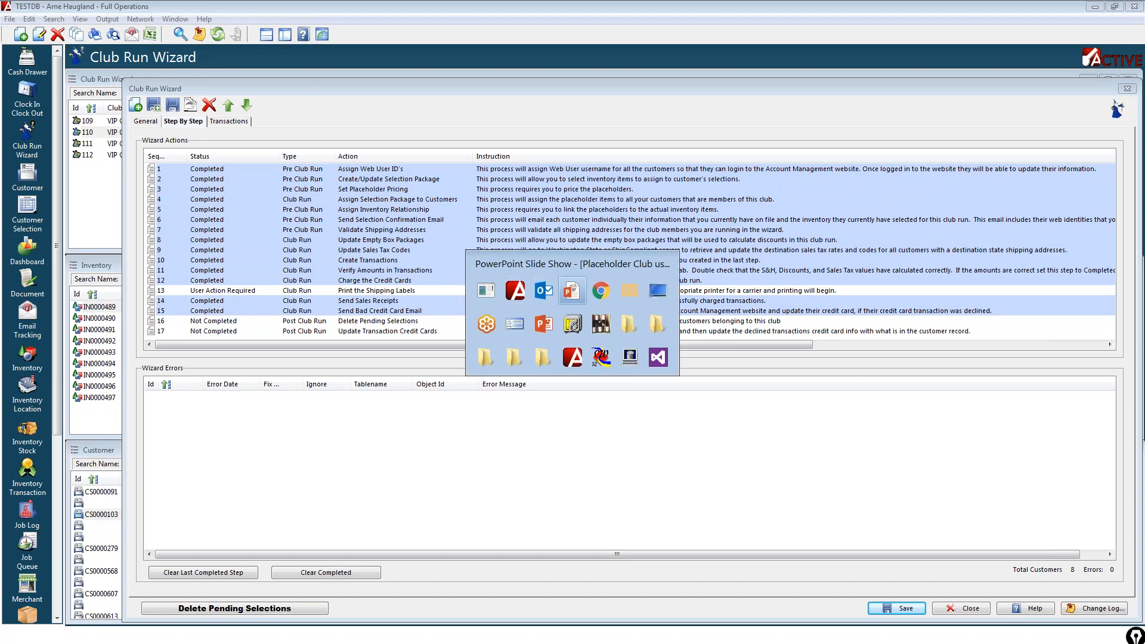
pyautogui.press('Right')
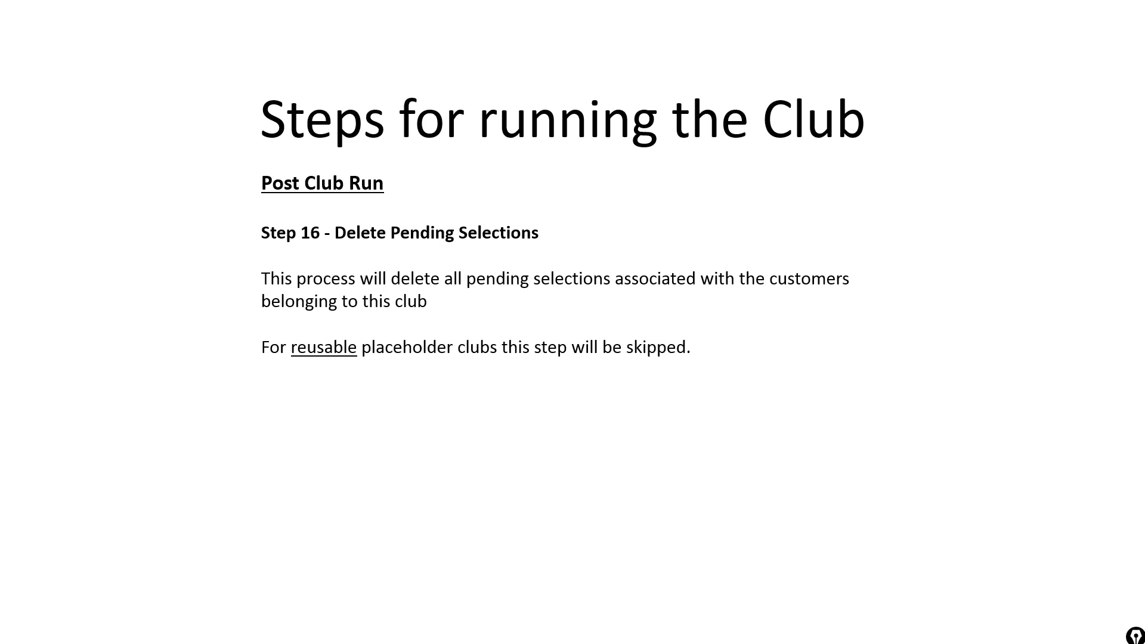
# - Return to TESTDB and narrow the Club Run Wizard window to uncover the customer pending selections list
pyautogui.hotkey('alt', 'Tab')
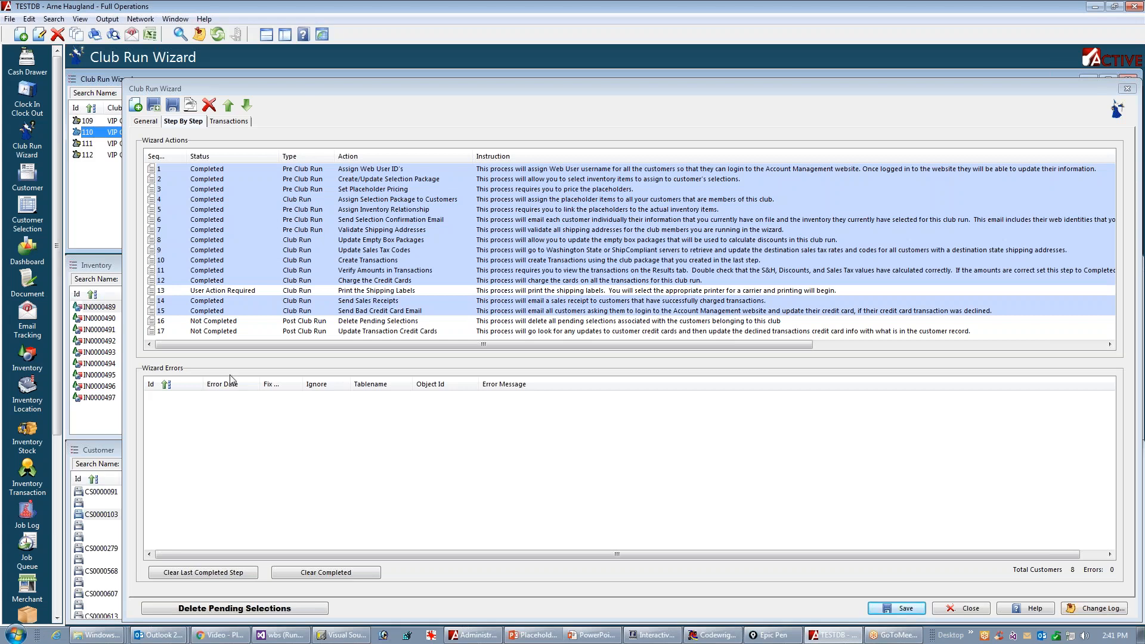
pyautogui.moveTo(123, 292); pyautogui.dragTo(125, 291)
pyautogui.moveTo(522, 310); pyautogui.dragTo(655, 322)
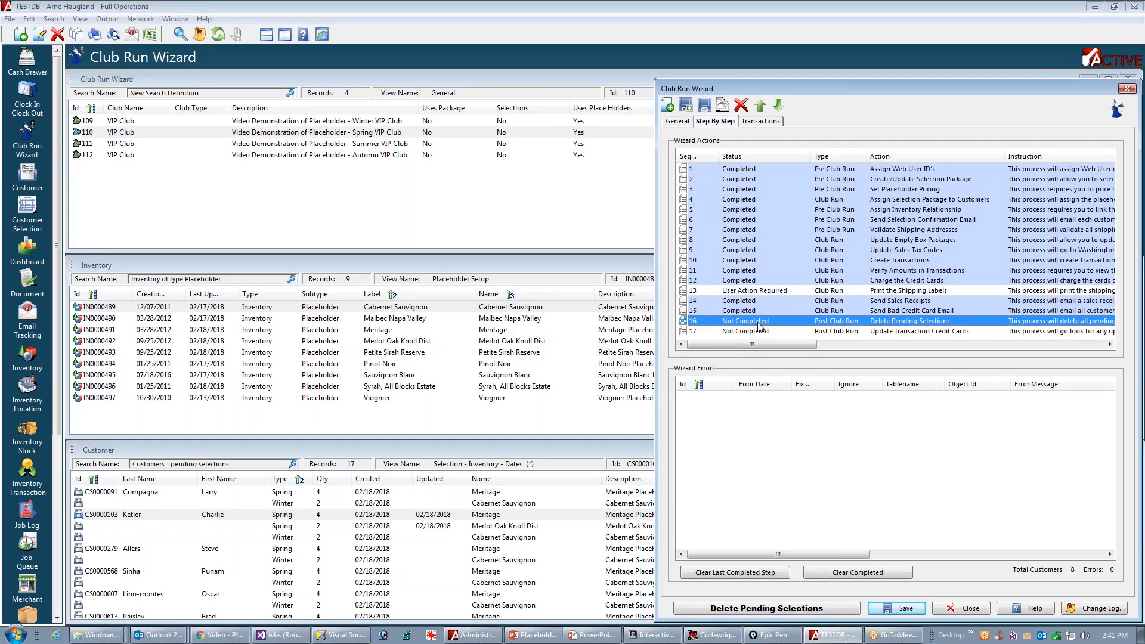
pyautogui.click(250, 454)
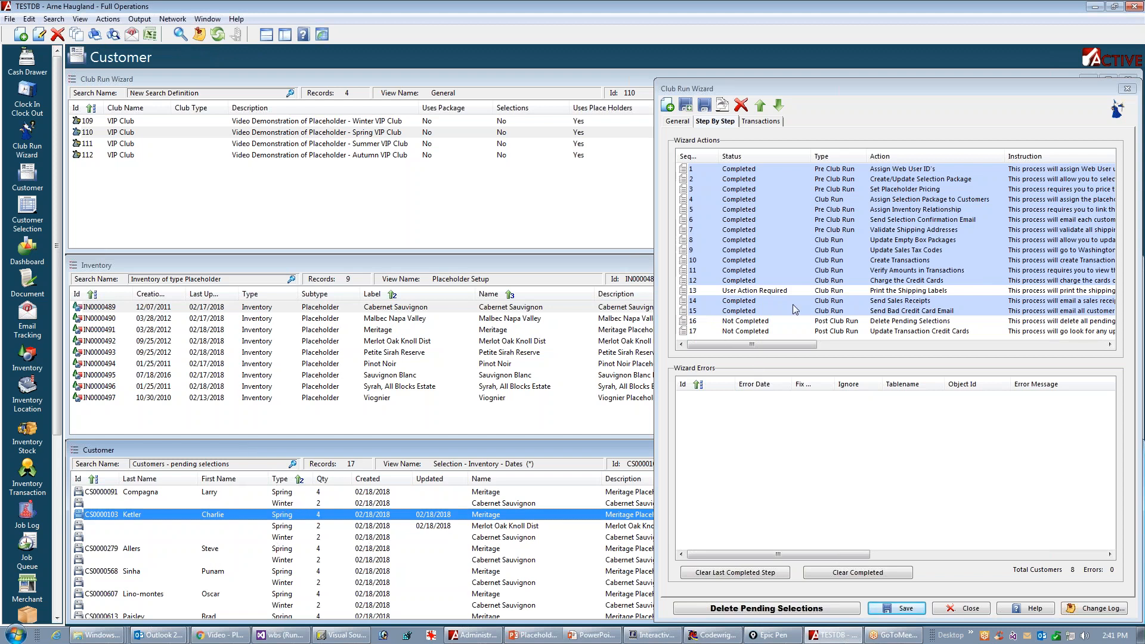
# - Run step 16, Delete Pending Selections, and confirm deleting all pending customer selections for the club's members
pyautogui.click(732, 323)
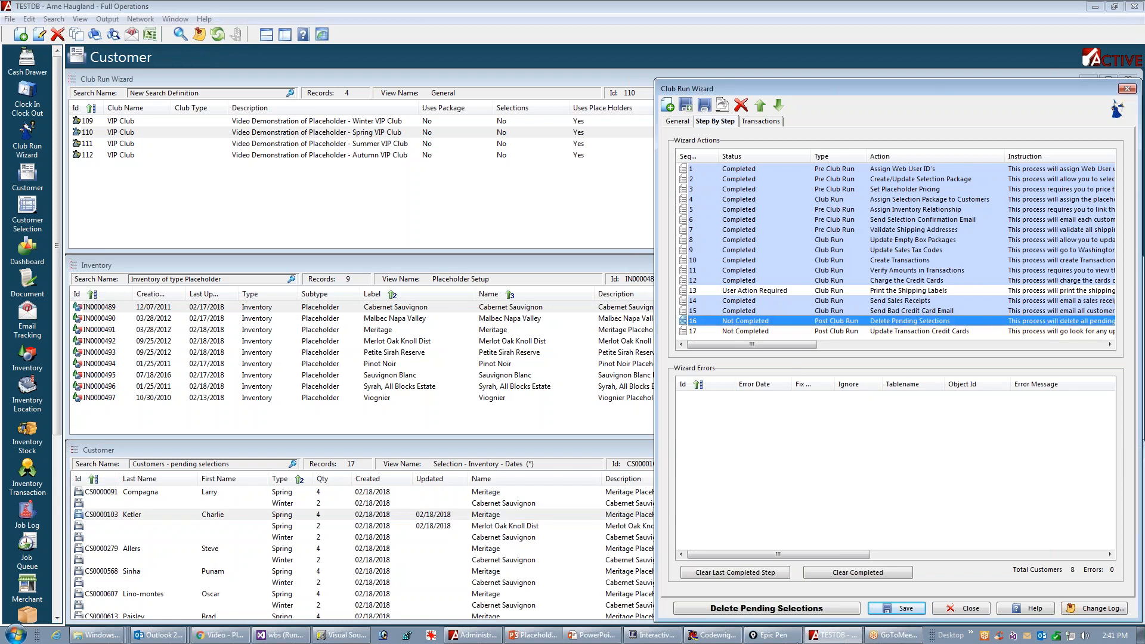
pyautogui.click(743, 607)
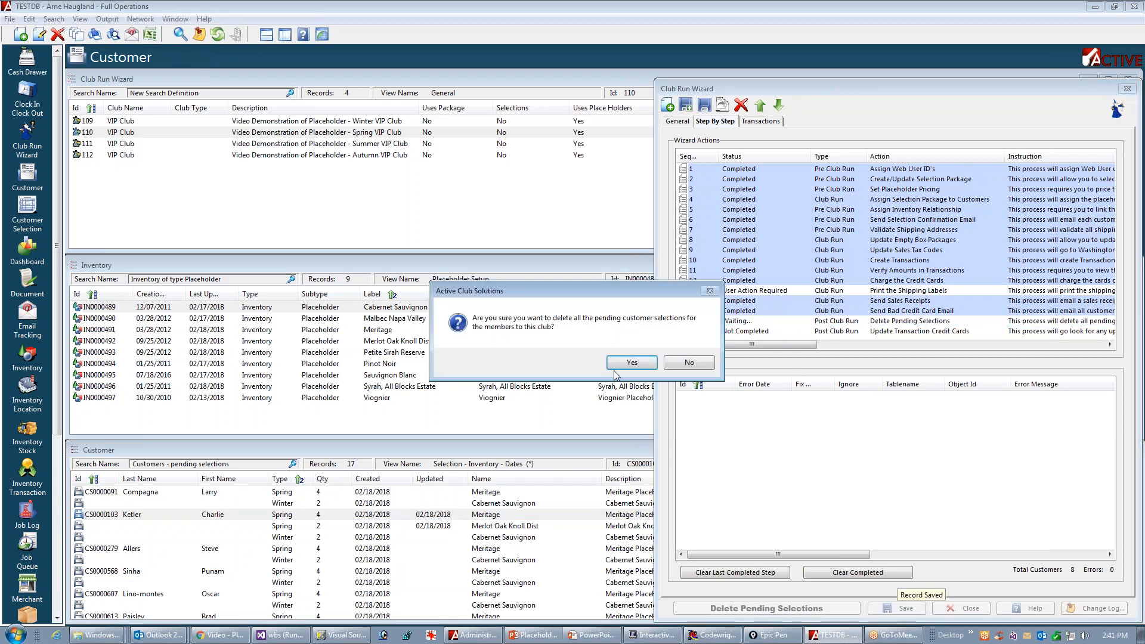
pyautogui.click(630, 363)
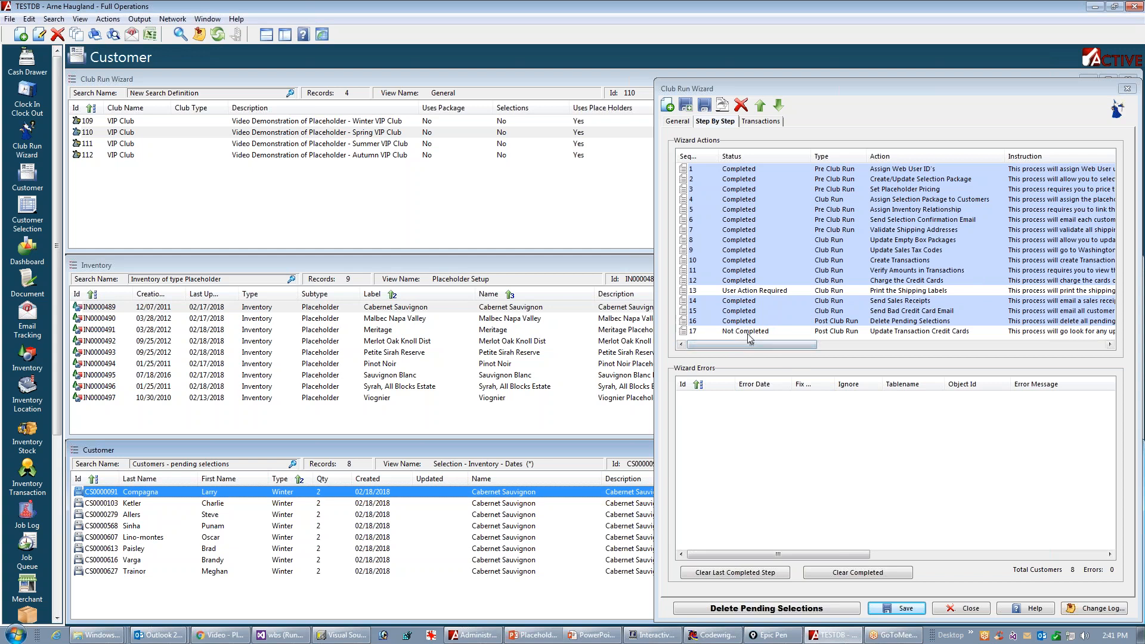
# - Show the "Step 17 - Update Transaction Credit Cards" text in the PowerPoint slide show, and return to TESTDB
pyautogui.hotkey('alt', 'Tab')
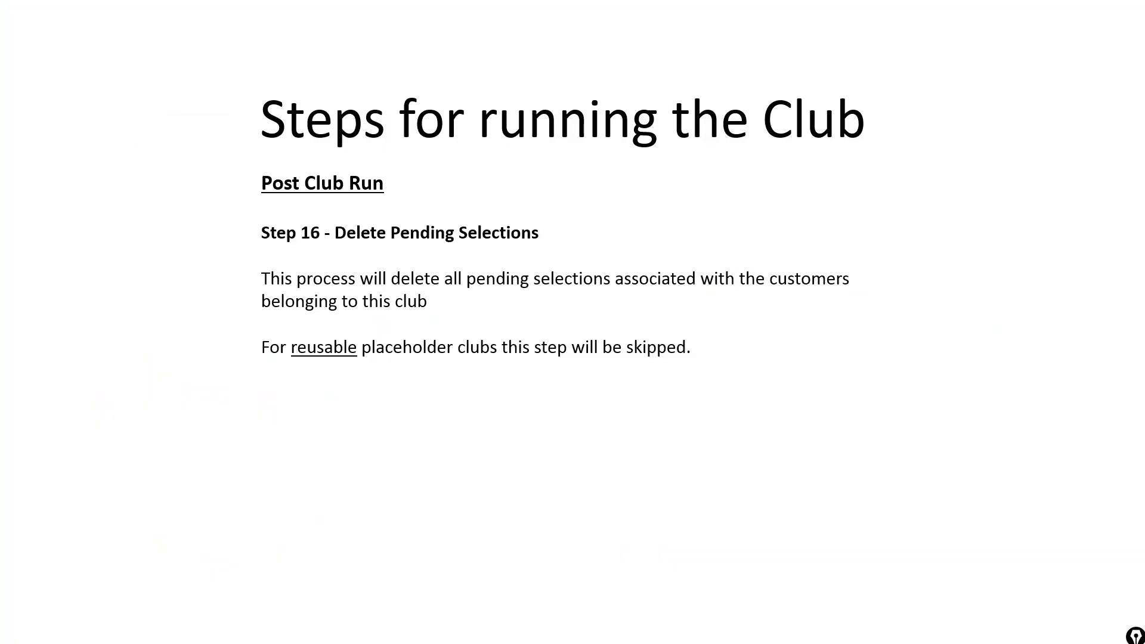
pyautogui.press('Right')
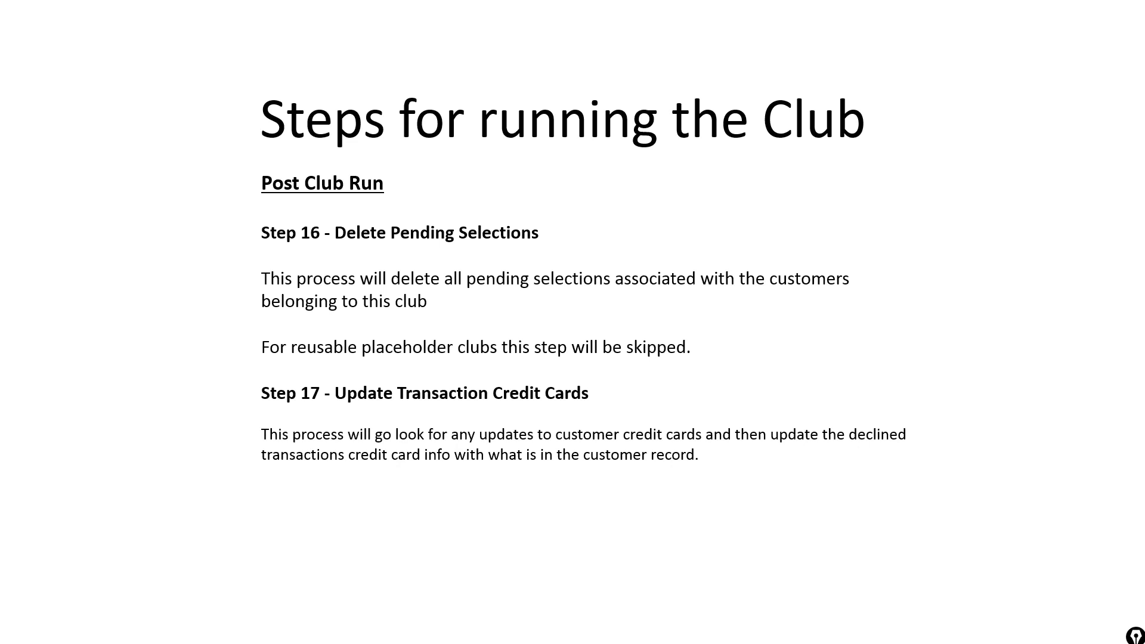
pyautogui.hotkey('alt', 'Tab')
pyautogui.hotkey('alt', 'Tab')
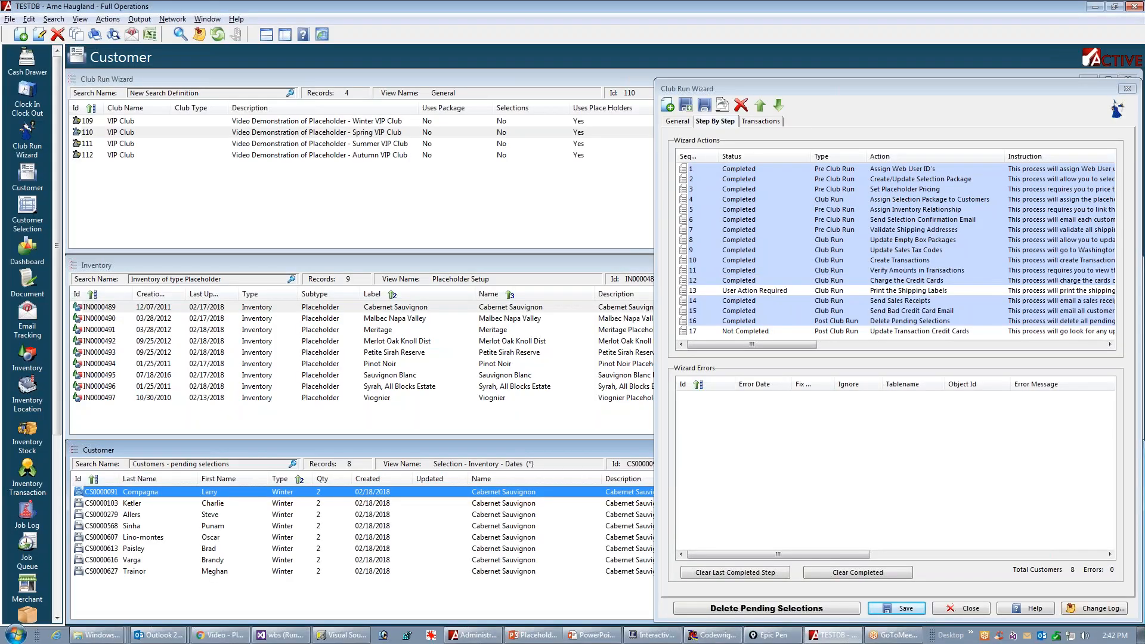
# - Run step 17, Update Transaction Credit Cards, twice and dismiss the notice each time
pyautogui.click(819, 332)
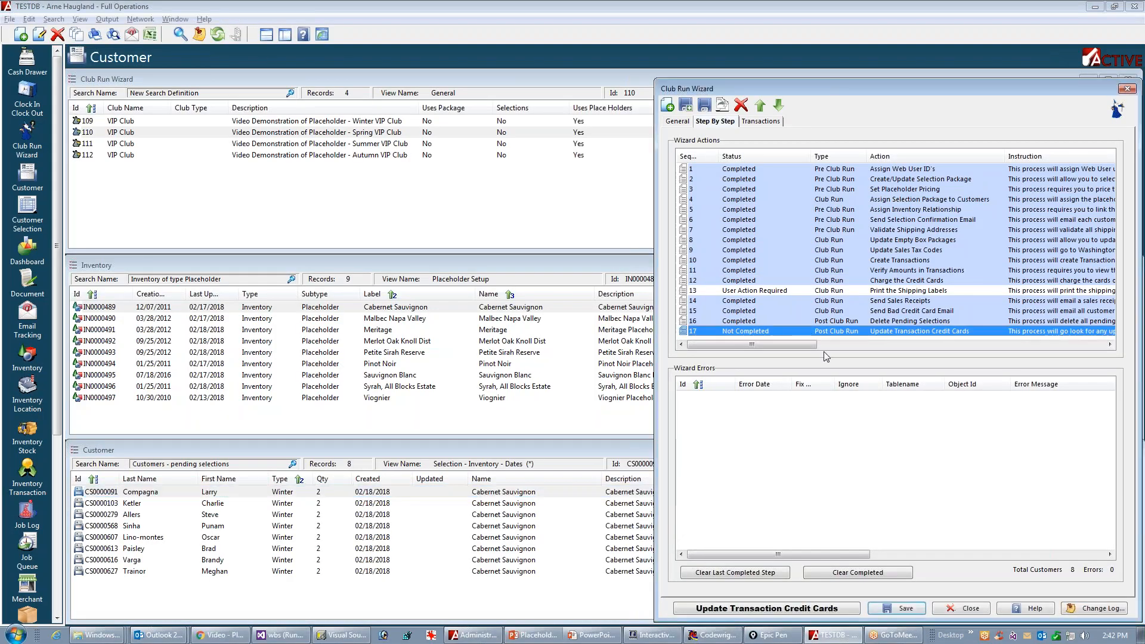
pyautogui.click(737, 608)
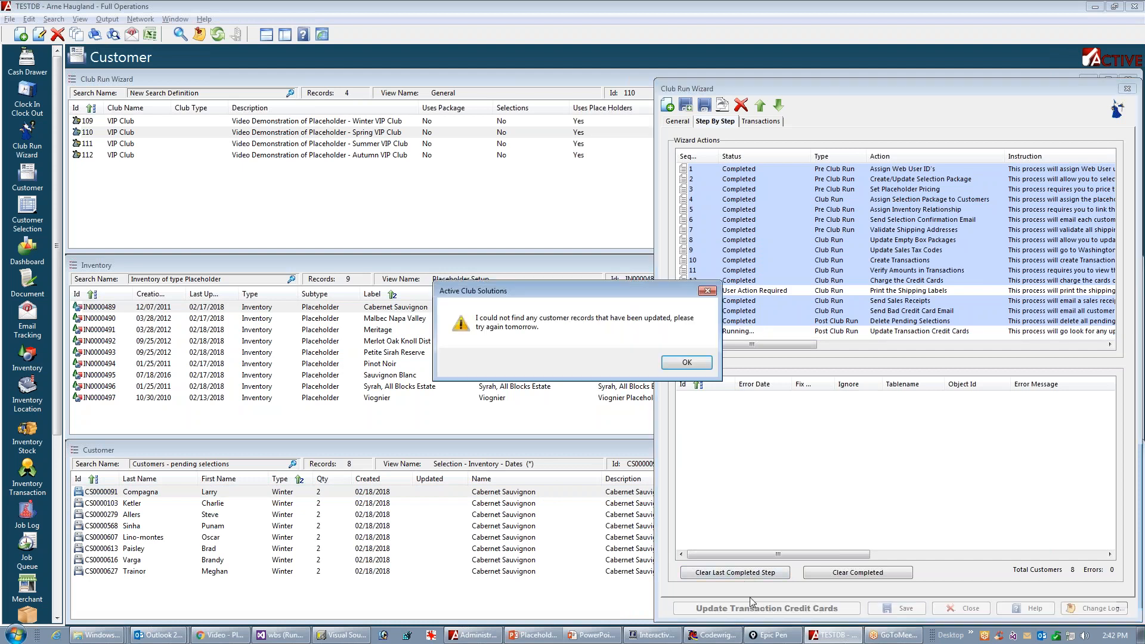
pyautogui.click(677, 365)
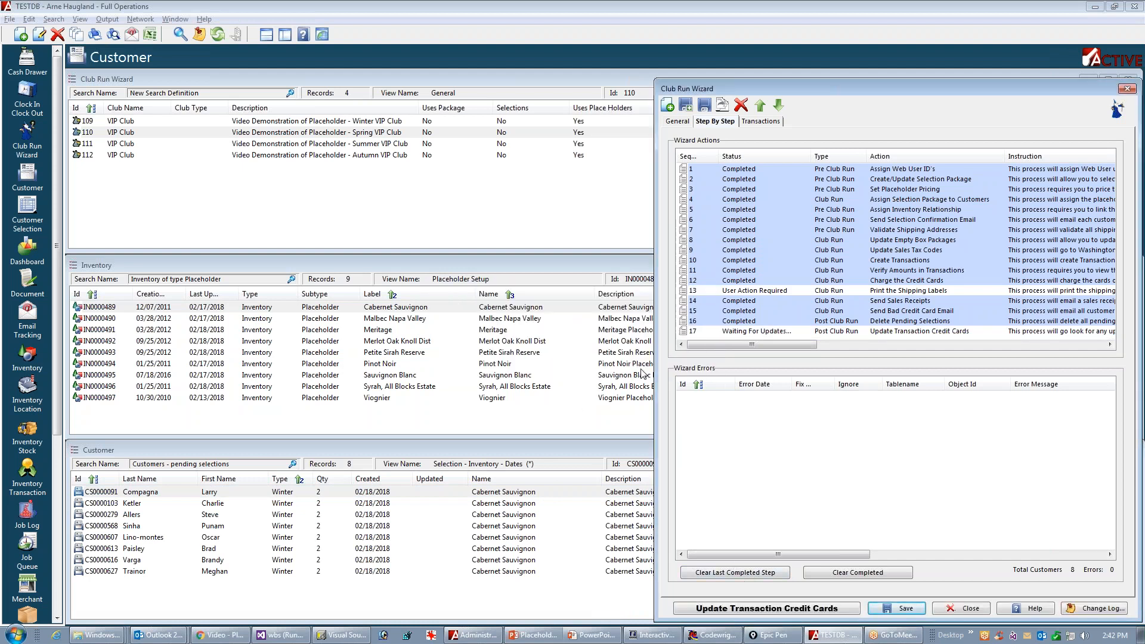
pyautogui.click(749, 332)
pyautogui.click(788, 609)
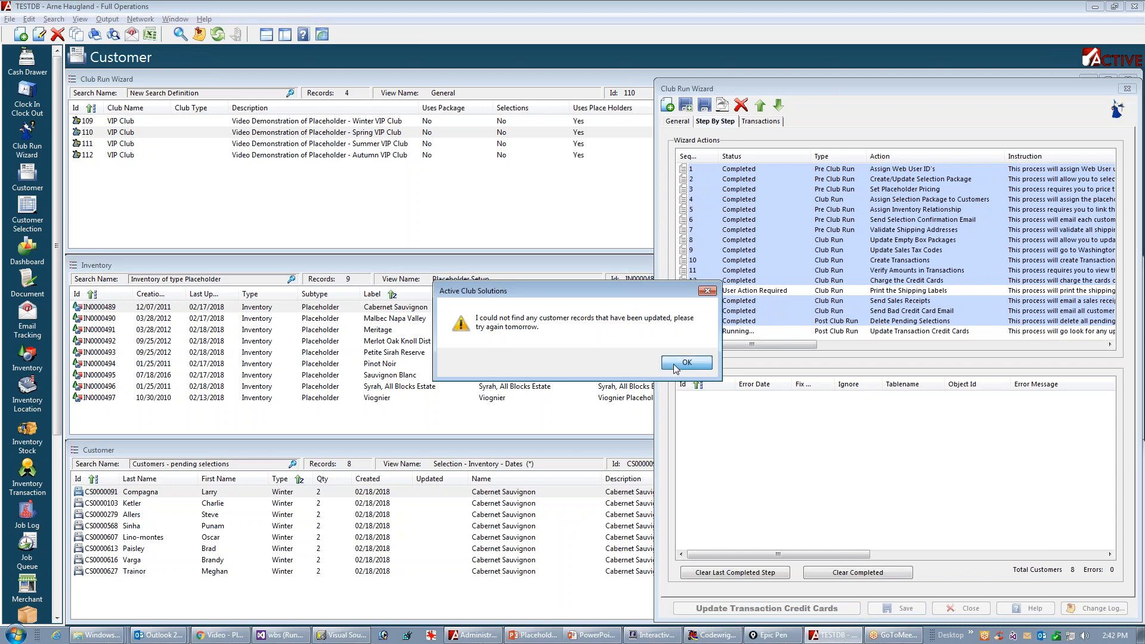
pyautogui.click(676, 365)
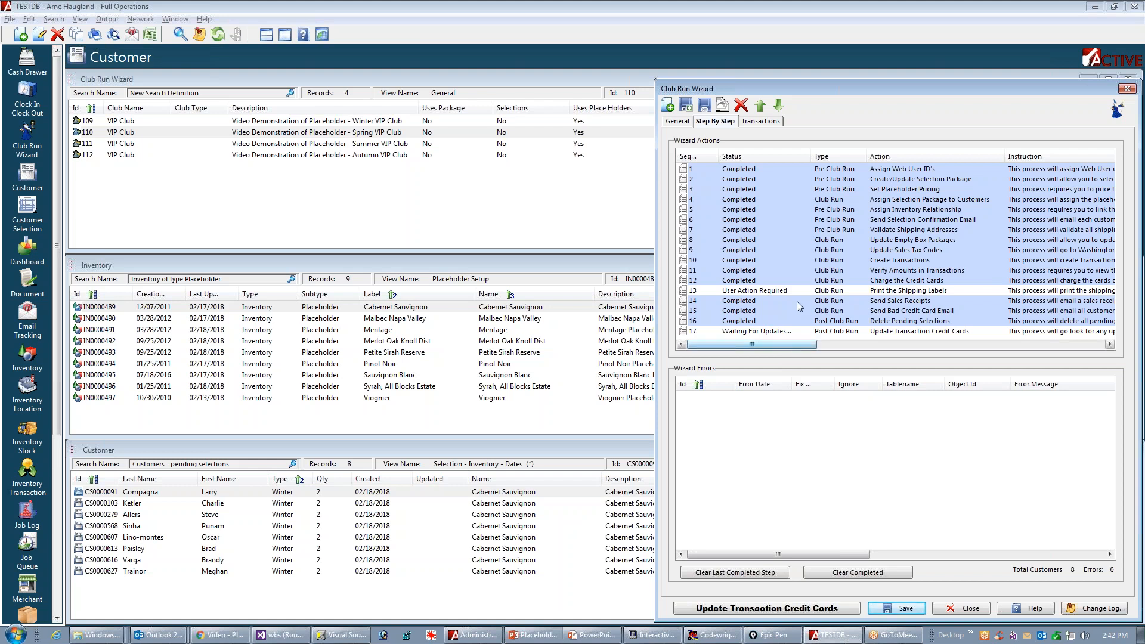
# - Select the Charge the Credit Cards step and highlight the Print the Shipping Labels and Send Sales Receipts steps as those to repeat
pyautogui.click(740, 281)
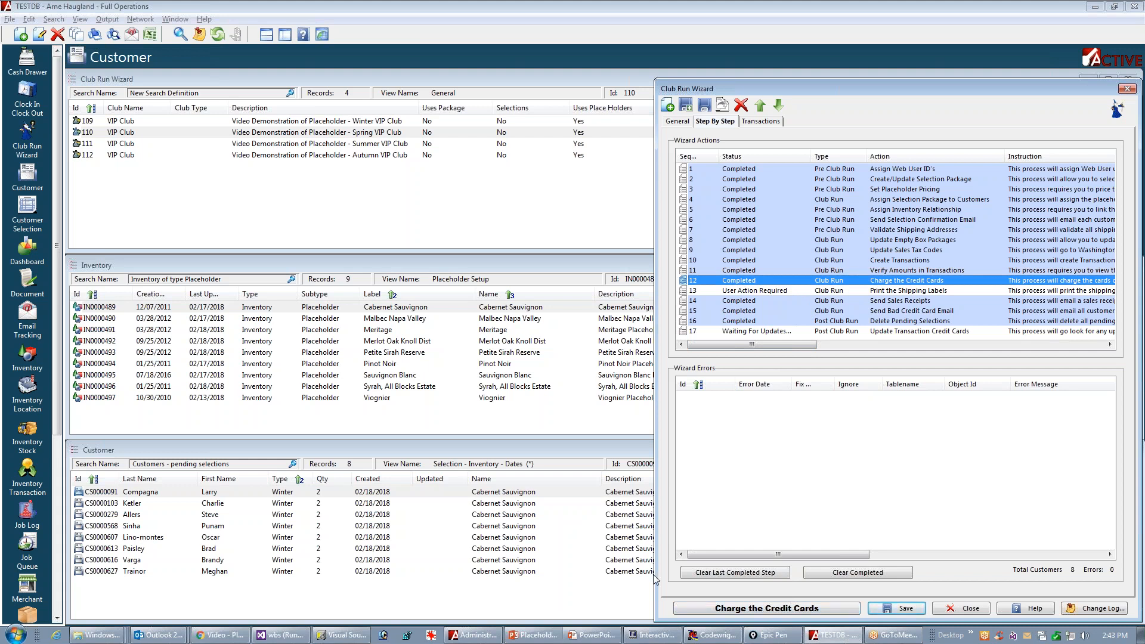
pyautogui.hotkey('ctrl', 'shift', '4')
pyautogui.moveTo(714, 291); pyautogui.dragTo(902, 292)
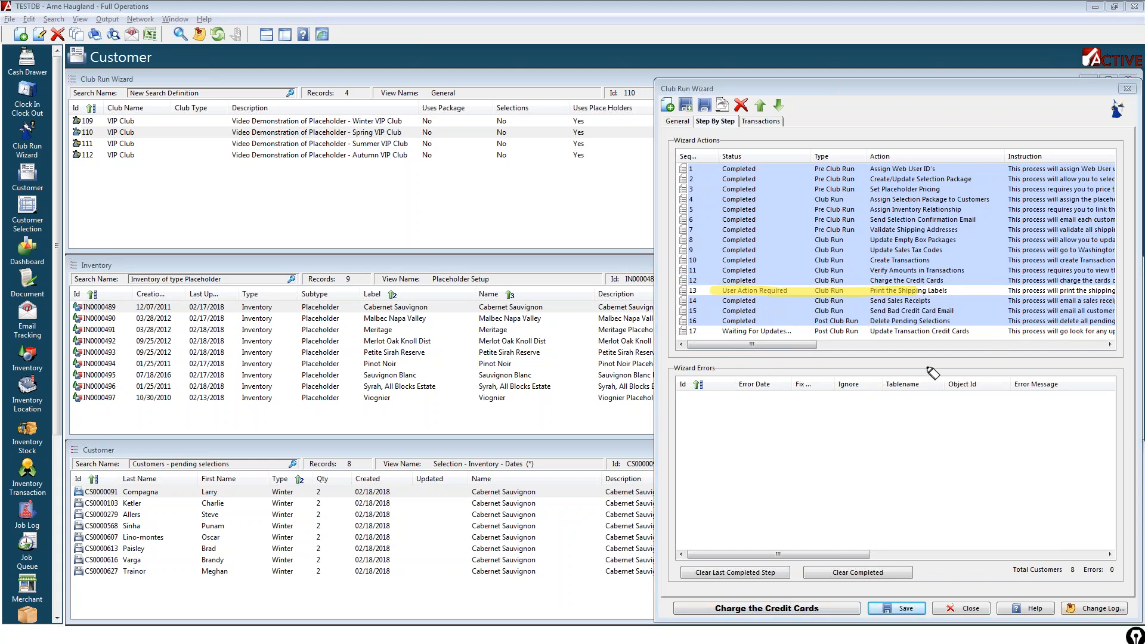
pyautogui.moveTo(862, 302); pyautogui.dragTo(932, 302)
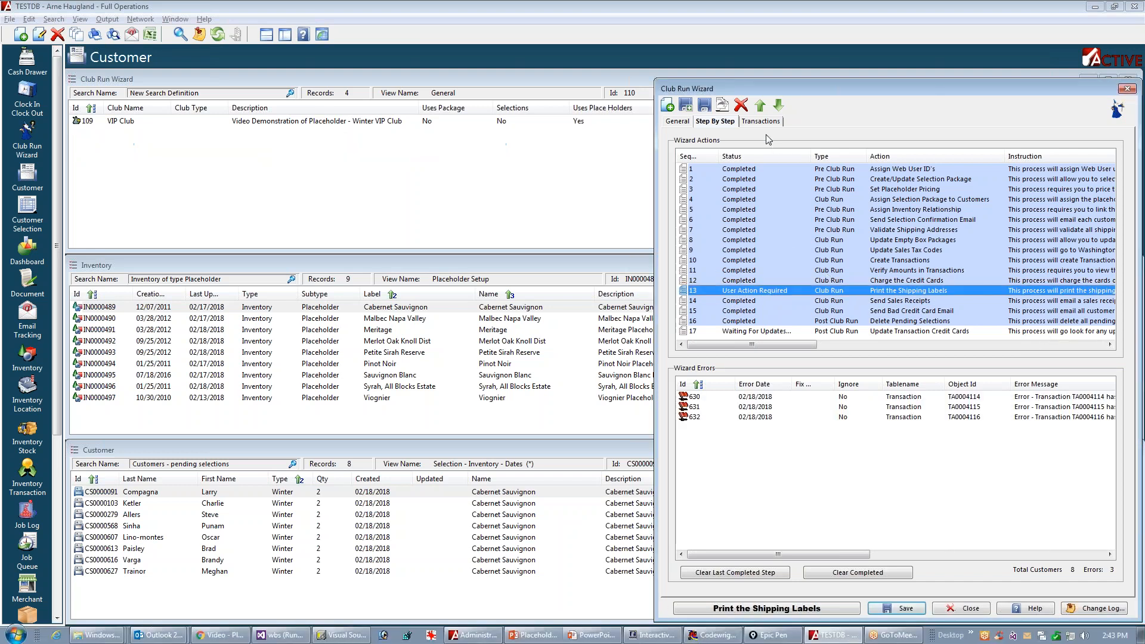
# - Review the shipped status of the club transactions for Print the Shipping Labels, and return to the wizard's step list
pyautogui.click(761, 121)
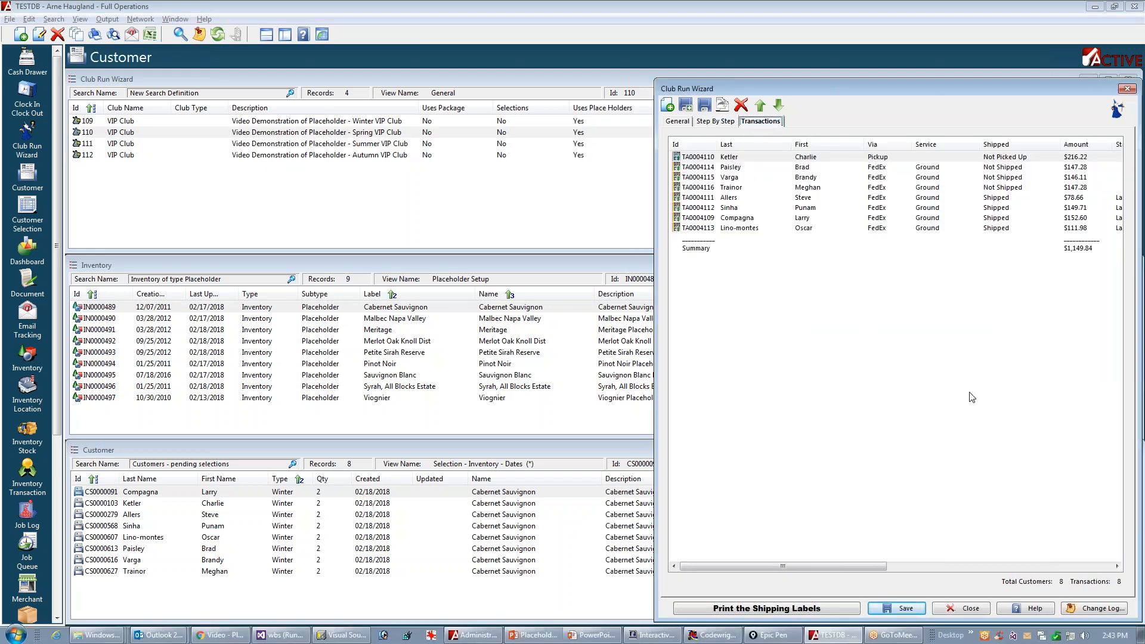
pyautogui.moveTo(820, 564)
pyautogui.mouseDown()
pyautogui.moveTo(928, 567)
pyautogui.moveTo(803, 570)
pyautogui.mouseUp()
pyautogui.click(716, 121)
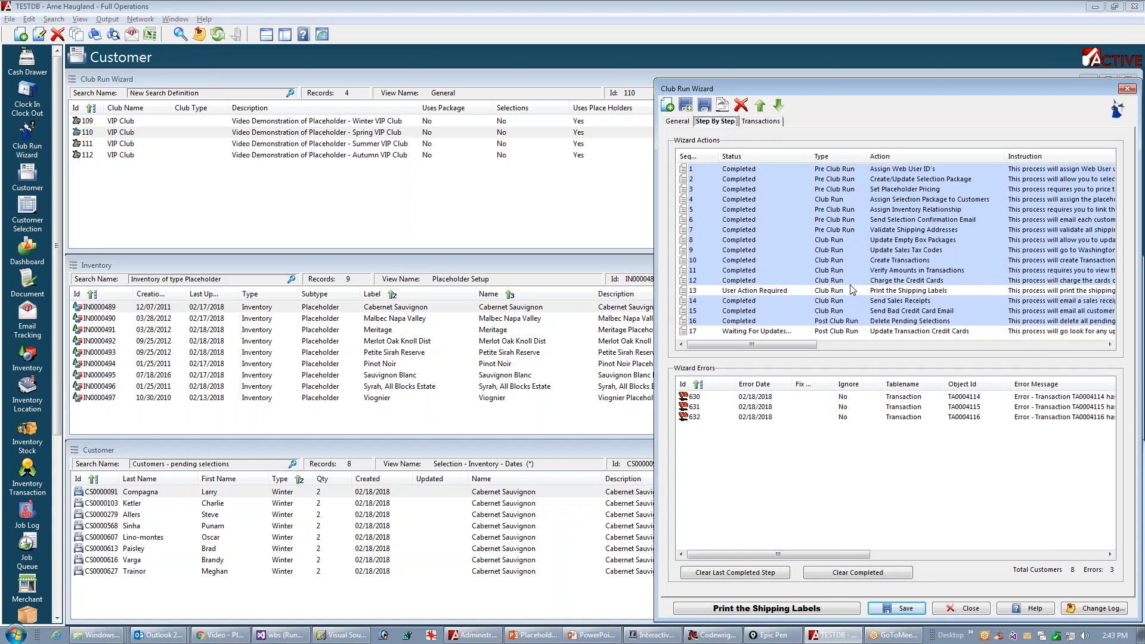
# - Select the Send Sales Receipts step and examine the receipt status of its transactions
pyautogui.click(816, 301)
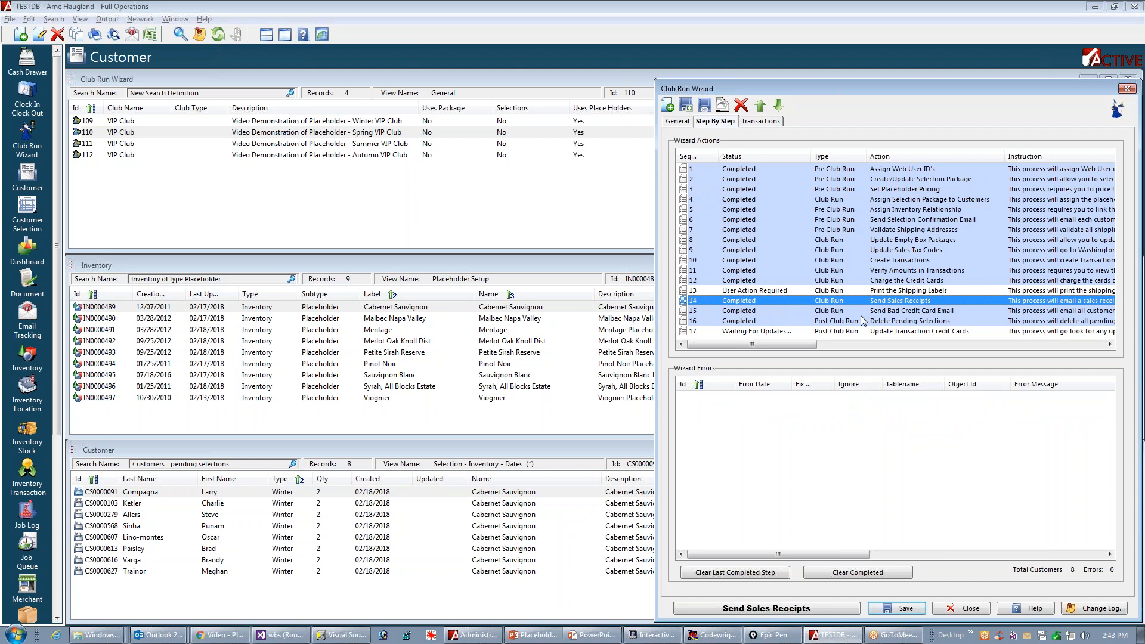
pyautogui.click(769, 122)
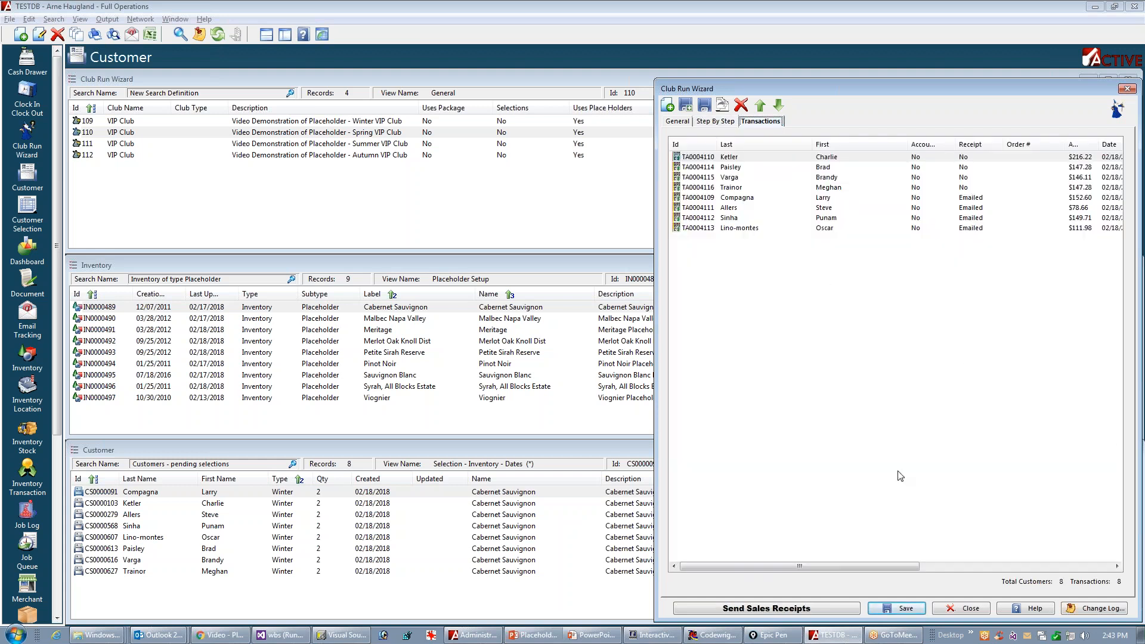
pyautogui.click(974, 197)
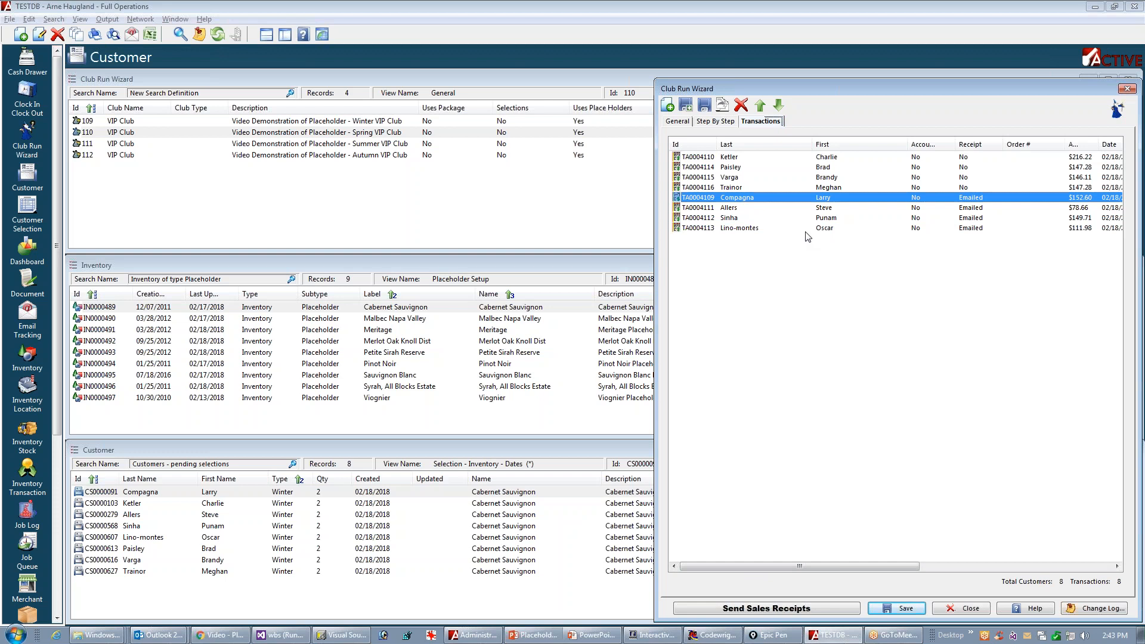
# - Circle the Emailed receipt entries with the highlighter, clear the mark and return to the wizard's step list
pyautogui.hotkey('ctrl', 'shift', '4')
pyautogui.moveTo(979, 198)
pyautogui.mouseDown()
pyautogui.moveTo(961, 230)
pyautogui.moveTo(973, 193)
pyautogui.mouseUp()
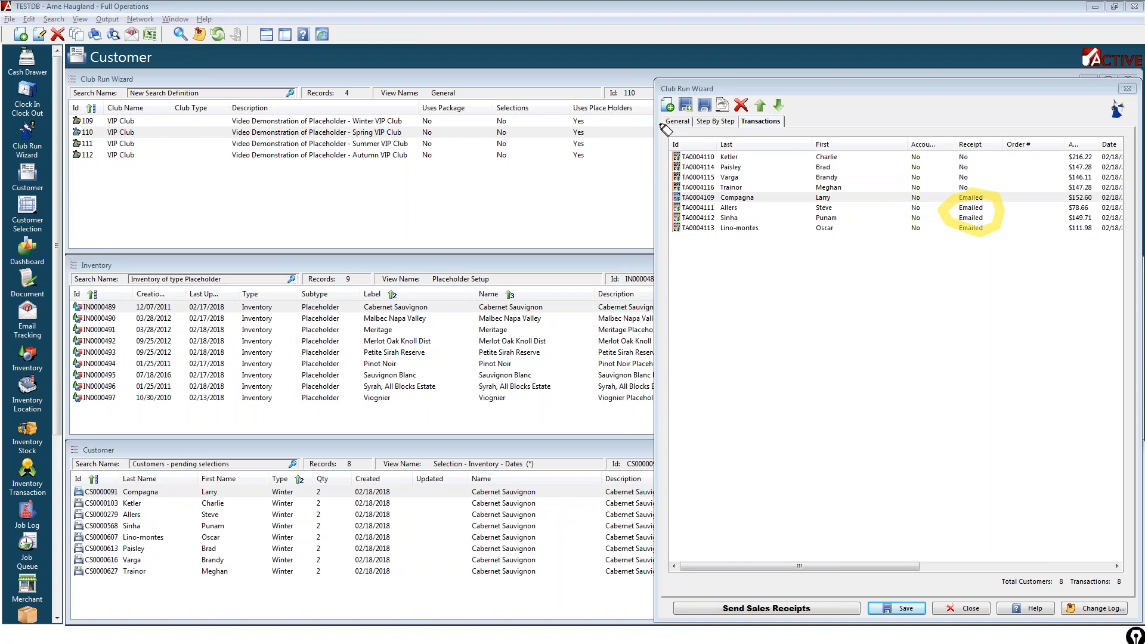
pyautogui.hotkey('ctrl', 'shift', '7')
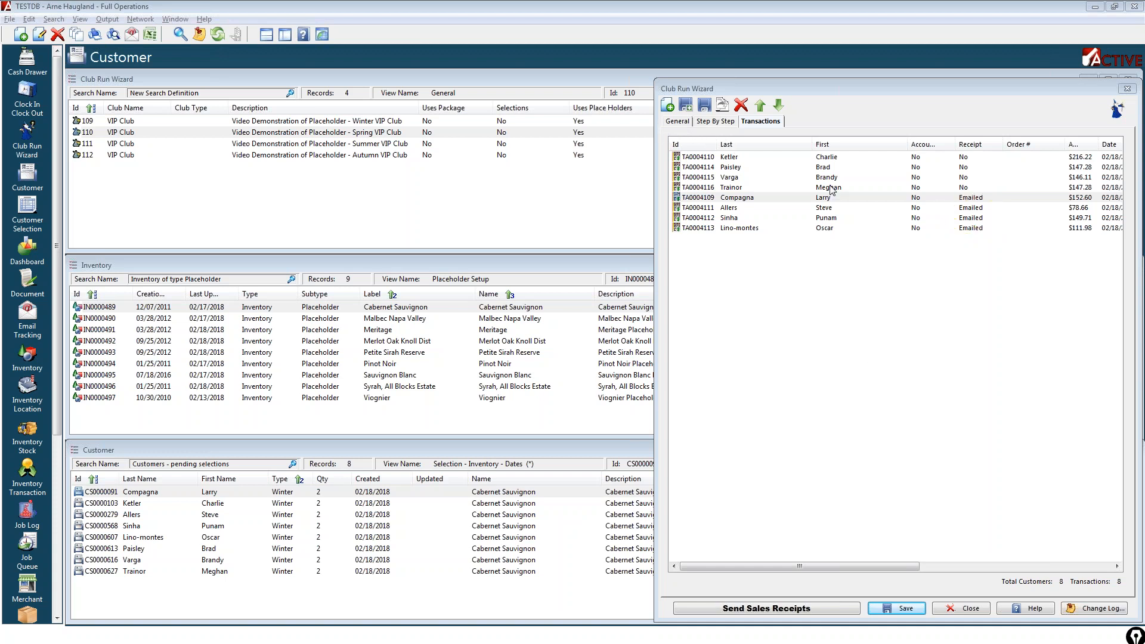
pyautogui.click(727, 122)
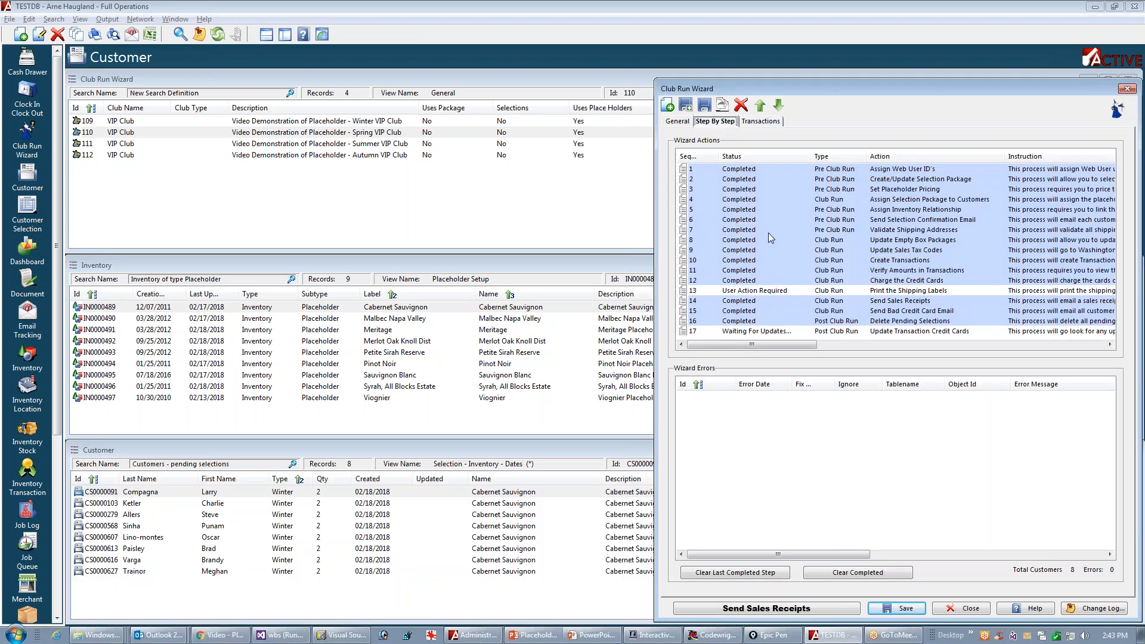
# - Advance the PowerPoint slide show to the "Administration of Wizards" slide, and return to TESTDB
pyautogui.hotkey('alt', 'Tab')
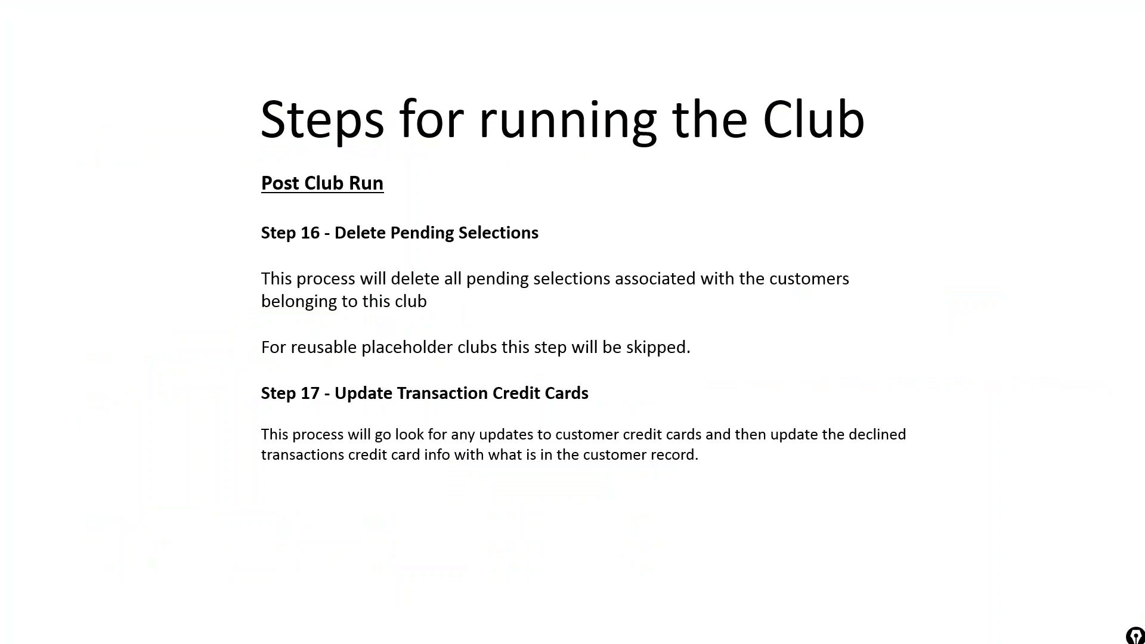
pyautogui.press('Right')
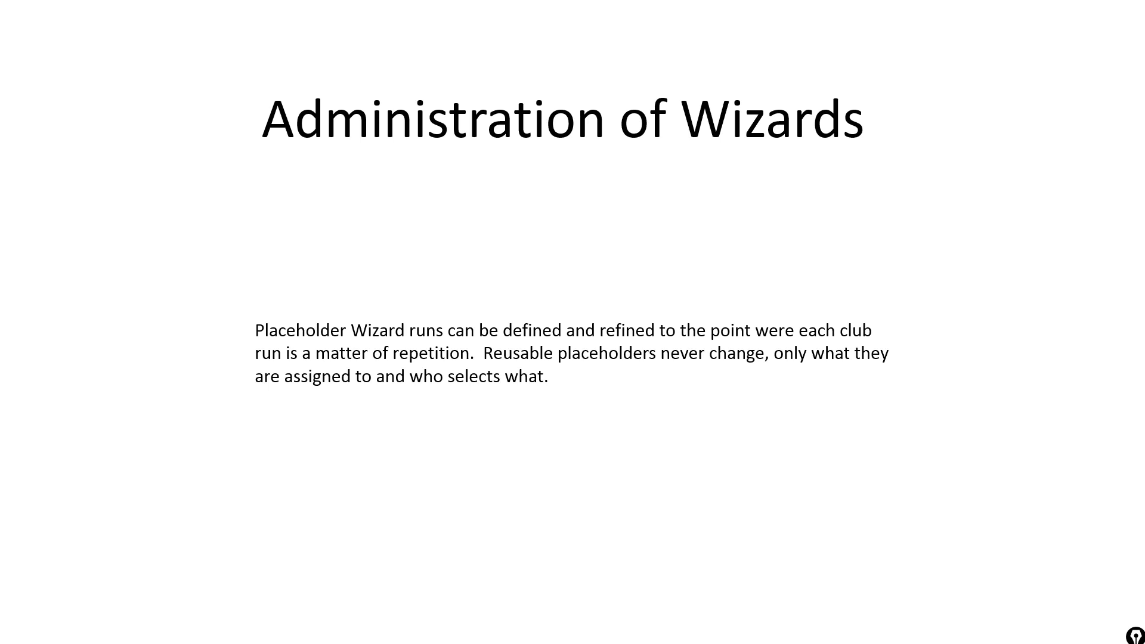
pyautogui.hotkey('alt', 'Tab')
pyautogui.hotkey('alt', 'Tab')
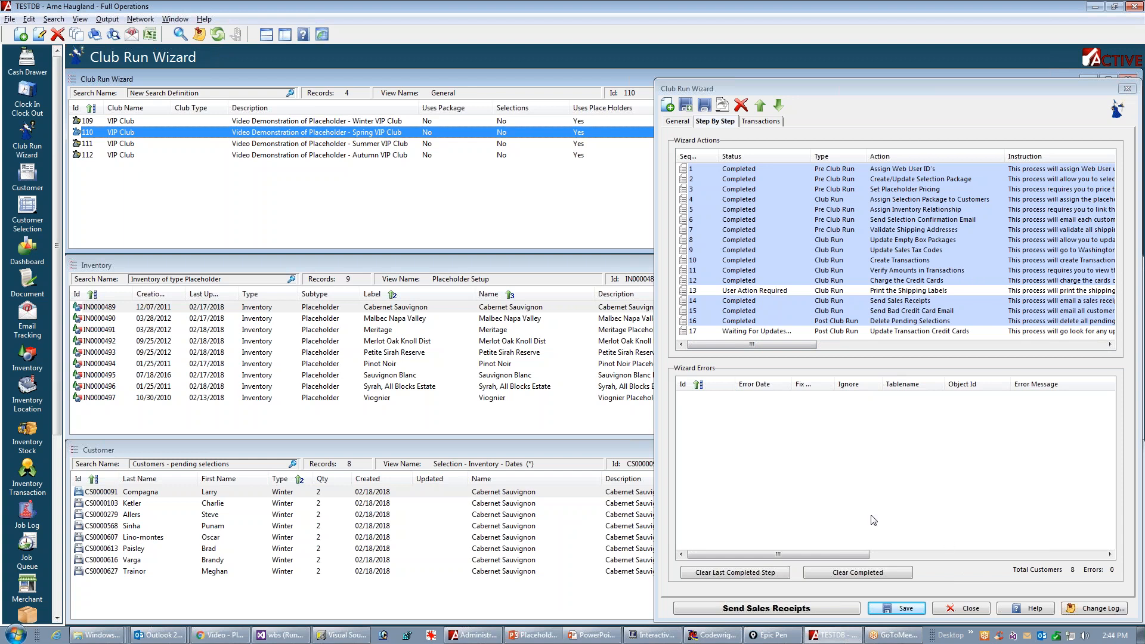
# - Clear the completed statuses of the Spring VIP Club wizard, confirming the reset of all steps to Not Completed
pyautogui.click(851, 573)
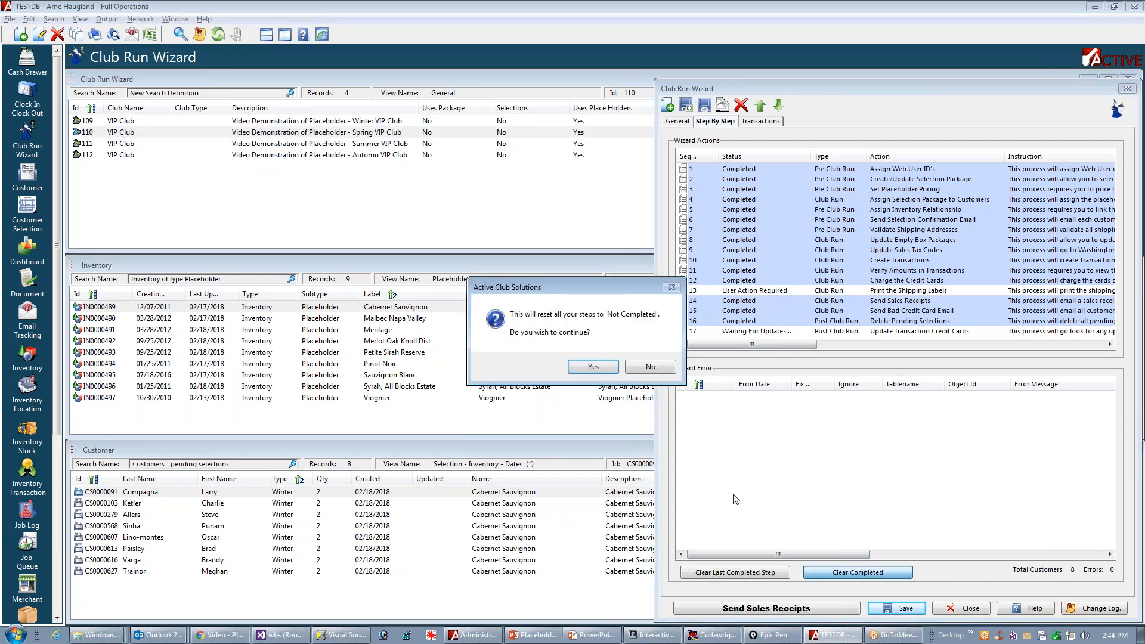
pyautogui.click(584, 368)
pyautogui.click(583, 367)
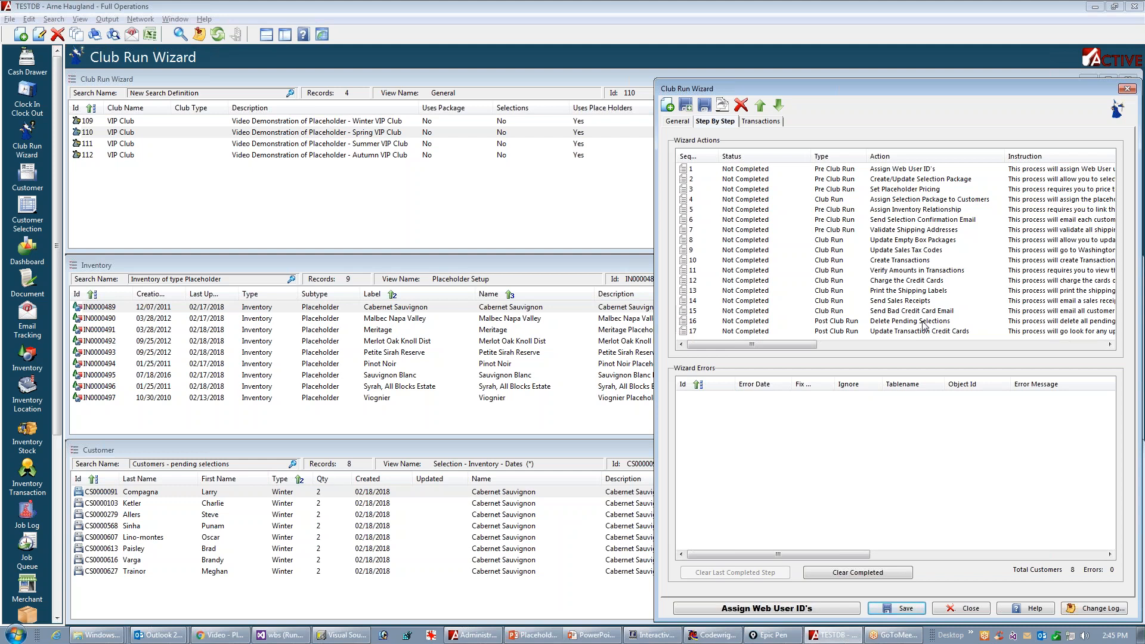
# - Switch to the PowerPoint slide show and advance to the closing "Thank you for watching" slide
pyautogui.hotkey('alt', 'Tab')
pyautogui.hotkey('alt', 'Tab')
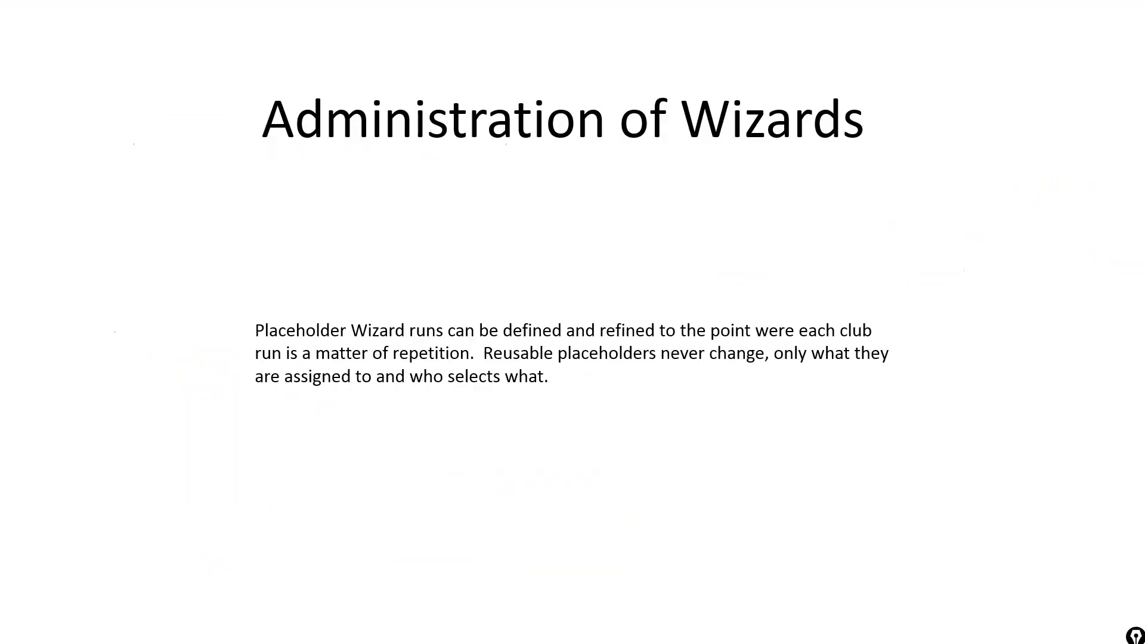
pyautogui.press('Right')
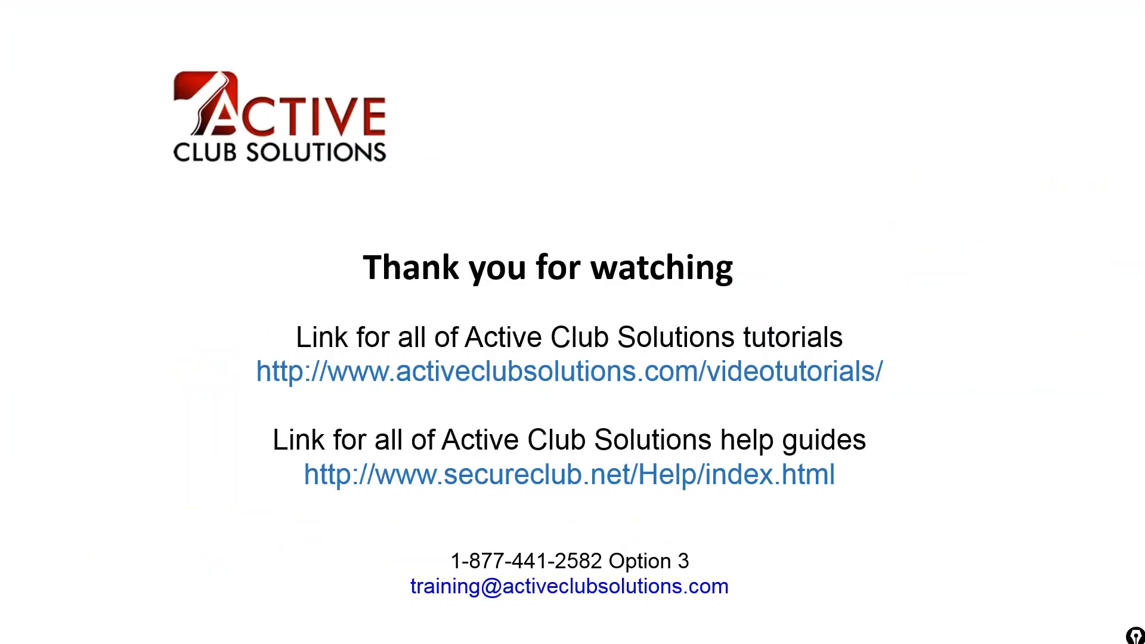